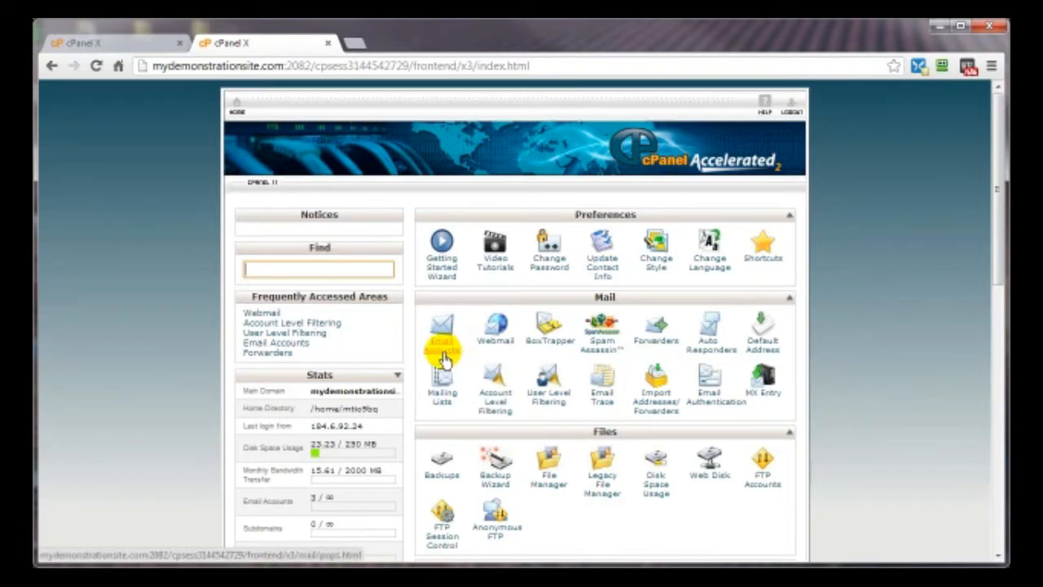
- From Email Accounts, enter the new mailbox's user name on mydemonstrationsite.com and generate a password
left_click(443, 357)
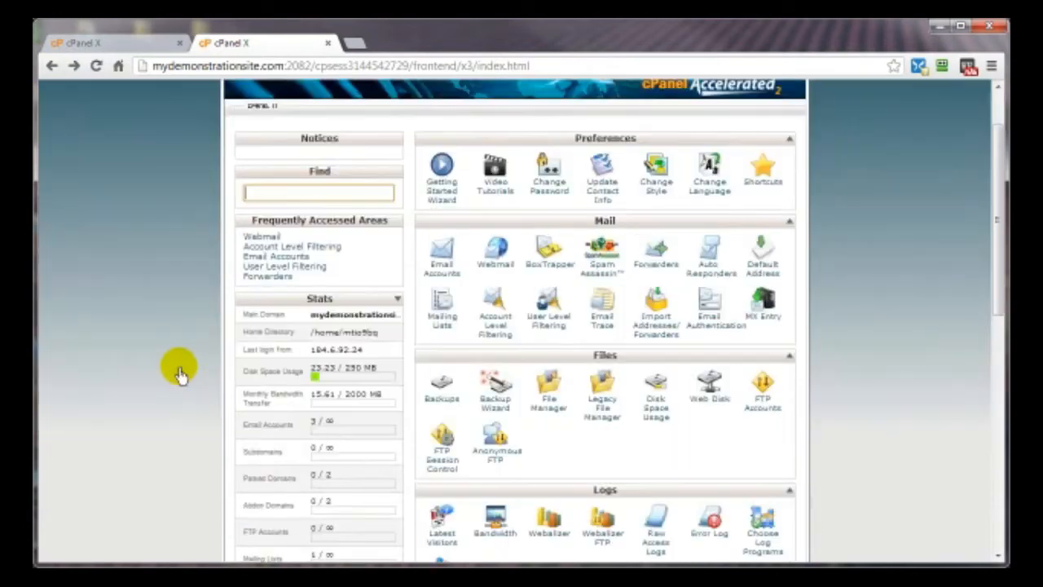
scroll(180, 372, "down", 1)
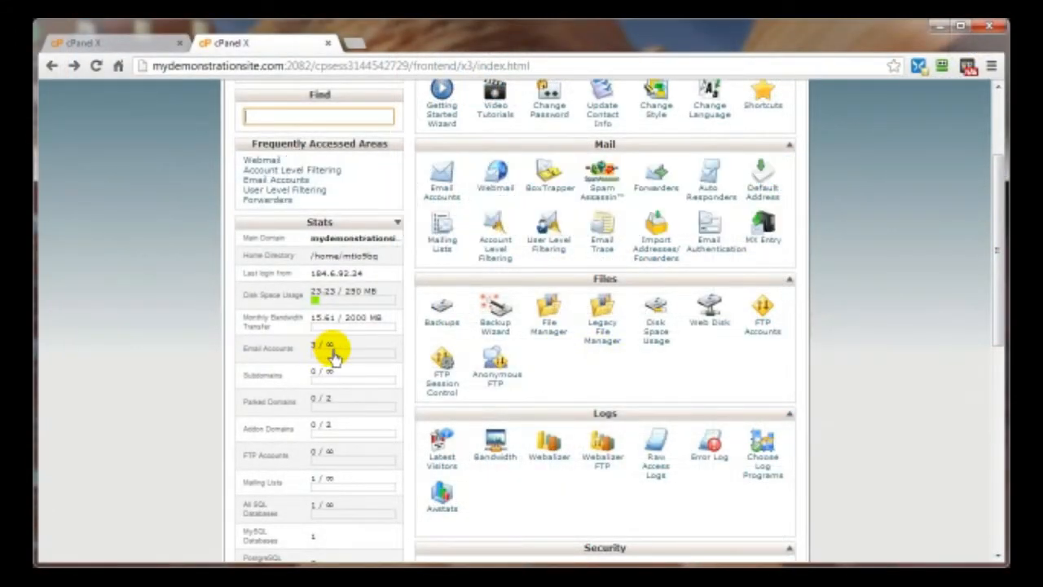
left_click(443, 198)
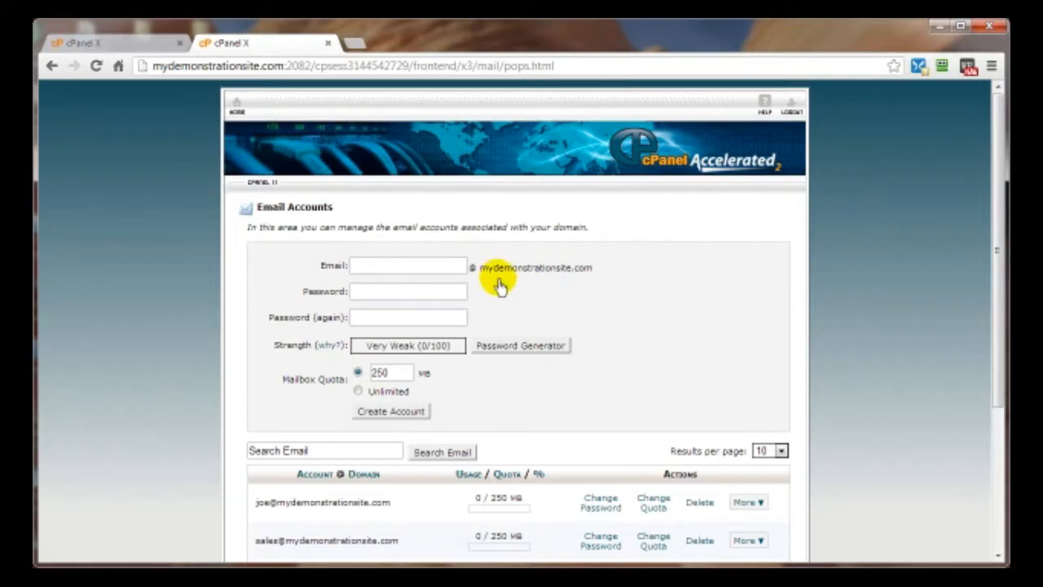
left_click(364, 270)
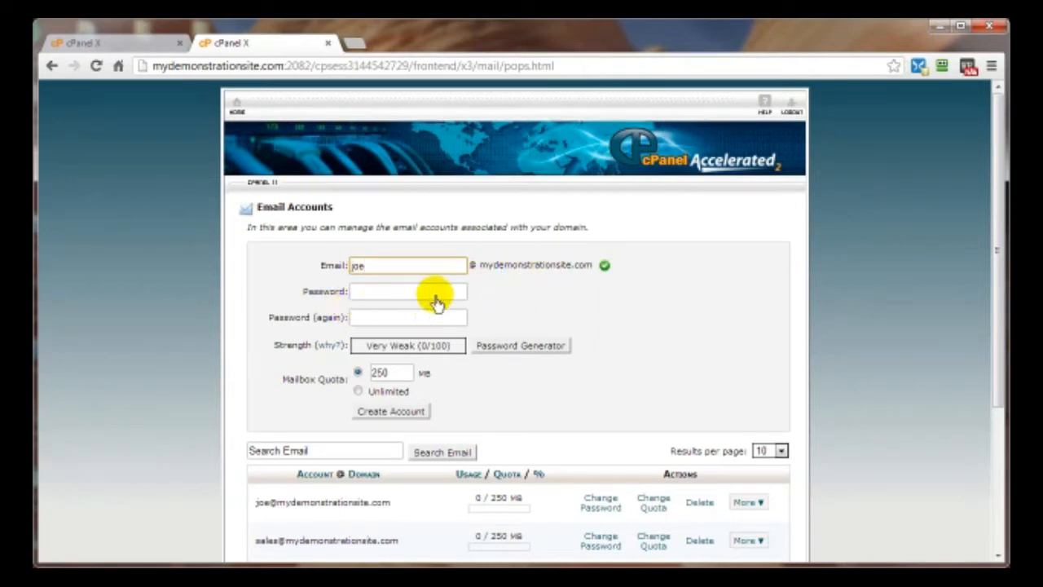
left_click(511, 352)
- Copy the Very Strong (100/100) generated password, confirm it was saved, and apply it to both fields
left_click_drag(508, 277, 389, 282)
right_click(428, 276)
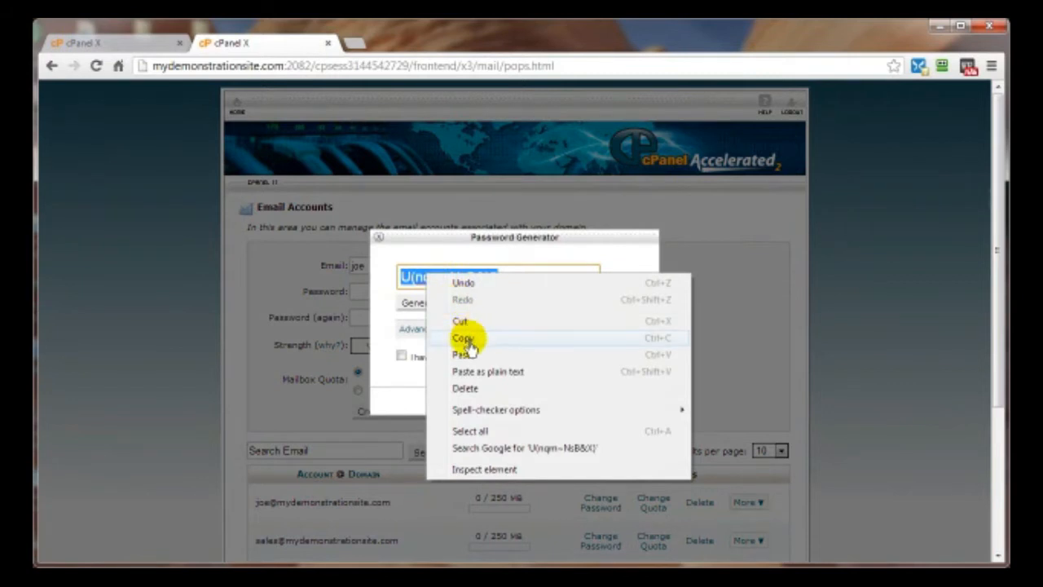
left_click(464, 339)
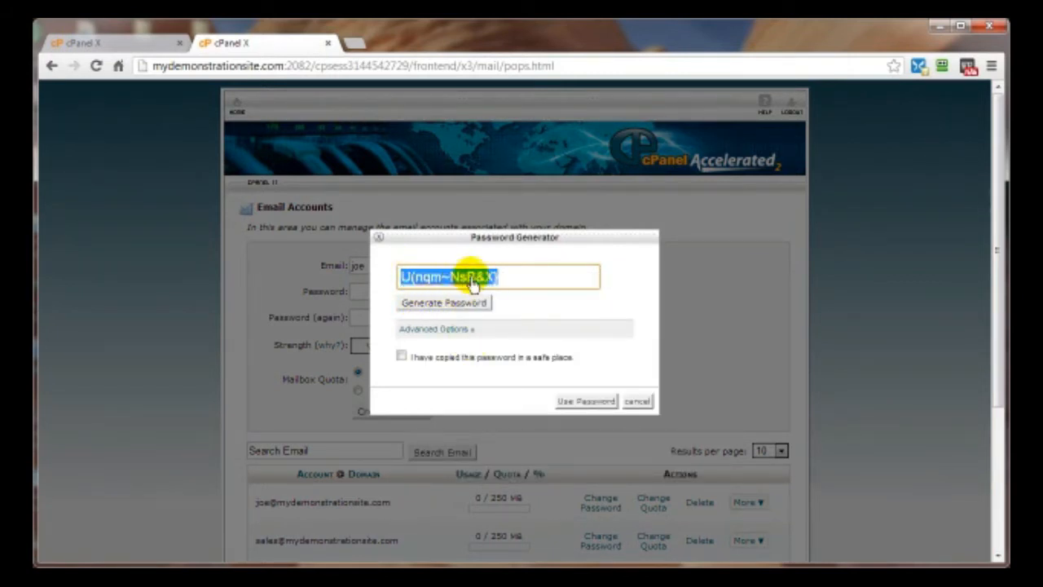
left_click(403, 360)
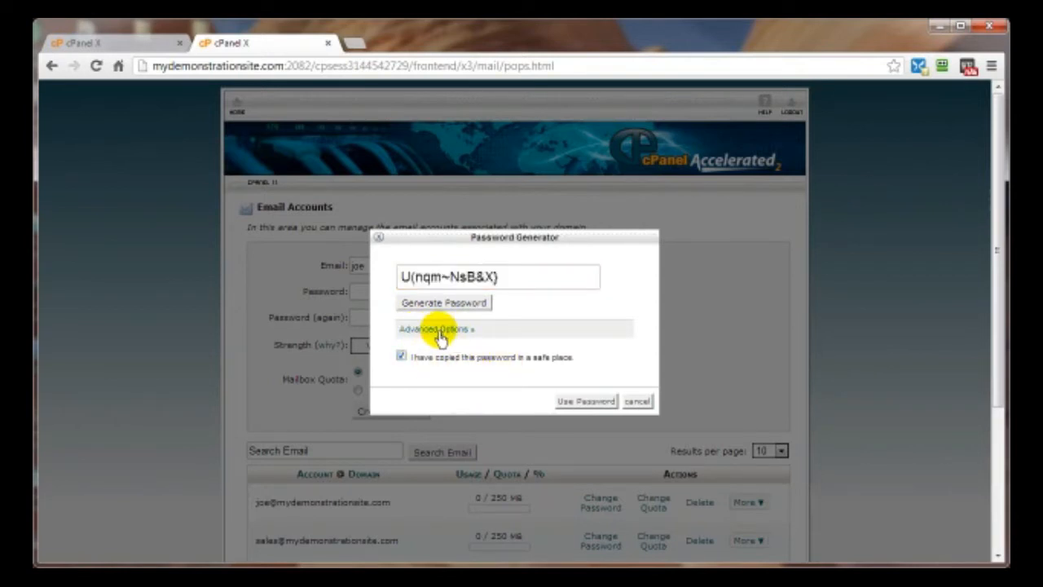
left_click(569, 403)
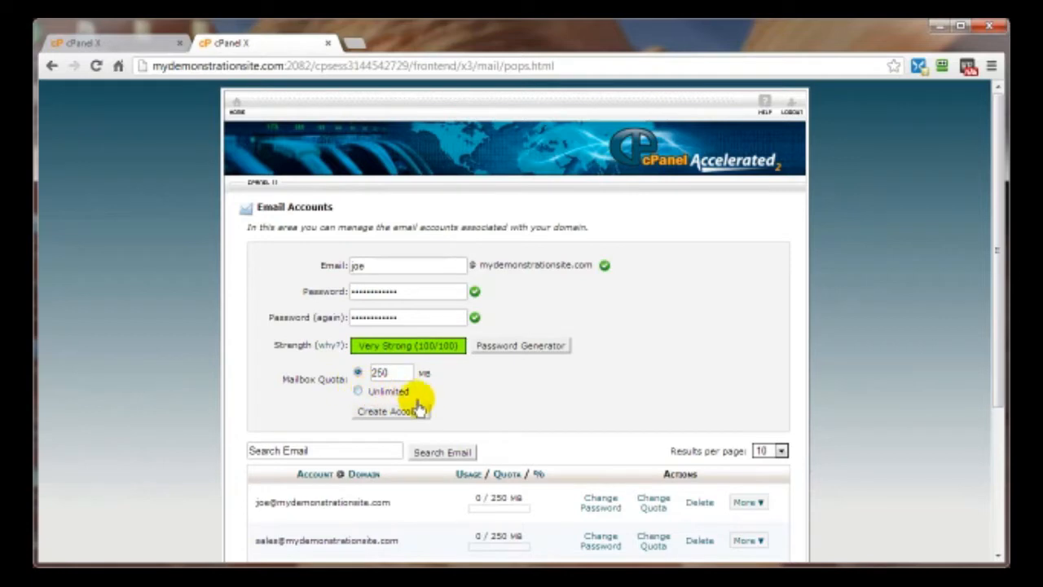
- Submit the account, dismiss the RoboForm prompt, view the first account's More actions, then return home
left_click(390, 411)
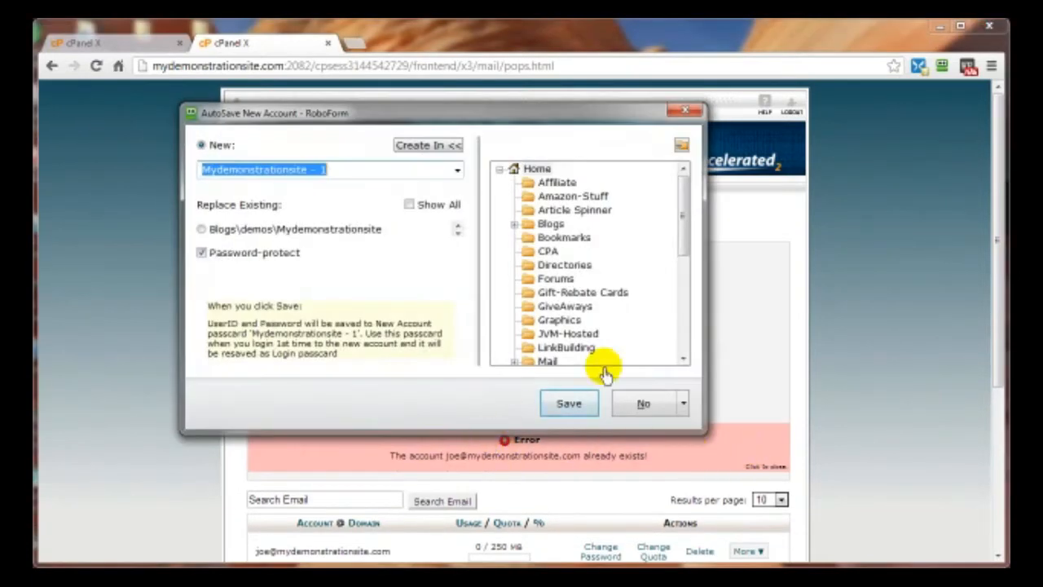
left_click(678, 110)
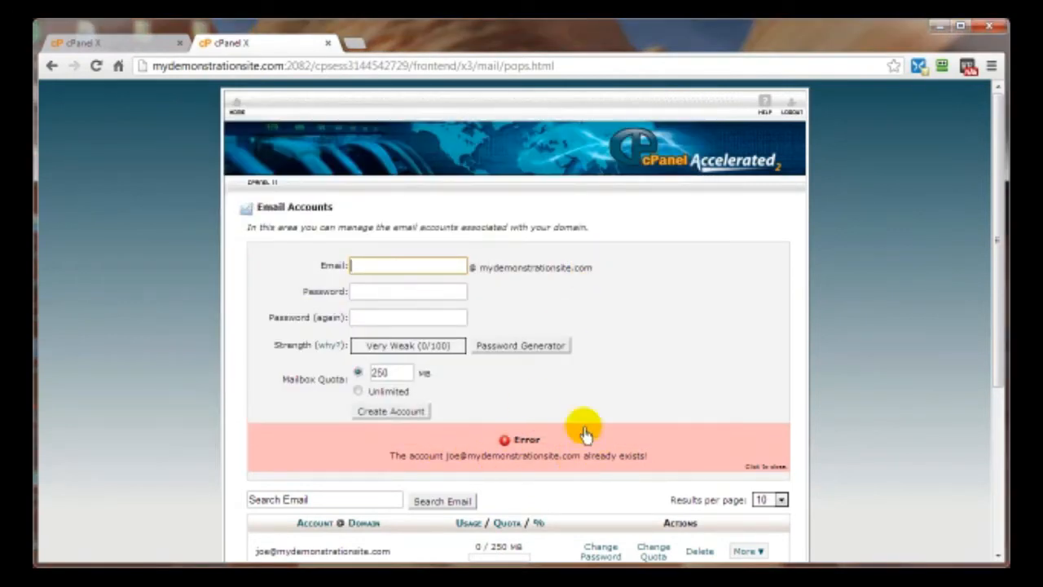
scroll(468, 470, "down", 2)
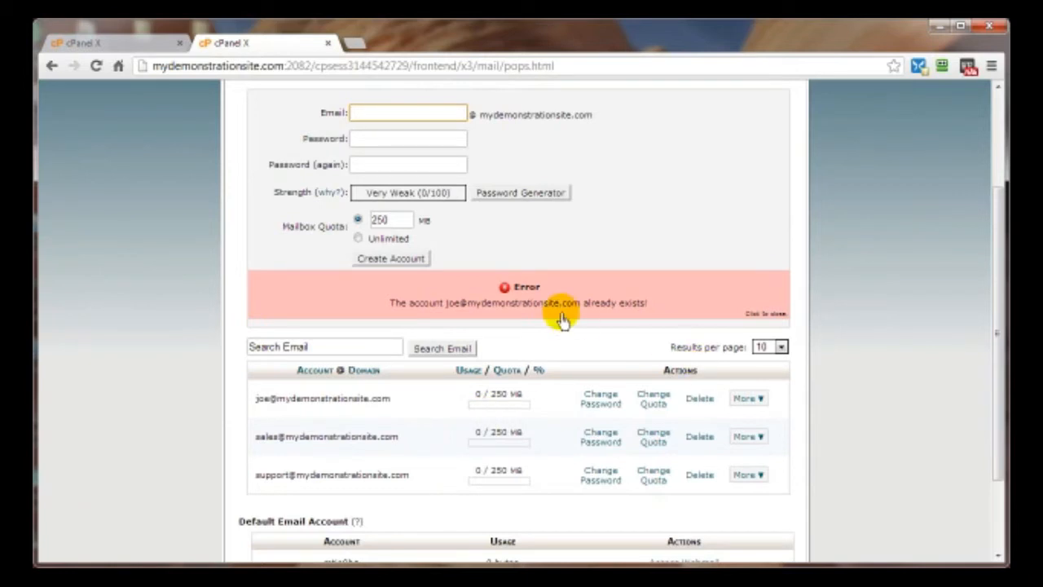
scroll(564, 315, "up", 1)
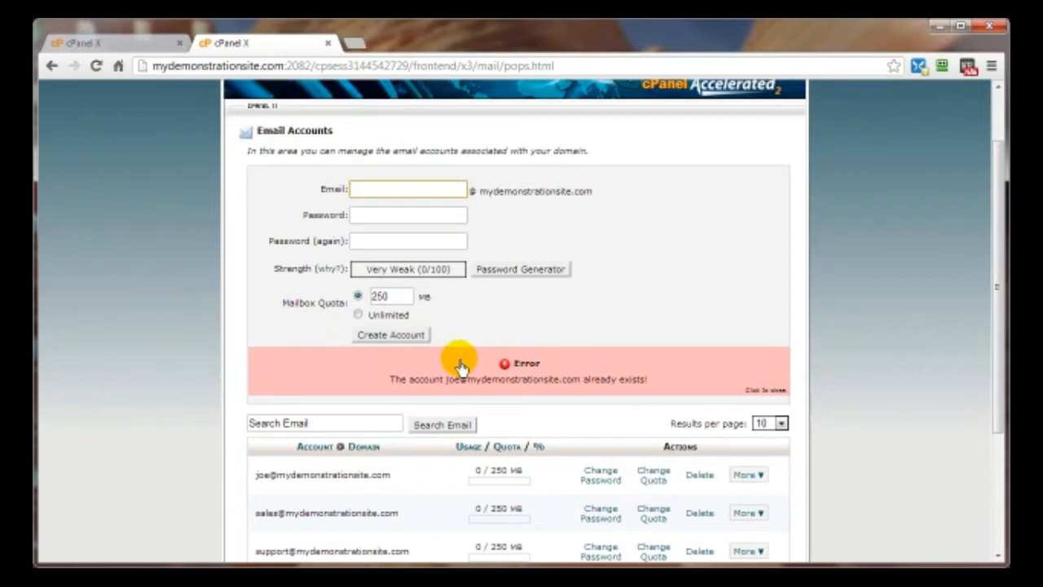
scroll(780, 391, "down", 2)
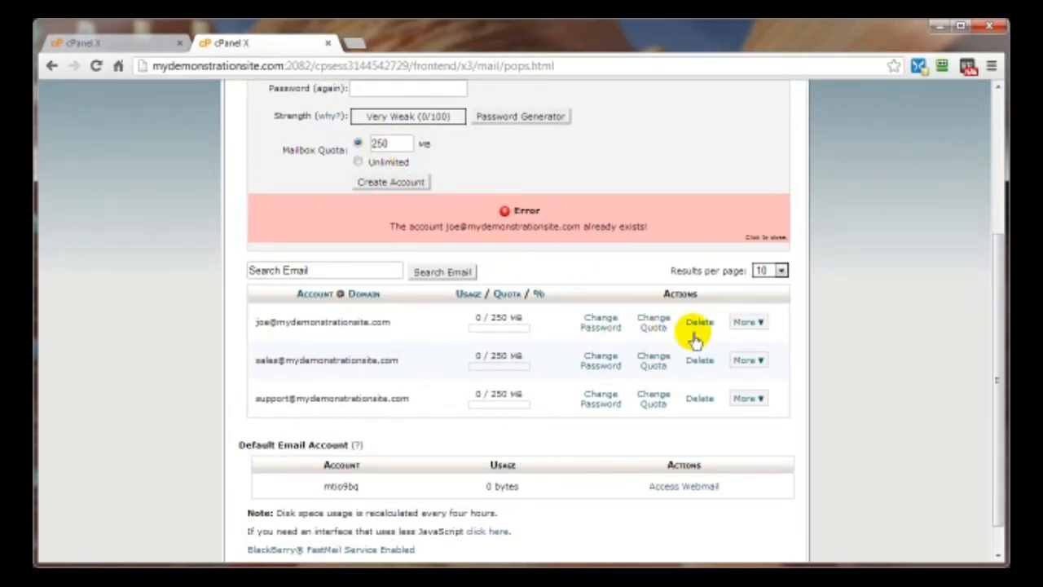
left_click(755, 325)
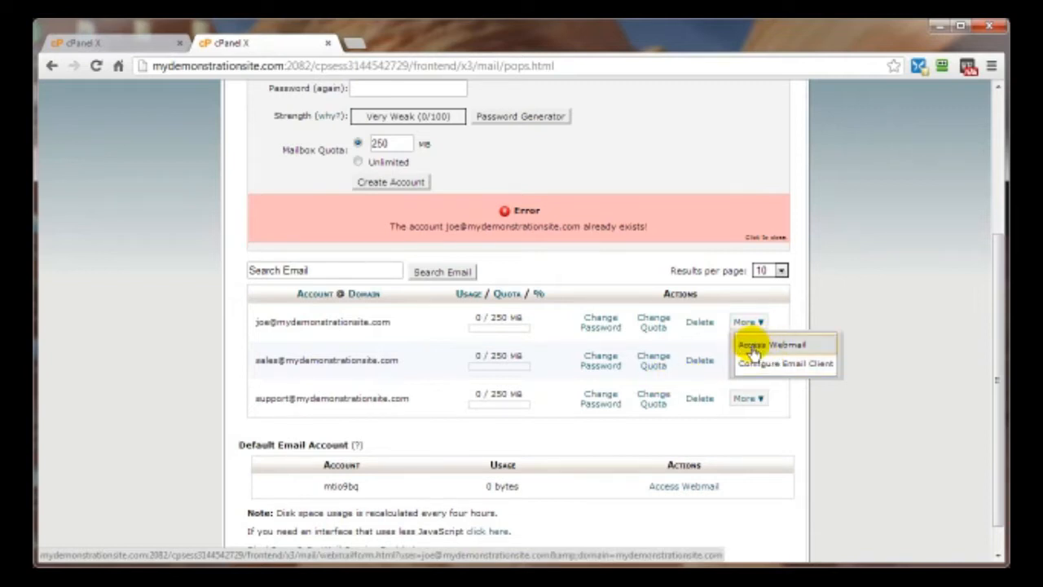
left_click(56, 72)
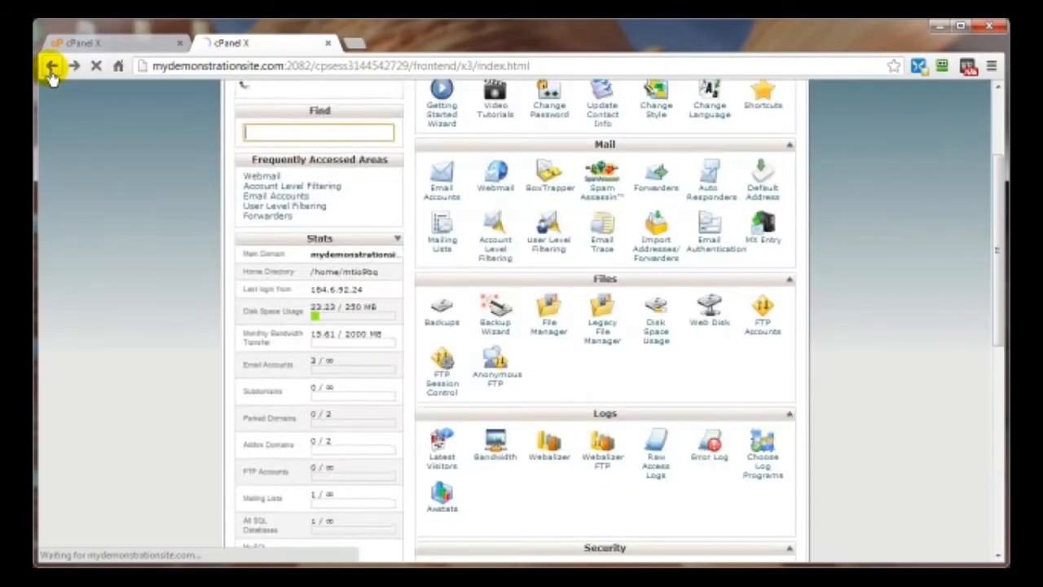
- Log into the mailbox with Horde webmail, then log out and close the Horde tab
left_click(493, 196)
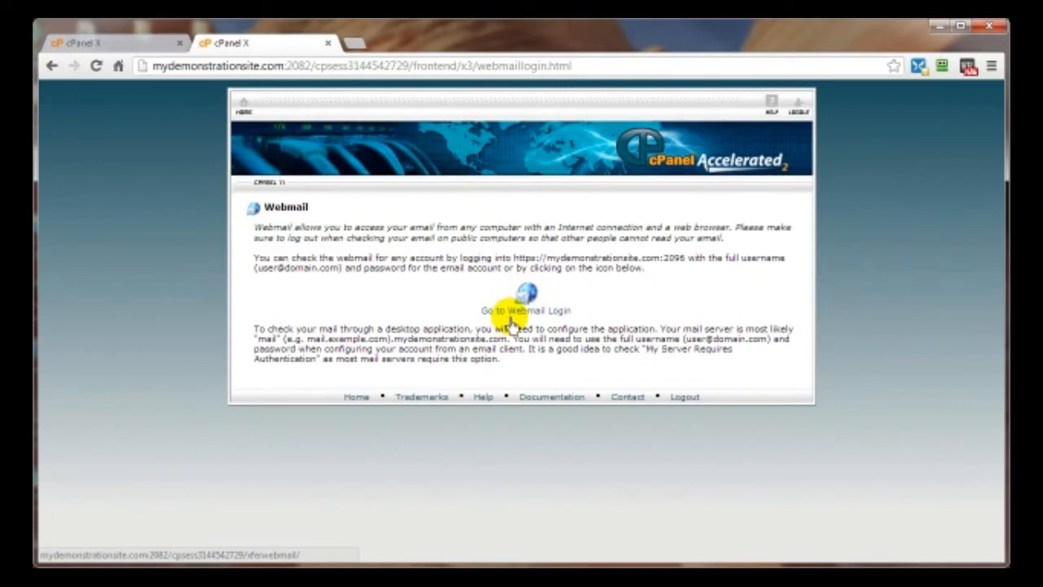
left_click(512, 315)
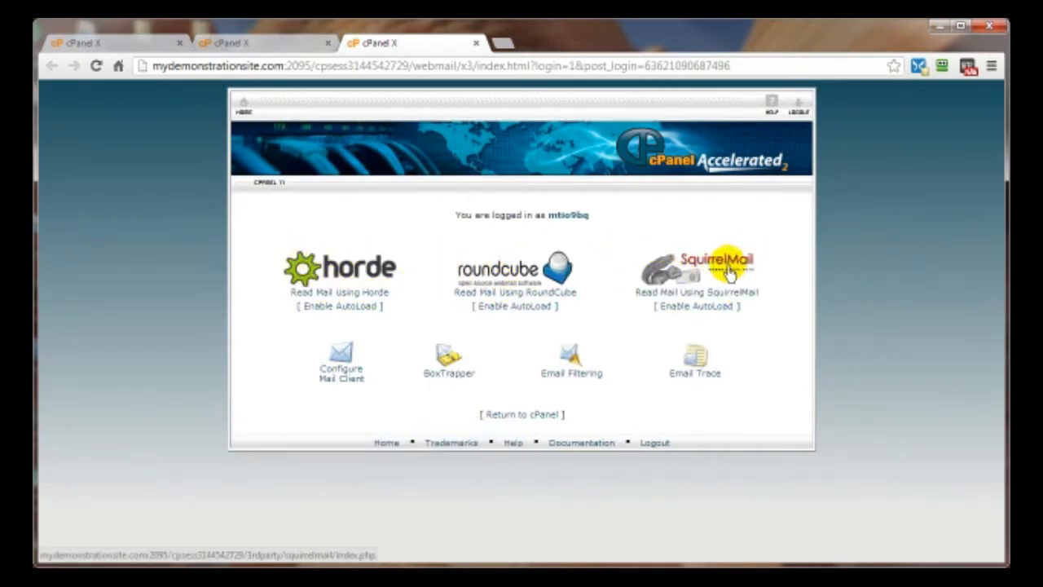
left_click(334, 273)
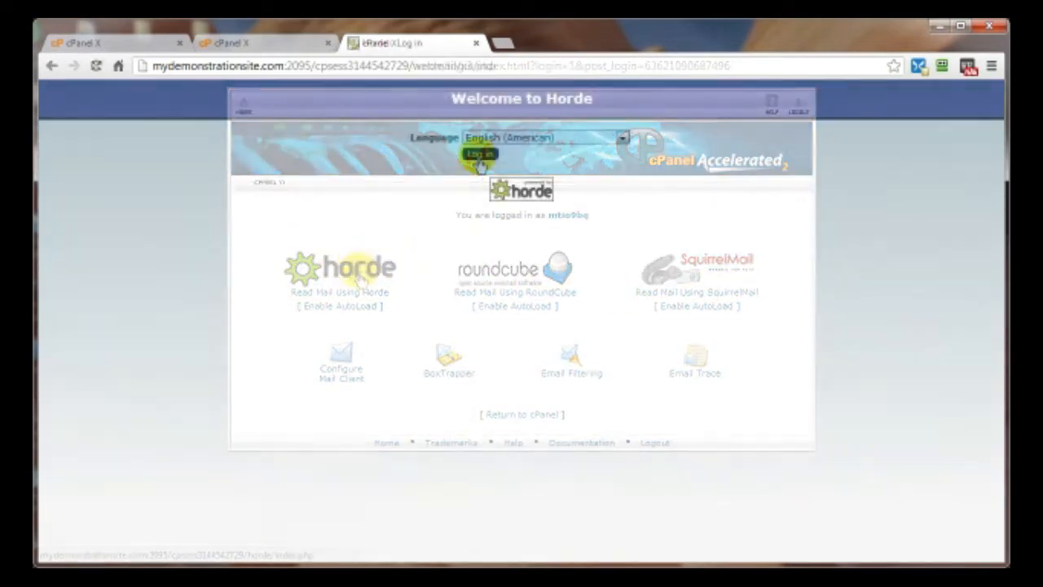
left_click(480, 155)
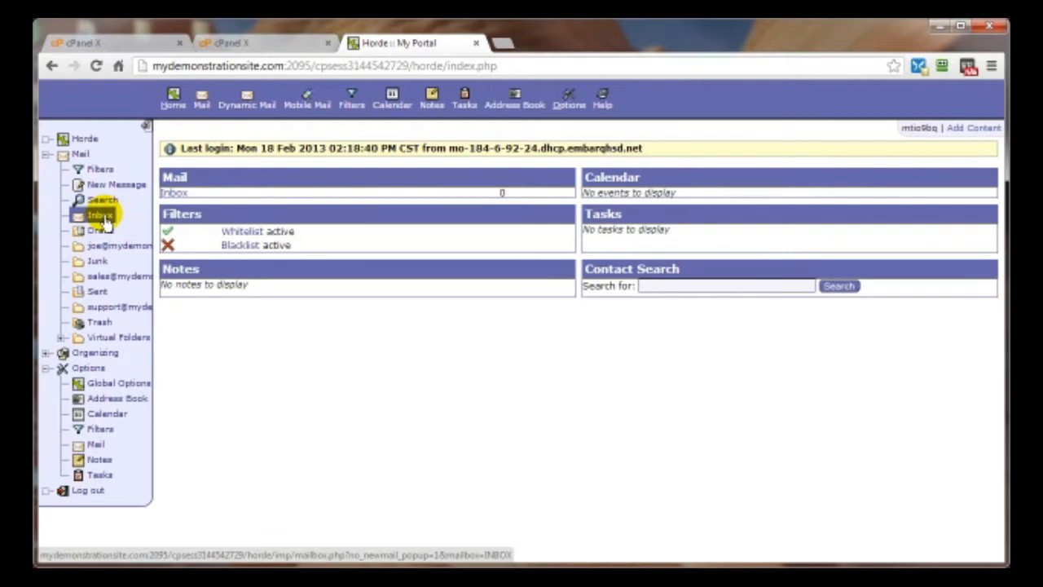
left_click(51, 66)
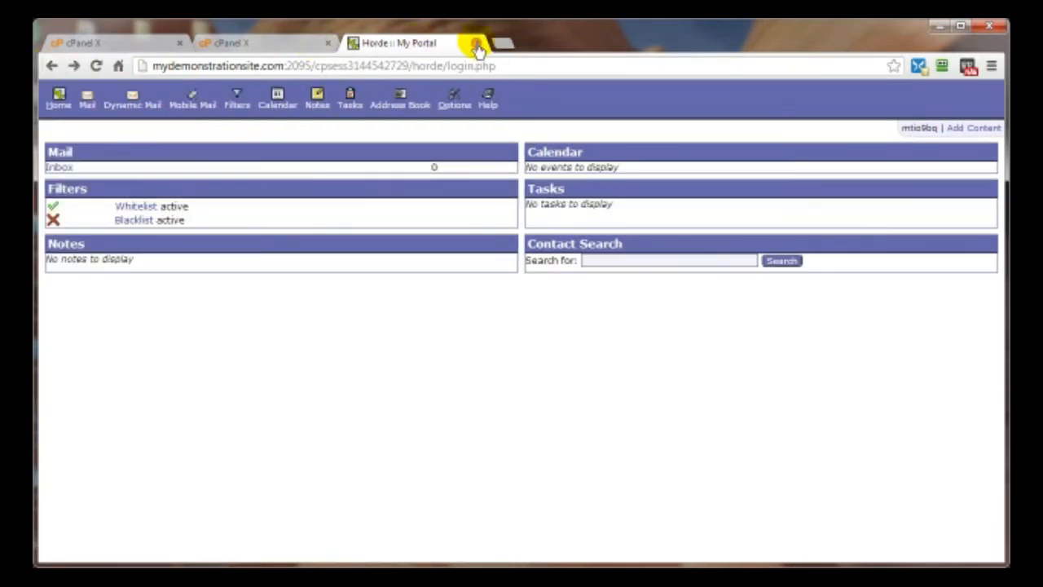
left_click(477, 45)
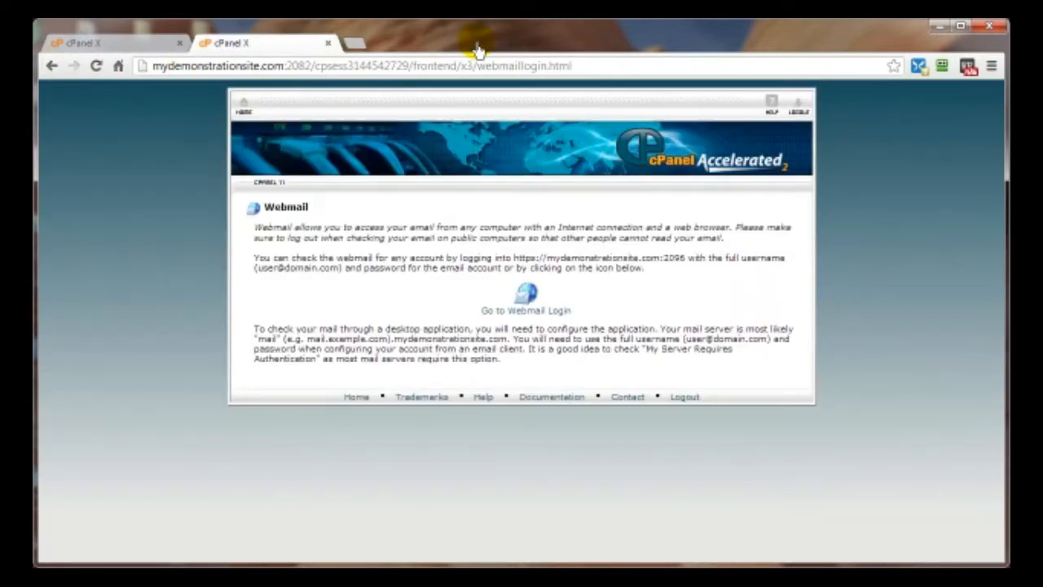
- Review the first account's Configure Email Client settings, then go back to cPanel home
left_click(245, 109)
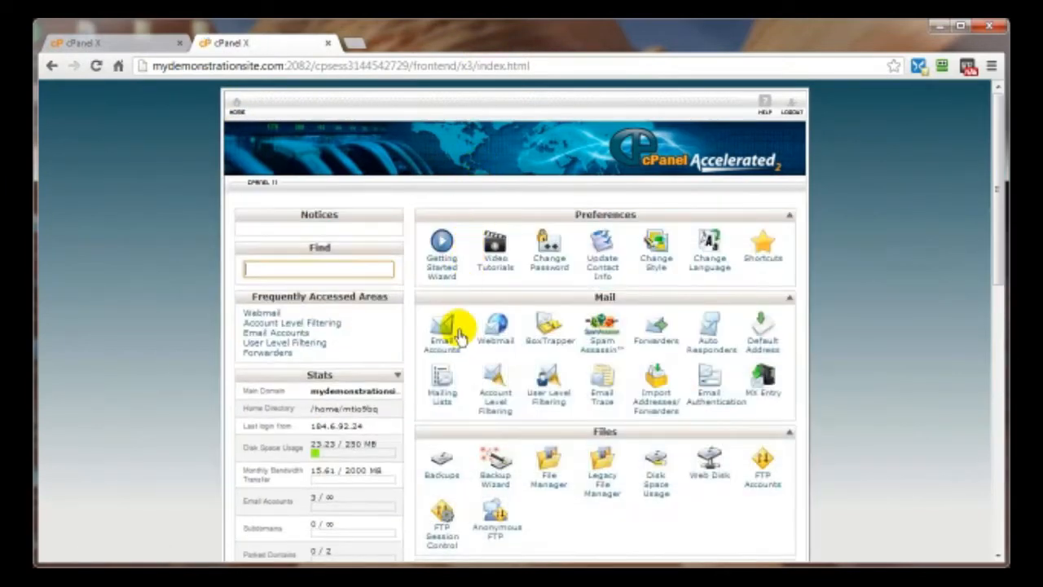
left_click(445, 336)
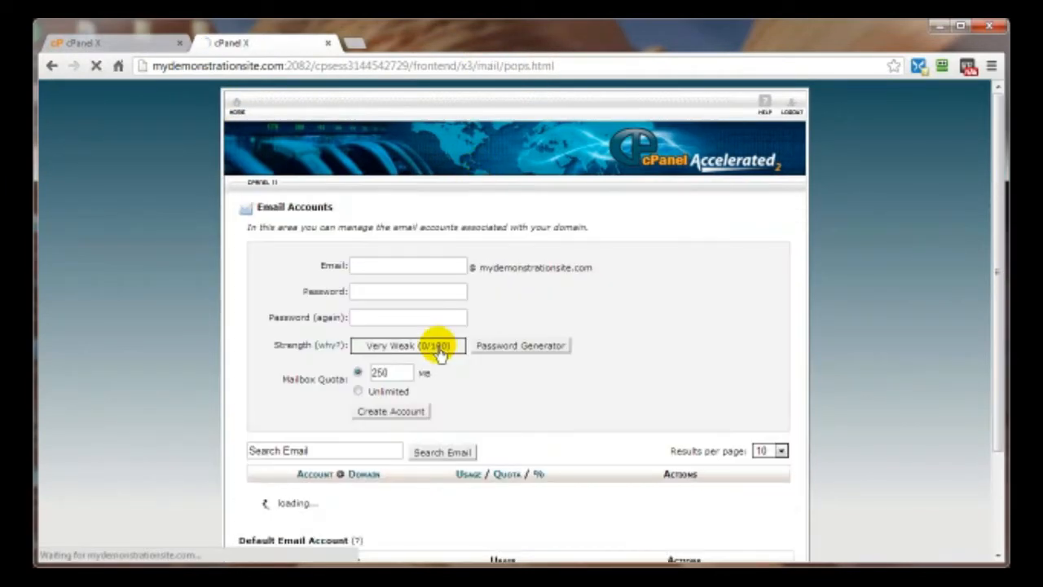
scroll(693, 452, "down", 2)
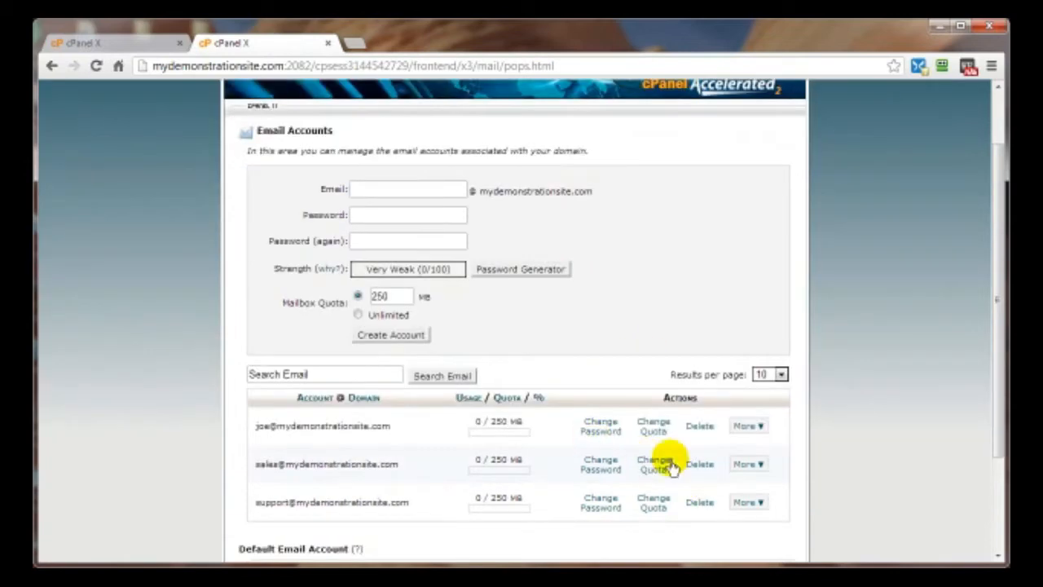
left_click(754, 432)
left_click(761, 467)
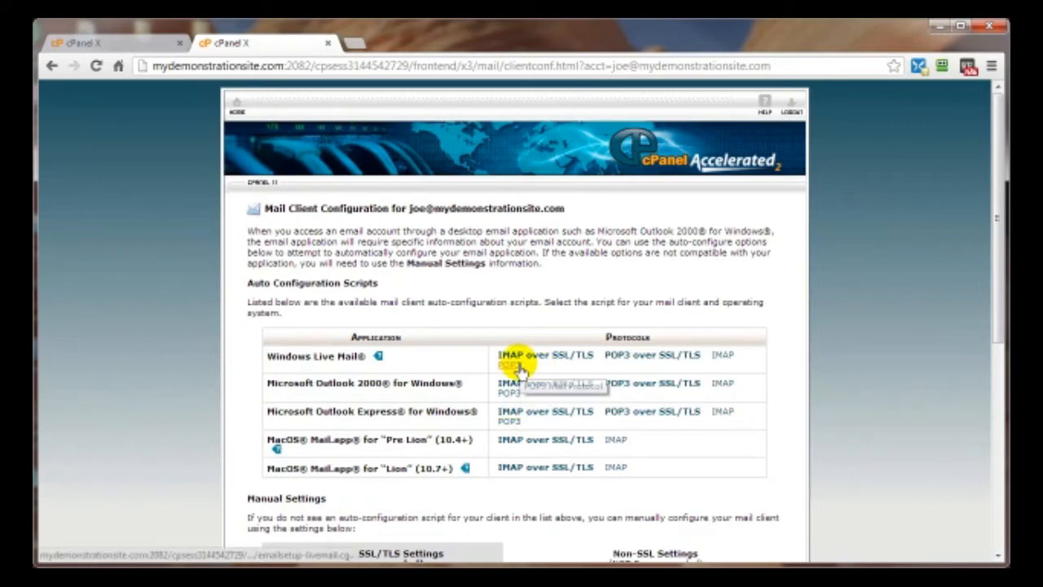
scroll(510, 362, "down", 3)
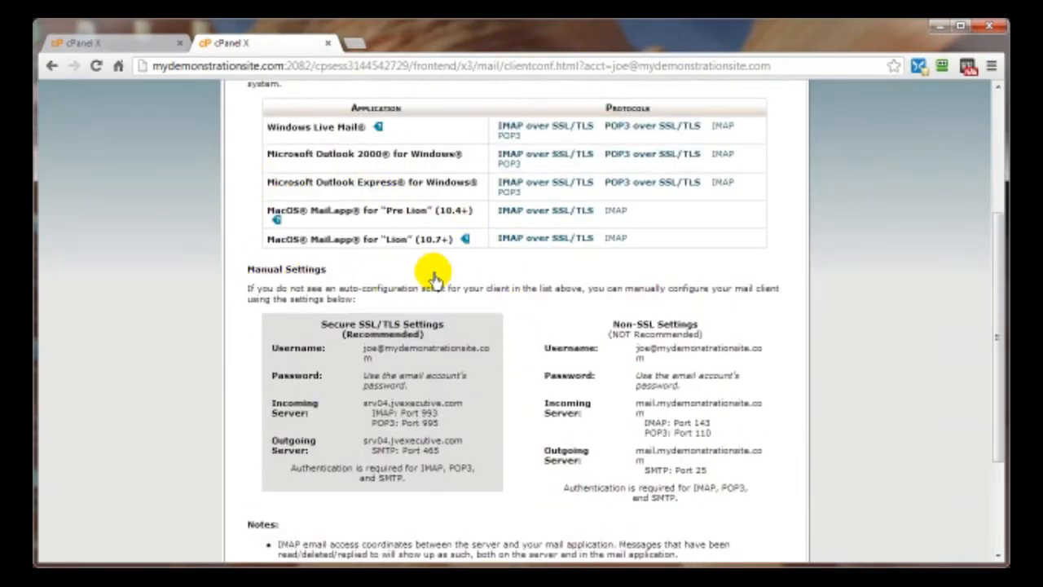
scroll(432, 279, "up", 3)
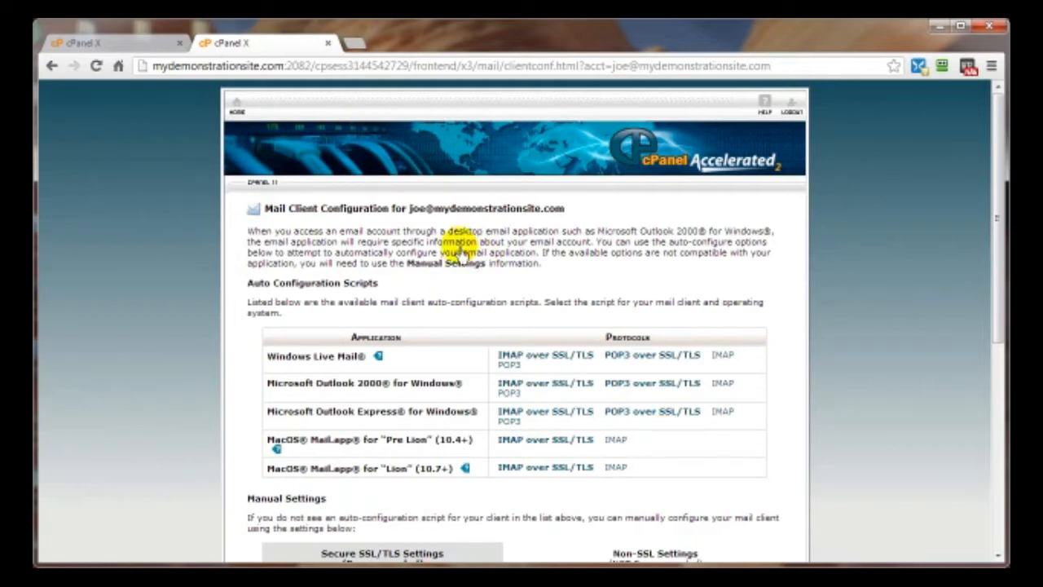
left_click(236, 106)
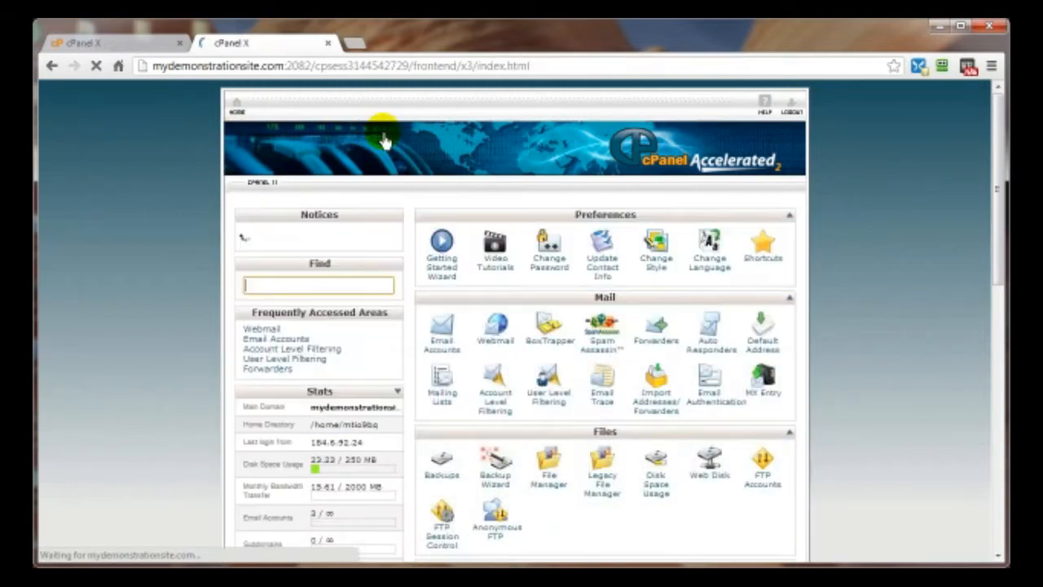
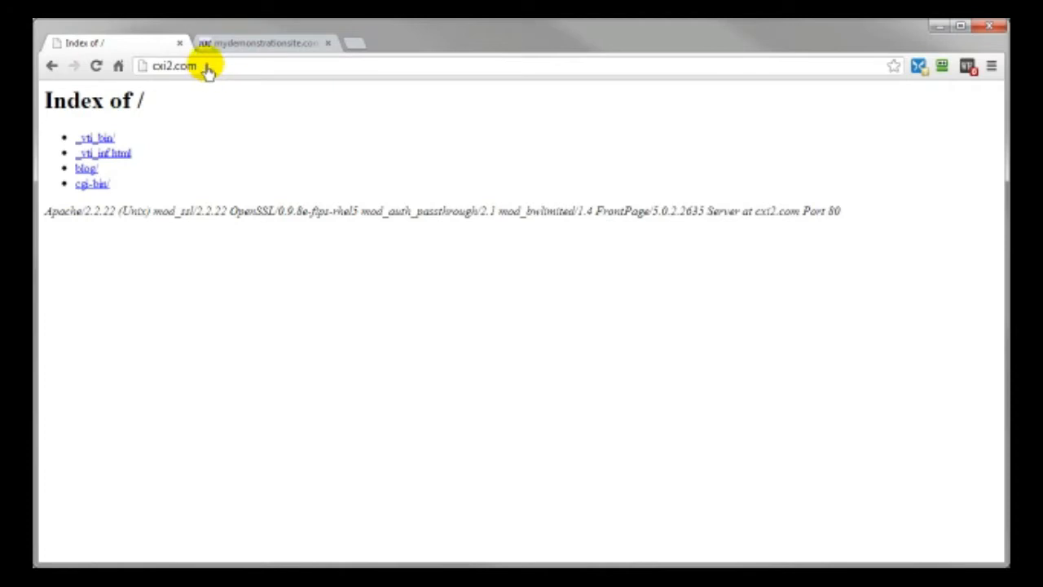
- Load cxi2.com/cpanel in the browser, then log out of the cxi2.com control panel
left_click(211, 72)
type("/cpanel")
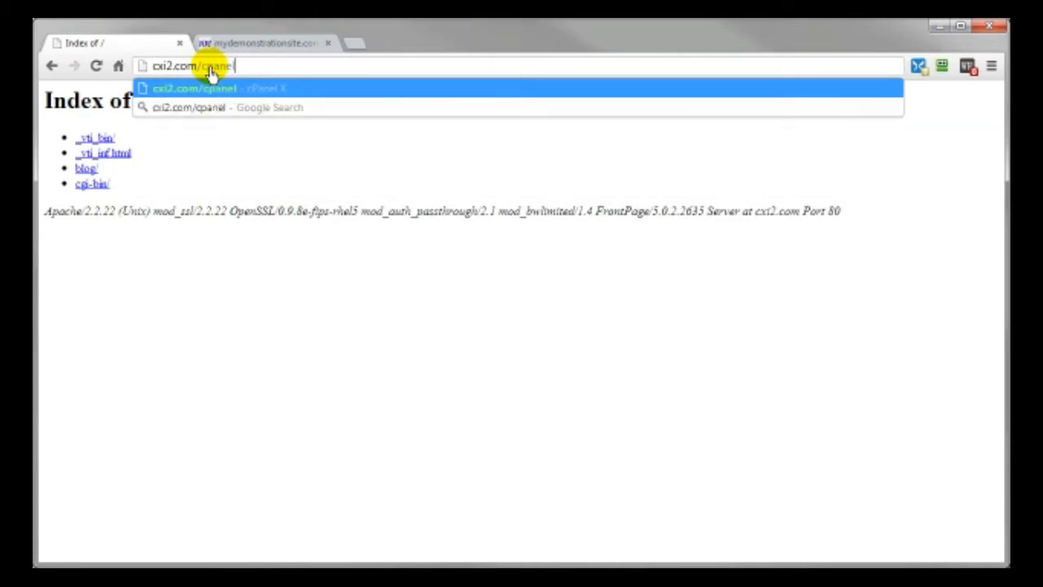
key("Return")
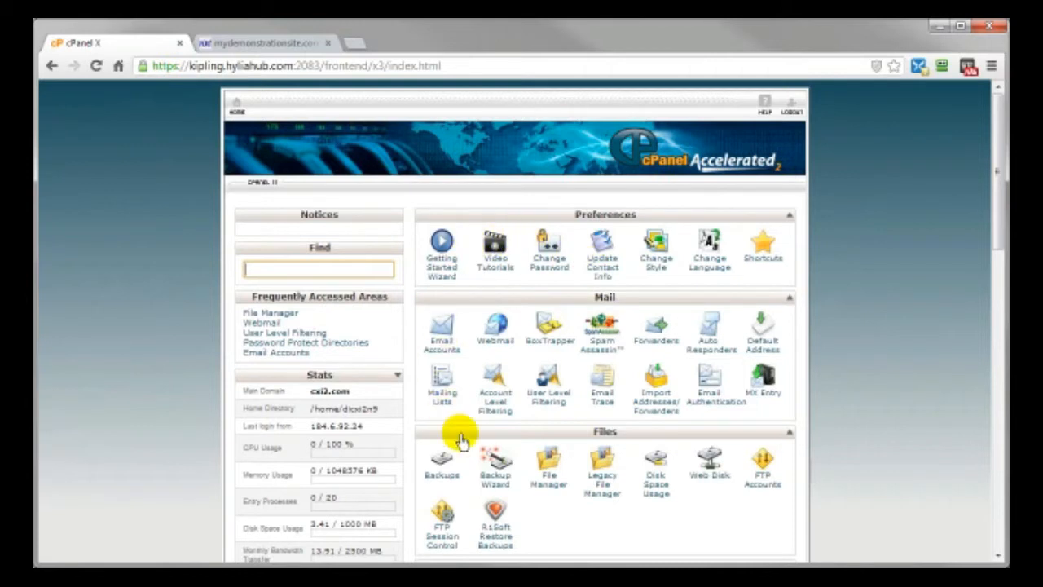
left_click(794, 112)
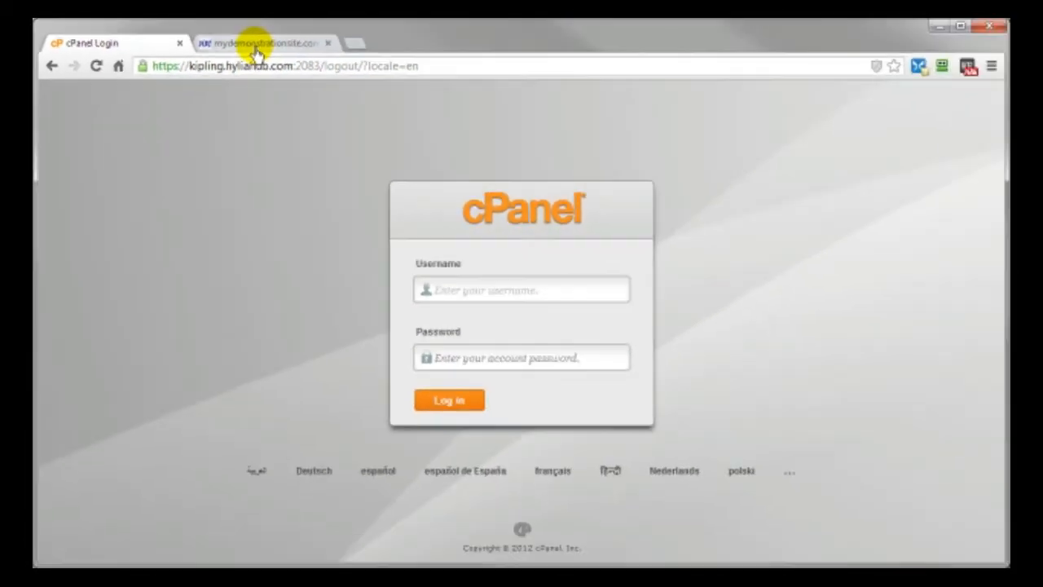
- Open mydemonstrationsite.com:2082 and log in to its cPanel through the authentication dialog
left_click(780, 110)
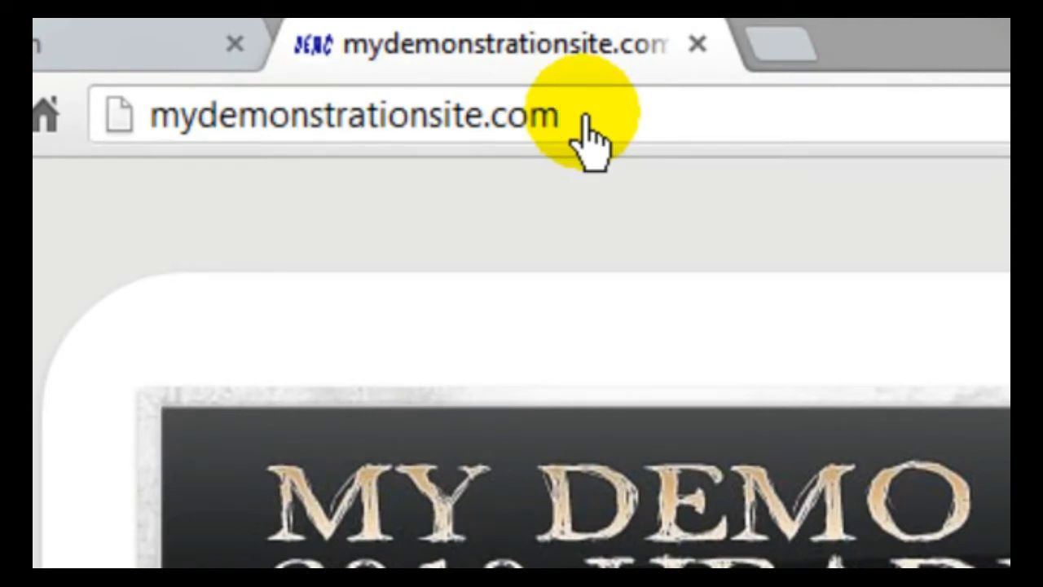
type(":")
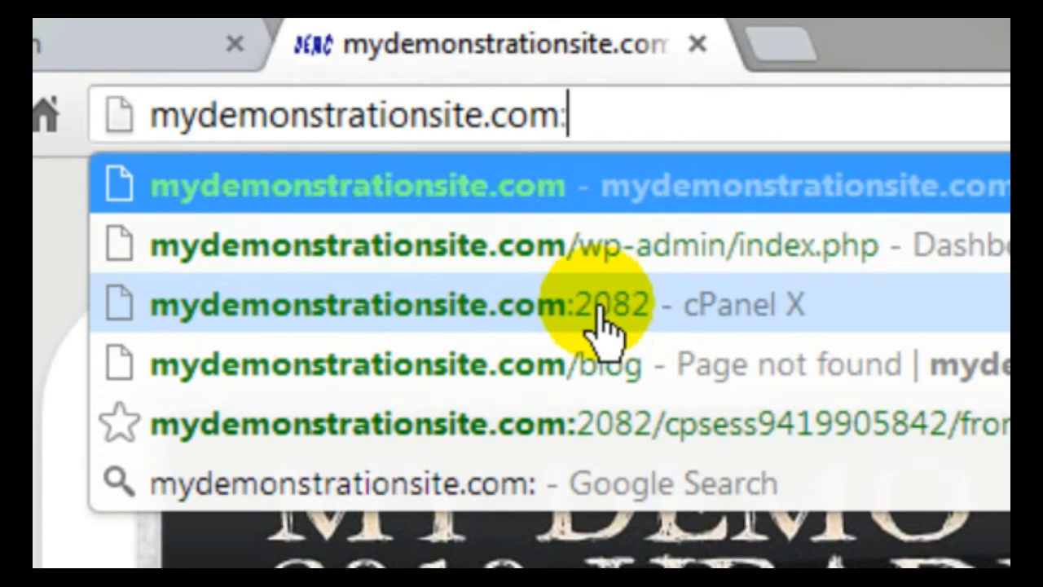
left_click(82, 55)
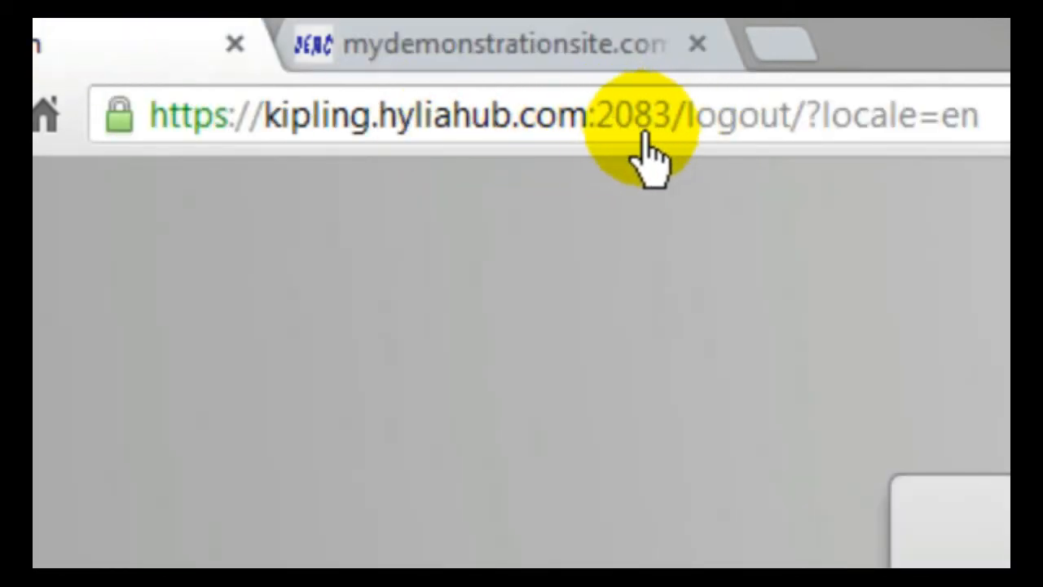
left_click(458, 54)
type("2")
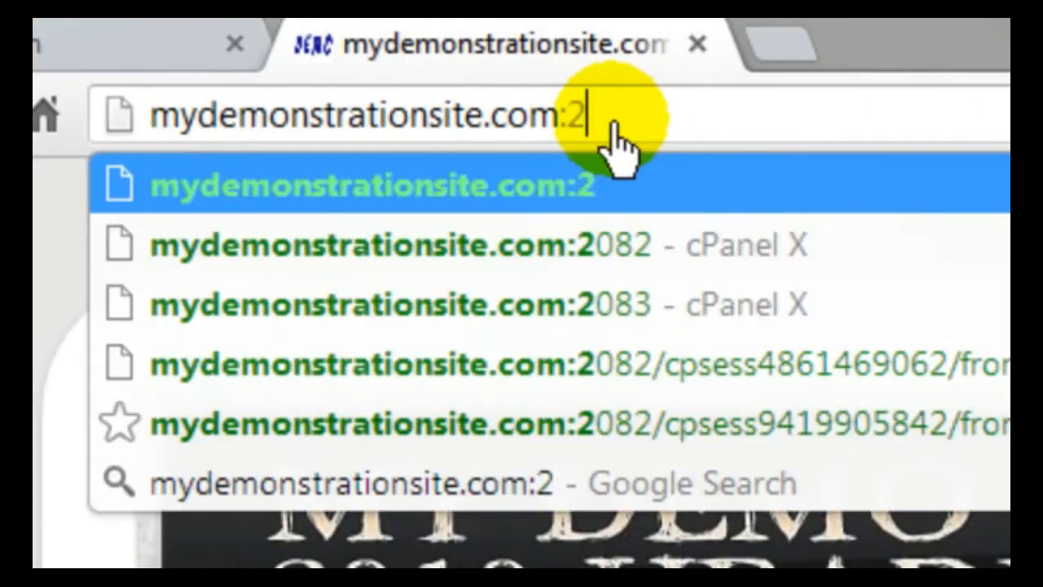
type("082")
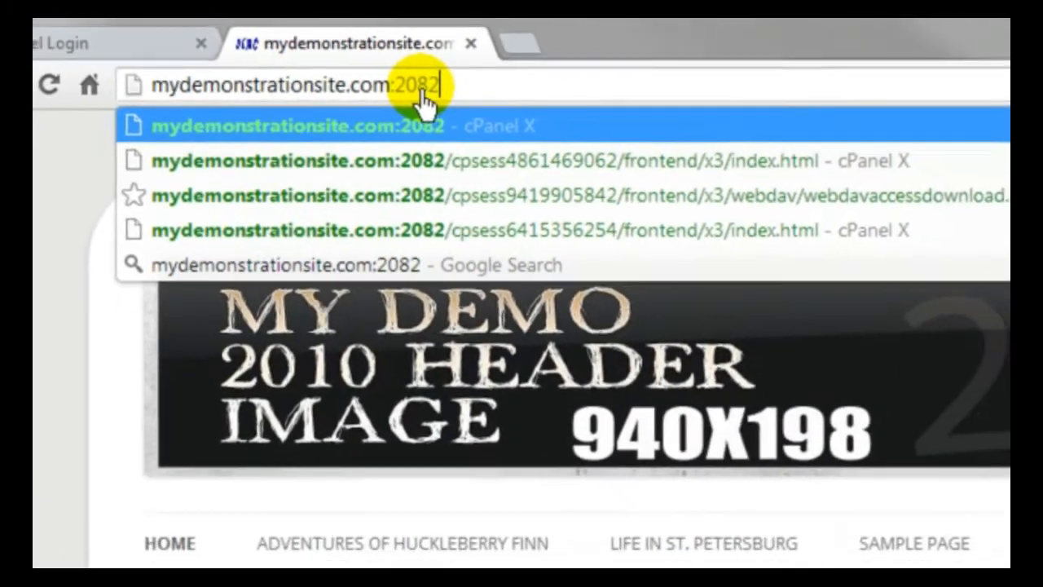
key("Return")
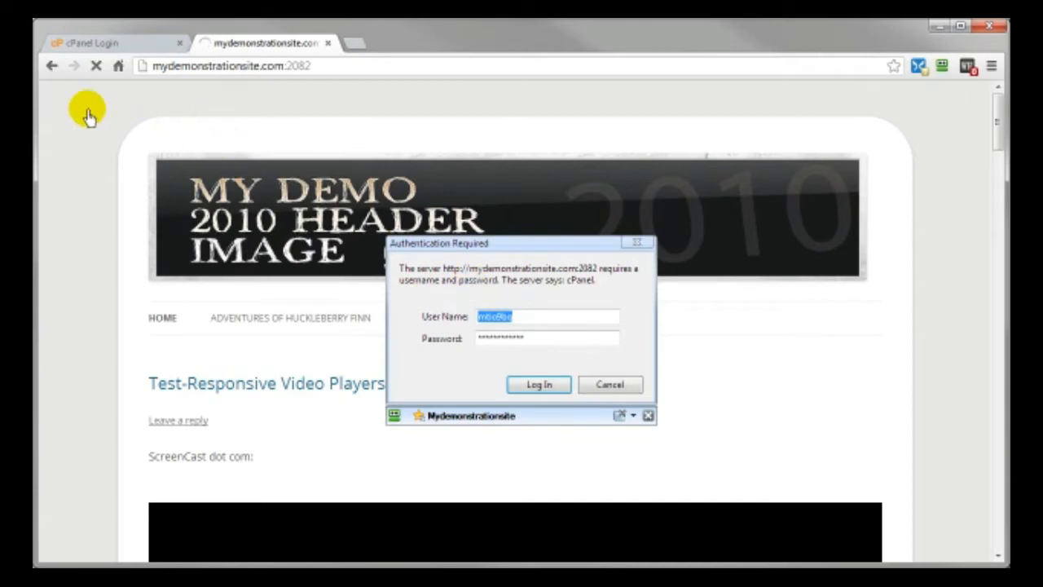
left_click(537, 384)
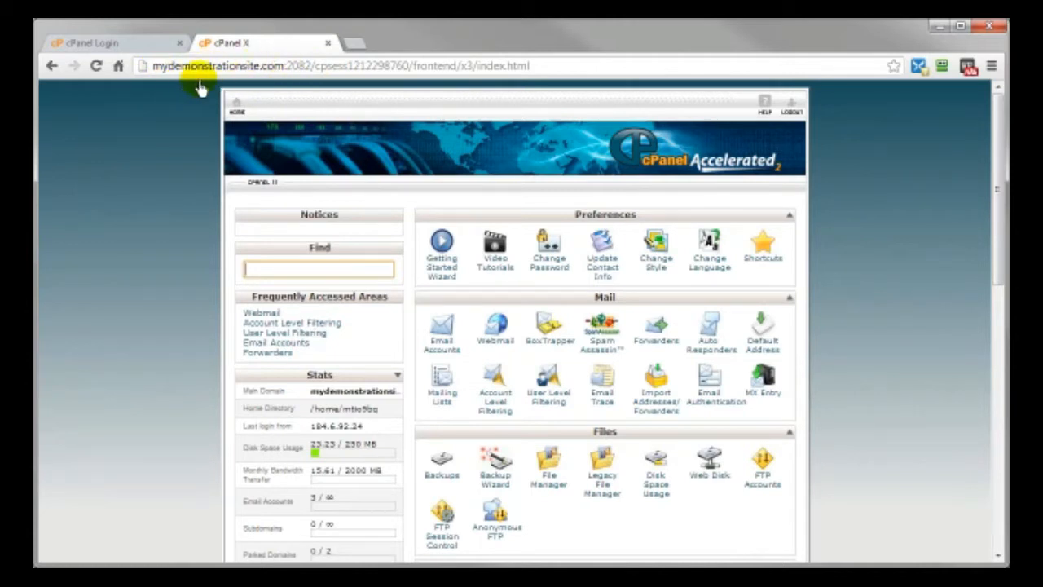
- Log out of the mydemonstrationsite.com cPanel on port 2082
left_click(118, 42)
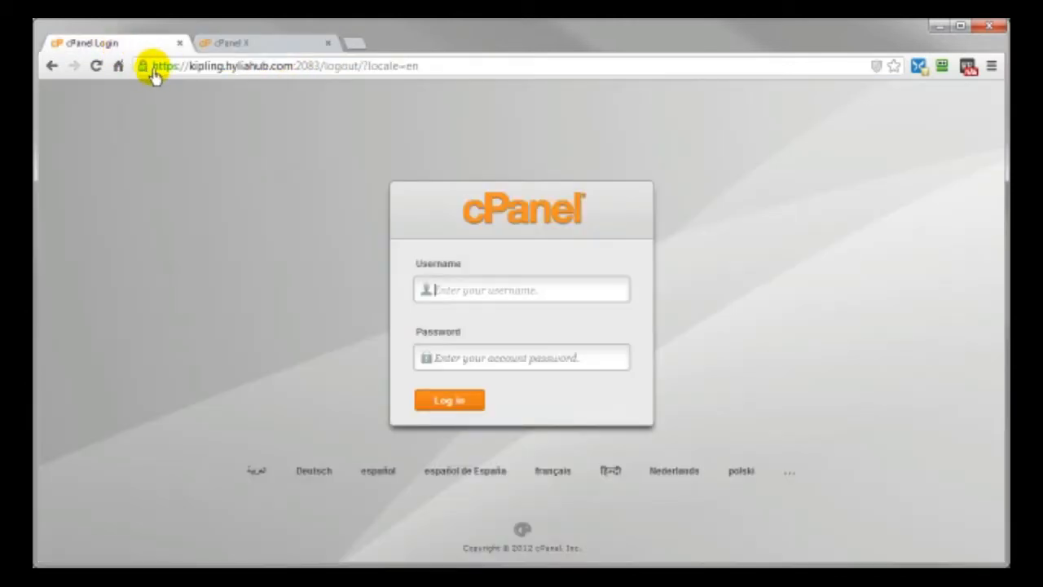
left_click(487, 295)
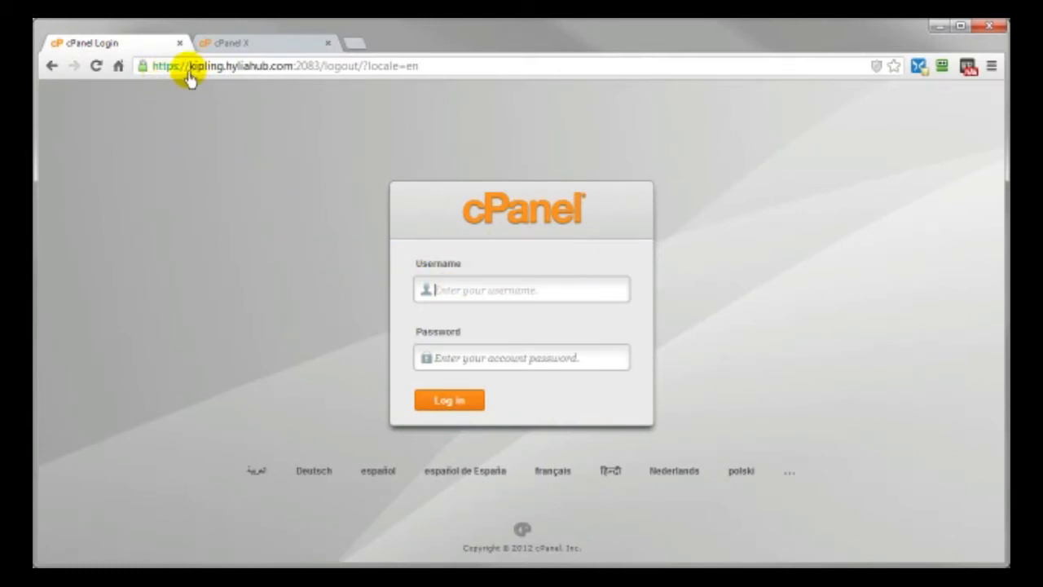
left_click(252, 44)
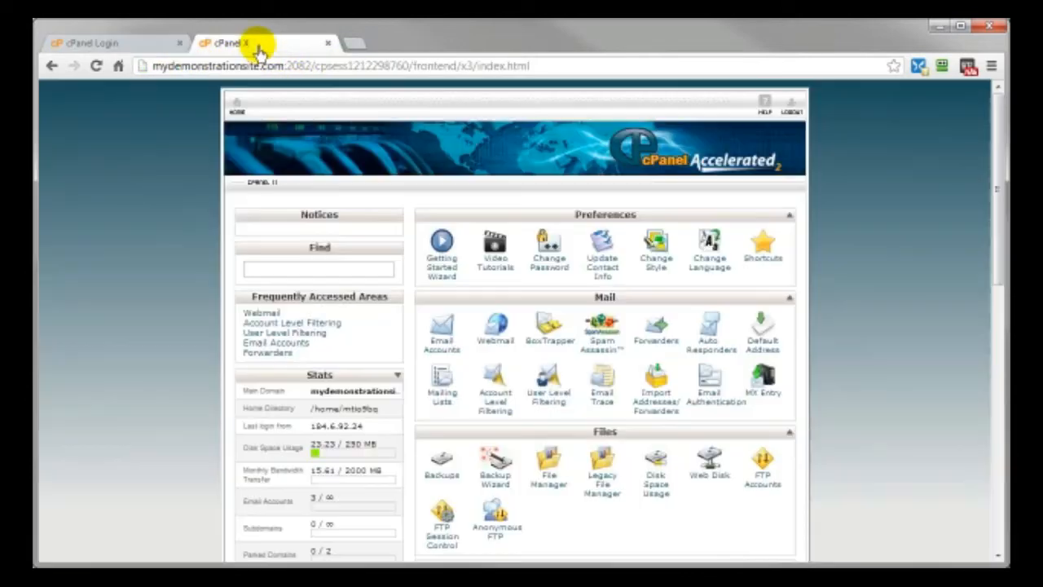
left_click(792, 110)
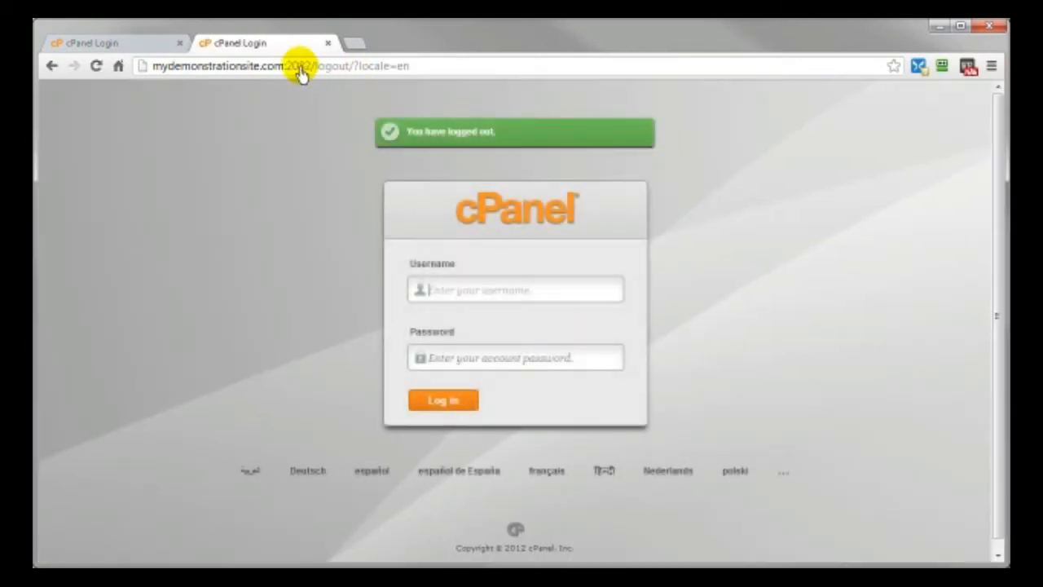
- Change the address port to 2083 and log in using the password manager's saved credentials
left_click(302, 71)
left_click(308, 70)
left_click_drag(307, 72, 442, 73)
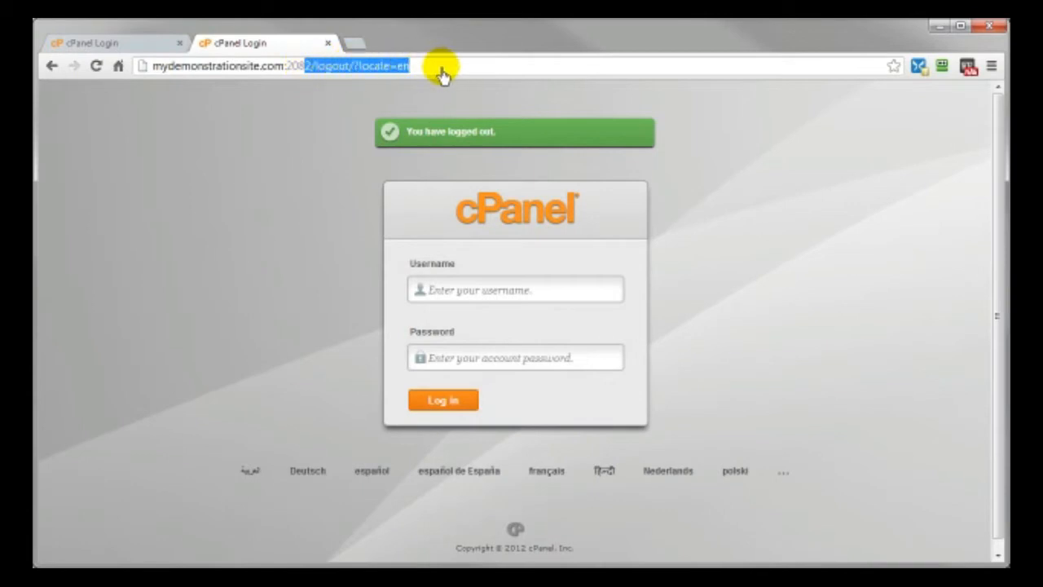
type("3")
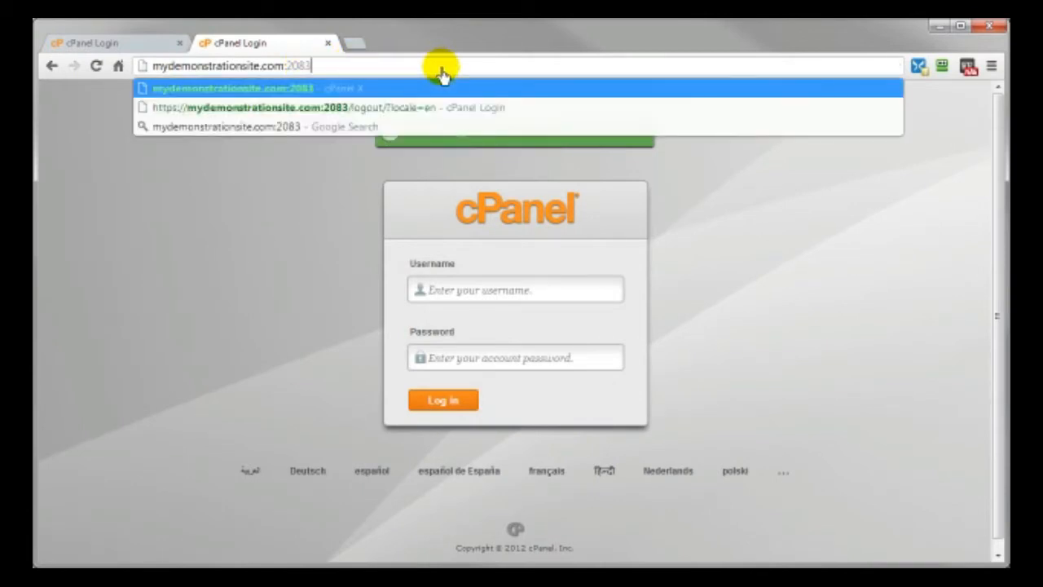
key("Return")
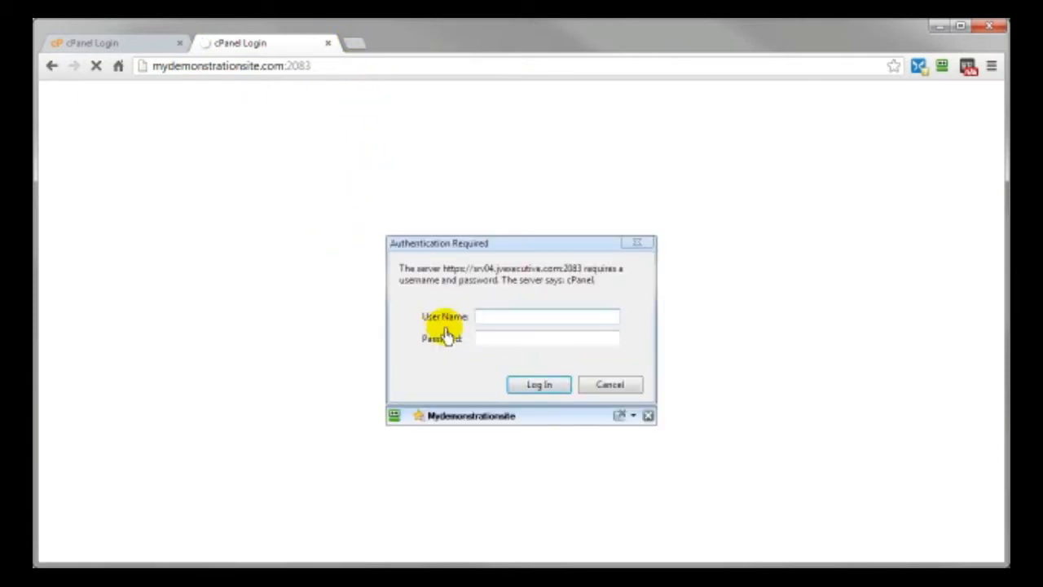
left_click(466, 417)
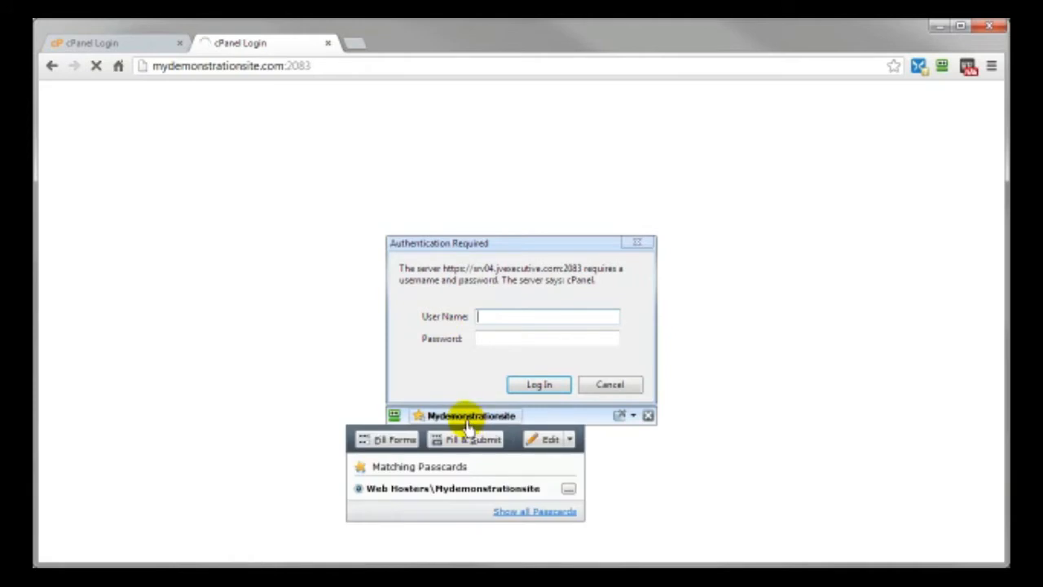
left_click(379, 442)
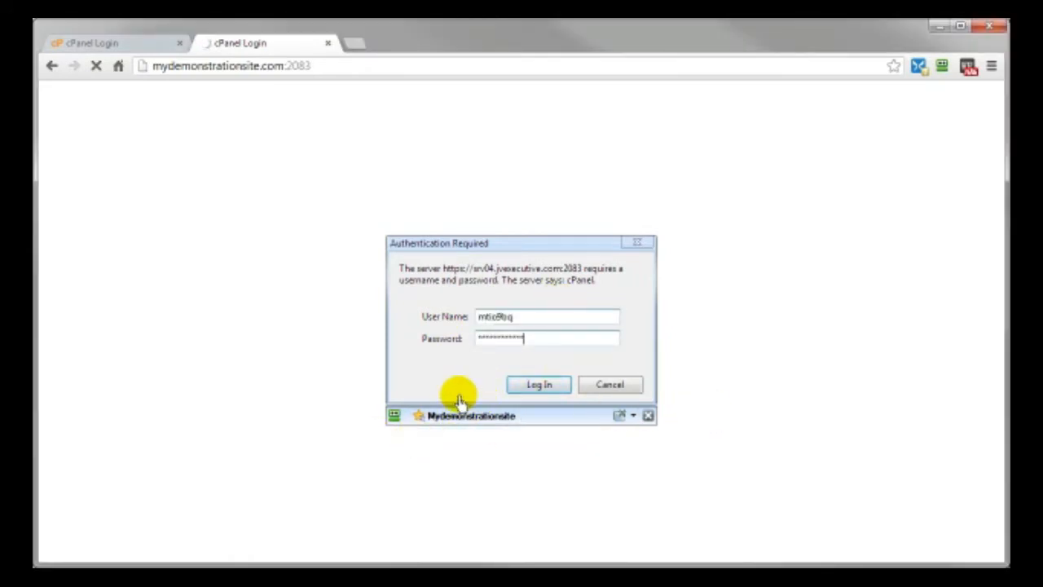
left_click(540, 385)
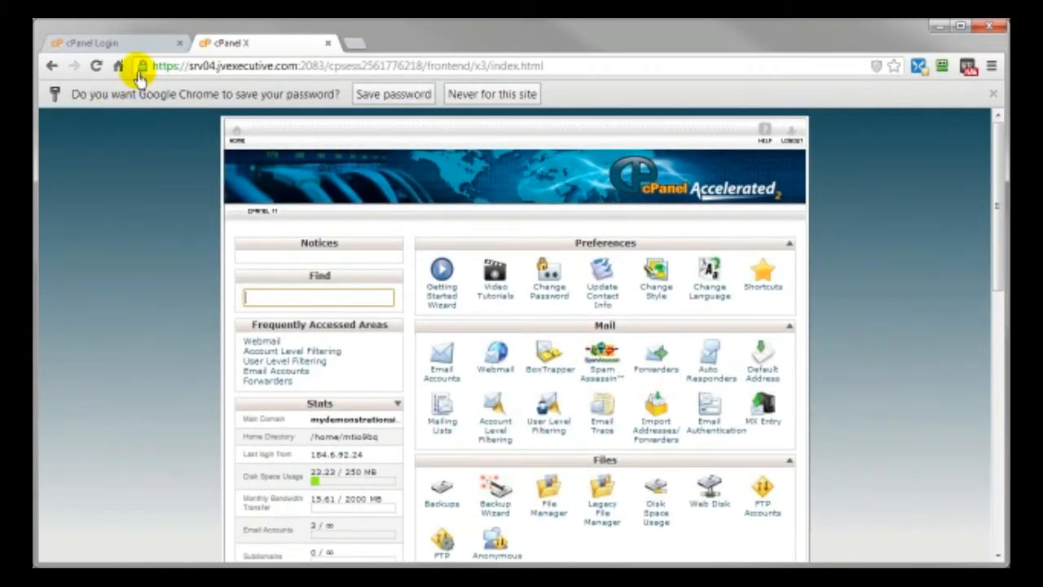
- Close Chrome's save-password infobar on the secure cPanel page
left_click(992, 93)
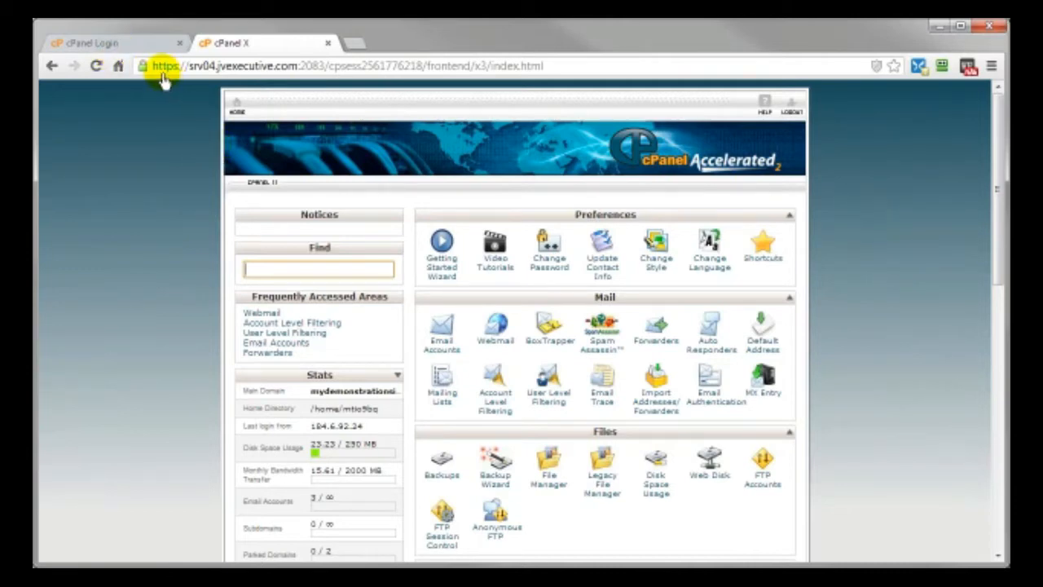
- Compare the cxi2.com and mydemonstrationsite.com cPanel tabs, finishing on cxi2.com's dashboard
left_click(126, 42)
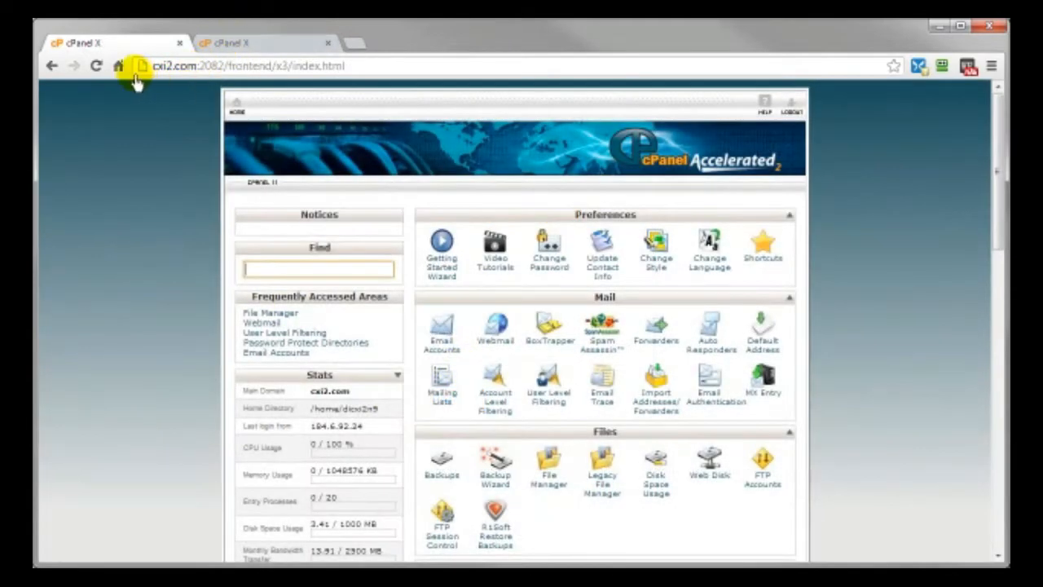
left_click(249, 40)
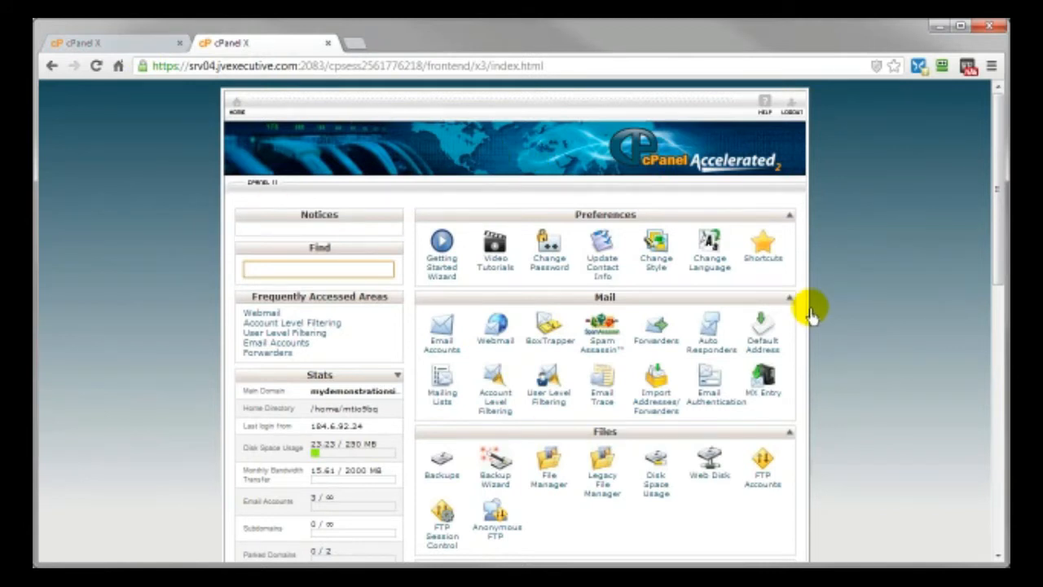
left_click(81, 42)
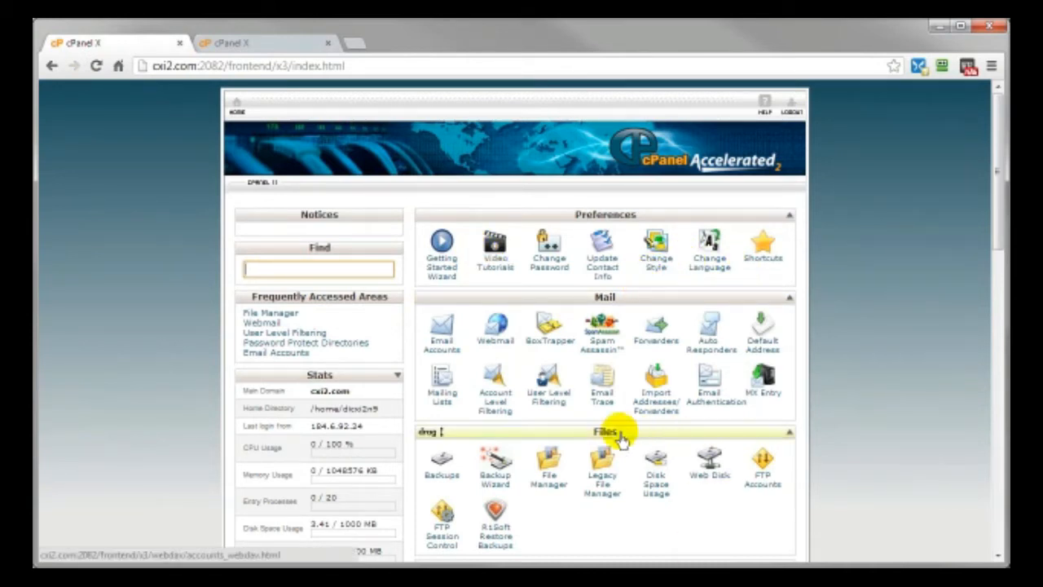
left_click(269, 52)
left_click(143, 42)
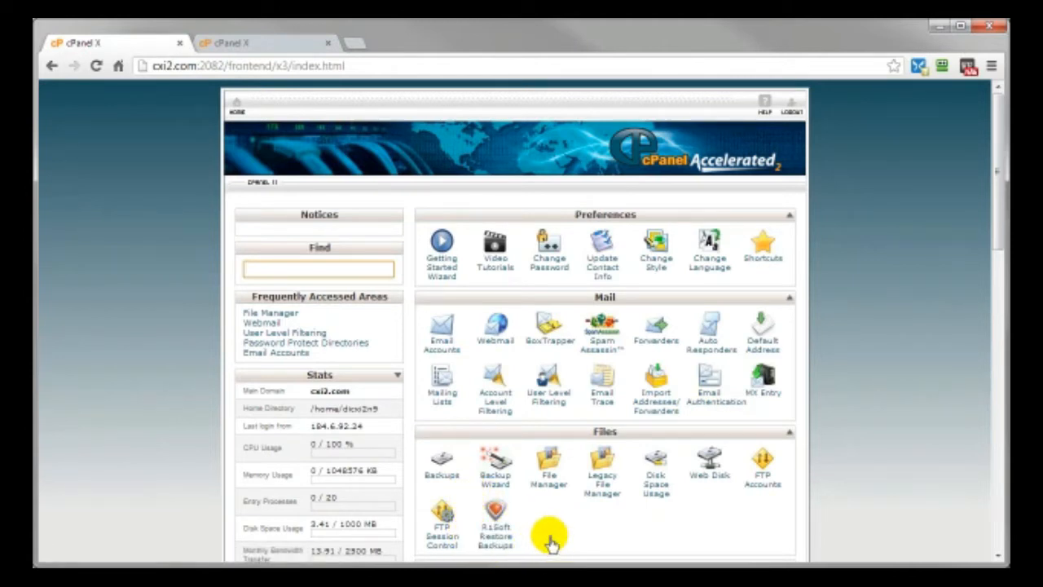
left_click(242, 49)
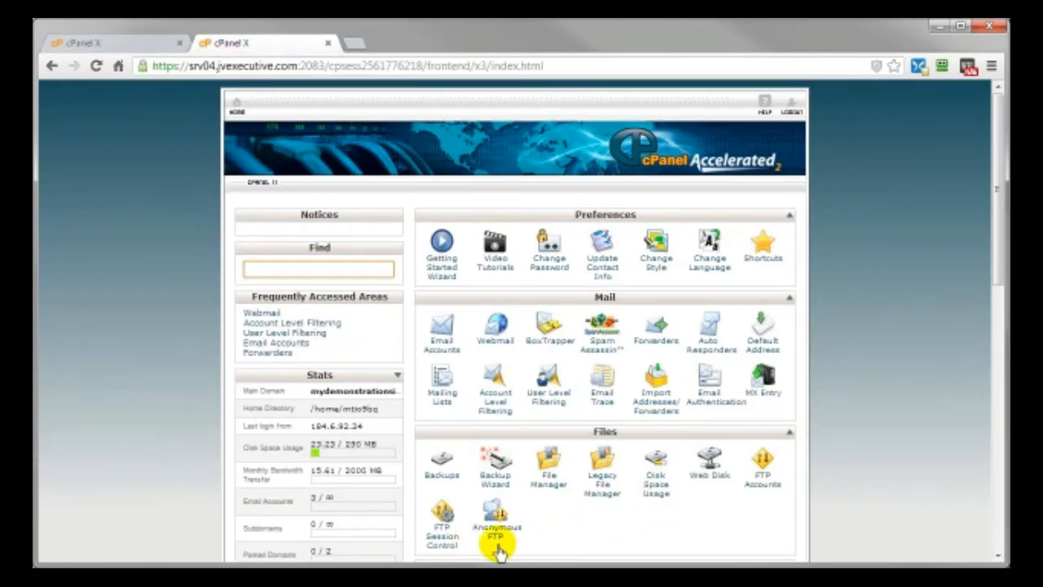
left_click(133, 47)
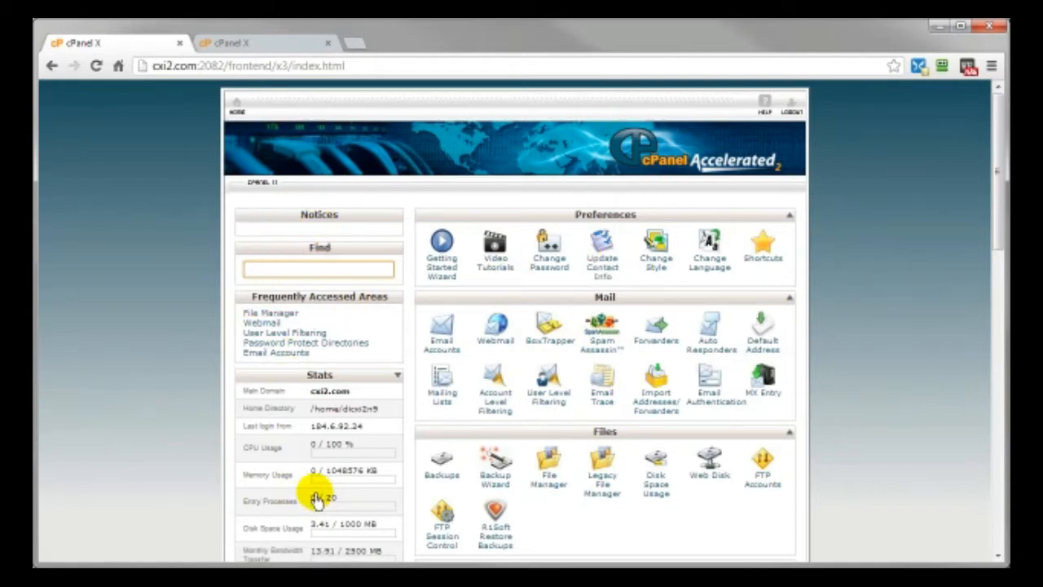
scroll(316, 497, "down", 1)
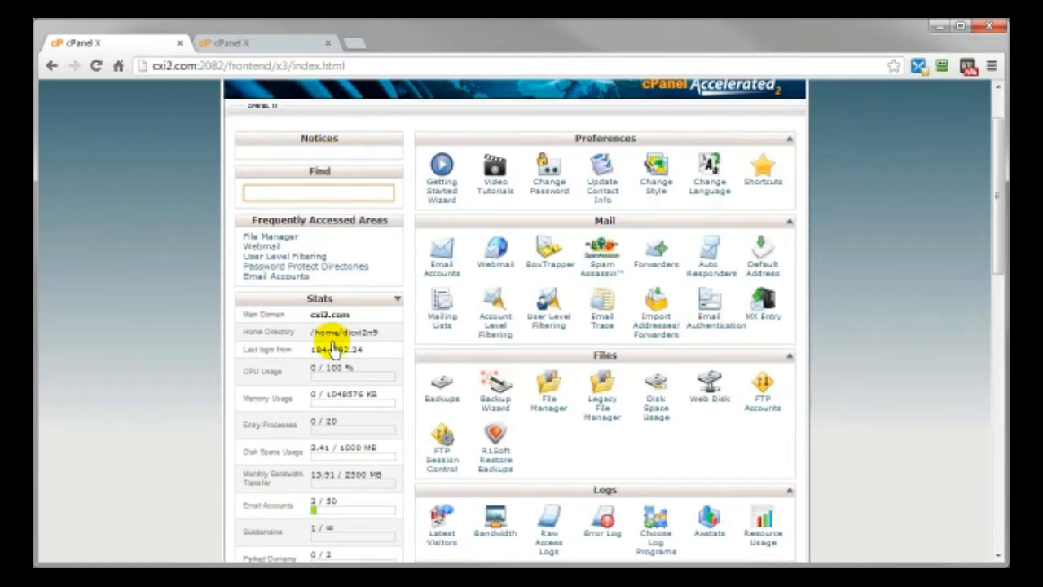
scroll(310, 357, "down", 5)
scroll(295, 362, "down", 4)
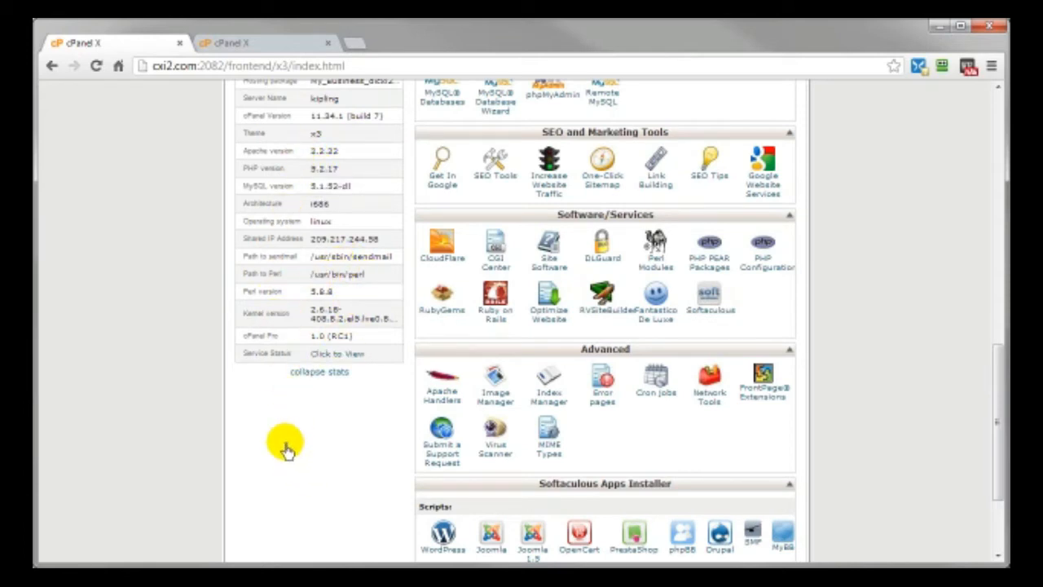
- Hide the stats panel and move the Preferences box down, then back to the top
left_click(299, 373)
scroll(302, 444, "up", 8)
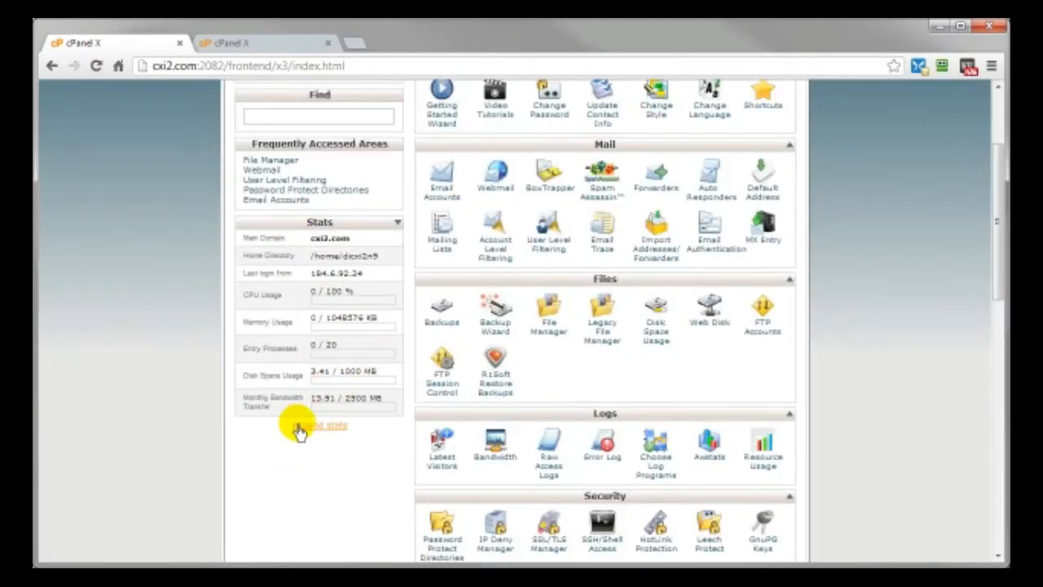
scroll(693, 326, "up", 2)
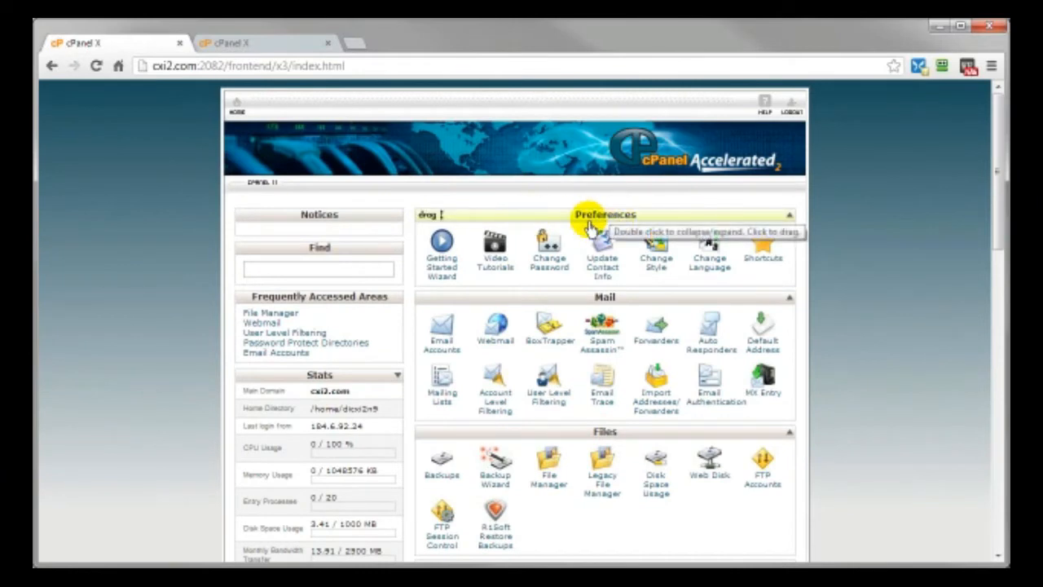
mouse_move(589, 216)
left_mouse_down()
mouse_move(586, 385)
mouse_move(586, 201)
left_mouse_up()
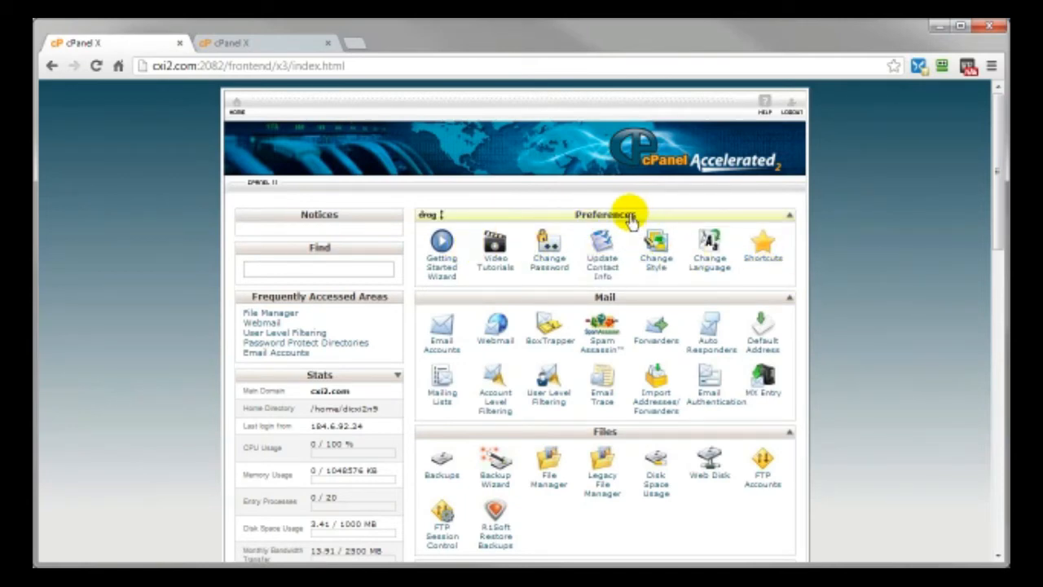
left_click_drag(628, 209, 611, 489)
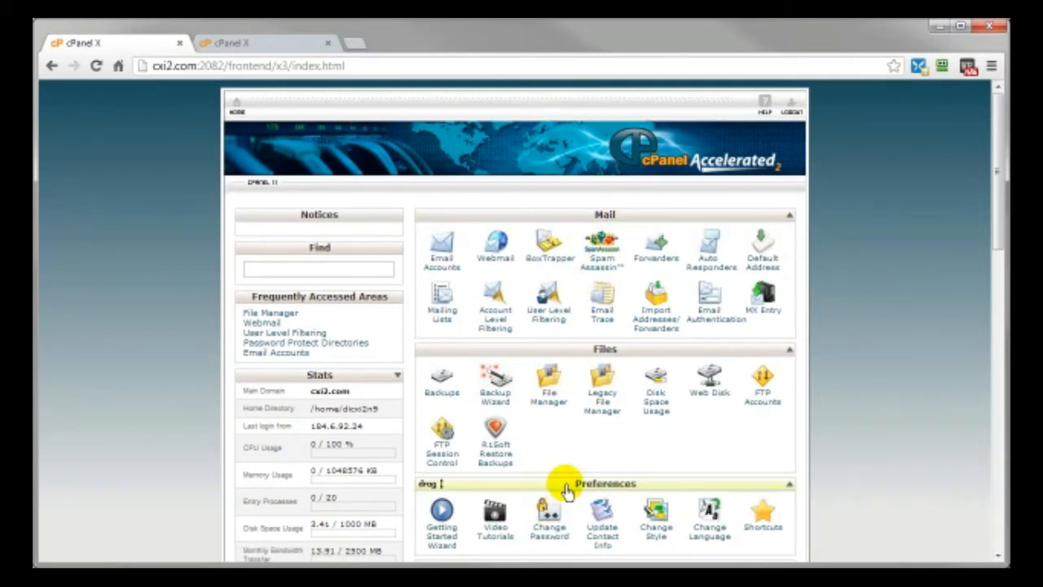
left_click_drag(566, 484, 559, 214)
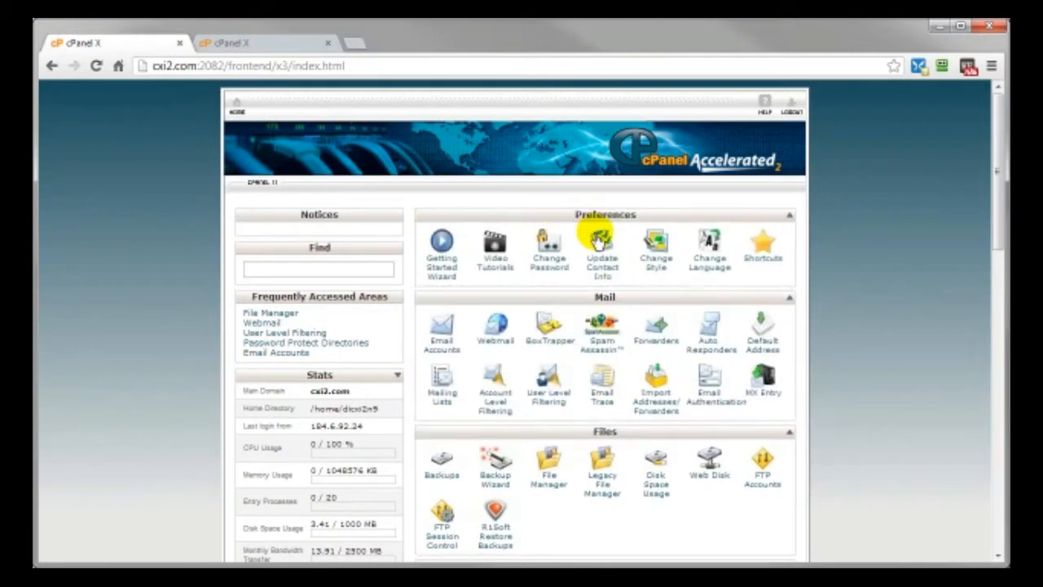
- Collapse the Preferences, Mail and Files sections to their headers
left_click(789, 215)
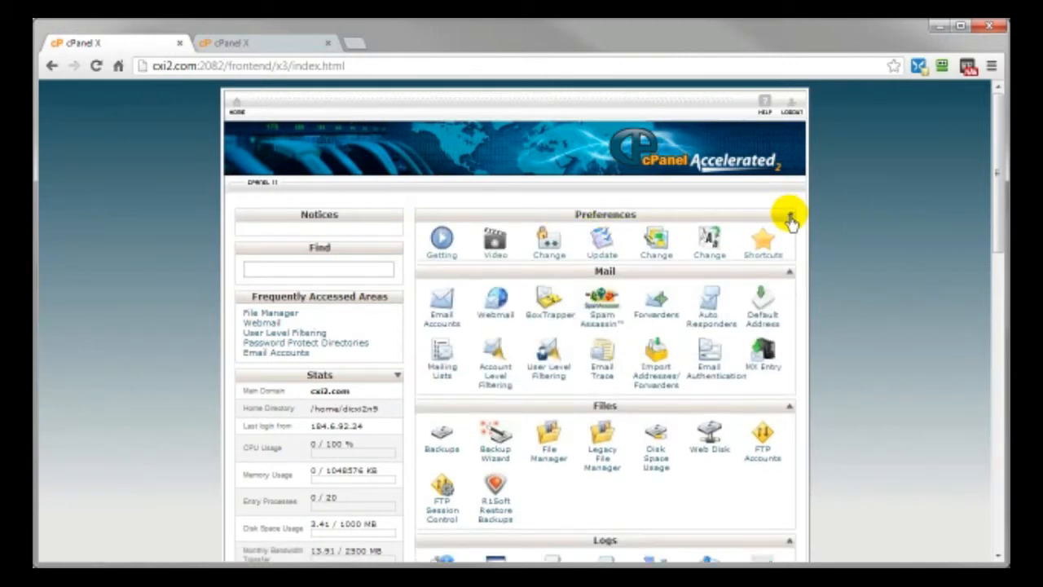
left_click(789, 233)
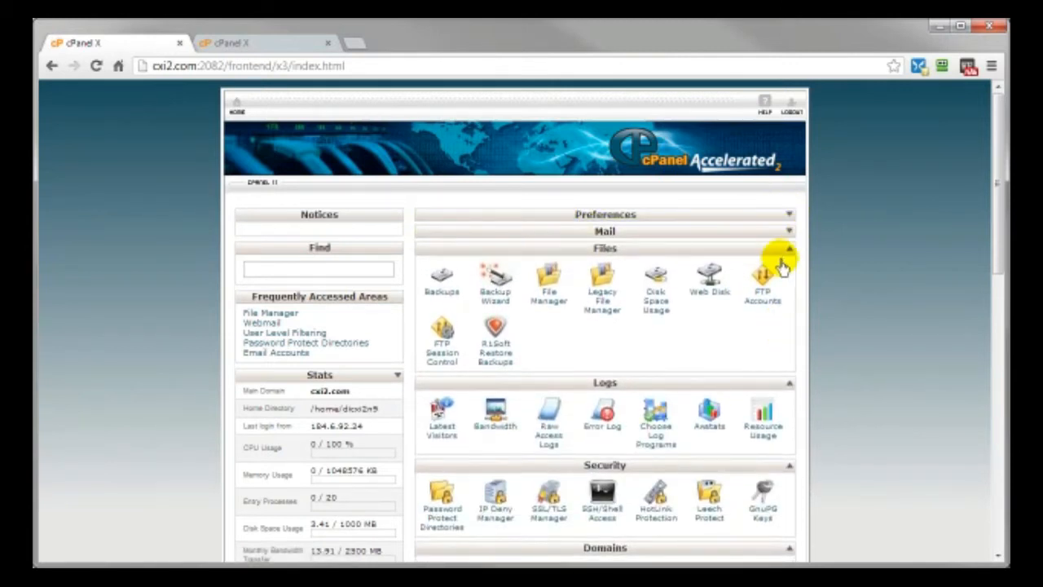
left_click(788, 249)
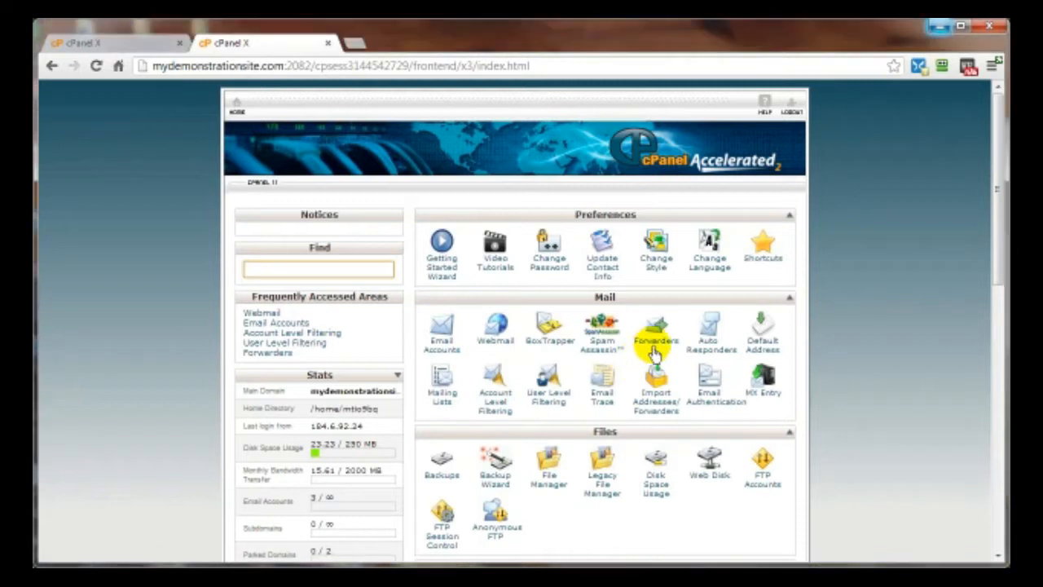
- Open the Forwarders page from the Mail section, showing no forwarders configured
left_click(650, 347)
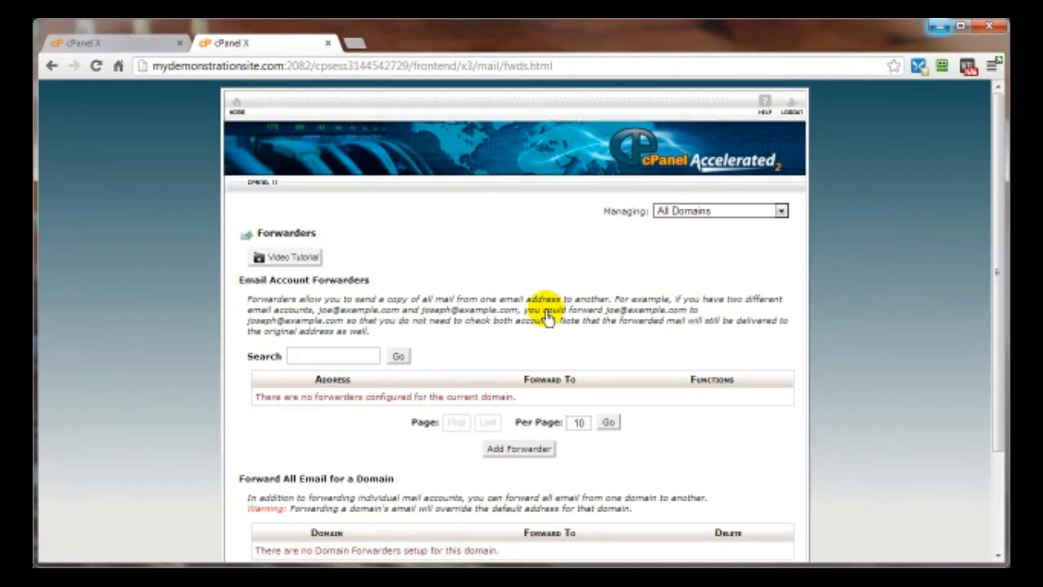
left_click(52, 65)
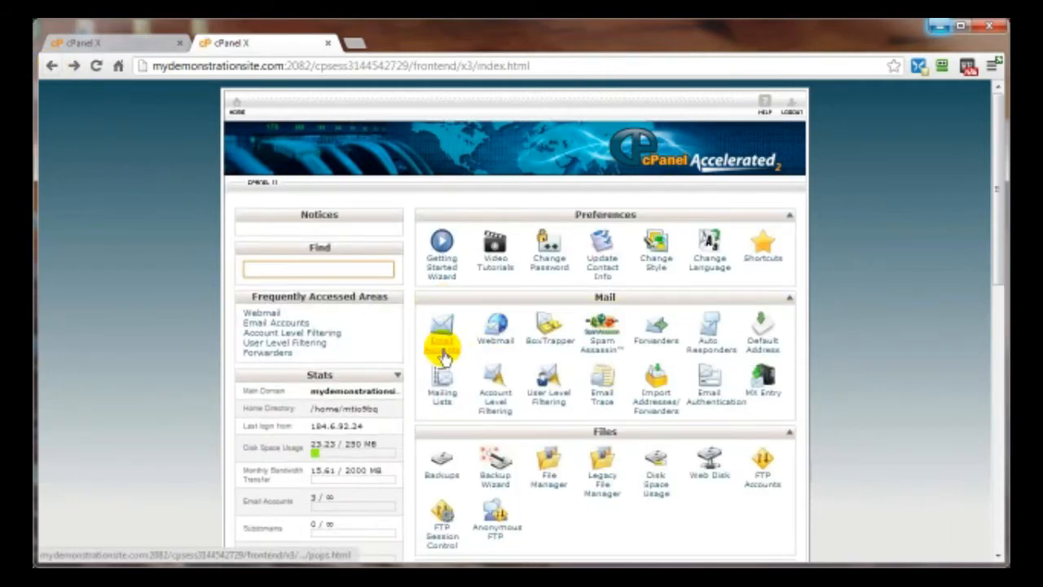
left_click(652, 341)
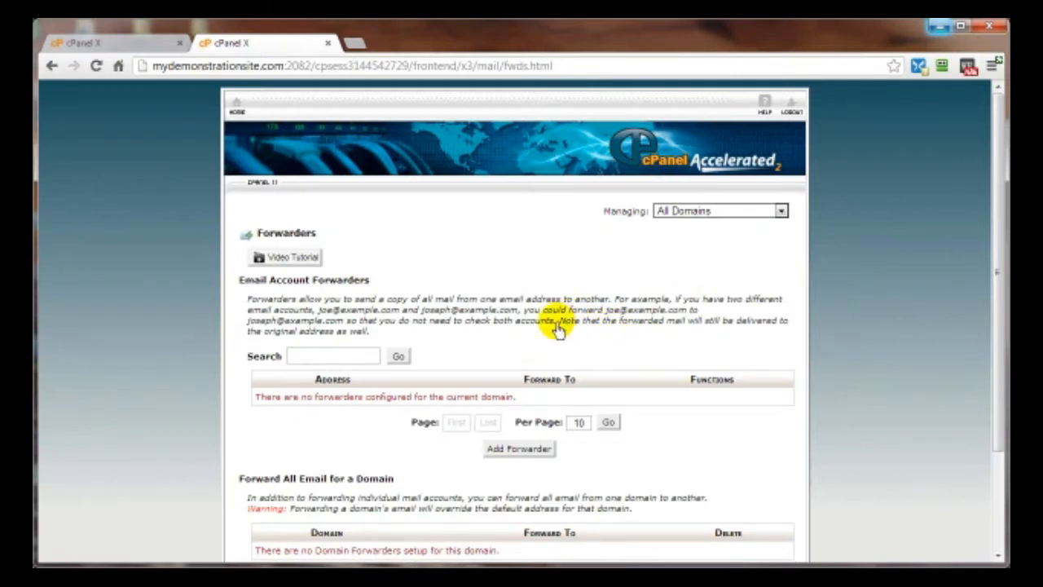
- Add a forwarder sending a mydemonstrationsite.com mailbox's mail to an external Gmail address
left_click(517, 453)
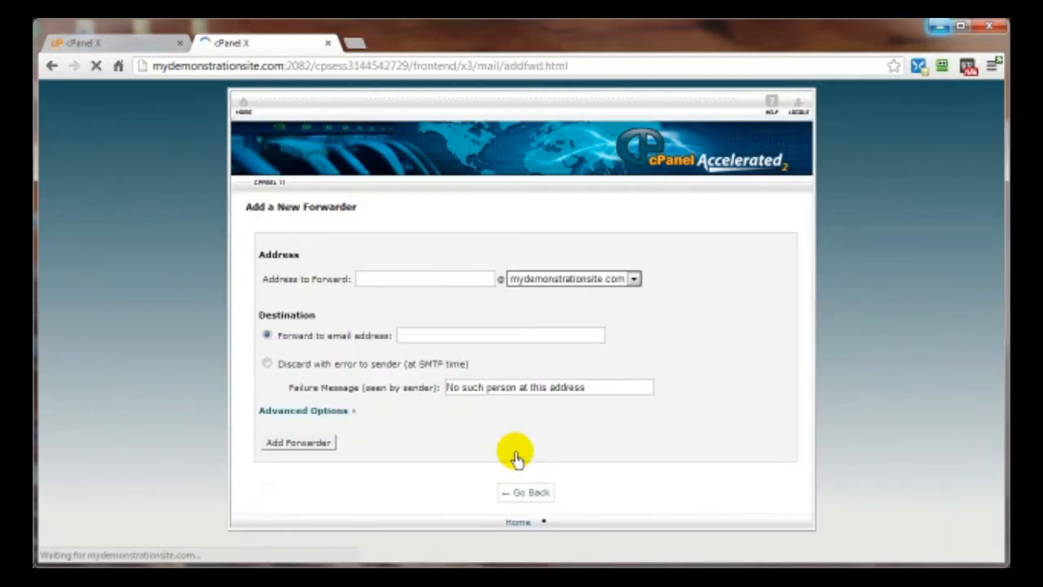
left_click(356, 282)
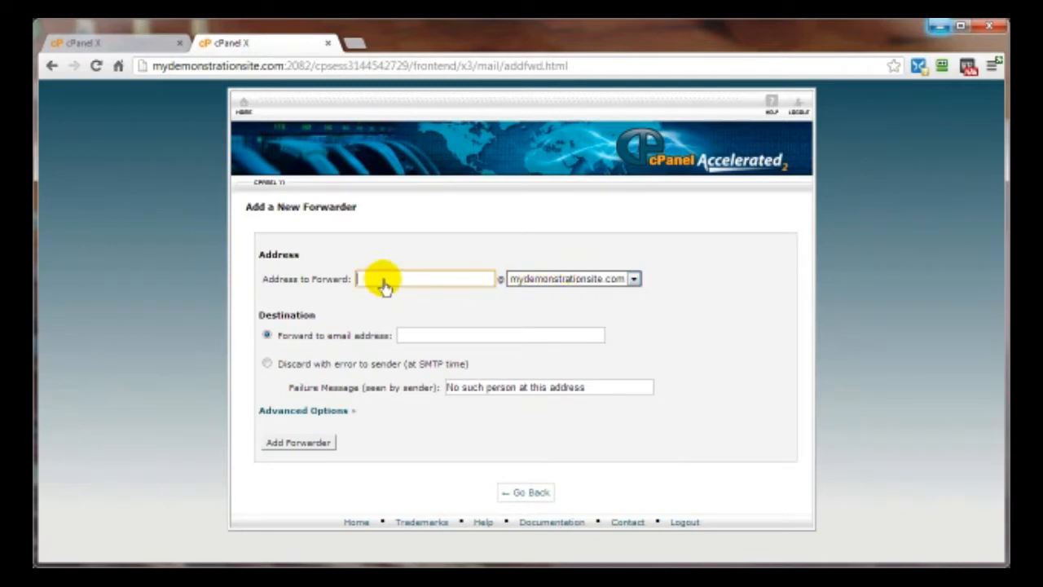
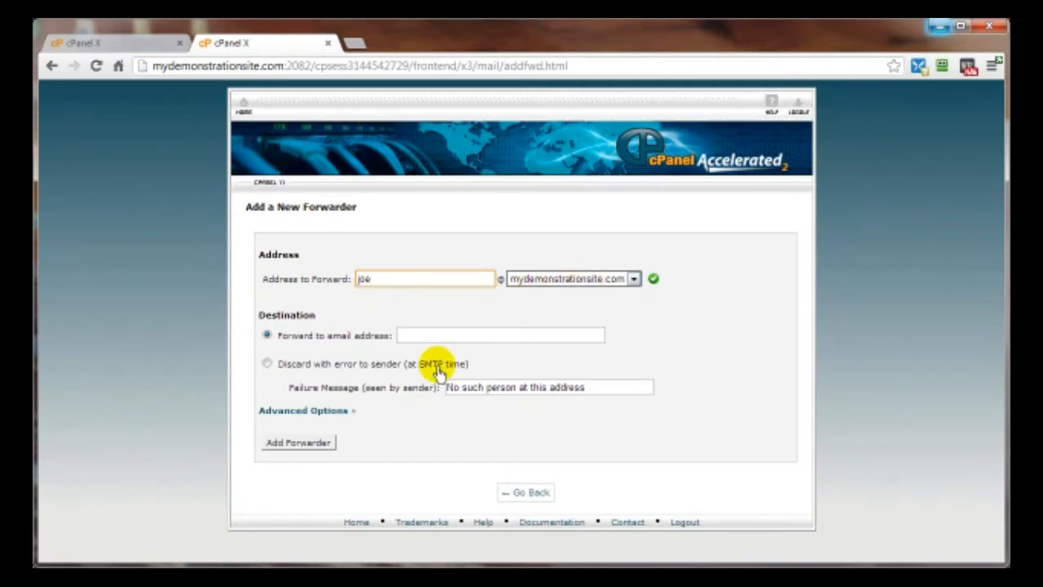
left_click(414, 343)
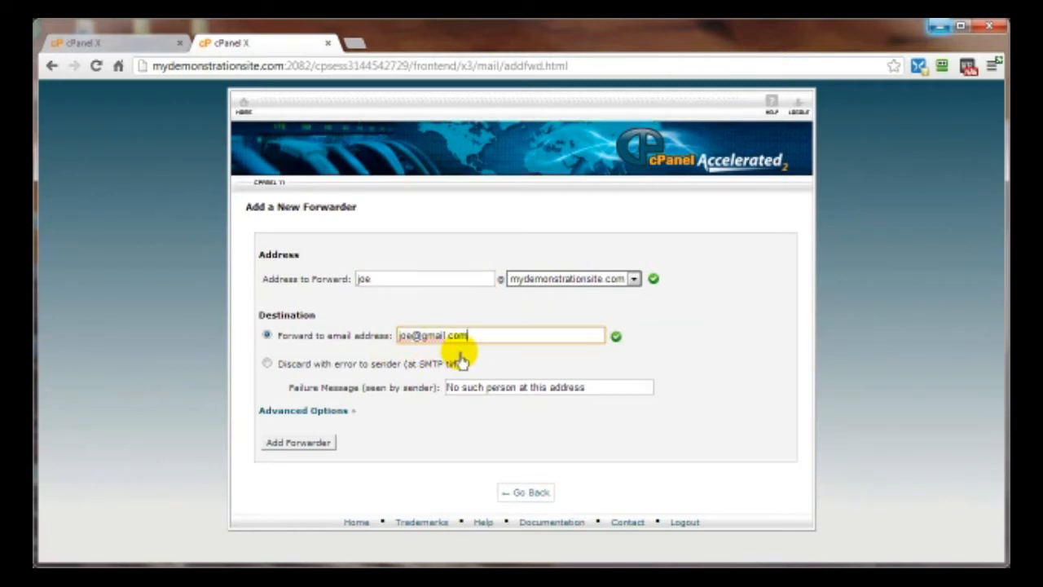
left_click(297, 447)
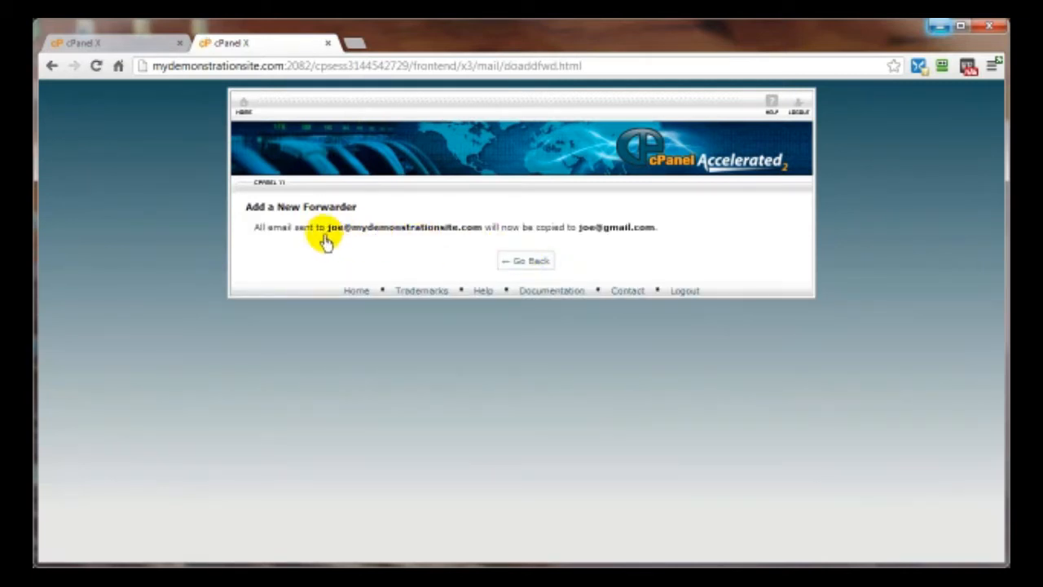
left_click(522, 261)
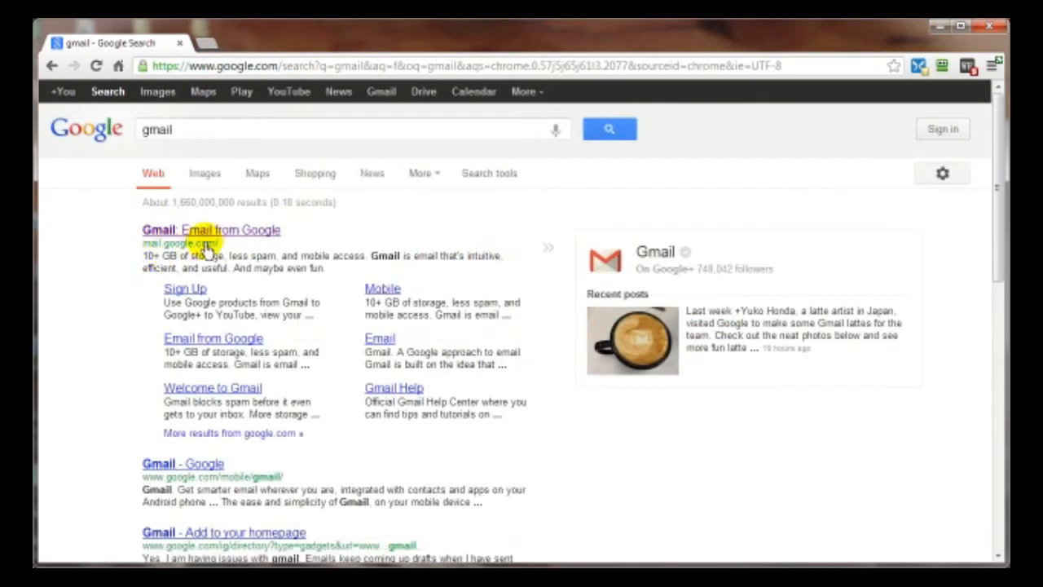
- Open Gmail from the search results and start creating a new Google account
left_click(184, 234)
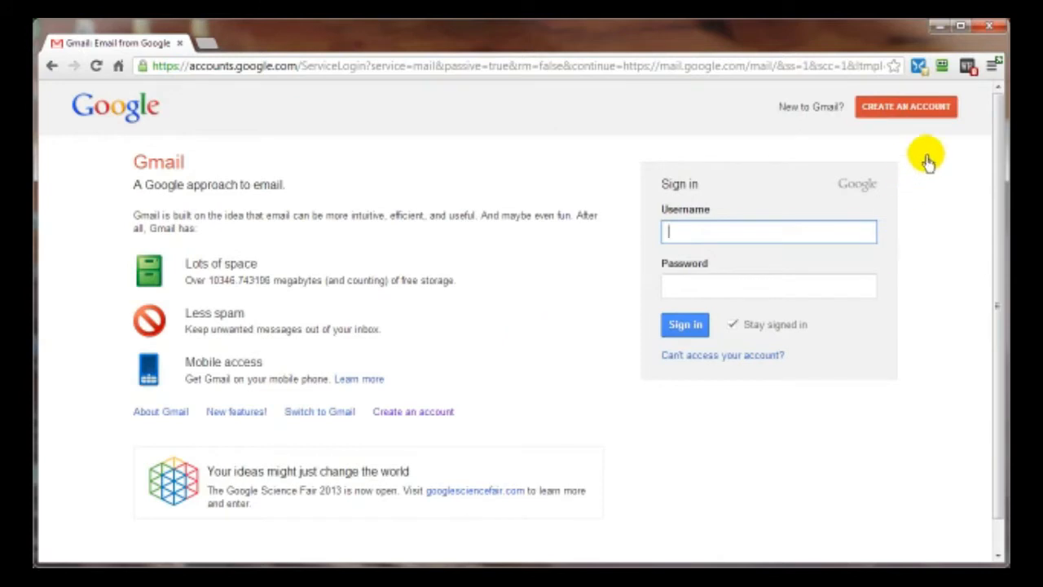
left_click(876, 106)
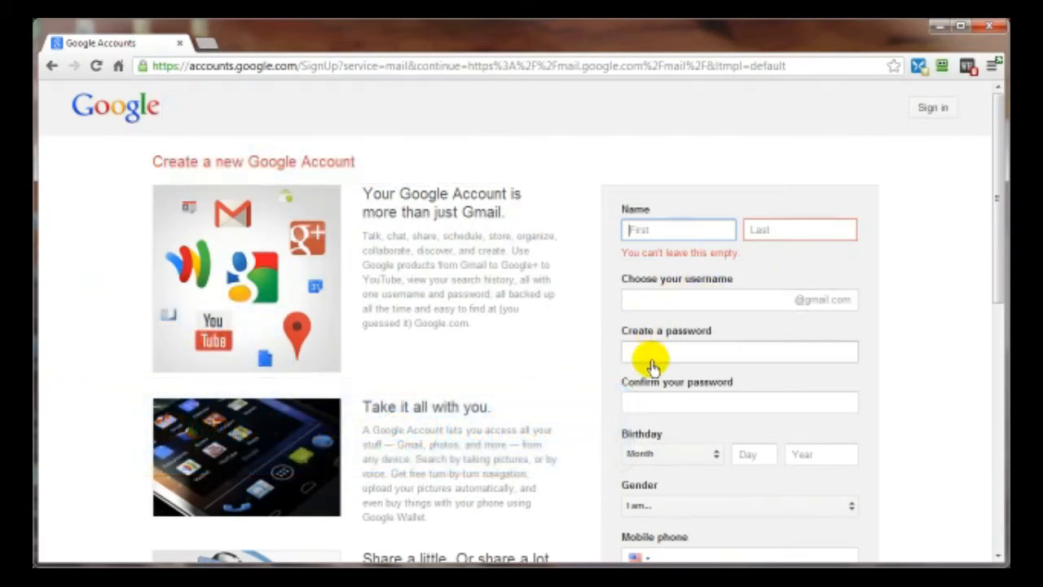
- Enter the current email address, accept the personalization consent and submit the sign-up form
scroll(692, 391, "down", 2)
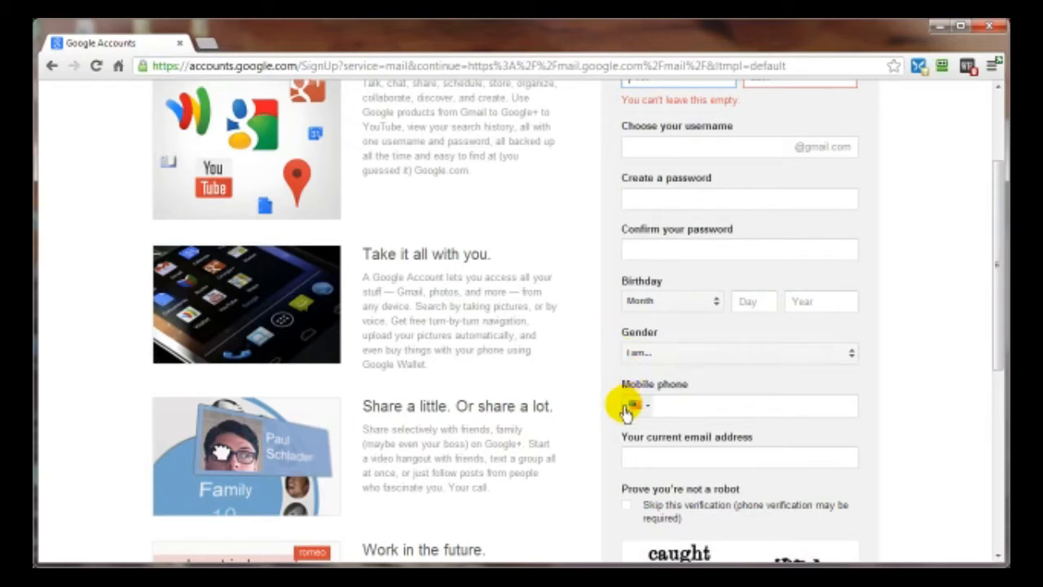
scroll(734, 420, "down", 2)
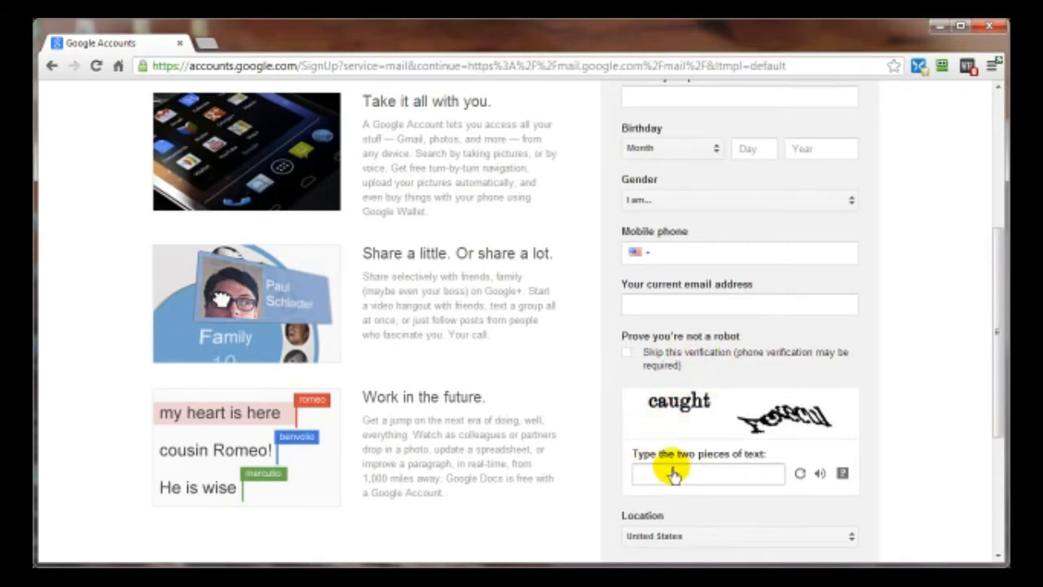
scroll(568, 447, "down", 3)
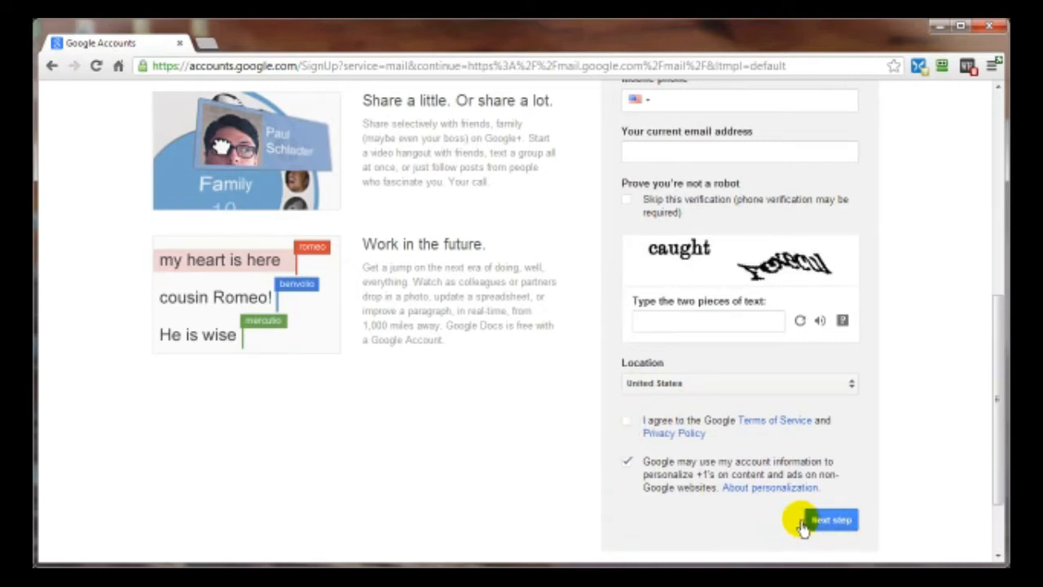
scroll(919, 513, "up", 6)
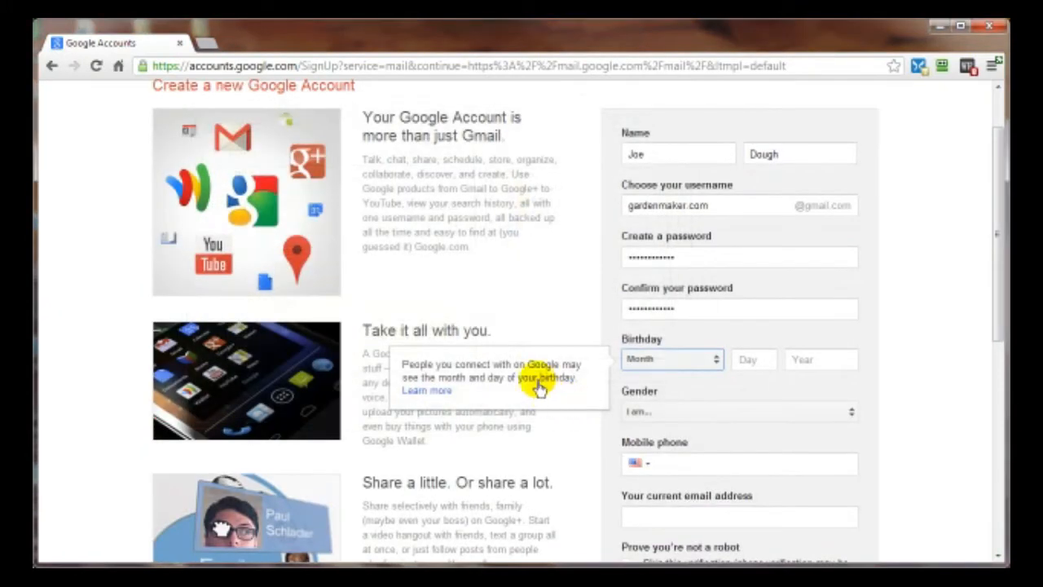
left_click(657, 429)
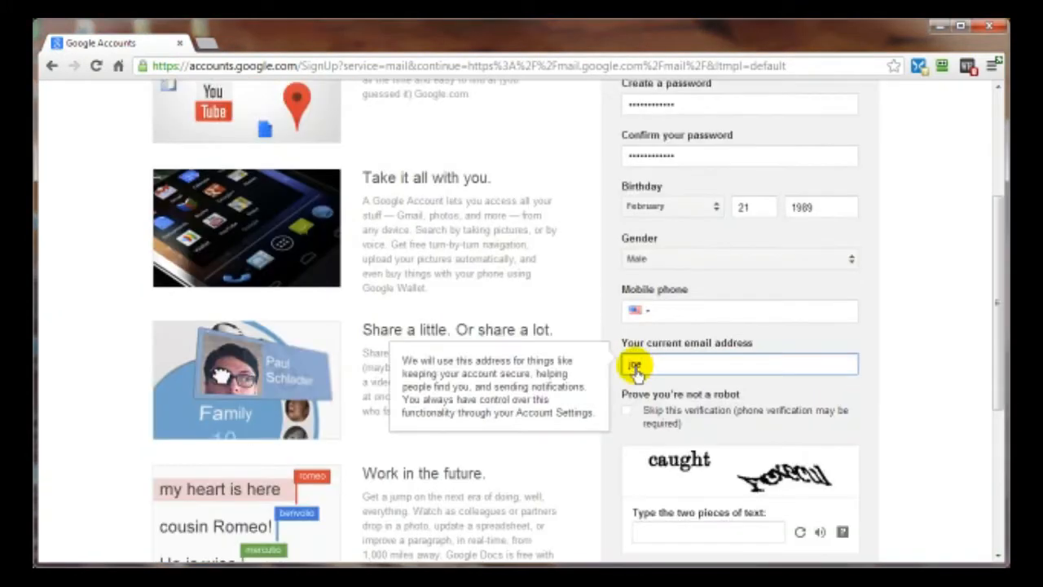
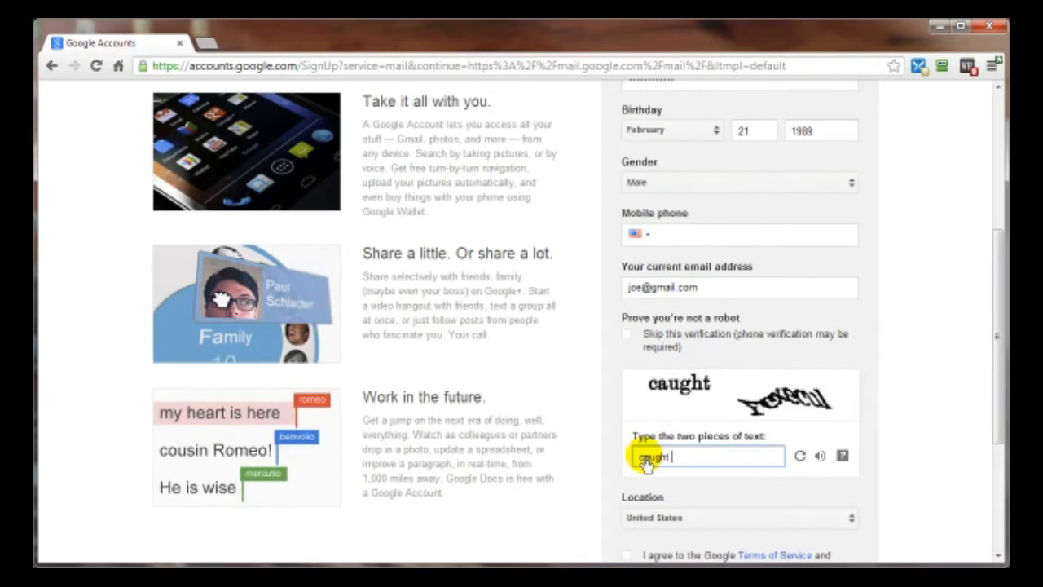
left_click(627, 444)
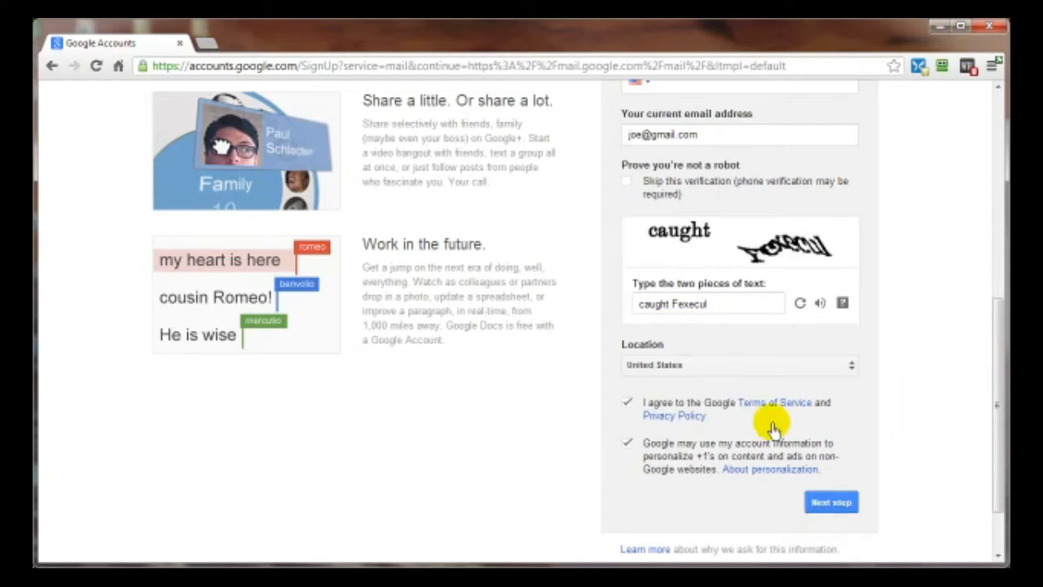
left_click(833, 503)
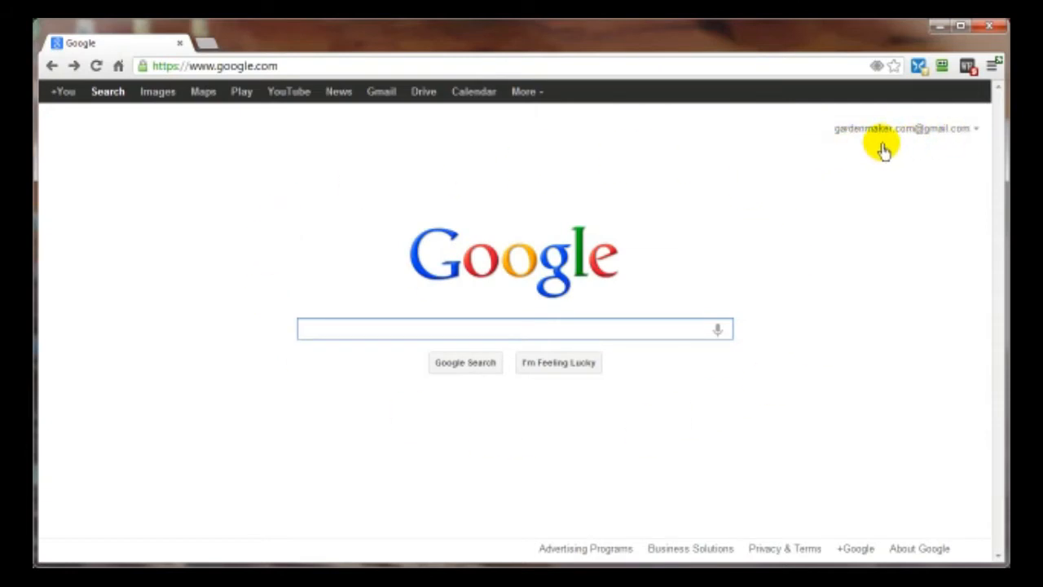
- Open the new account's Gmail inbox and bring up its General settings page
left_click(379, 95)
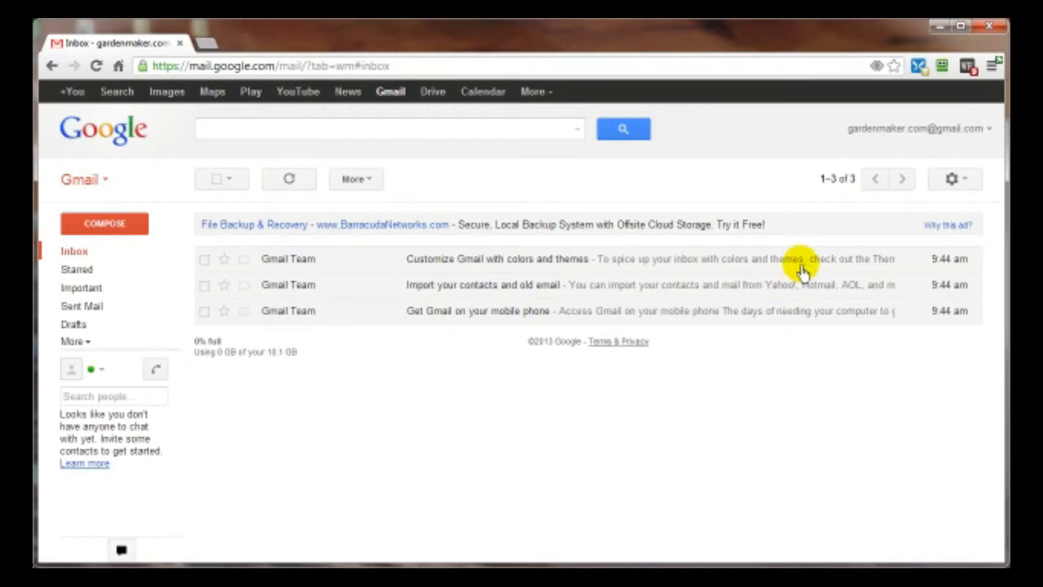
left_click(961, 181)
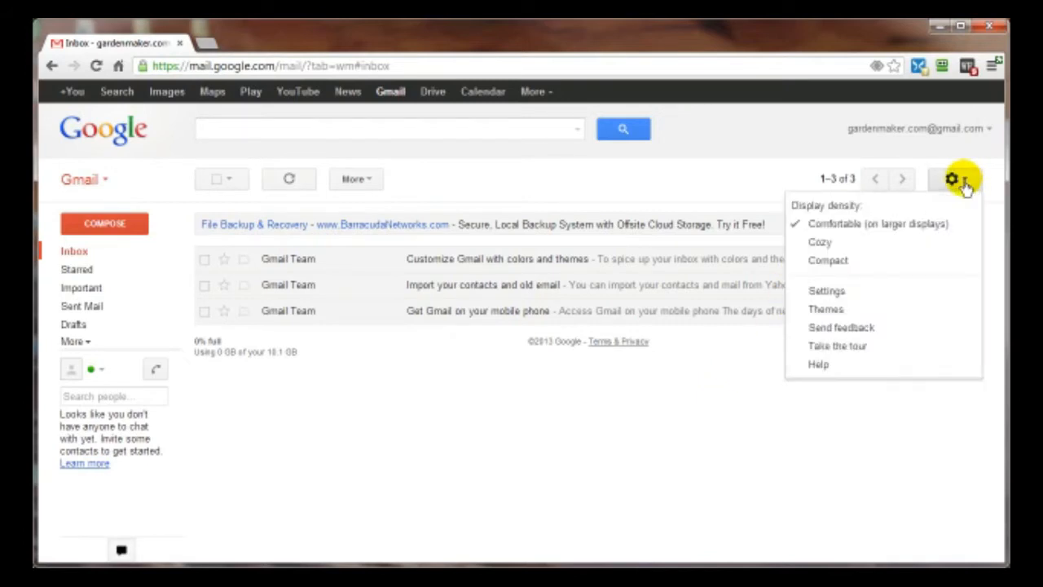
left_click(827, 291)
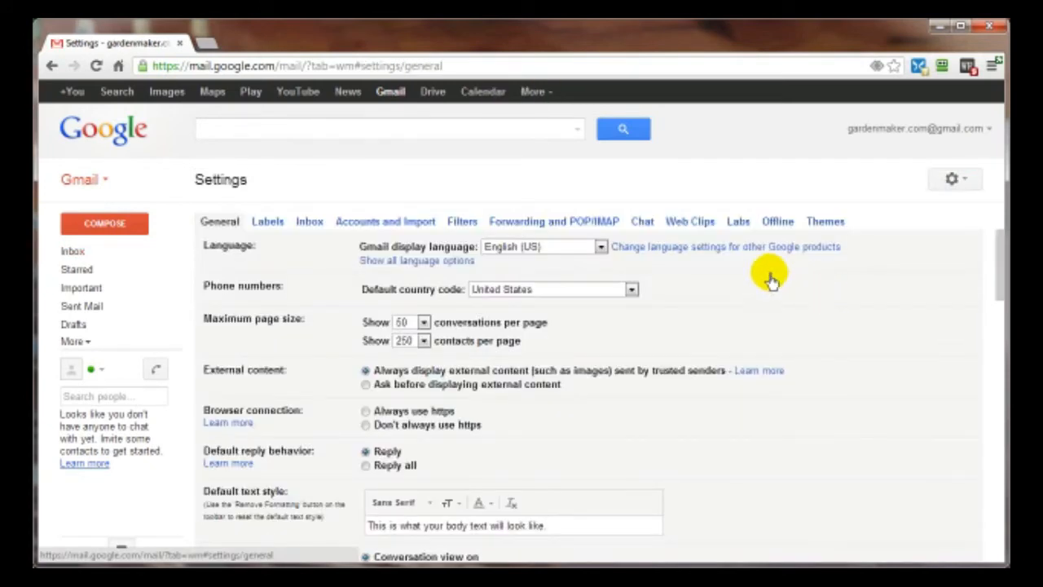
- On the Forwarding and POP/IMAP tab, add the forwarding e-mail address so a confirmation code is sent
left_click(558, 227)
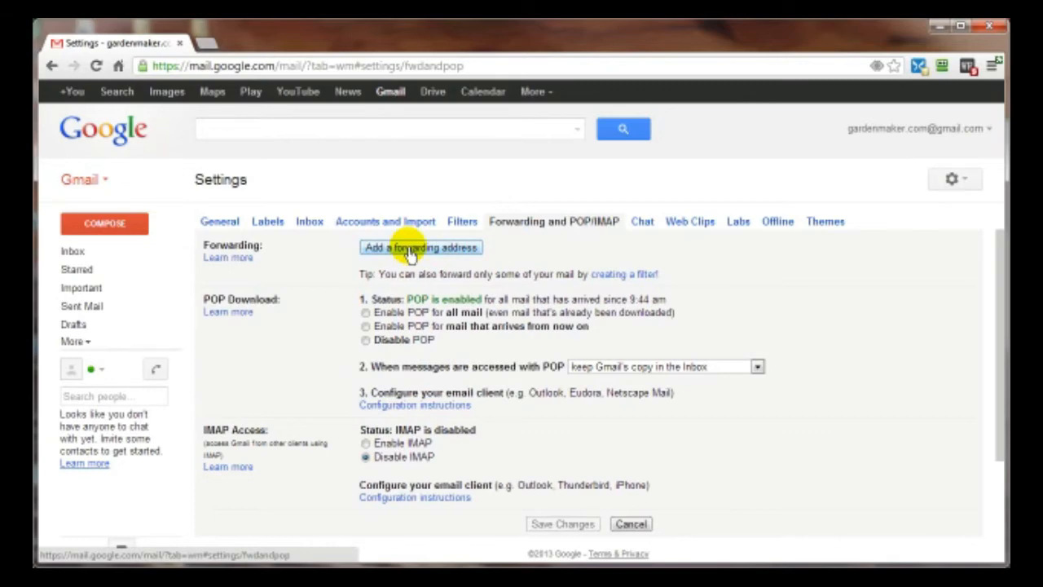
left_click(410, 254)
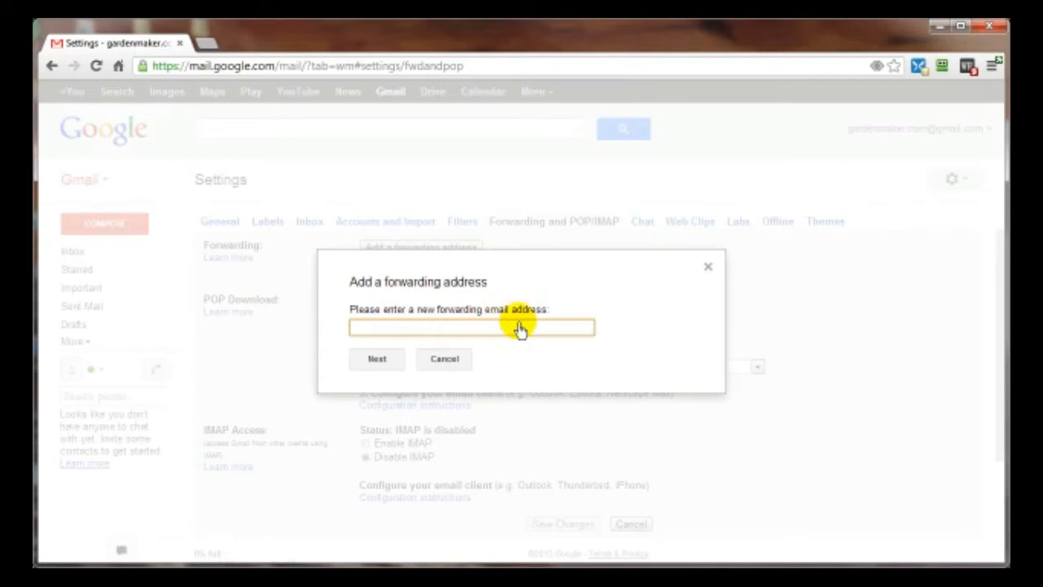
left_click(376, 360)
left_click(377, 323)
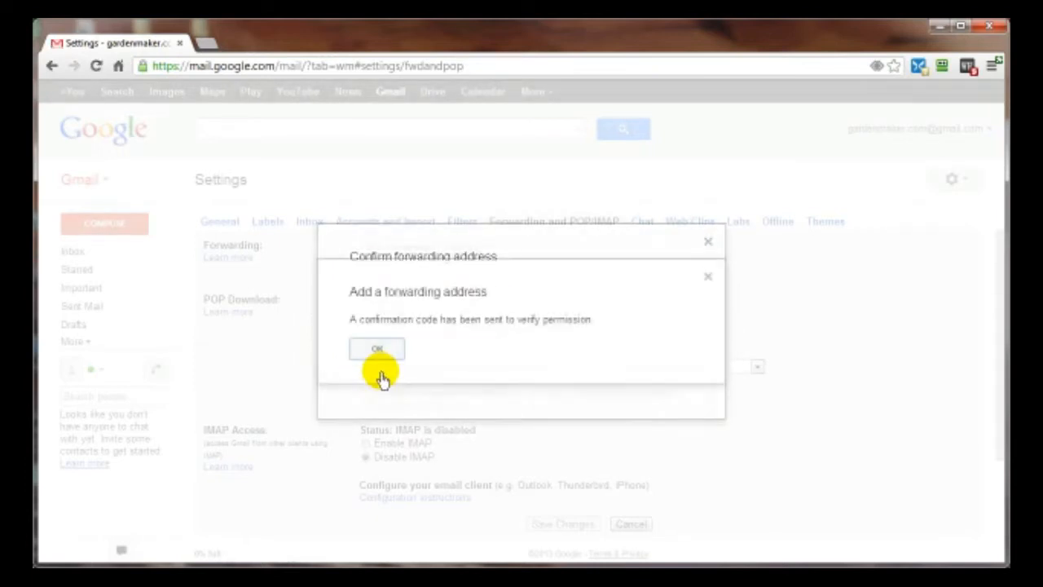
left_click(374, 348)
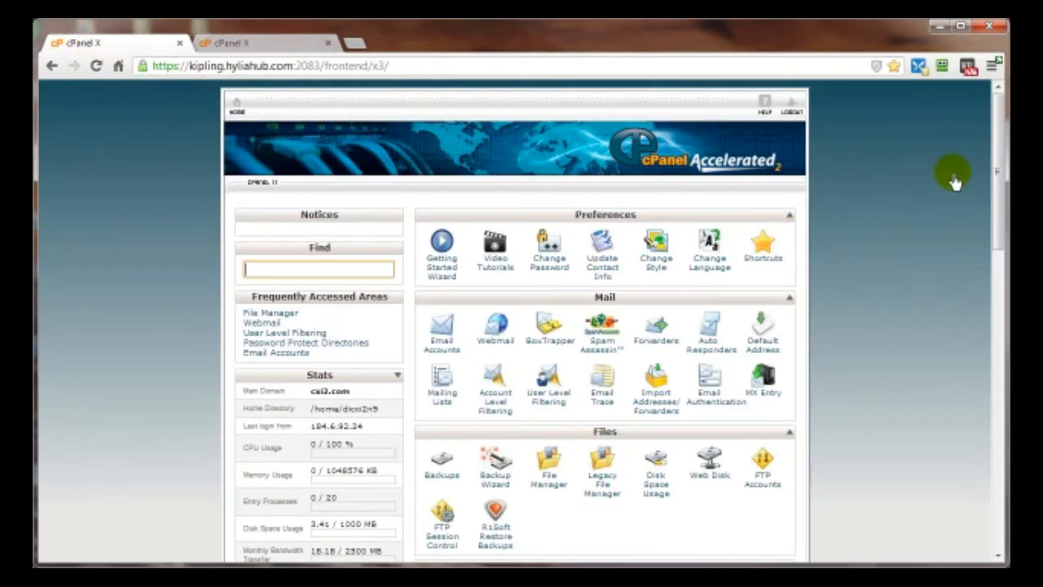
- Open the Error Log from the Logs section of mydemonstrationsite.com's cPanel
left_click_drag(995, 191, 995, 314)
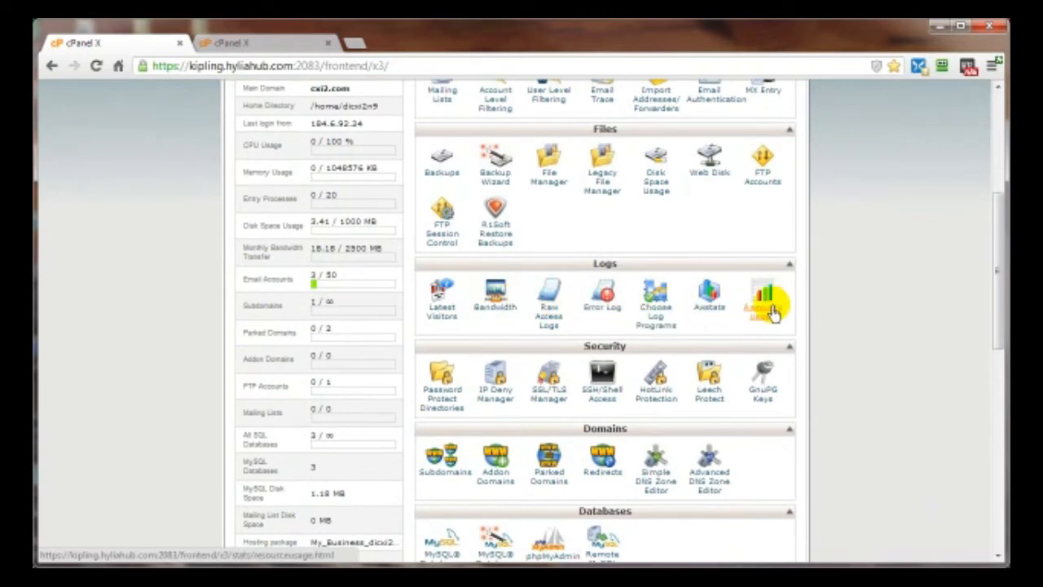
left_click(248, 45)
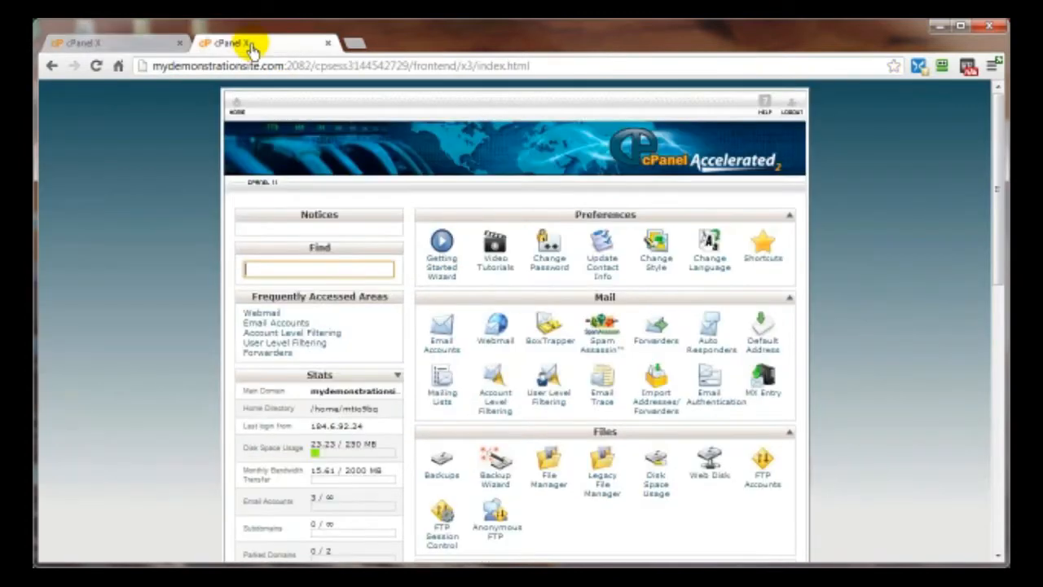
scroll(880, 281, "down", 2)
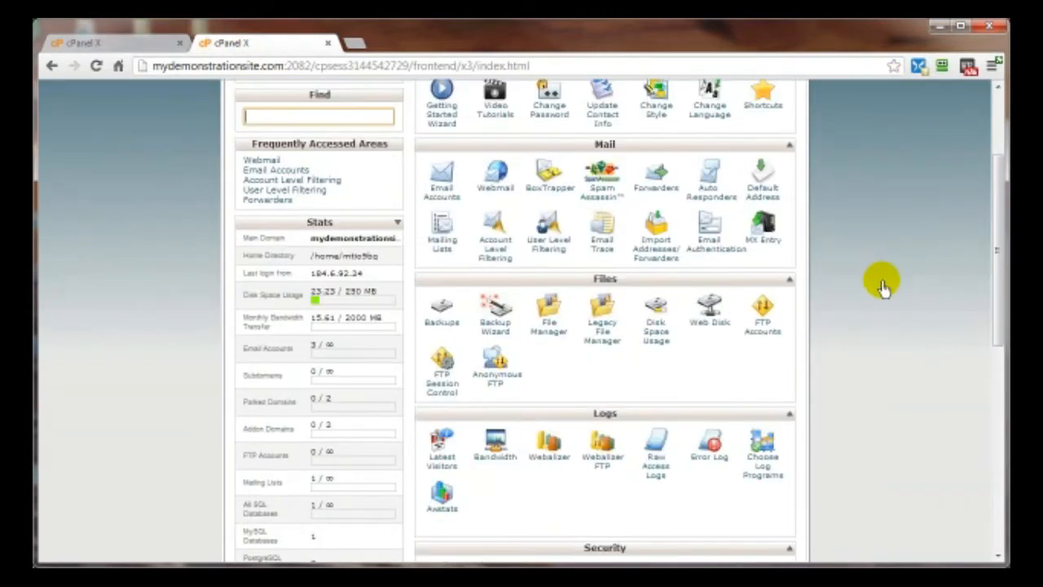
scroll(882, 281, "down", 1)
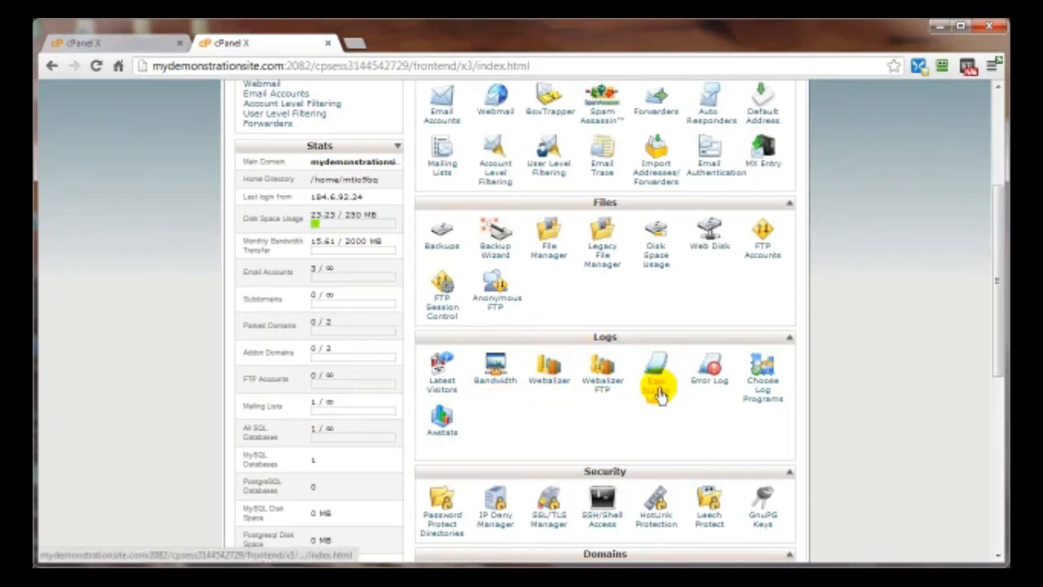
left_click(103, 42)
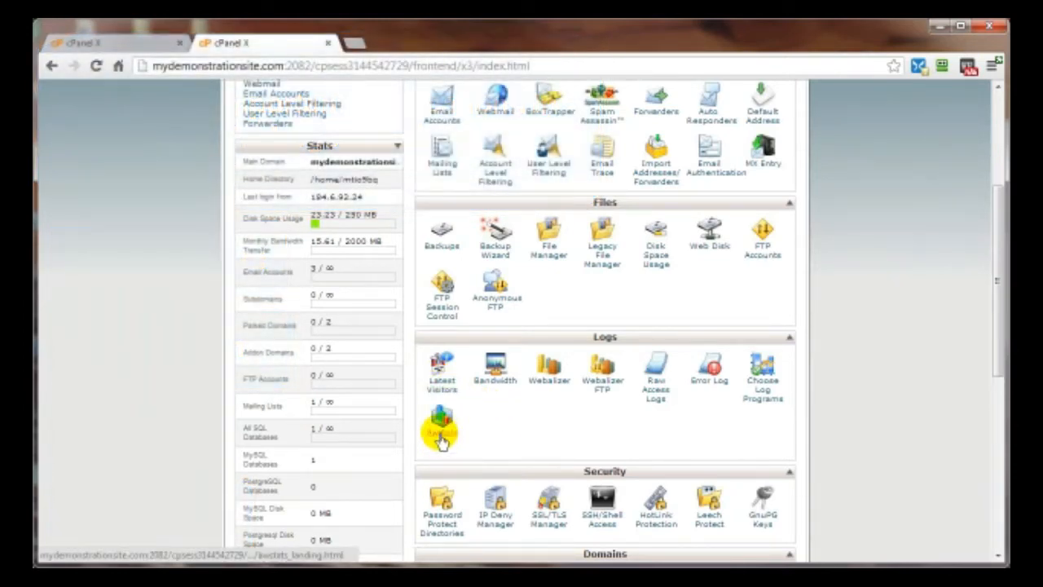
left_click(707, 389)
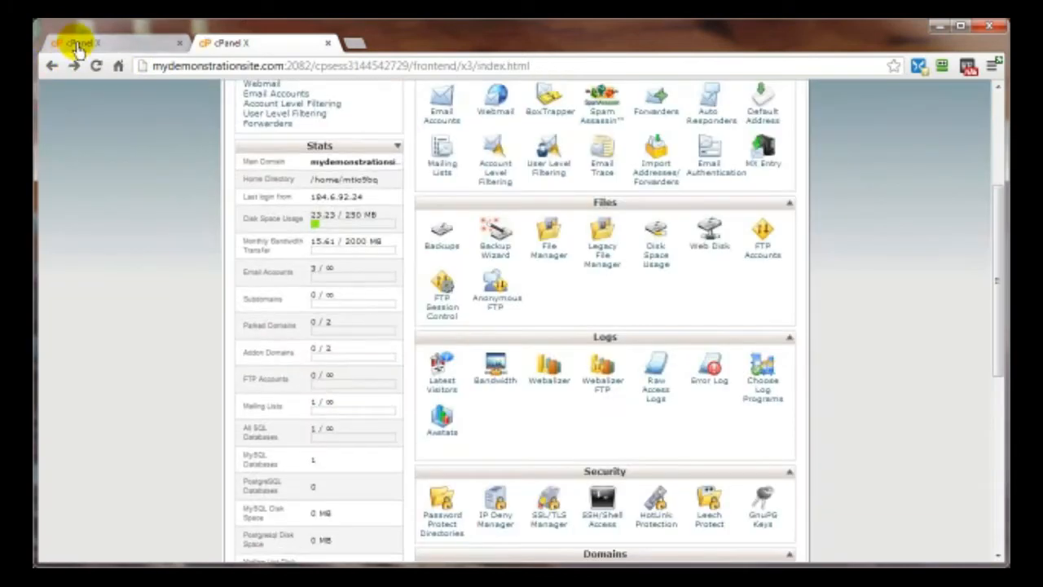
- Open the cxi2.com error log and scroll sideways through its 404.shtml and wp-login.php errors
left_click(76, 42)
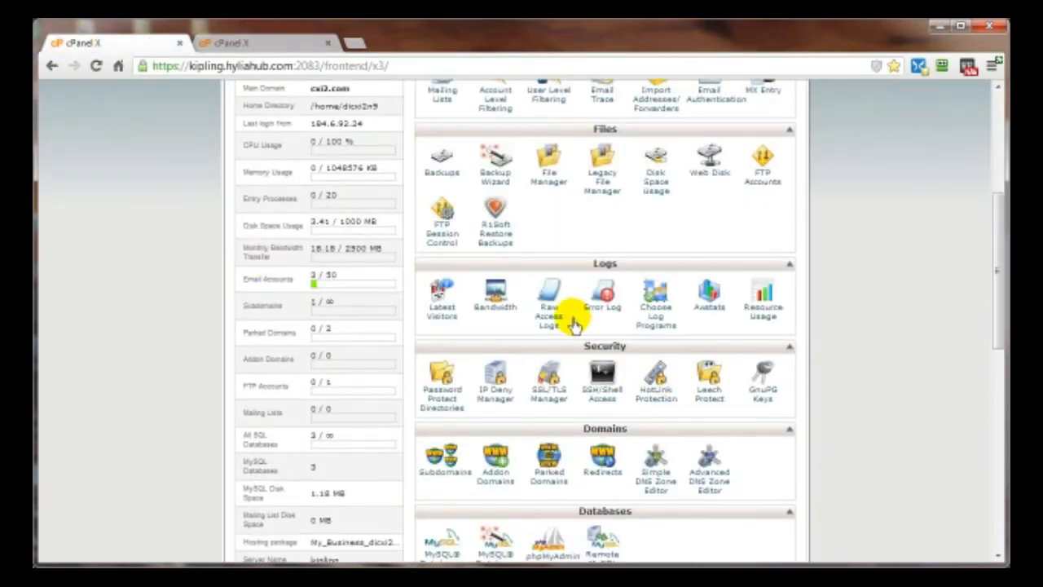
left_click(600, 315)
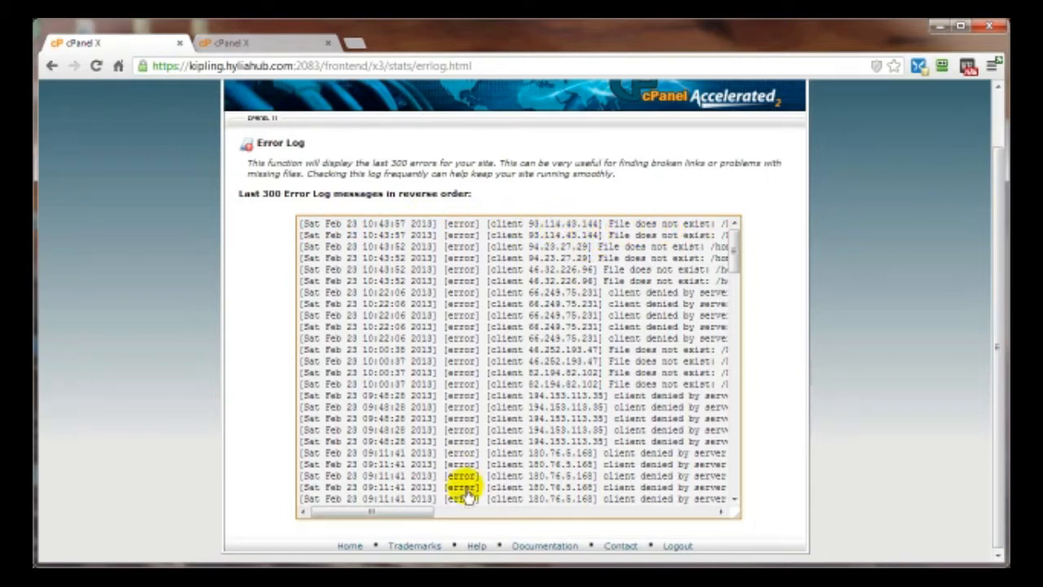
left_click_drag(412, 520, 451, 518)
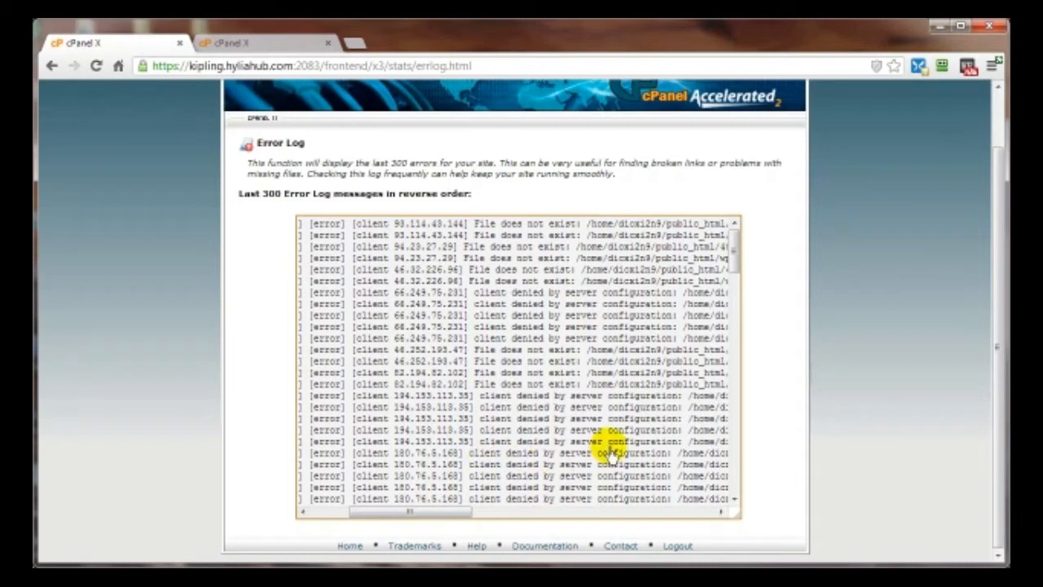
left_click_drag(427, 513, 526, 511)
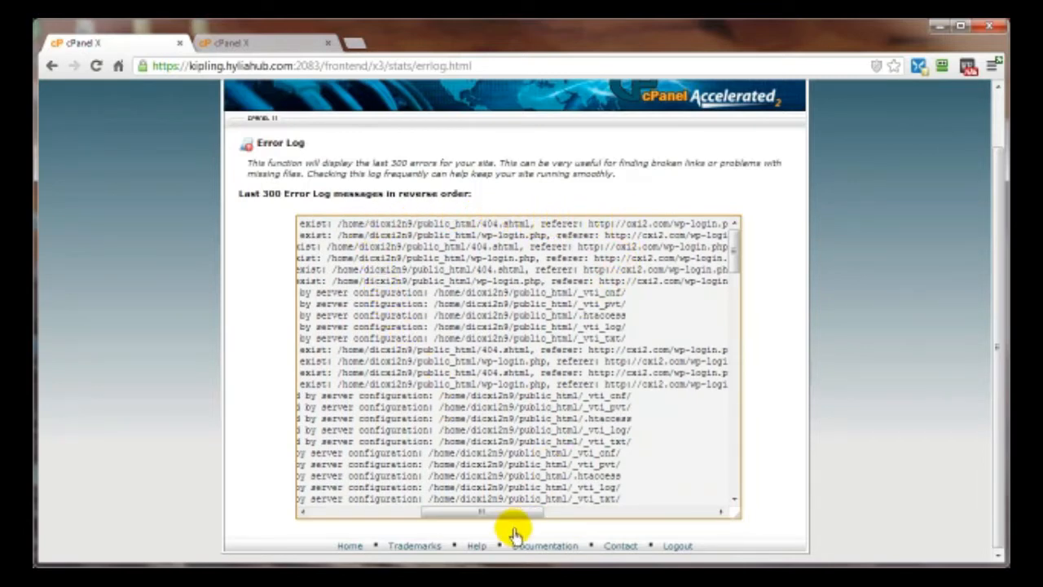
left_click_drag(492, 518, 533, 515)
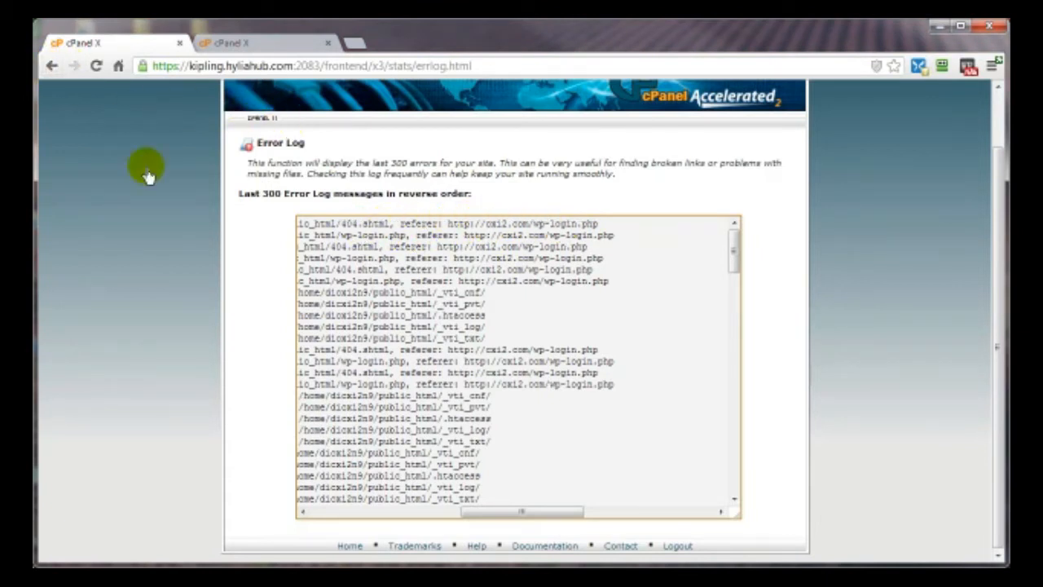
- Return to the cxi2.com cPanel home page
scroll(144, 269, "up", 1)
left_click(237, 114)
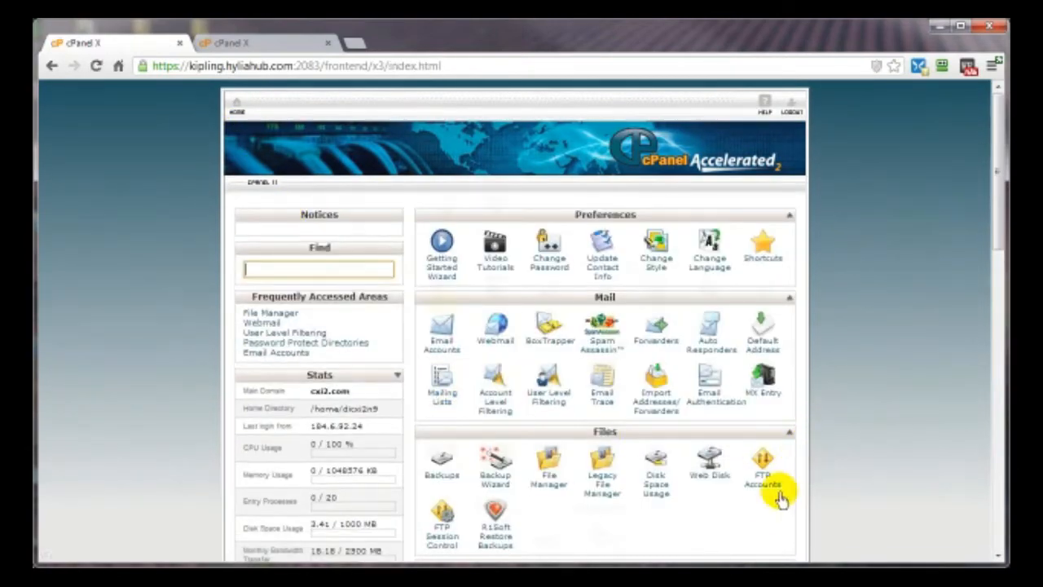
scroll(438, 302, "down", 5)
- View the Latest Visitors statistics, then go back to the cPanel home page
left_click(438, 303)
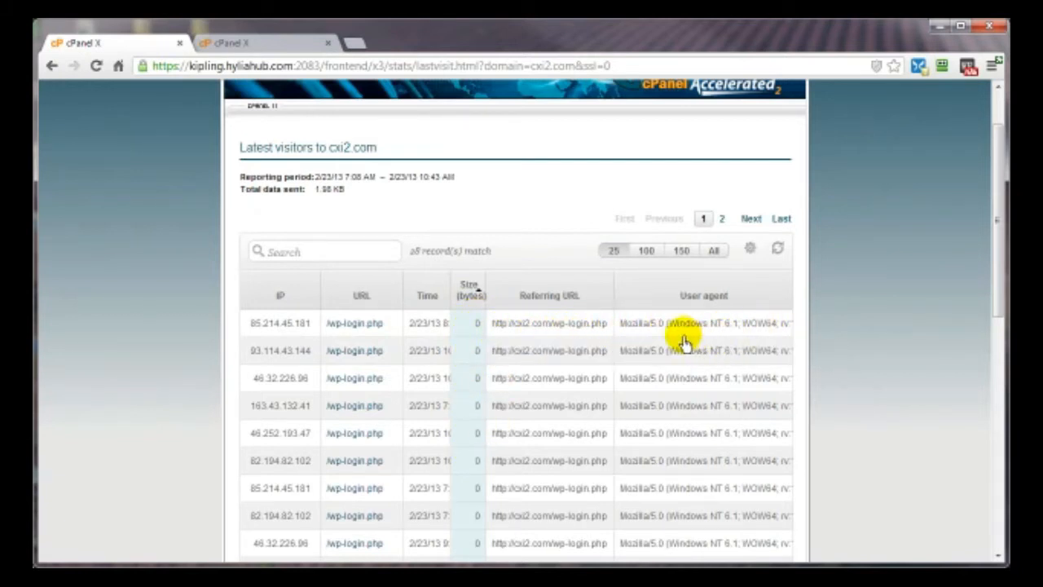
left_click(49, 65)
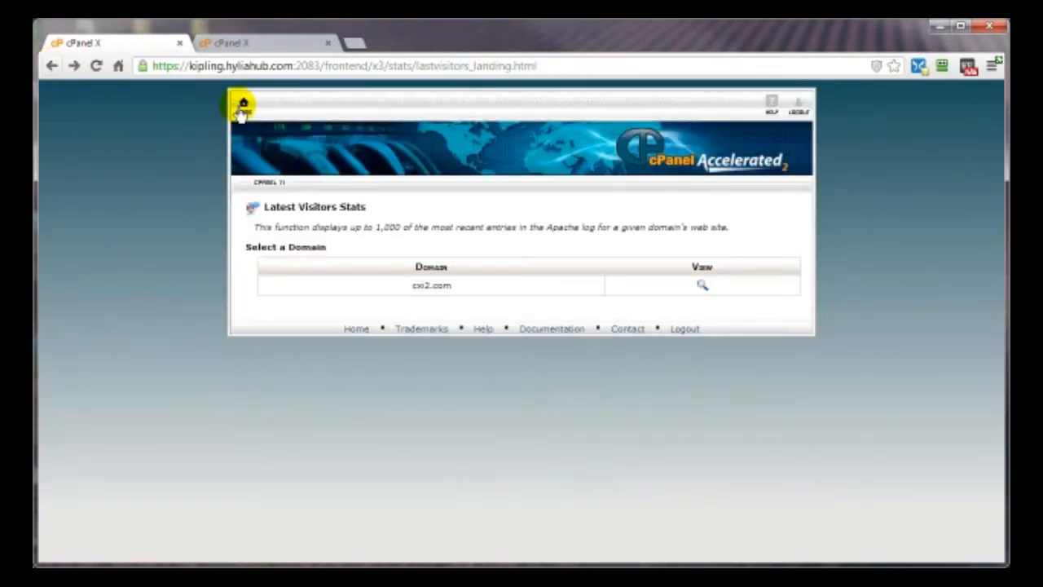
left_click(242, 113)
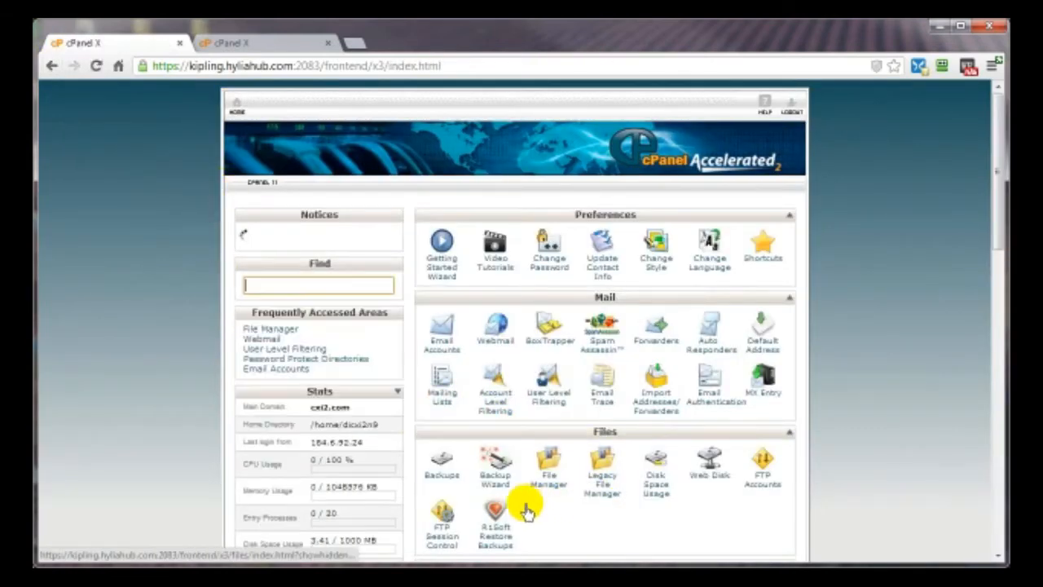
scroll(610, 517, "down", 4)
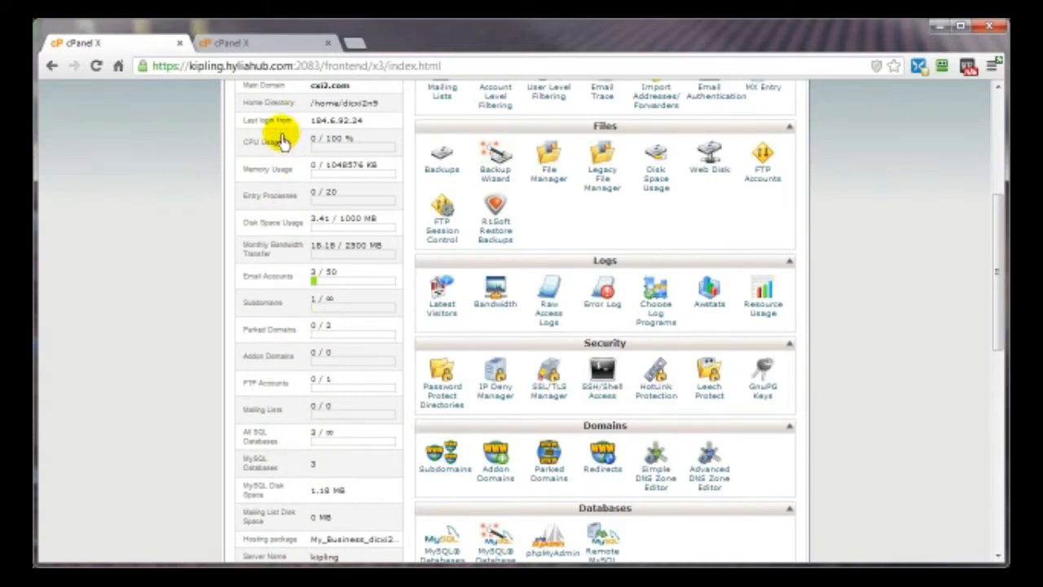
scroll(224, 375, "up", 2)
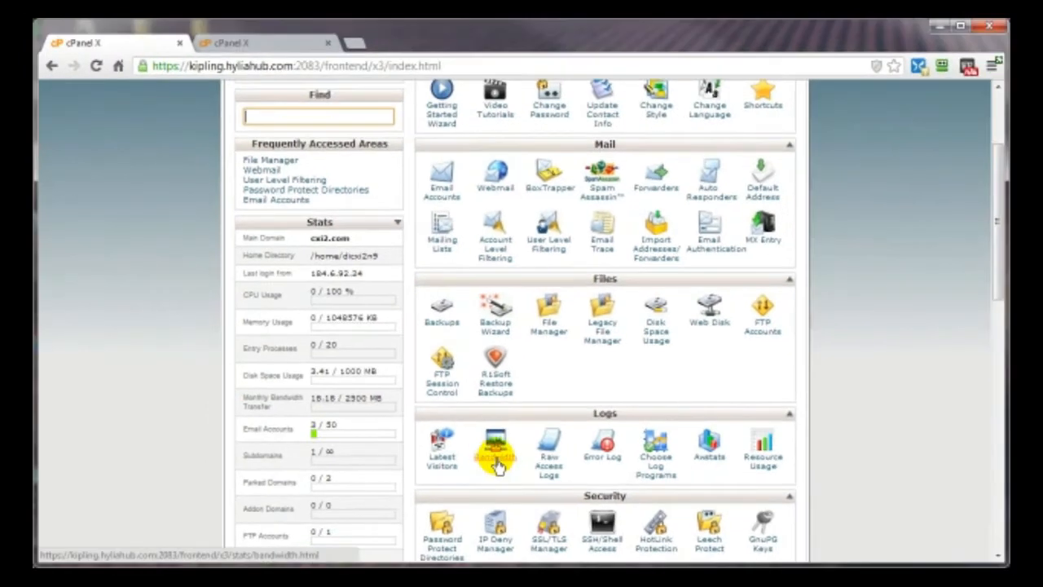
- Review the Bandwidth graphs and monthly tables, noting the Feb 2013 total of 18.18 Meg
left_click(496, 456)
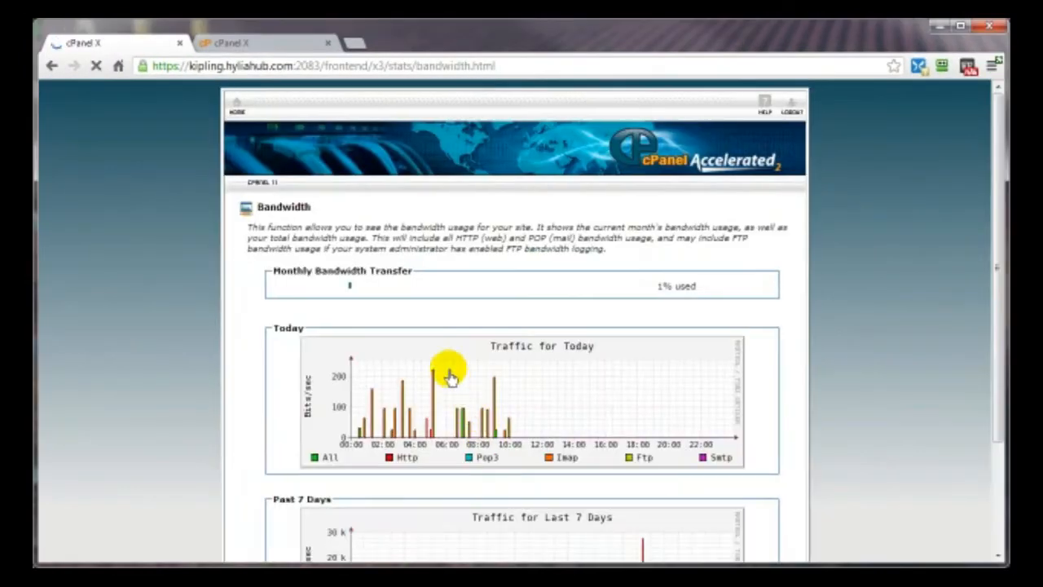
scroll(897, 353, "down", 2)
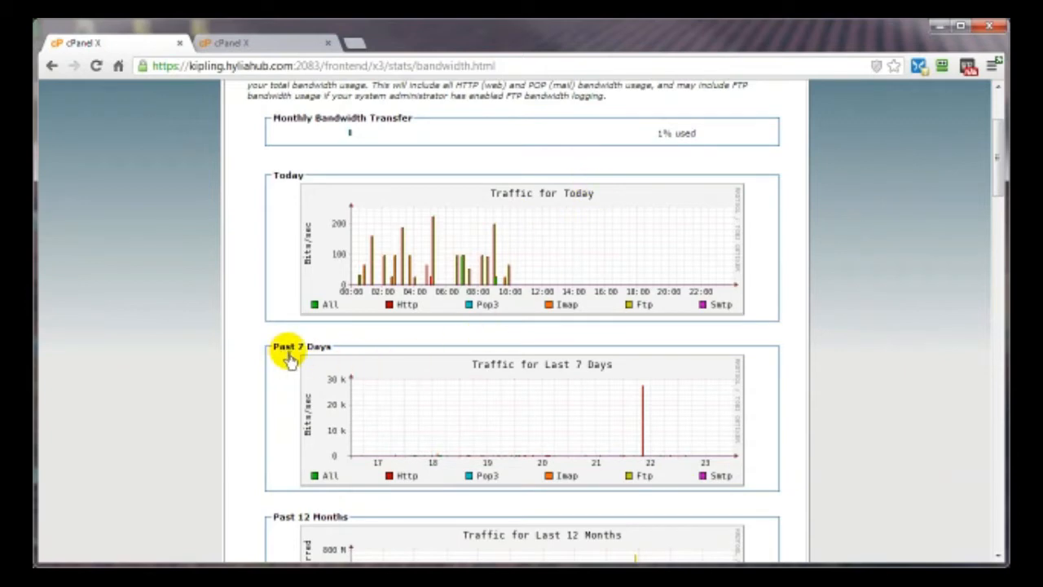
scroll(203, 391, "down", 2)
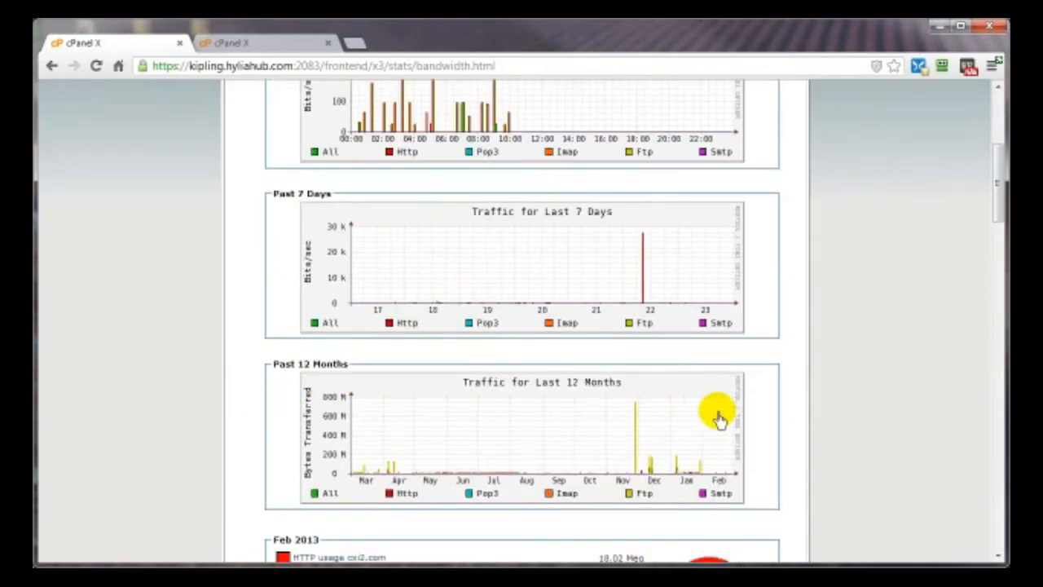
scroll(807, 427, "down", 1)
scroll(807, 425, "down", 2)
scroll(869, 412, "down", 3)
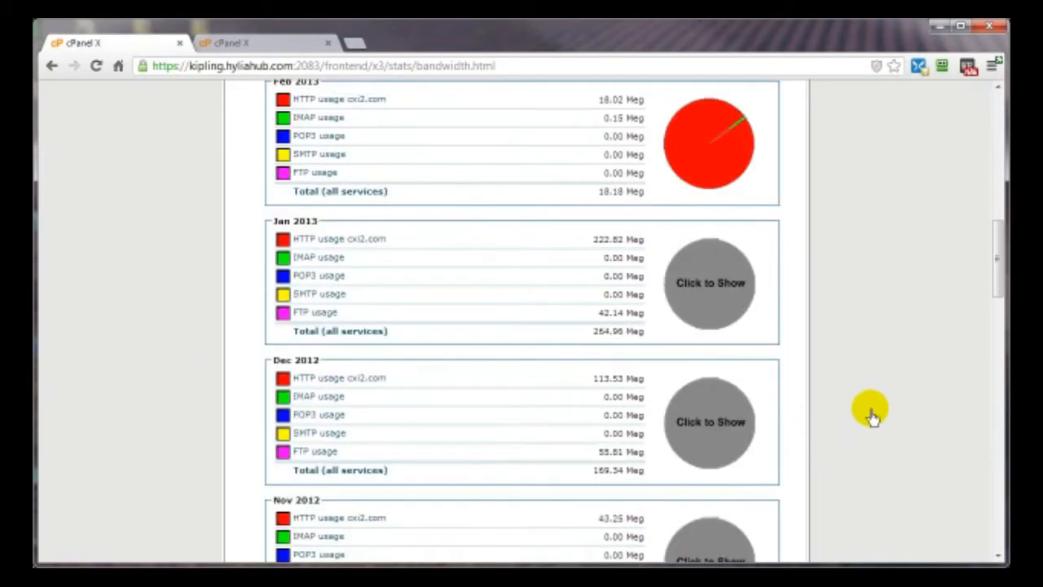
scroll(870, 416, "up", 4)
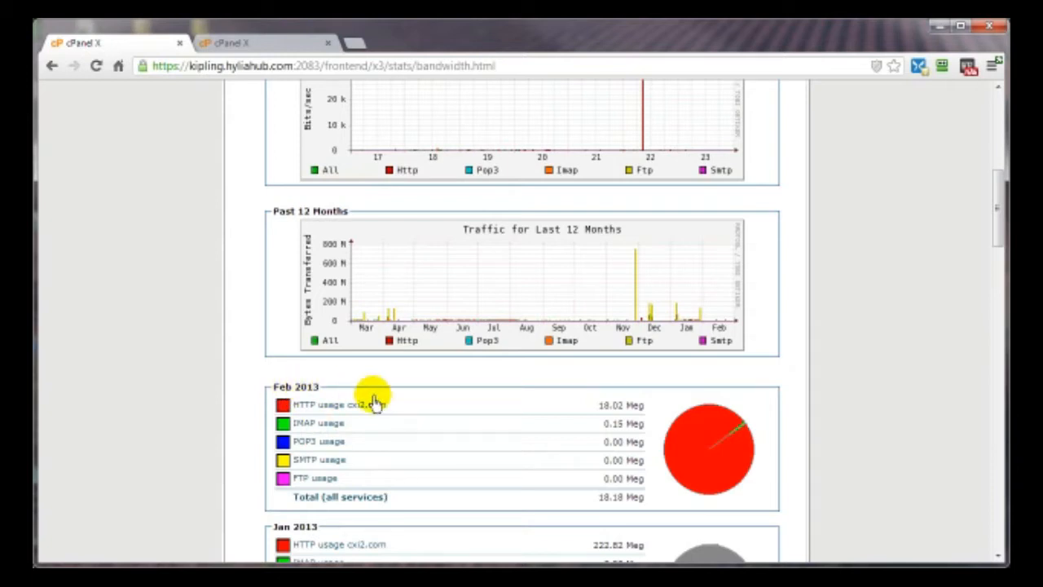
scroll(373, 404, "down", 1)
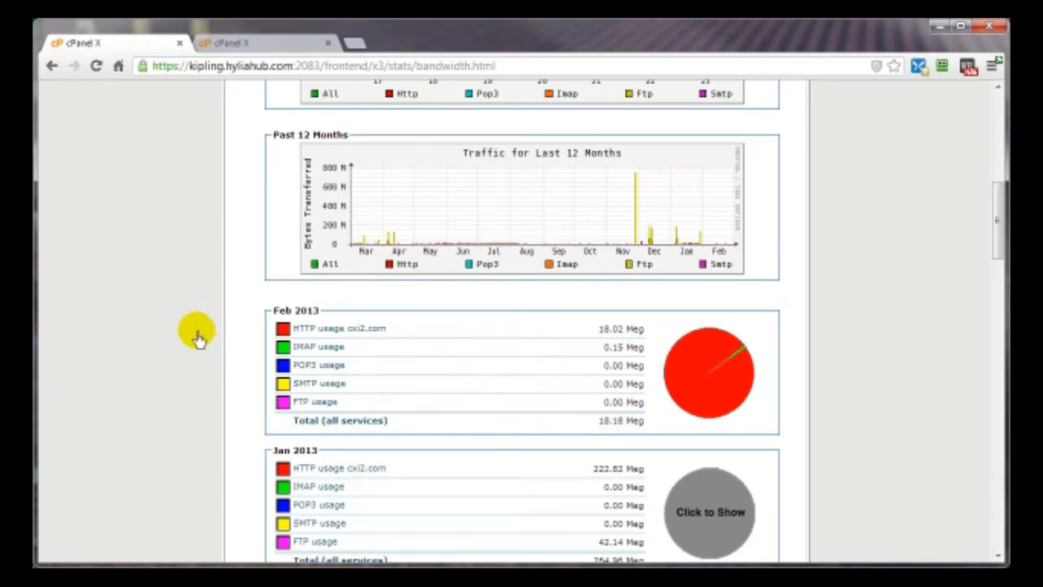
scroll(200, 338, "up", 10)
left_click(236, 106)
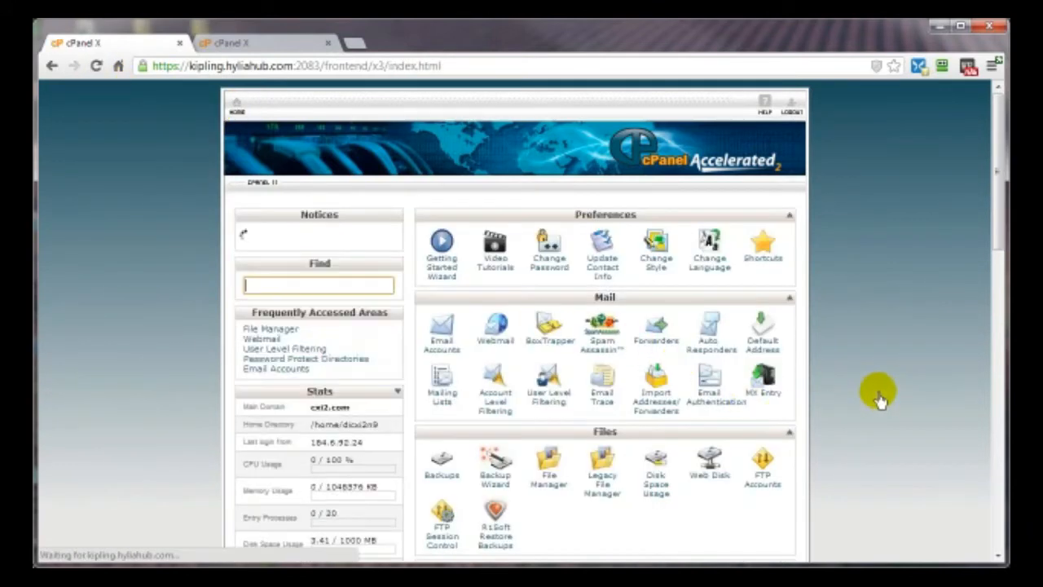
- Open Awstats from the Logs section and view the cxi2.com report
scroll(879, 398, "down", 3)
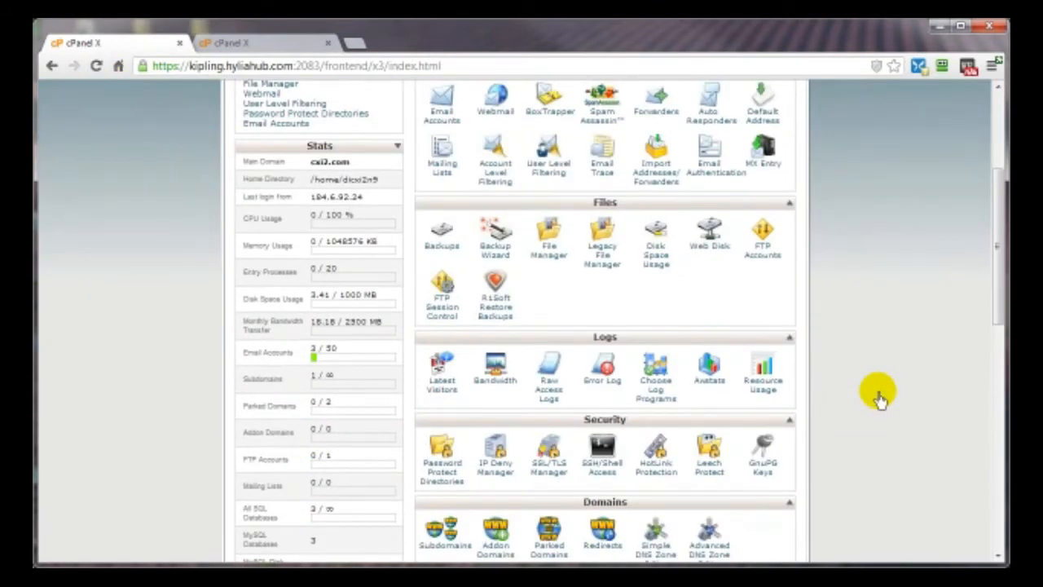
left_click(708, 383)
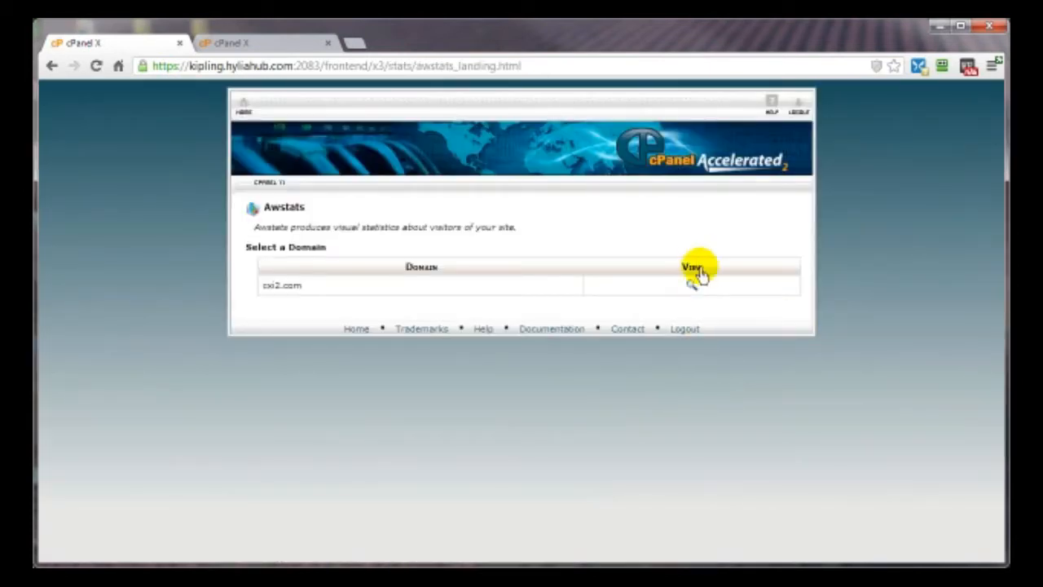
left_click(692, 290)
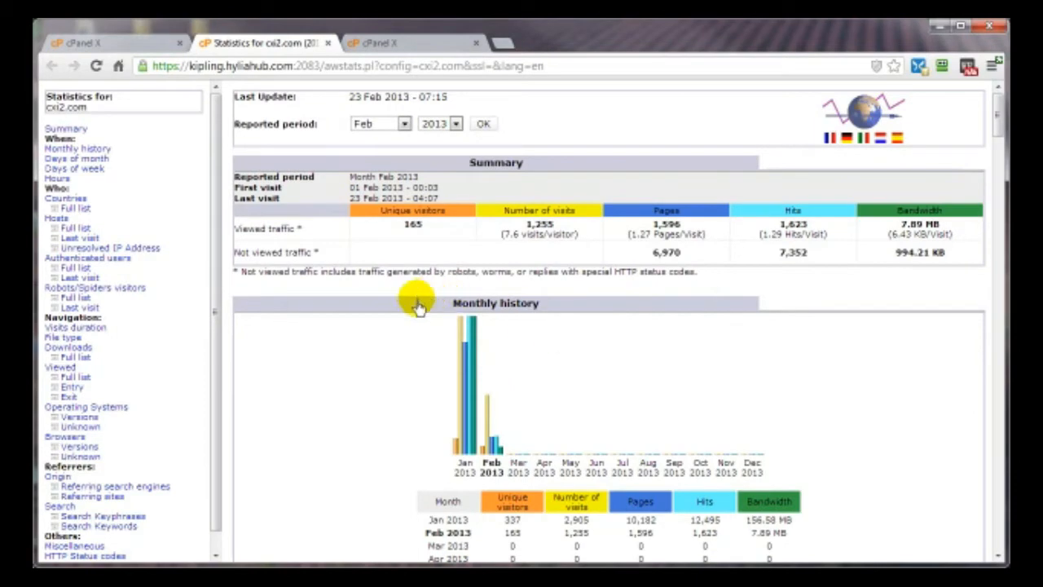
- Scroll through cxi2.com's Feb 2013 summary, monthly history, days of month, weekdays and hourly traffic
scroll(396, 375, "down", 4)
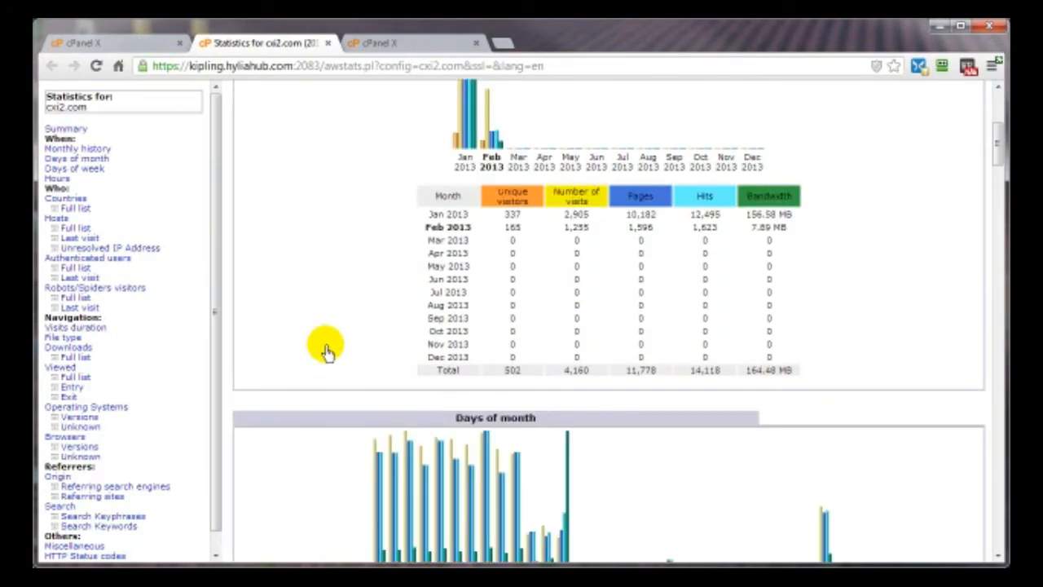
scroll(326, 349, "up", 2)
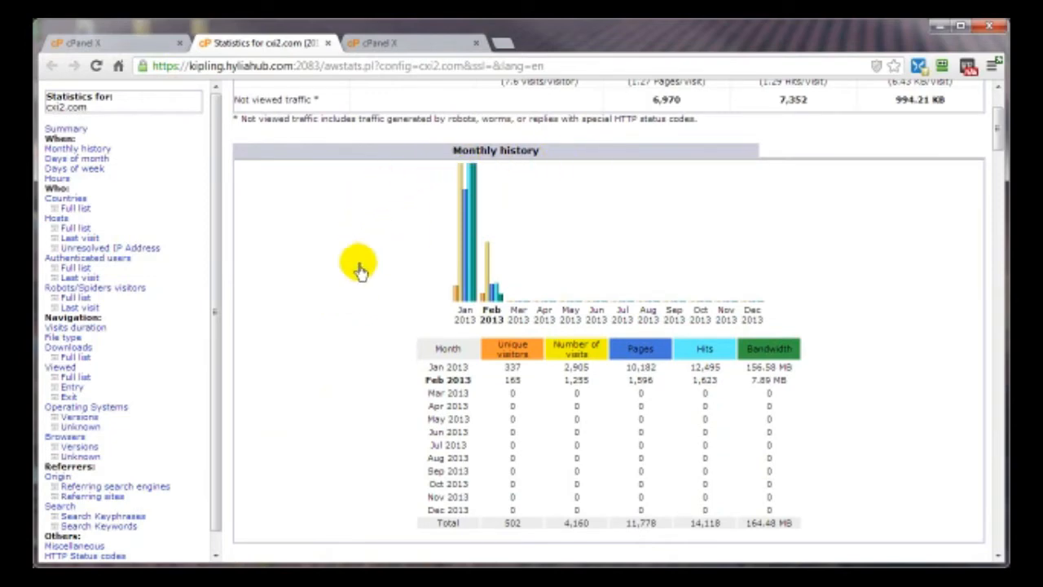
scroll(380, 256, "down", 9)
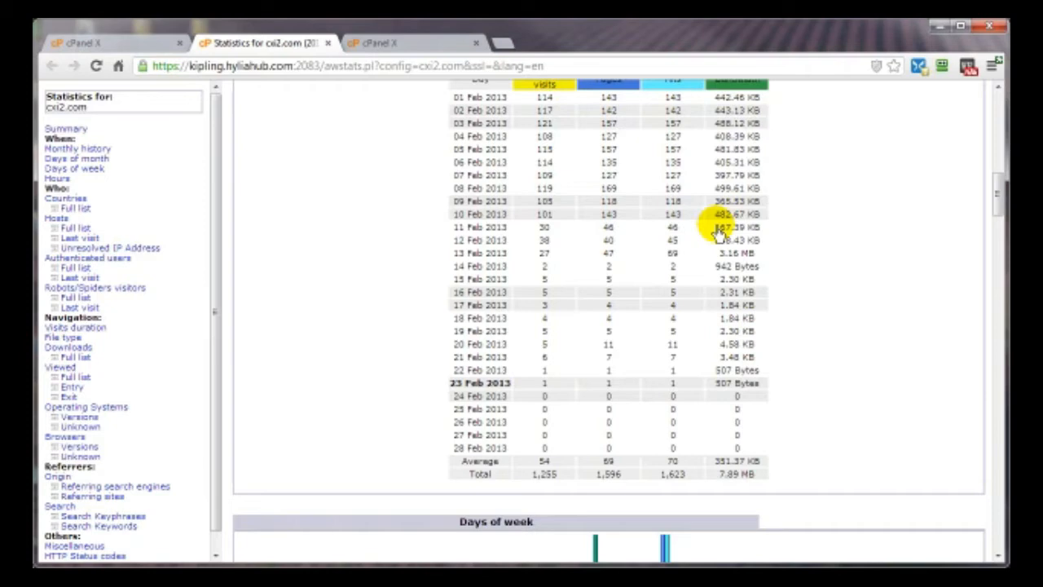
scroll(494, 245, "down", 5)
scroll(418, 256, "down", 3)
scroll(419, 251, "up", 3)
mouse_move(646, 281)
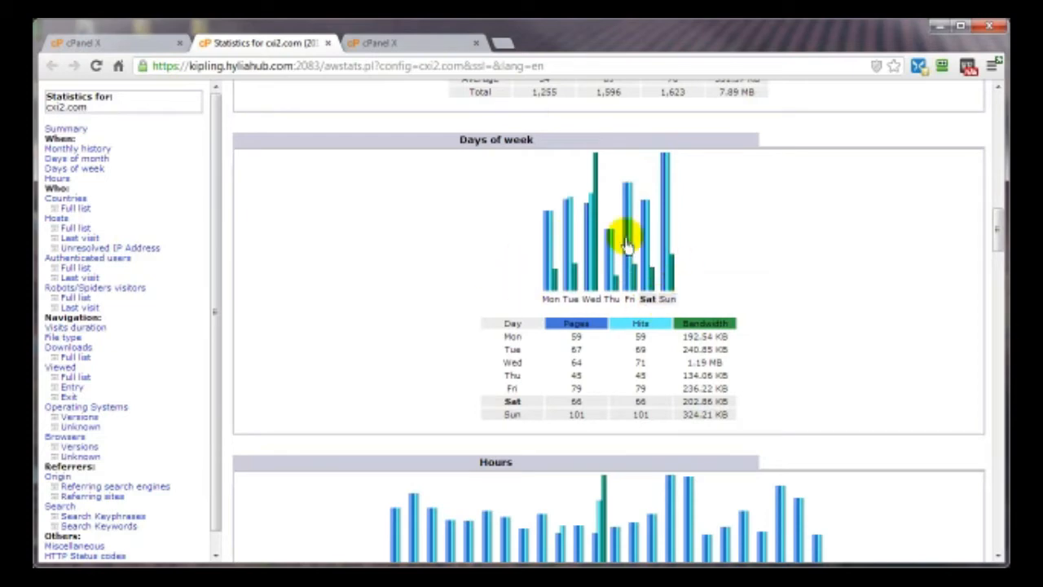
scroll(858, 352, "down", 2)
scroll(858, 352, "down", 1)
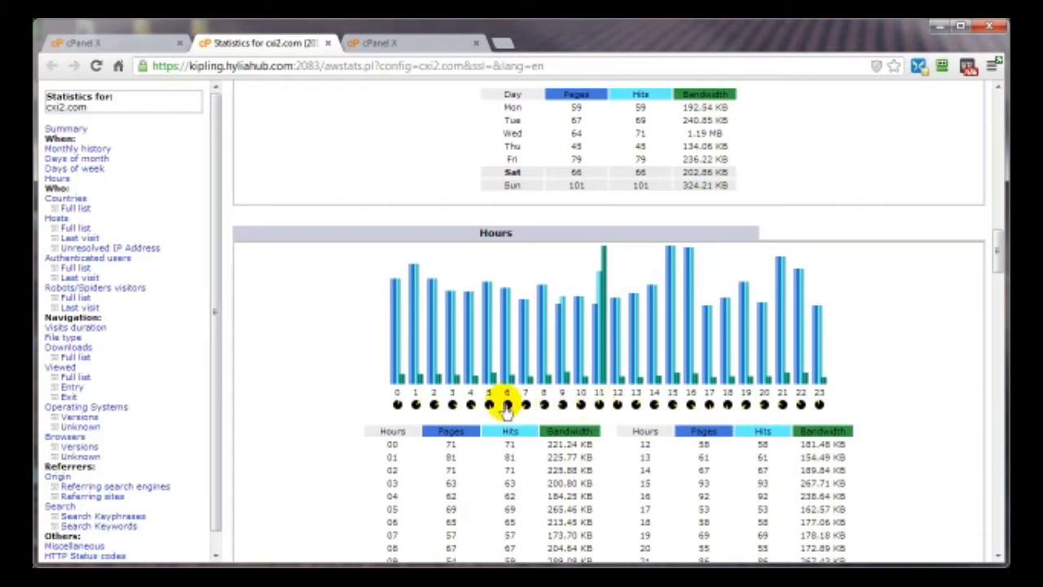
scroll(525, 405, "down", 4)
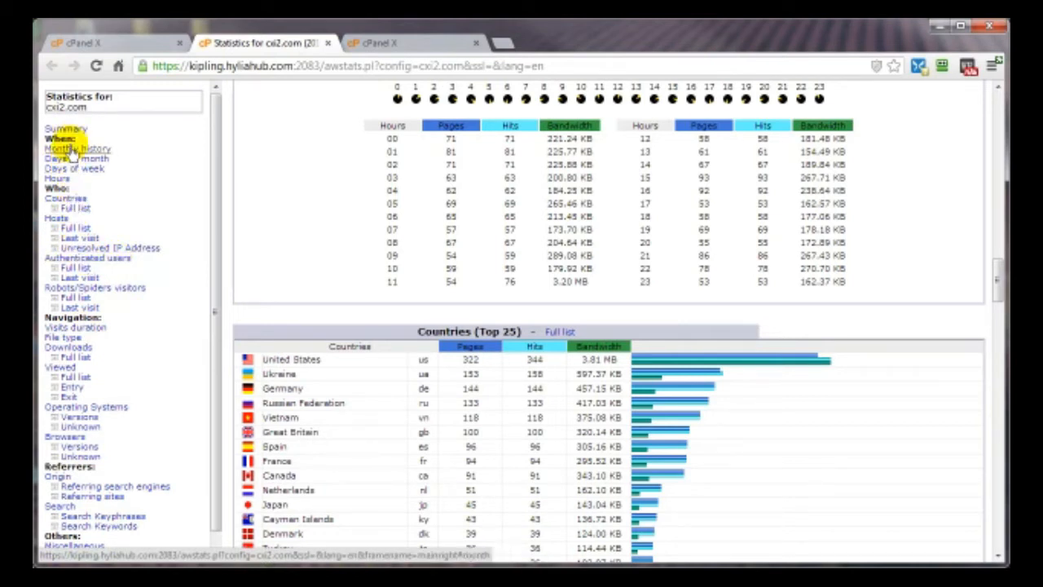
- Scroll through countries, hosts and robots, then jump to Referrers Origin and HTTP status codes
scroll(600, 391, "up", 5)
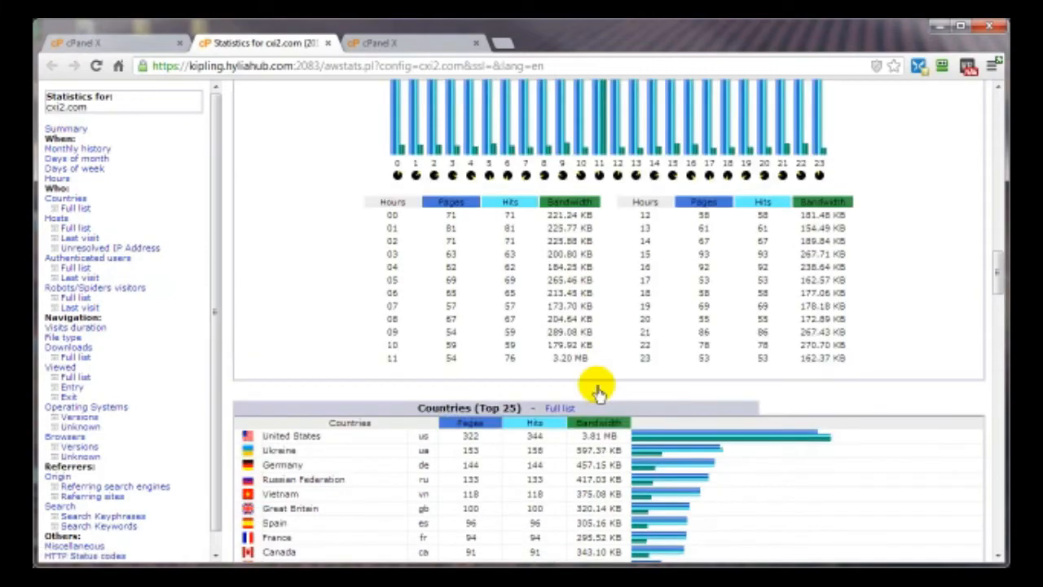
scroll(598, 387, "down", 5)
scroll(599, 391, "down", 10)
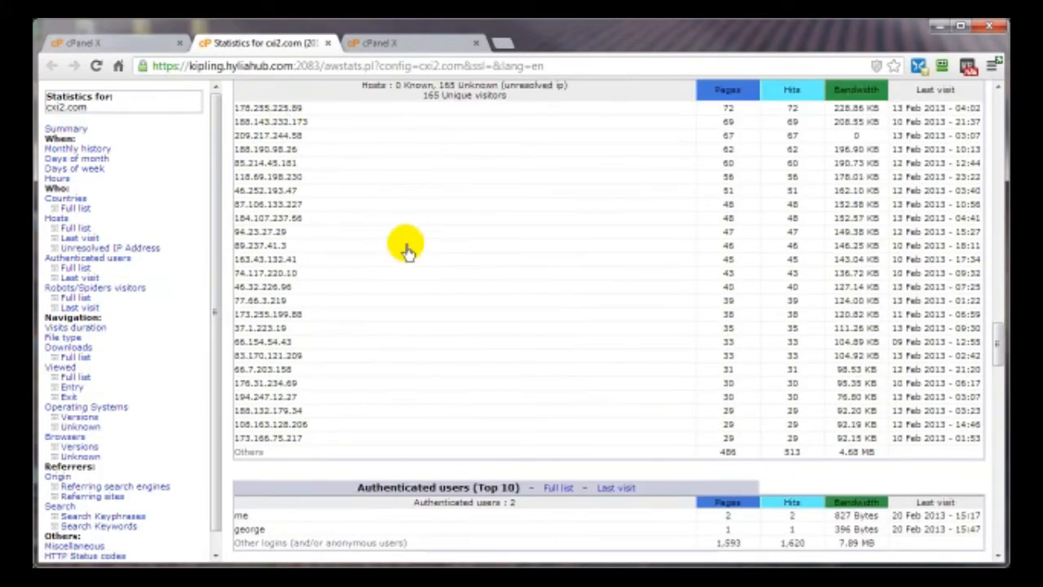
scroll(416, 249, "down", 5)
scroll(422, 259, "down", 1)
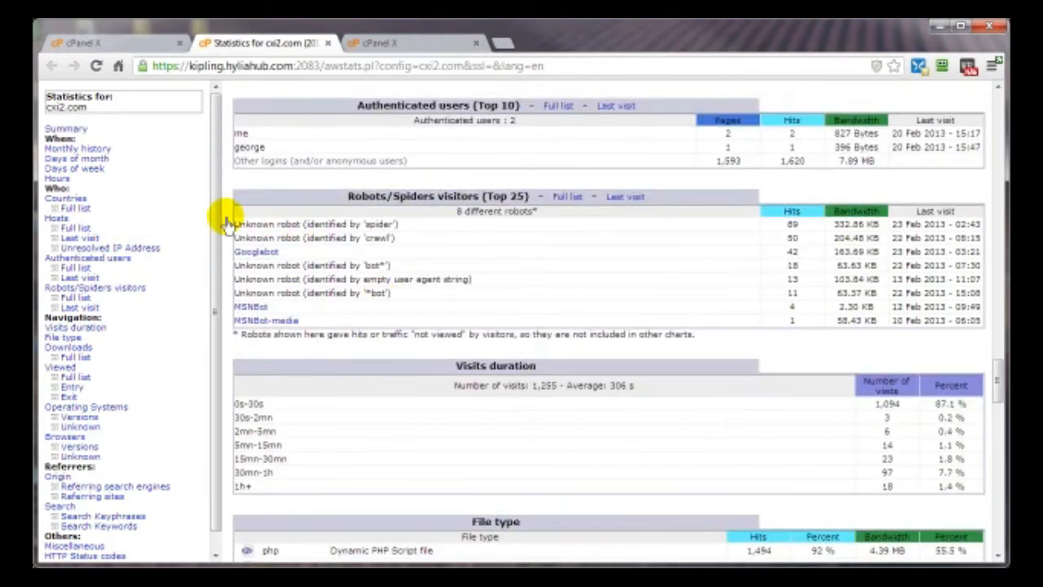
left_click(57, 476)
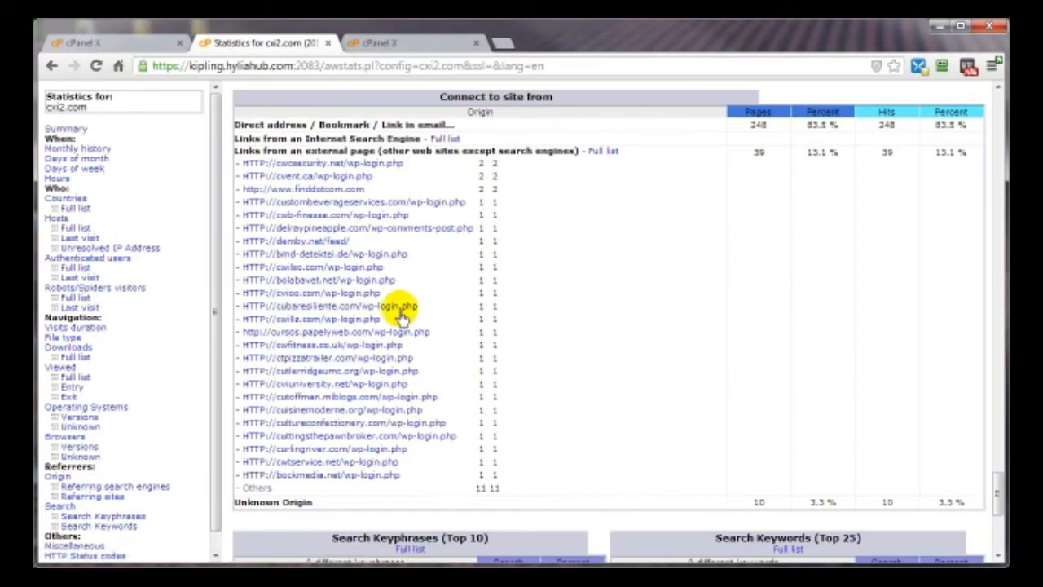
scroll(687, 396, "down", 5)
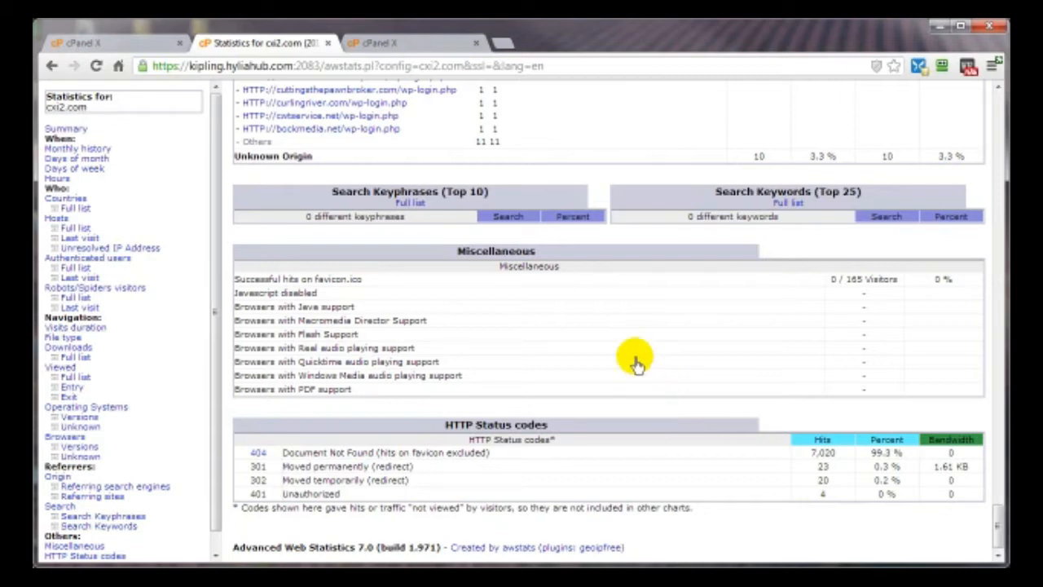
scroll(611, 419, "up", 15)
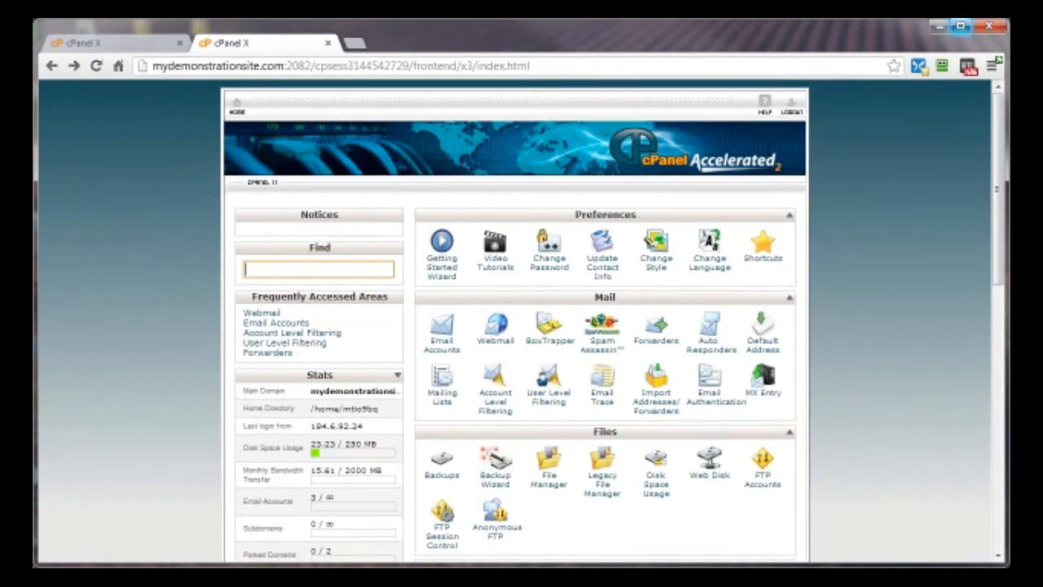
- Drag the Security box to the top of mydemonstrationsite.com's home page, then return to cxi2.com
left_click_drag(1000, 233, 987, 384)
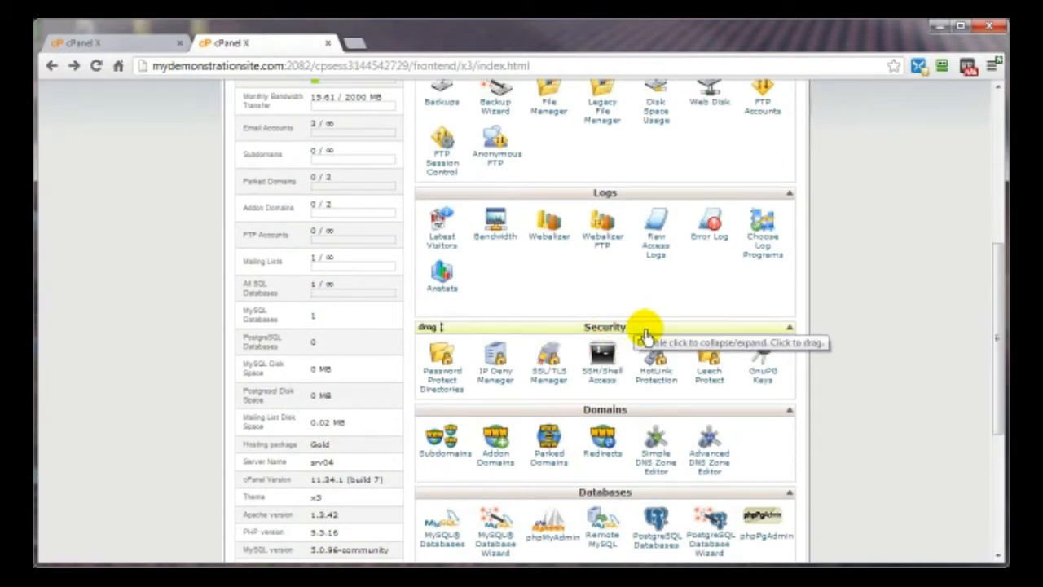
left_click_drag(646, 334, 641, 218)
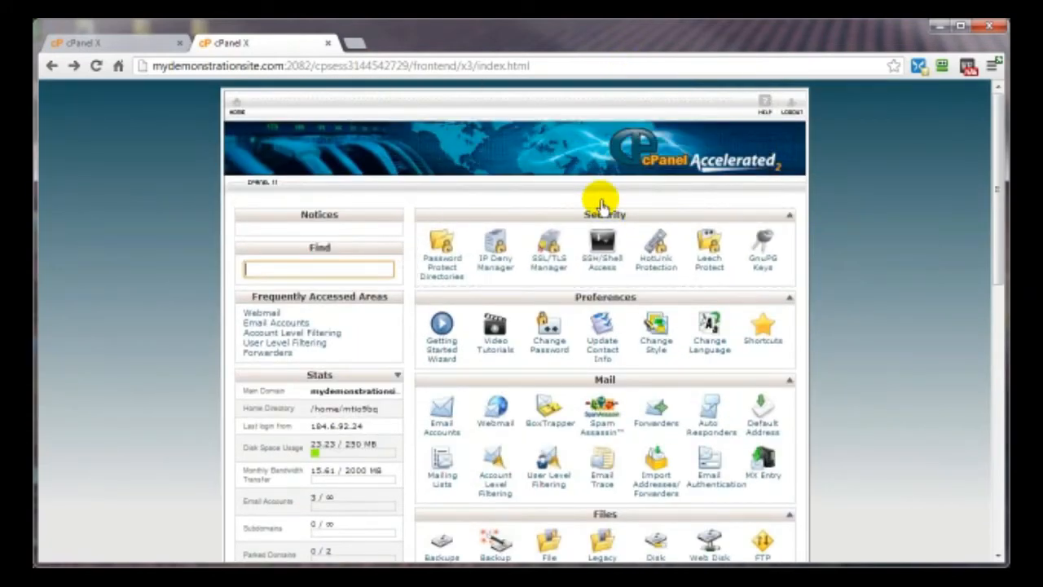
left_click(113, 47)
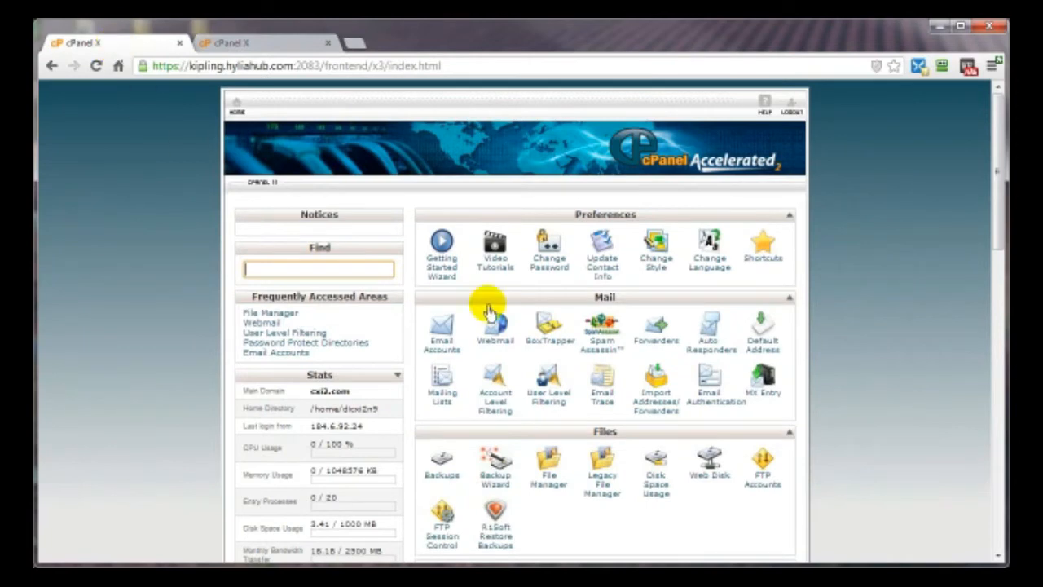
- Move the Security box above Preferences on cxi2.com's home page and open IP Deny Manager
scroll(657, 345, "down", 4)
left_click_drag(657, 357, 648, 216)
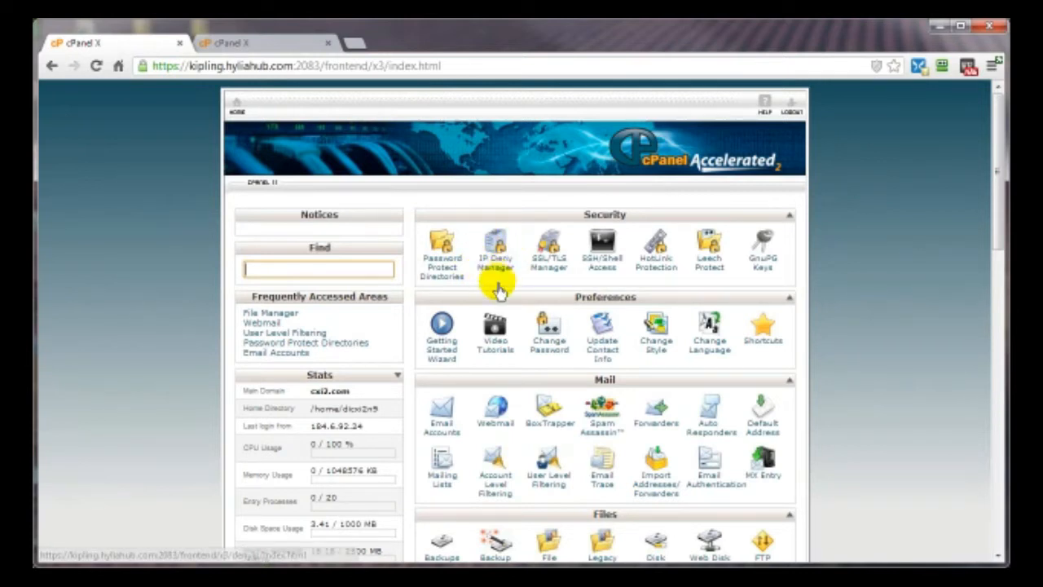
left_click(495, 267)
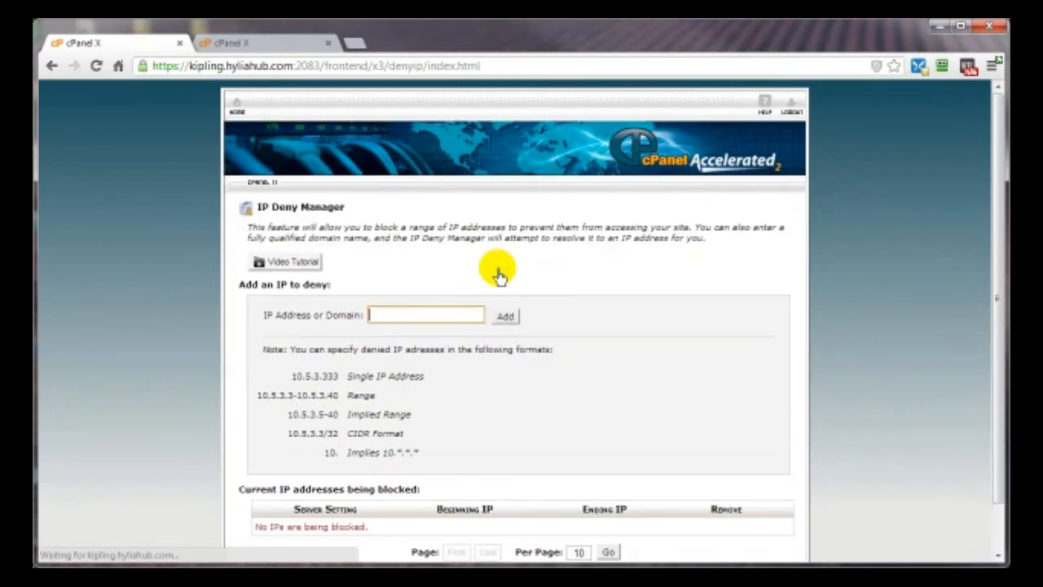
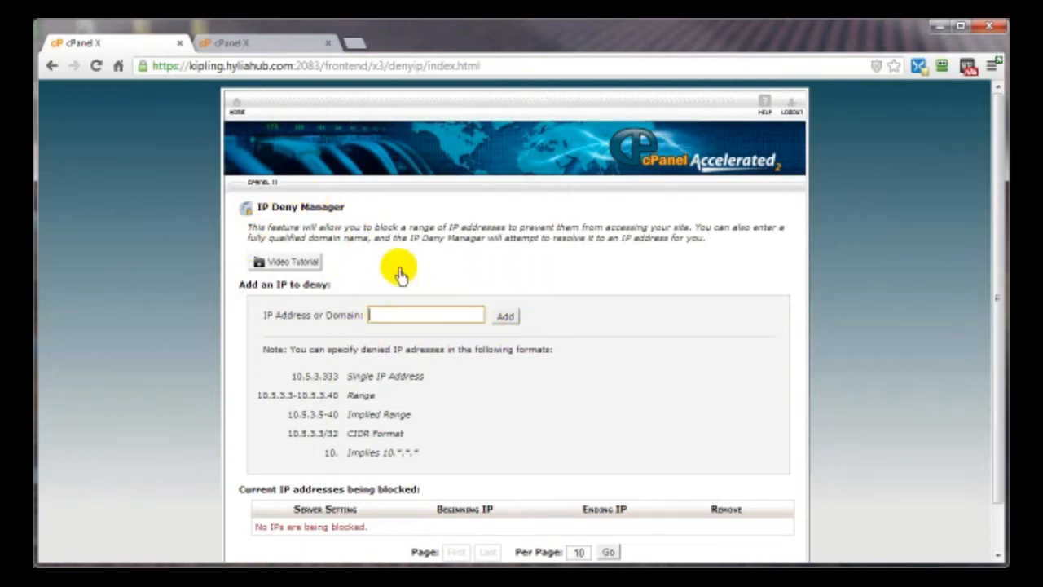
- Leave IP Deny Manager for the cPanel X home dashboard
left_click(236, 103)
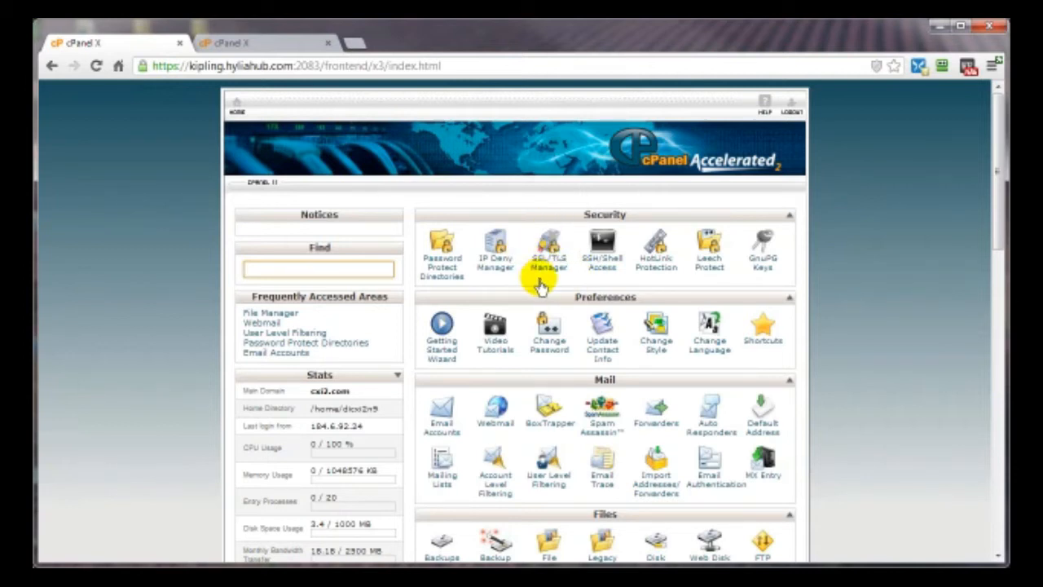
left_click(551, 266)
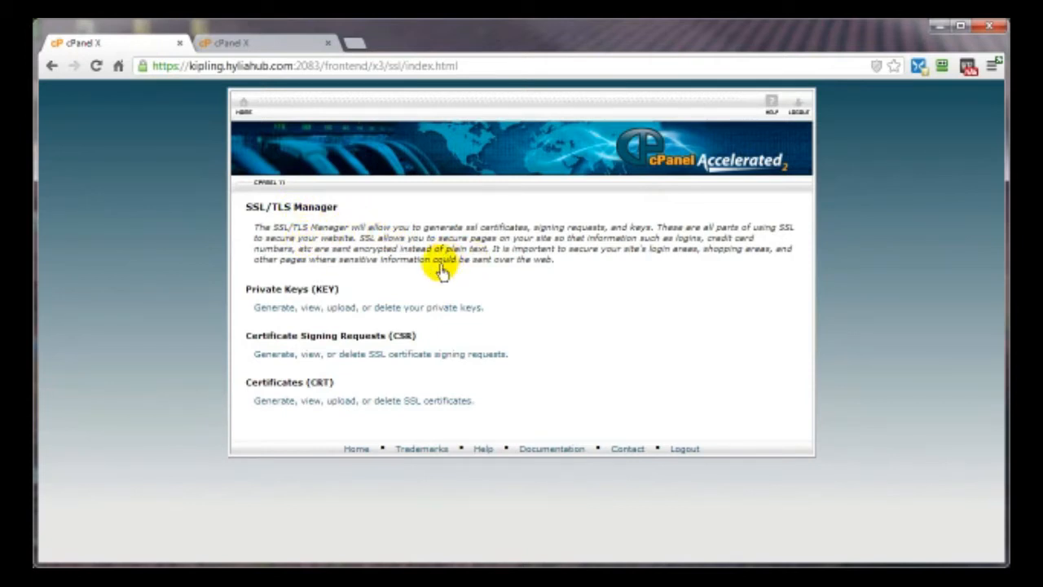
left_click(244, 106)
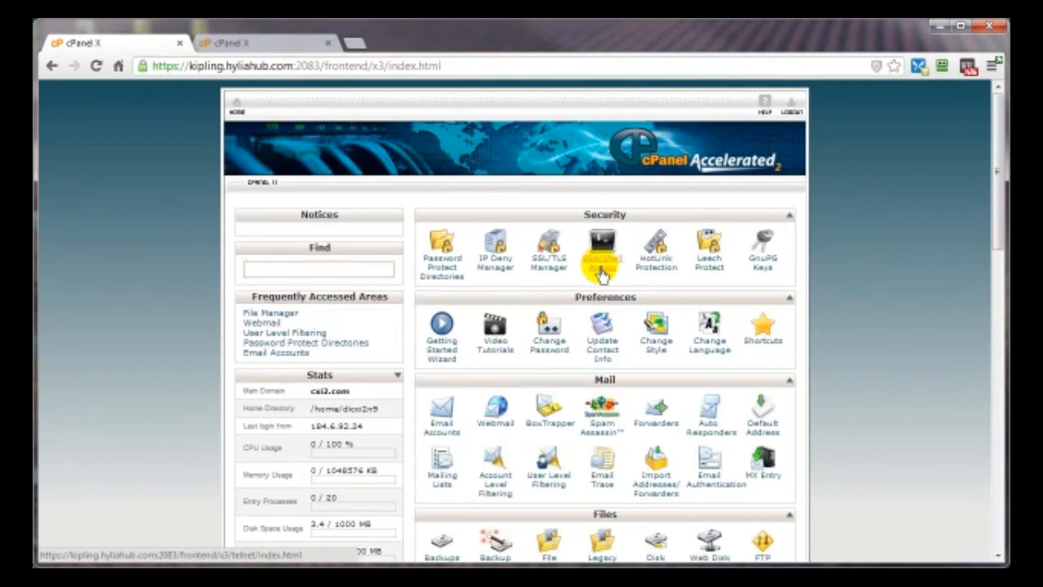
left_click(596, 273)
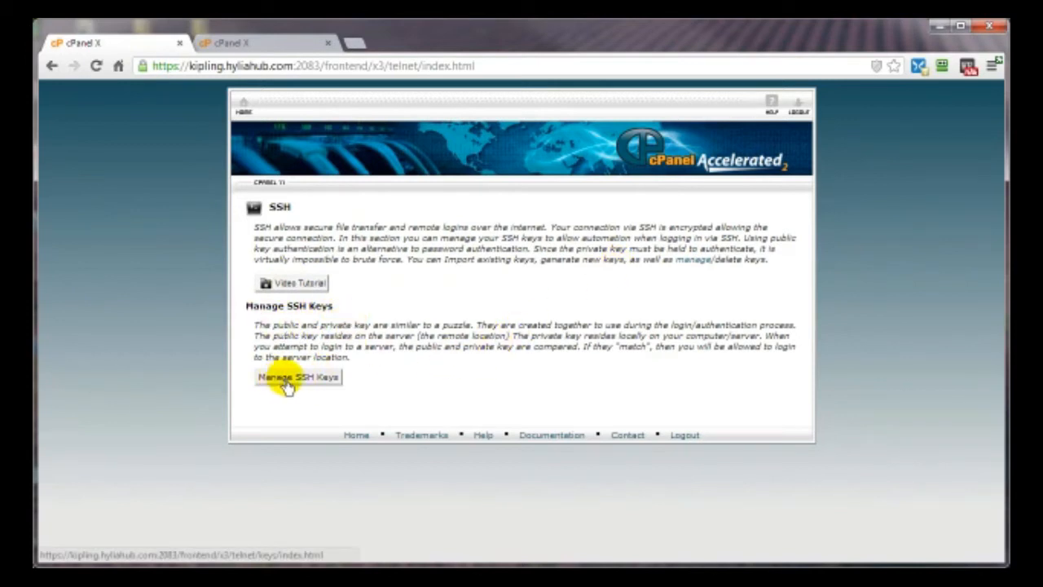
left_click(249, 114)
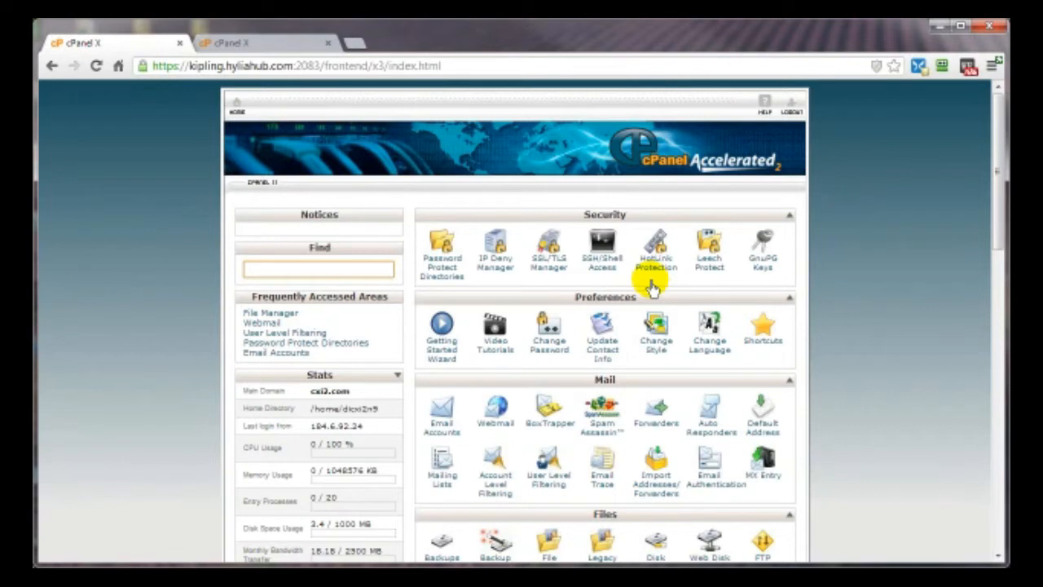
- Open Hotlink Protection and select bmp in the blocked extensions list
left_click(653, 265)
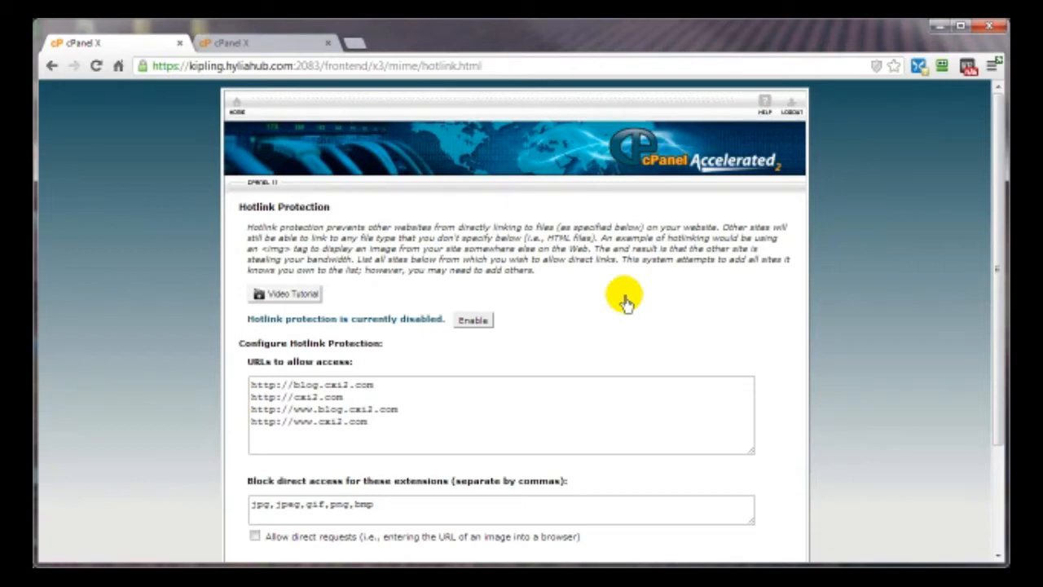
scroll(625, 302, "down", 3)
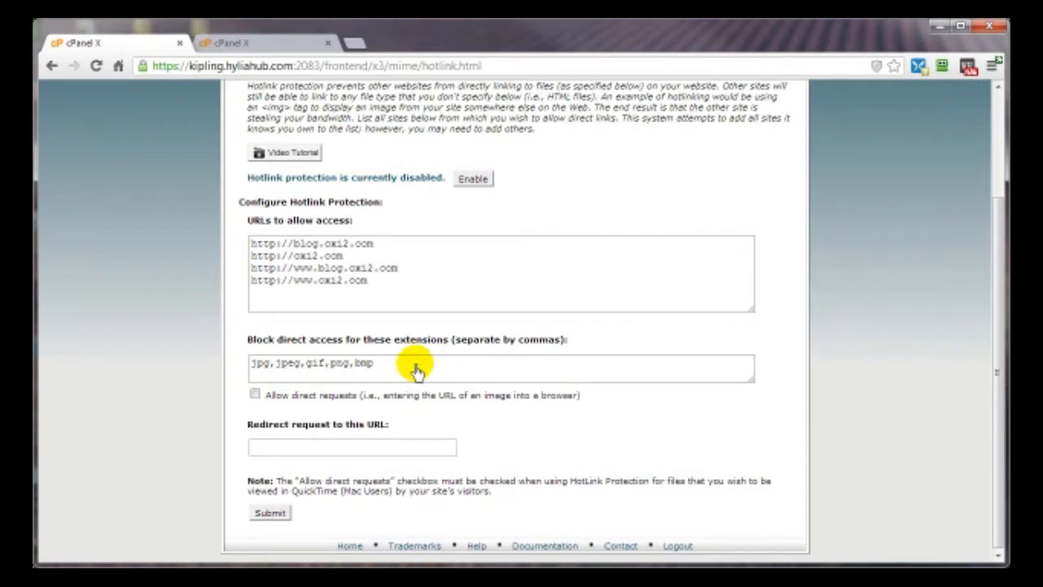
double_click(375, 367)
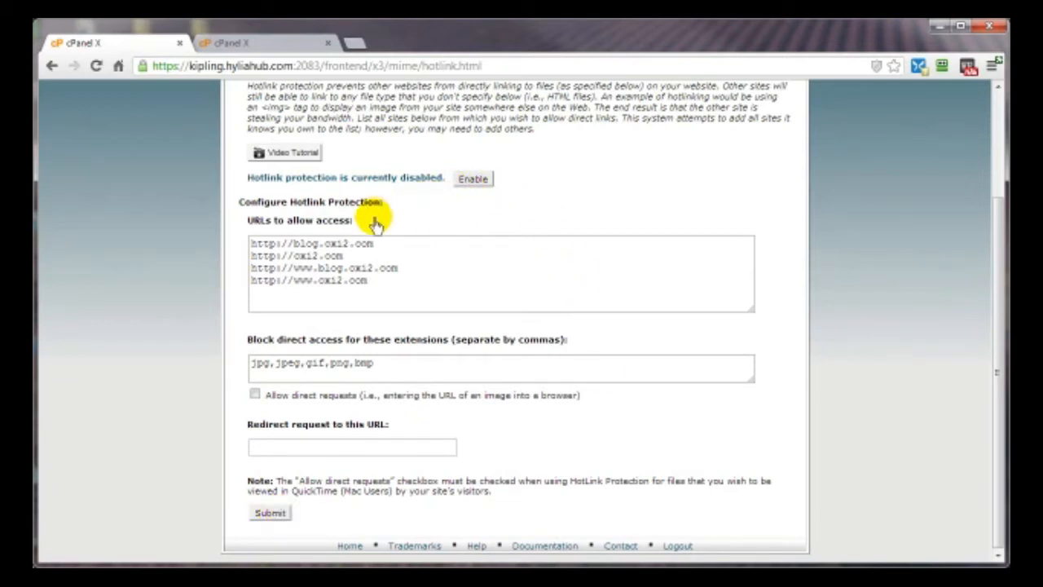
- Go back from Hotlink Protection to the cPanel home page and launch Leech Protect
scroll(377, 220, "up", 3)
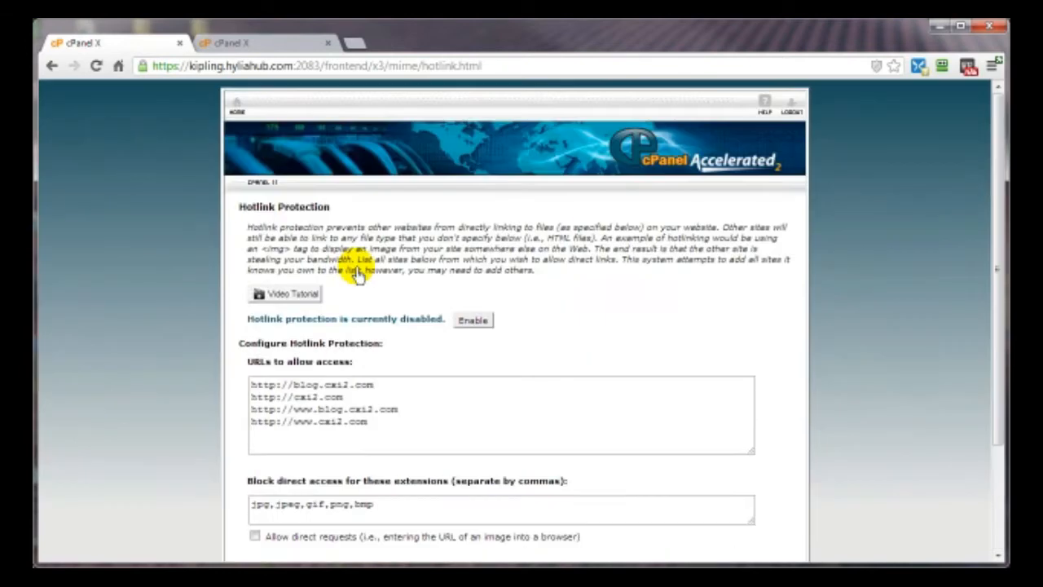
left_click(53, 66)
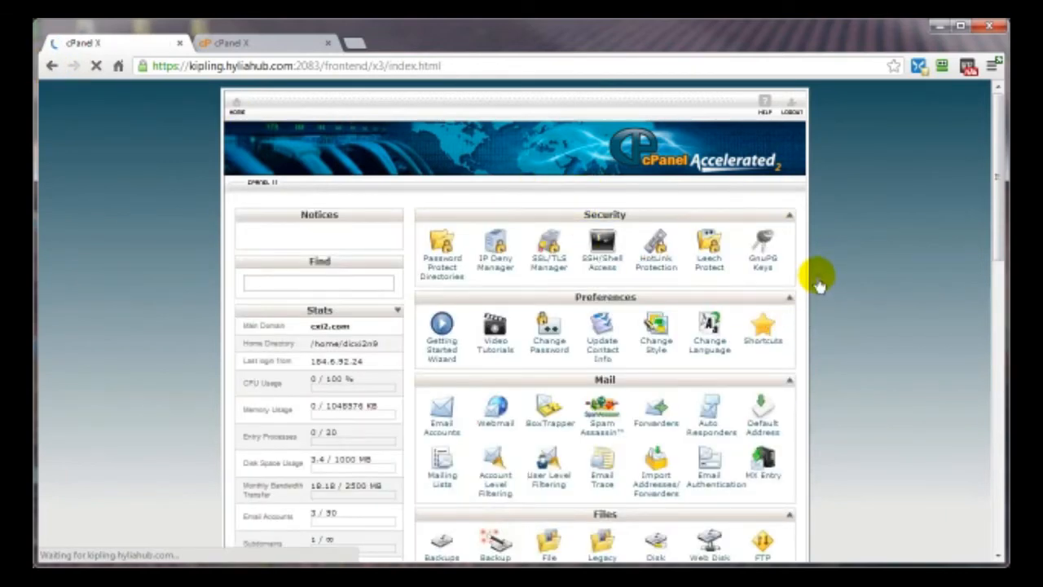
left_click(711, 273)
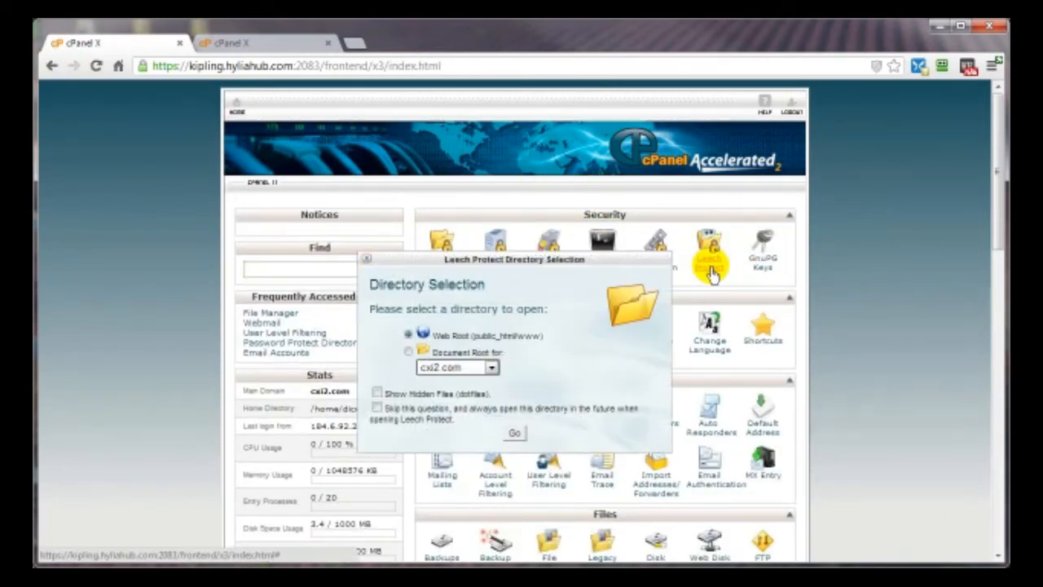
- Open the Web Root in Leech Protect and pick the blog folder
left_click(517, 435)
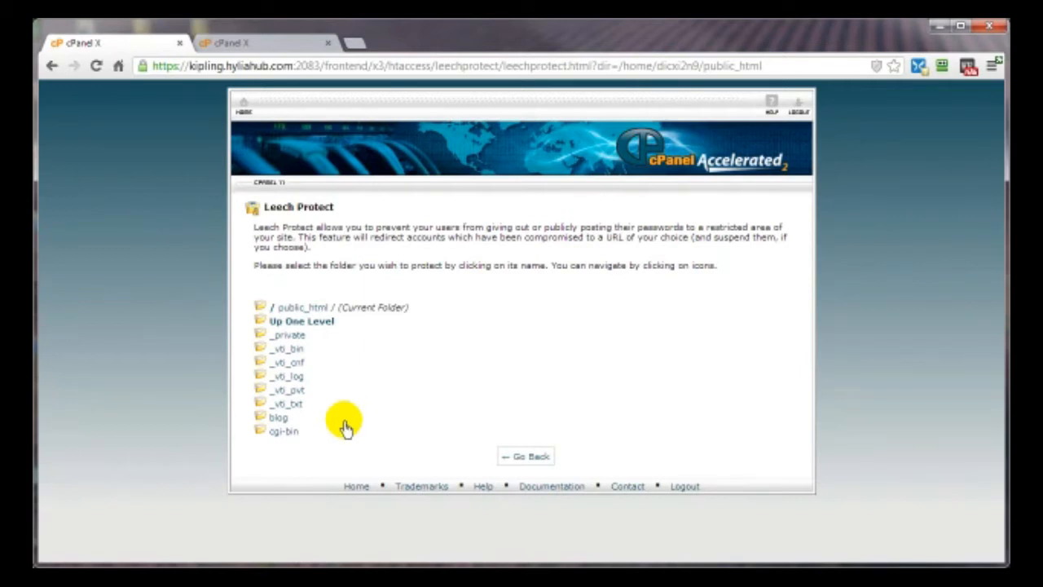
left_click(277, 423)
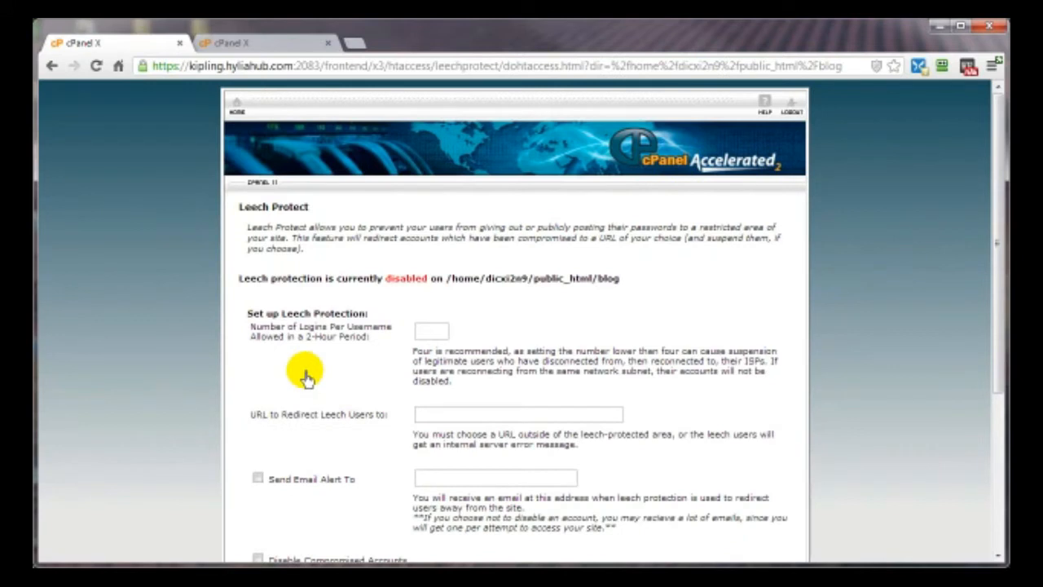
- Try the blog's Number of Logins field, then go back to the folder list unenabled
left_click(428, 334)
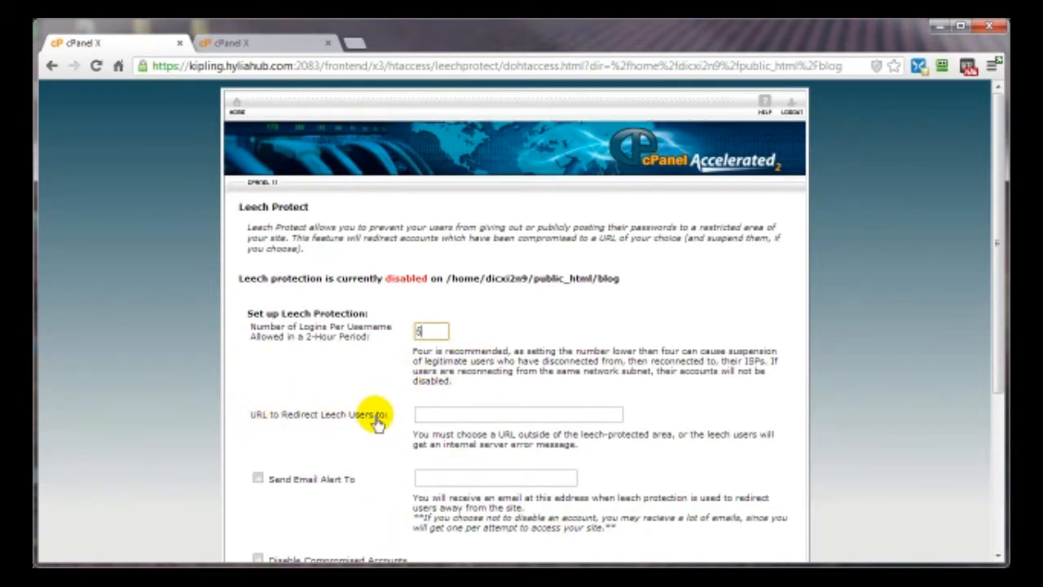
scroll(359, 419, "down", 1)
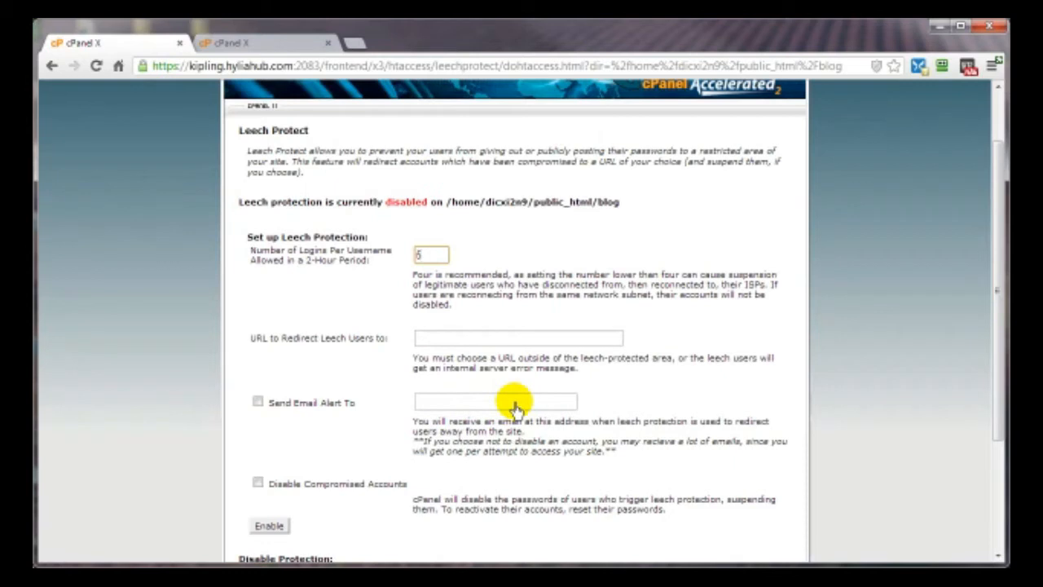
scroll(277, 342, "down", 2)
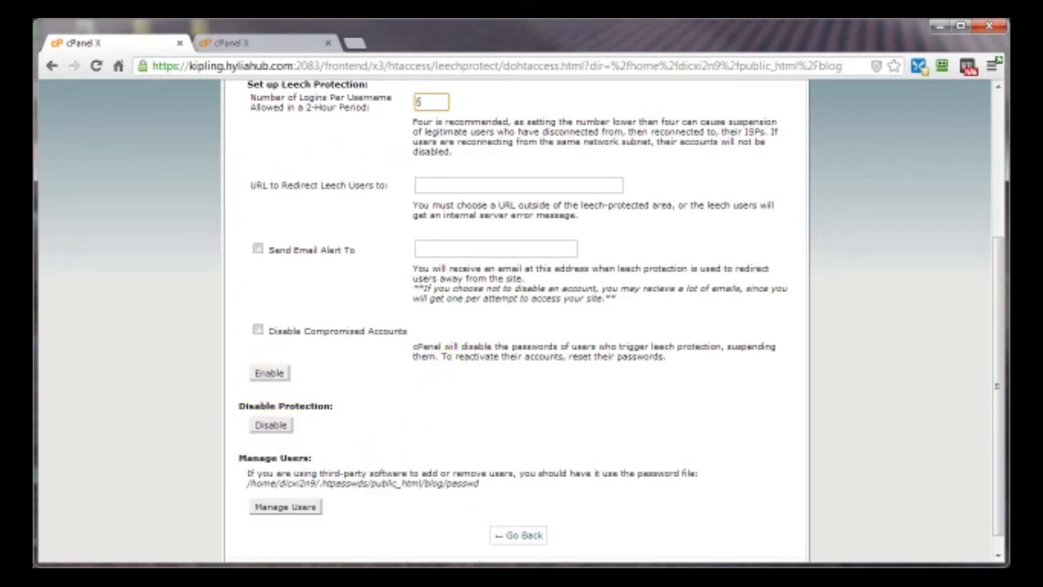
left_click(513, 535)
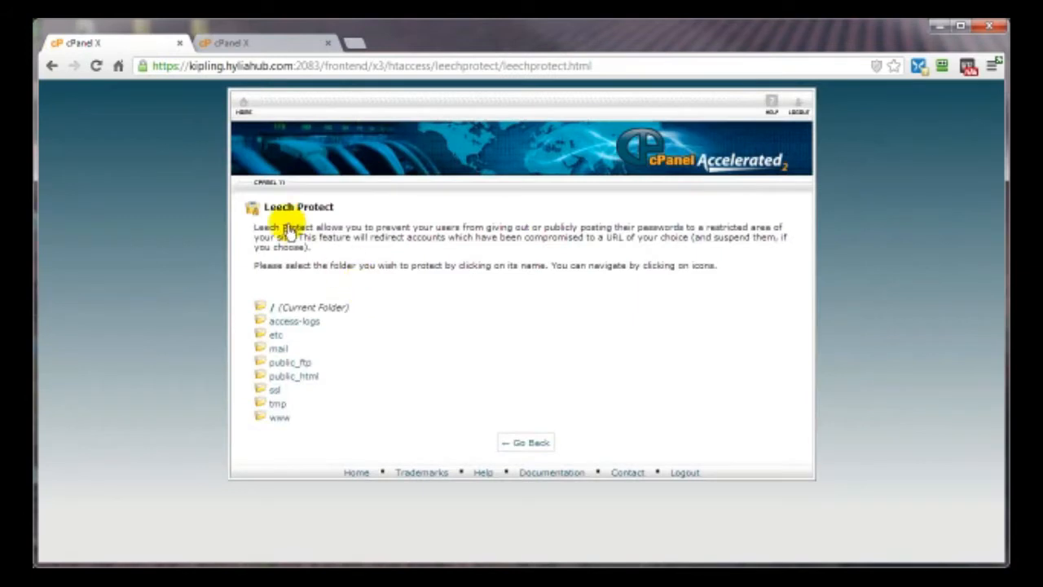
- Leave the Leech Protect folder list for the cPanel X home dashboard
left_click(243, 106)
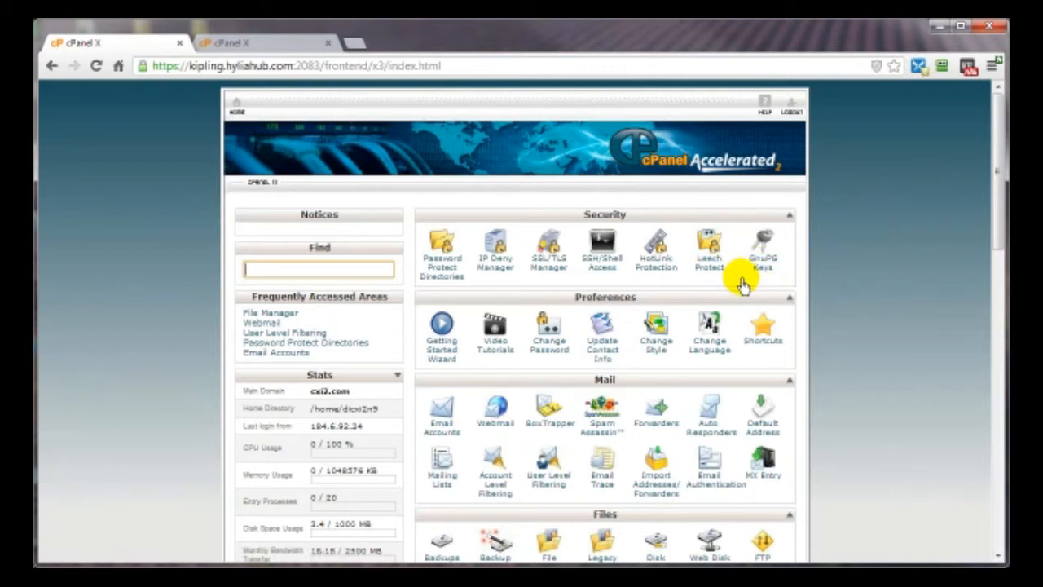
left_click(764, 249)
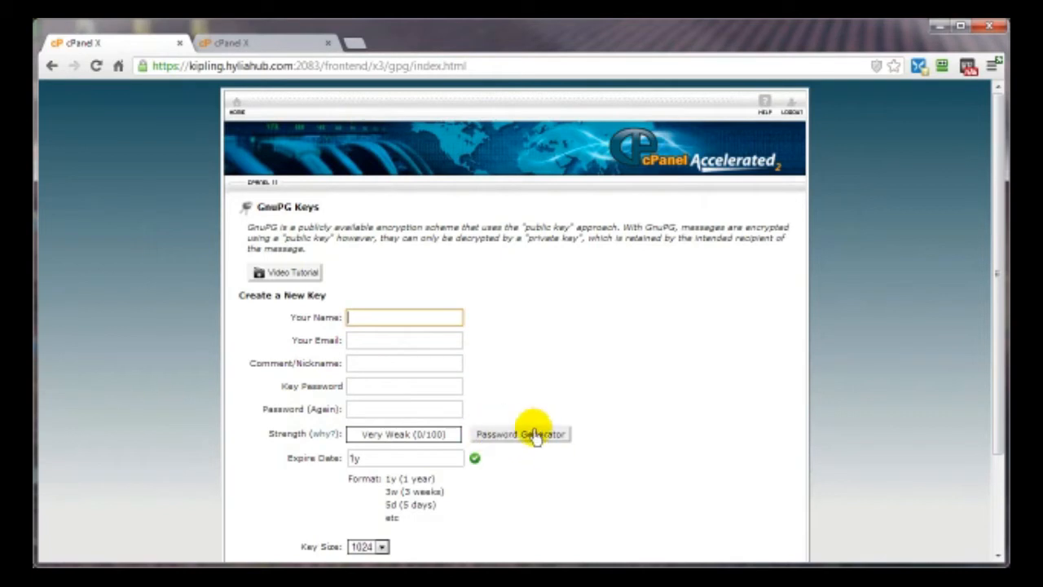
scroll(680, 412, "down", 3)
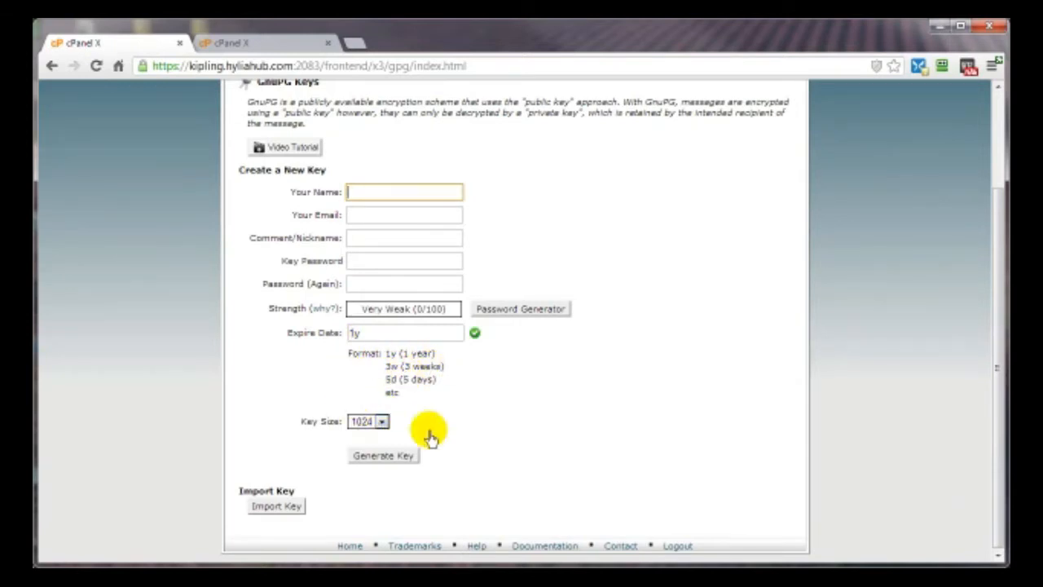
left_click(382, 422)
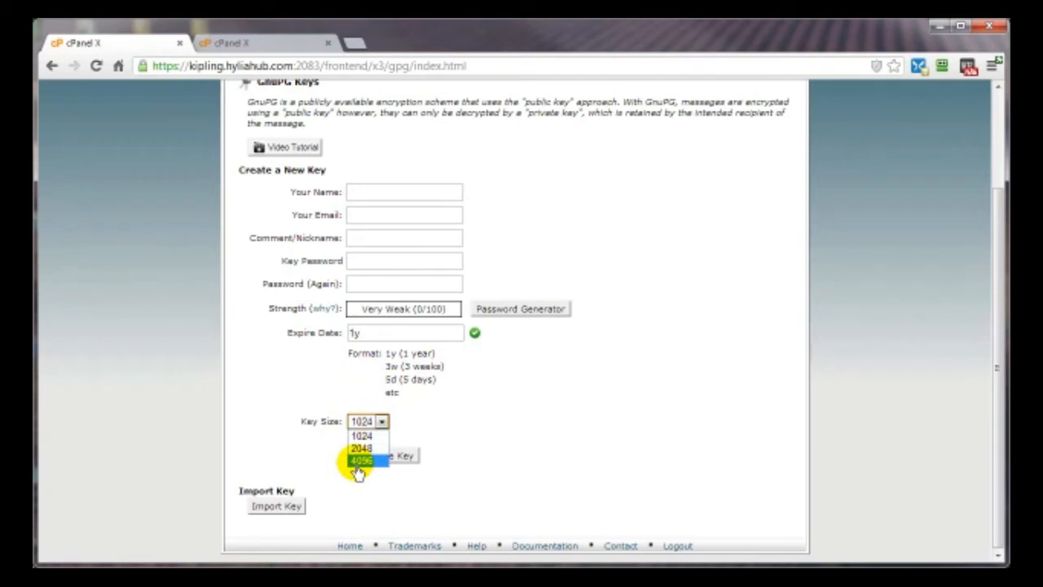
left_click(498, 455)
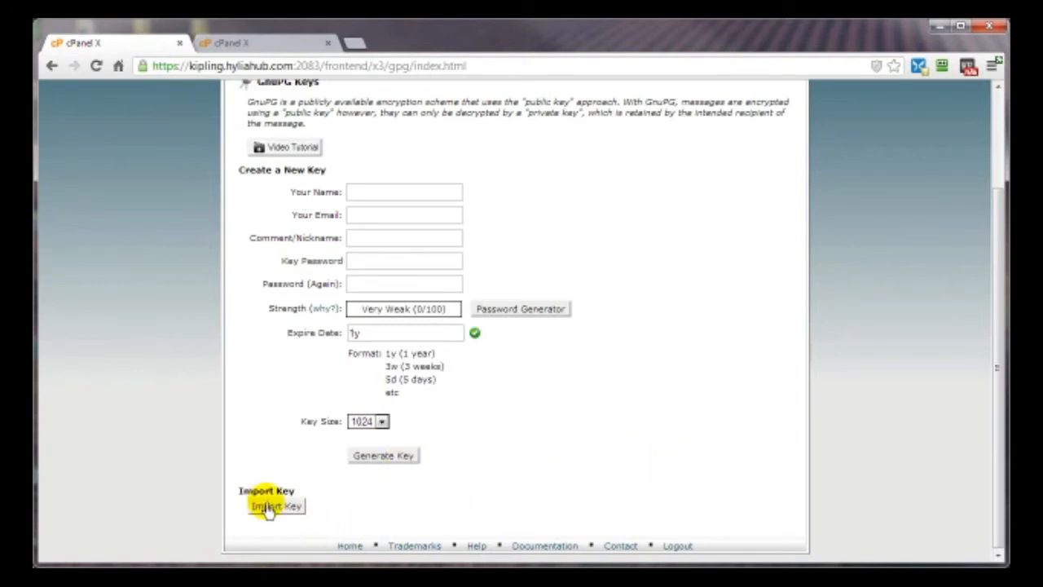
scroll(570, 407, "up", 3)
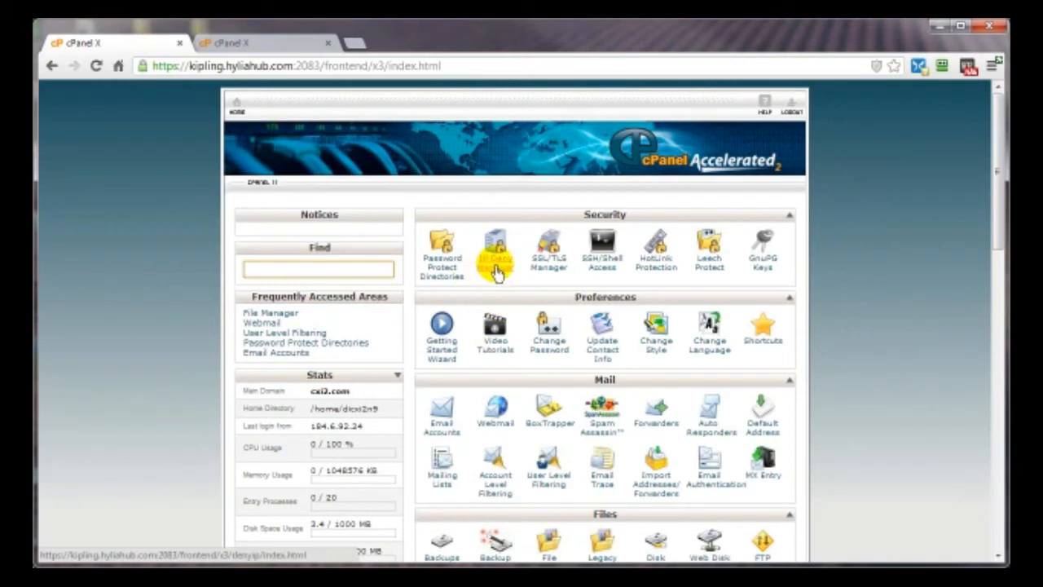
- Open IP Deny Manager, then return to the cPanel home page
left_click(499, 269)
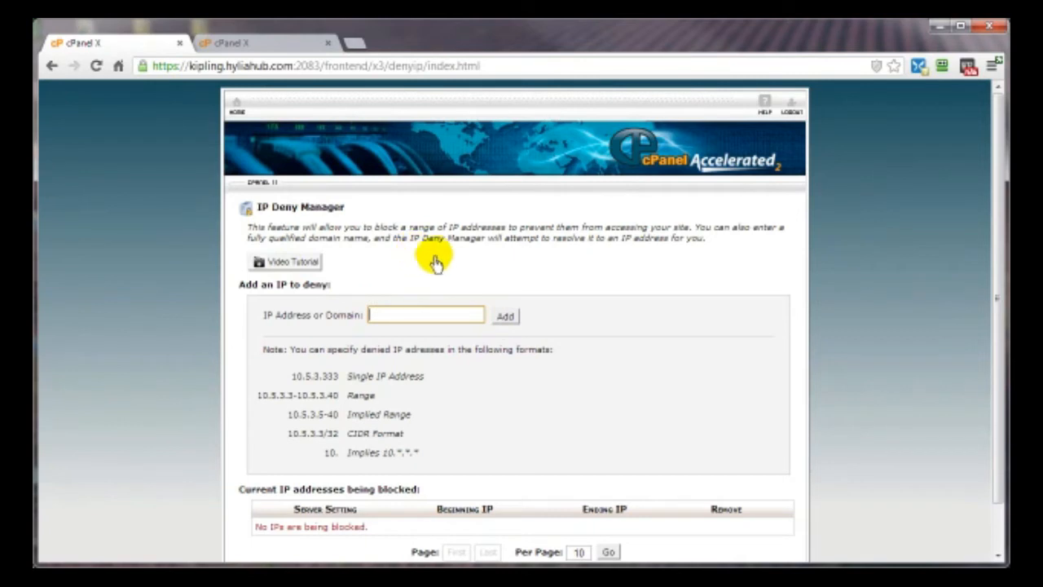
left_click(236, 104)
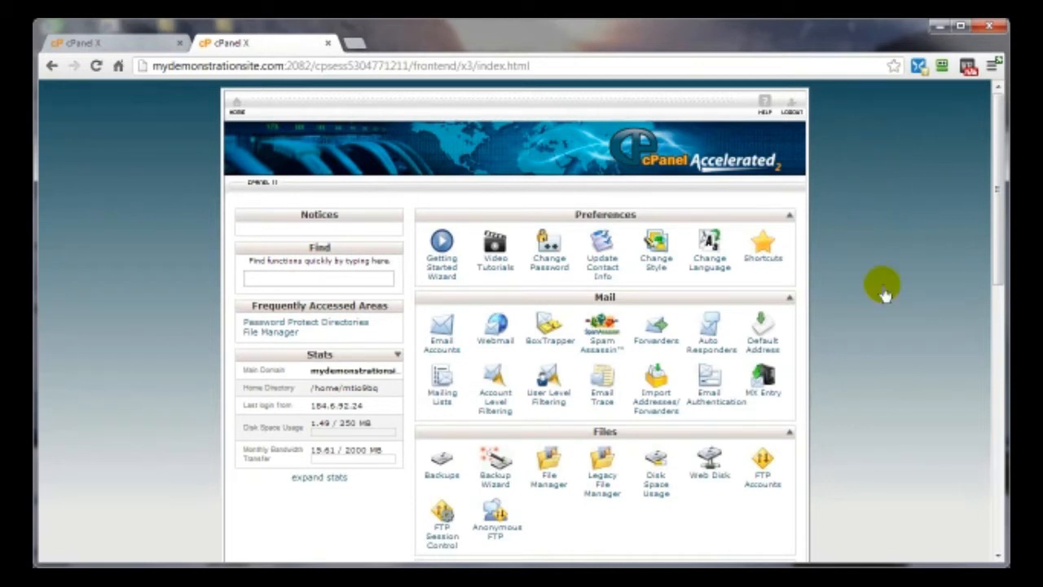
- Open Password Protect Directories for the web root, then return to cPanel home
scroll(880, 286, "down", 5)
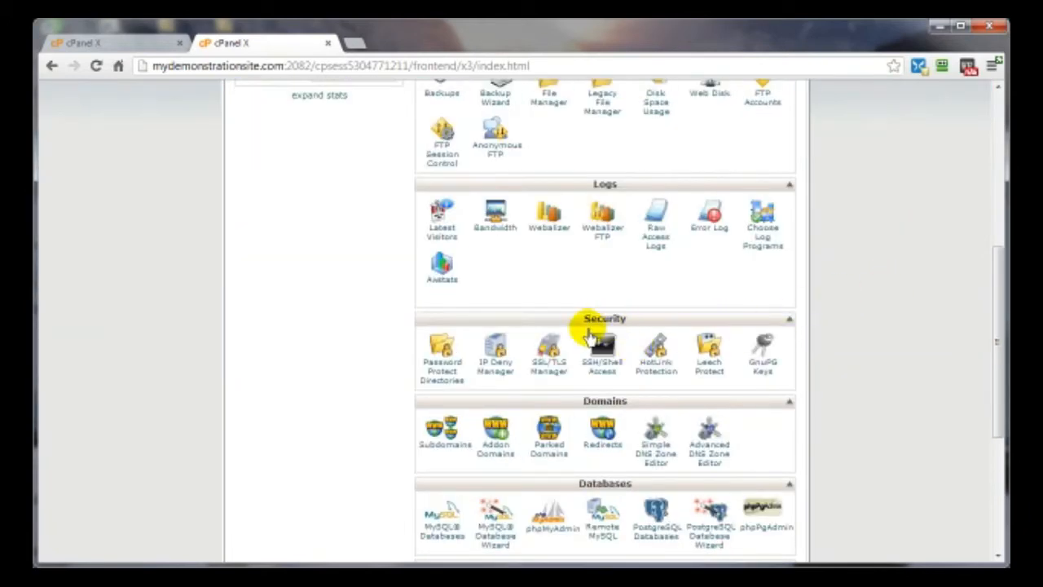
left_click(434, 358)
left_click(514, 421)
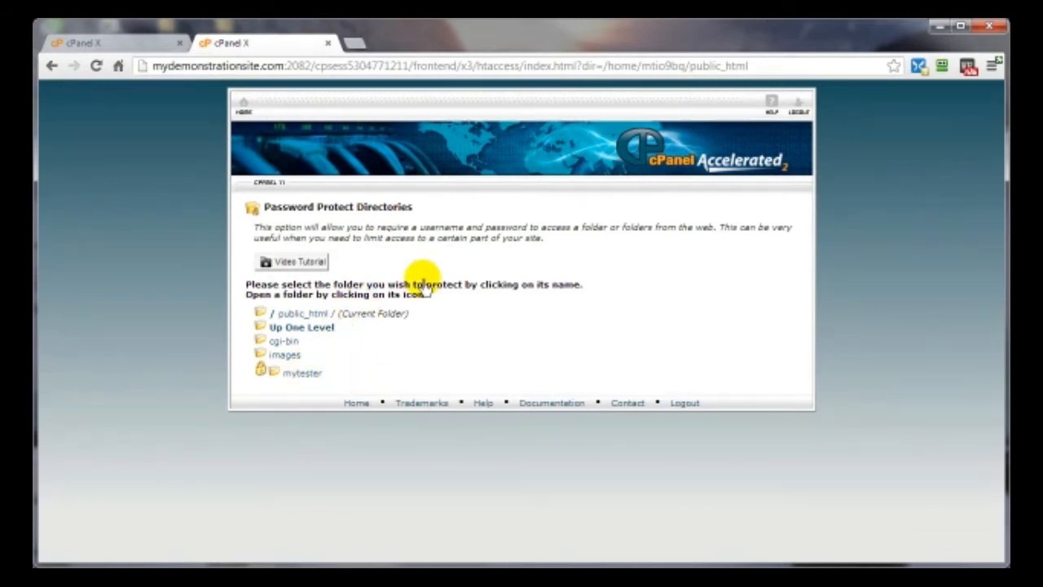
left_click(243, 105)
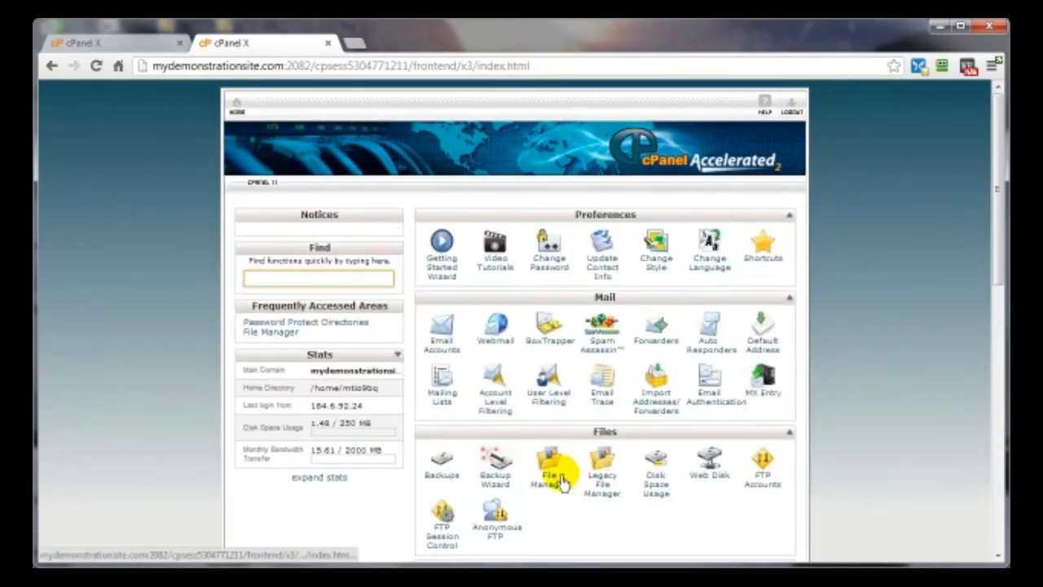
- Create a TheTester folder in public_html via File Manager, then close its tab
left_click(543, 483)
left_click(513, 467)
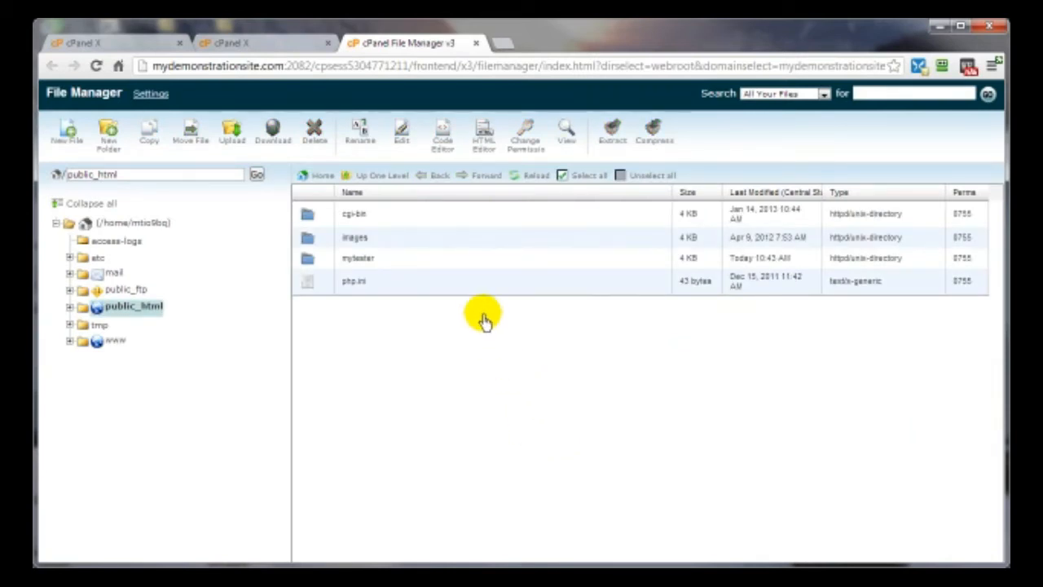
left_click(109, 140)
type("The")
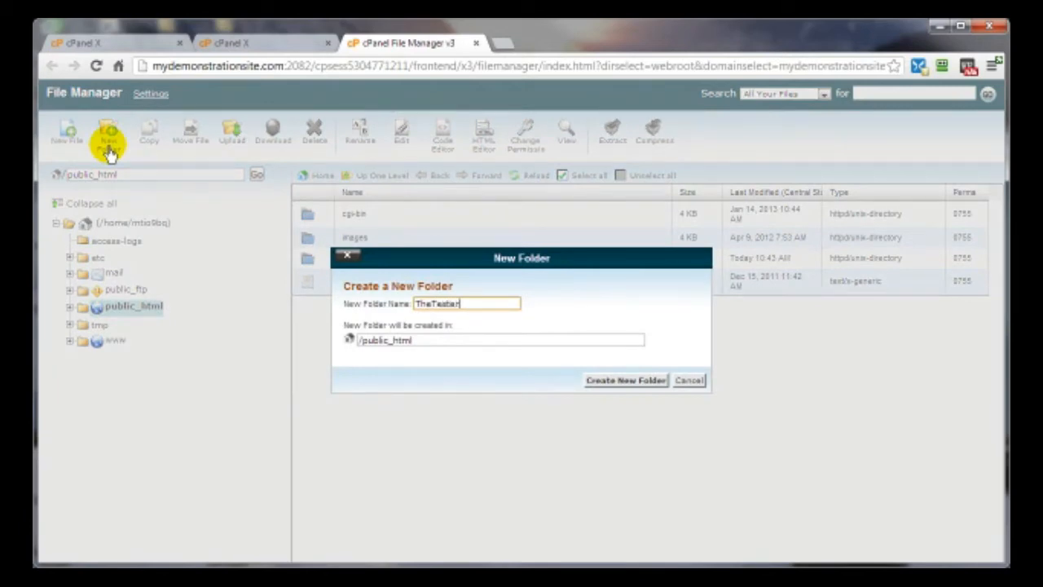
type("Tester")
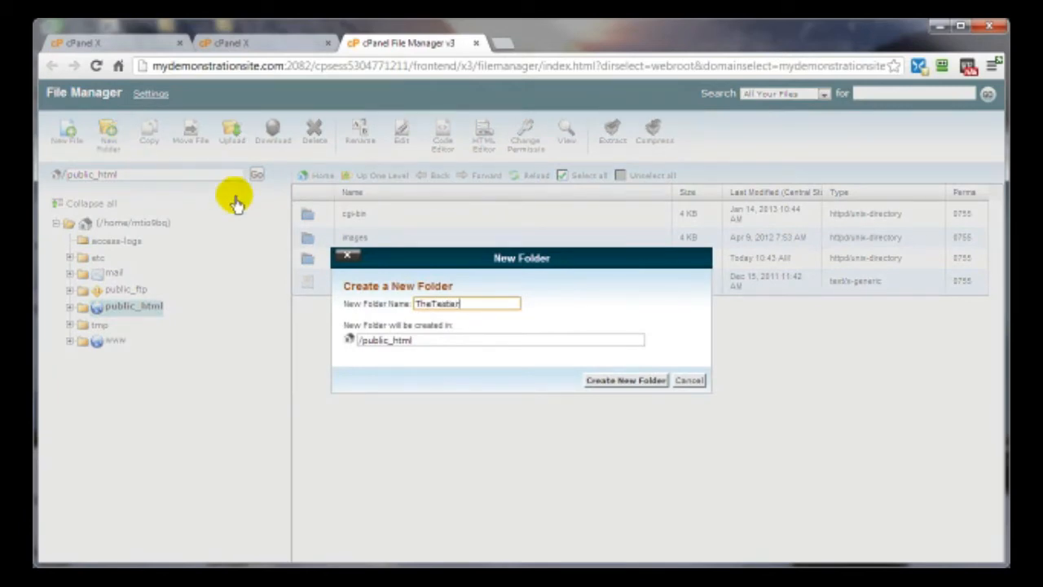
left_click(621, 386)
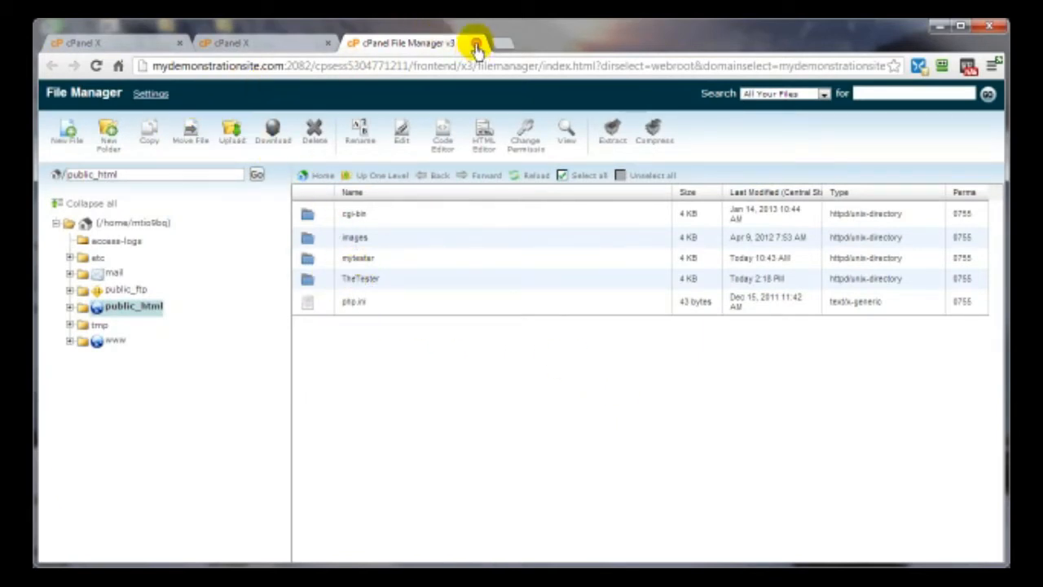
left_click(476, 43)
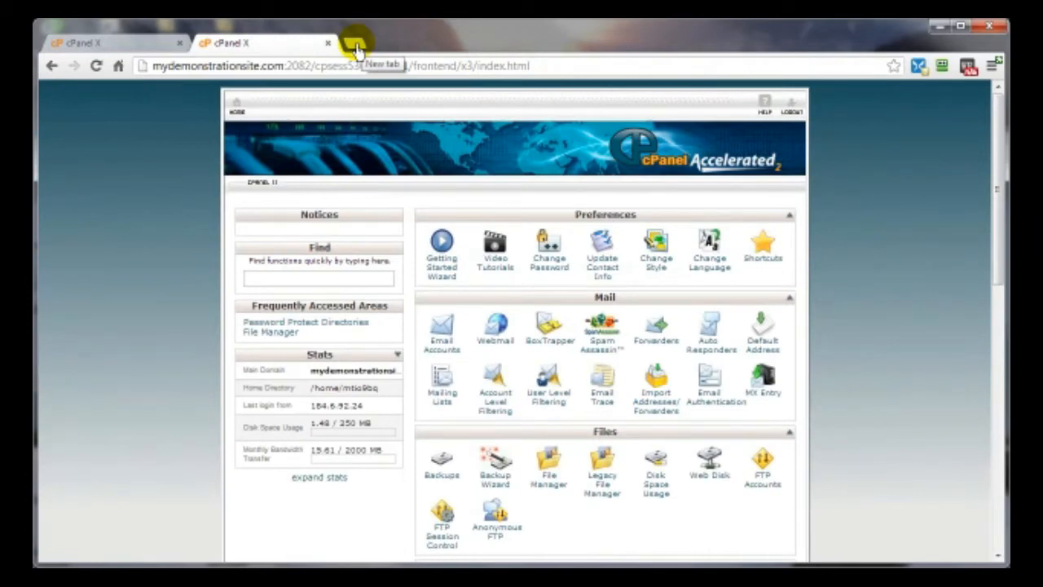
- Load mydemonstrationsite.com/TheTester in a new tab to see its empty listing
left_click(356, 45)
type("mydemonstrationsite.com/")
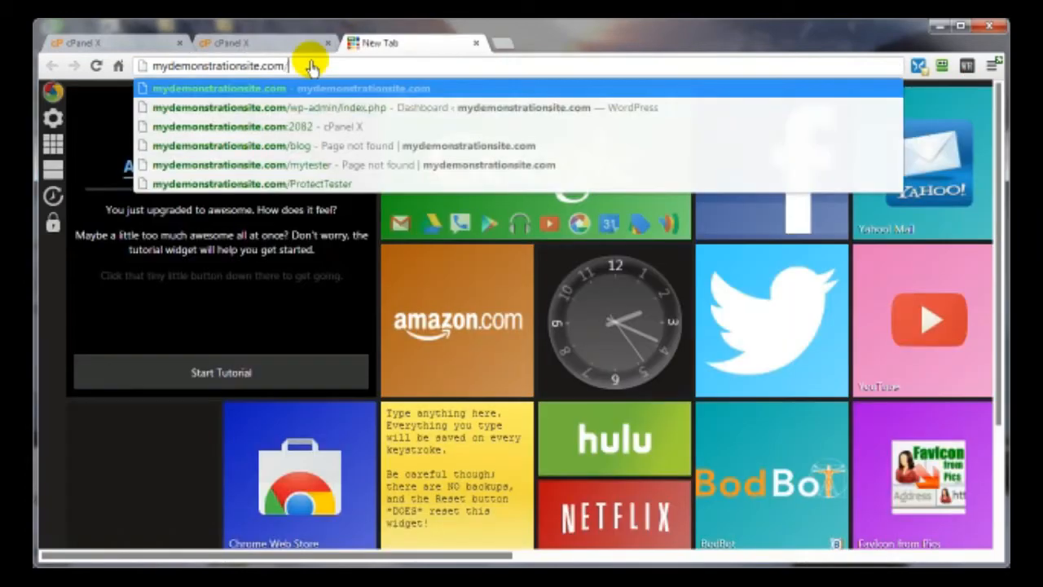
type("TheTester")
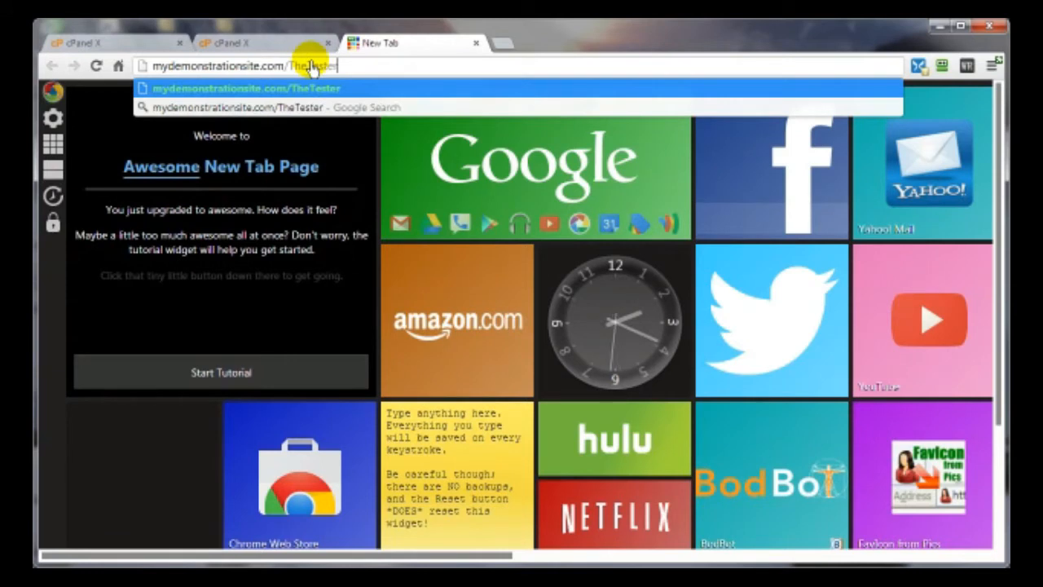
key("Return")
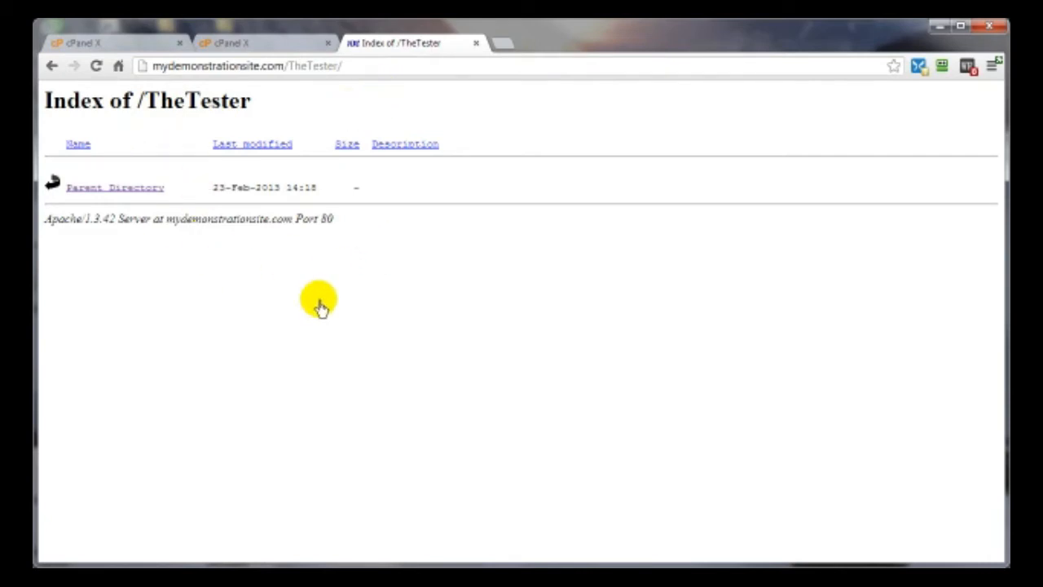
- Return to the cPanel home page and scroll down to the Security section
left_click(274, 44)
scroll(794, 389, "down", 2)
scroll(803, 389, "down", 3)
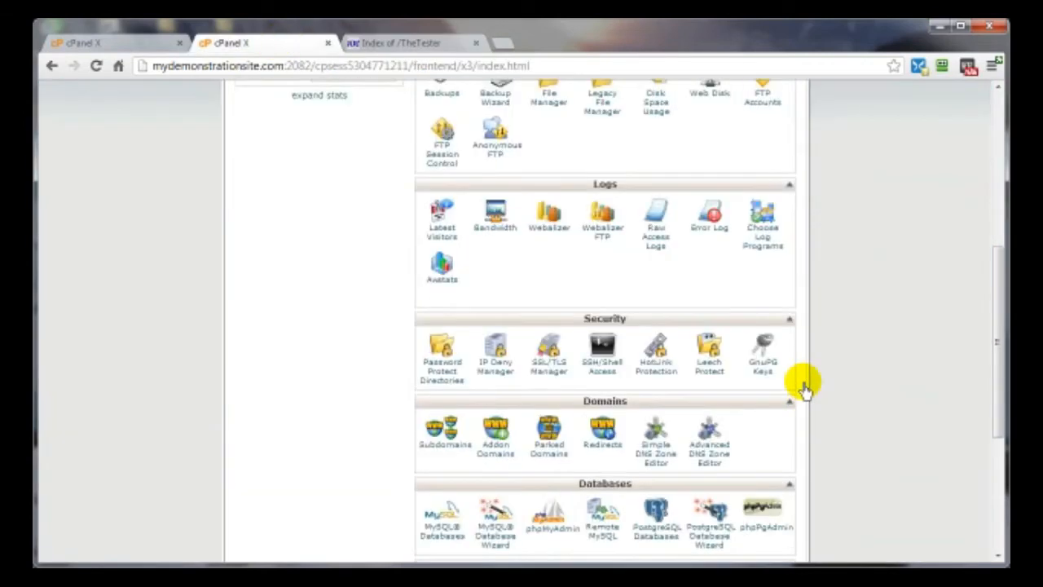
- Password-protect the TheTester folder from Web Root under the name thetesterfolder
left_click(436, 373)
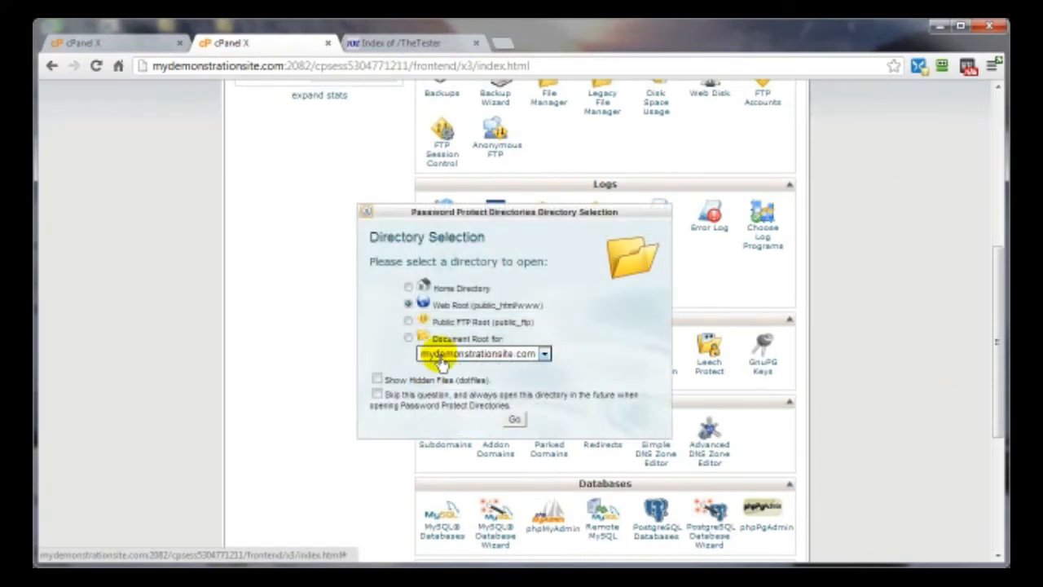
left_click(513, 416)
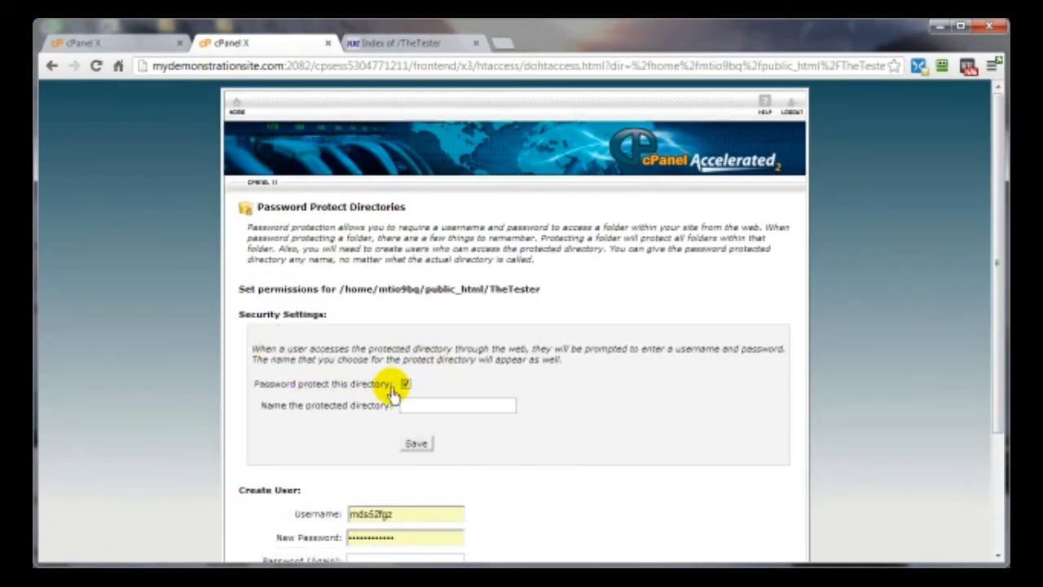
left_click(419, 416)
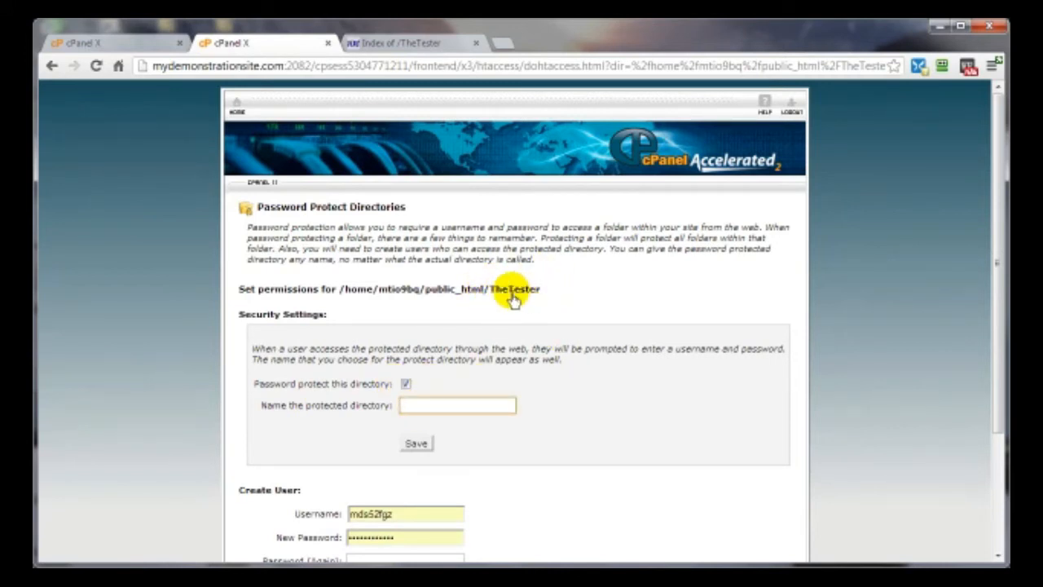
type("thetesterfolder")
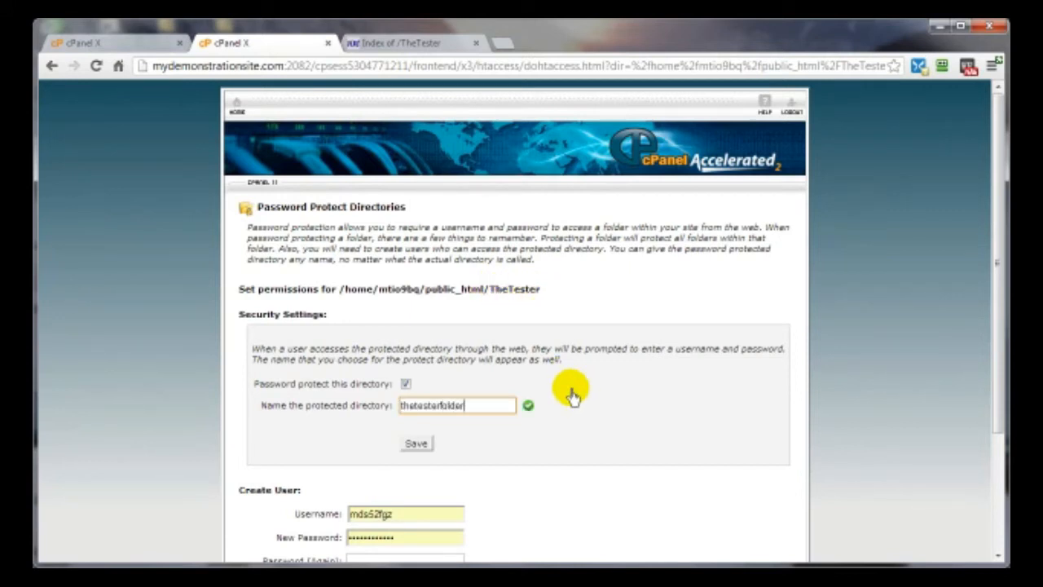
left_click(416, 445)
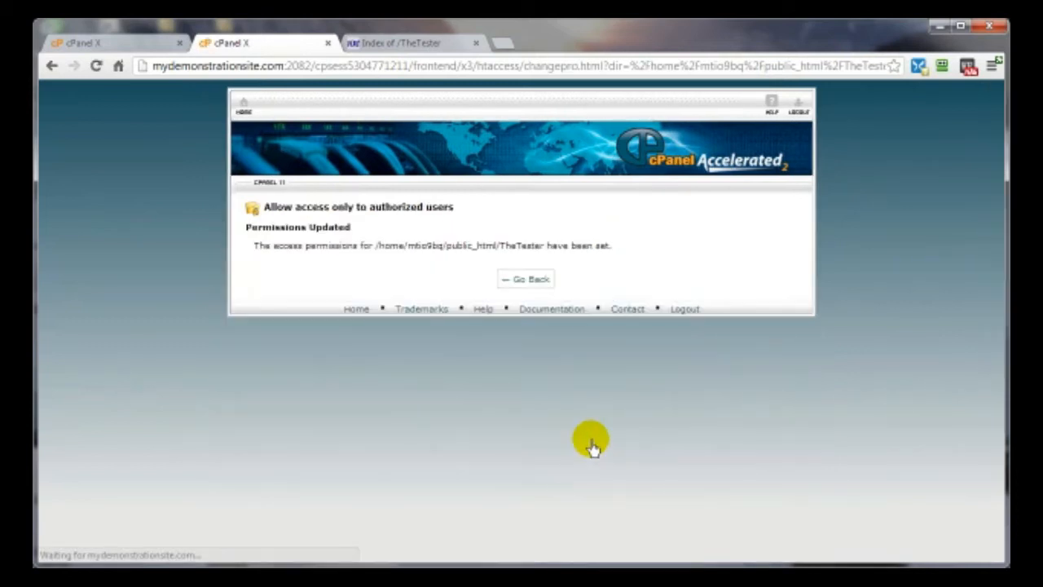
- Go back to the protection settings, then switch to the TheTester directory listing tab
left_click(521, 284)
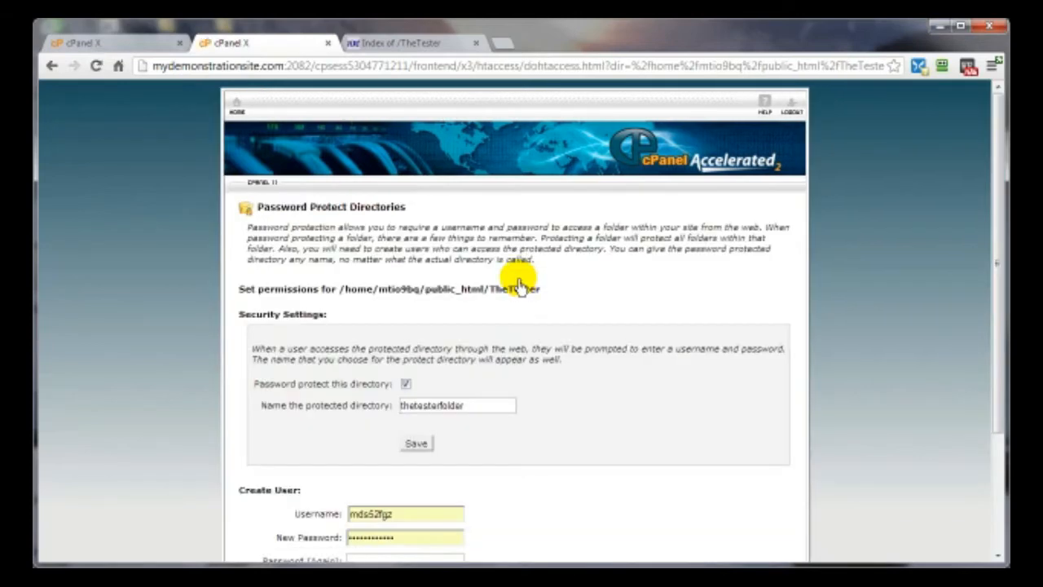
scroll(554, 384, "down", 3)
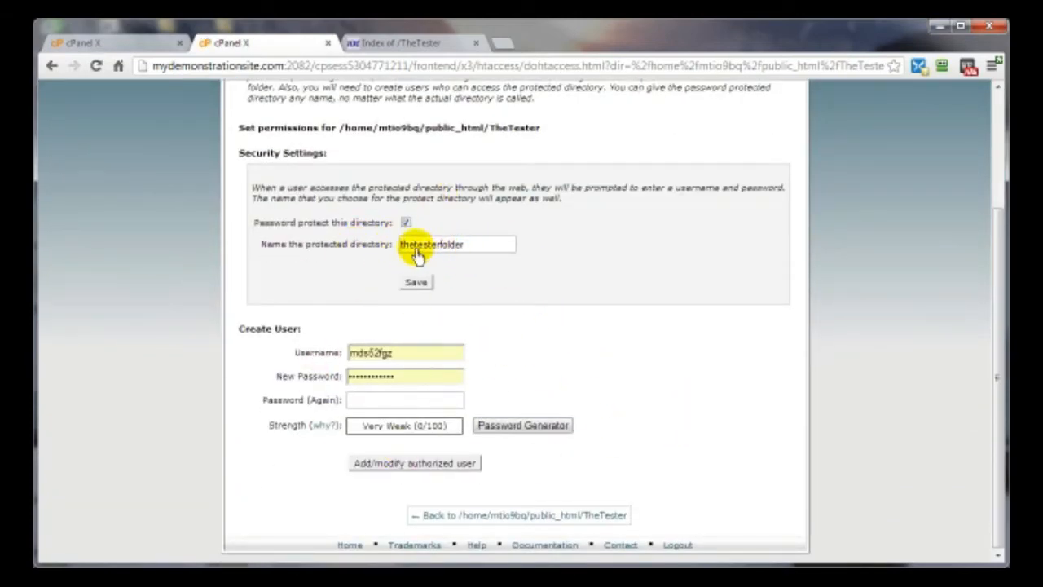
scroll(636, 326, "up", 5)
left_click(412, 45)
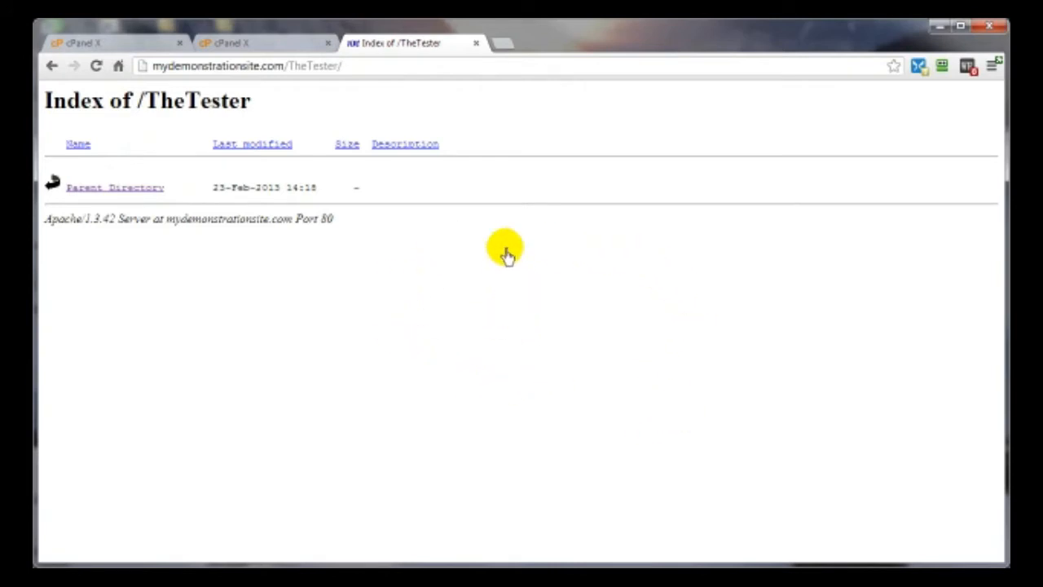
- Reload TheTester to test the login prompt, then add authorized user 'me' with a password
left_click(95, 65)
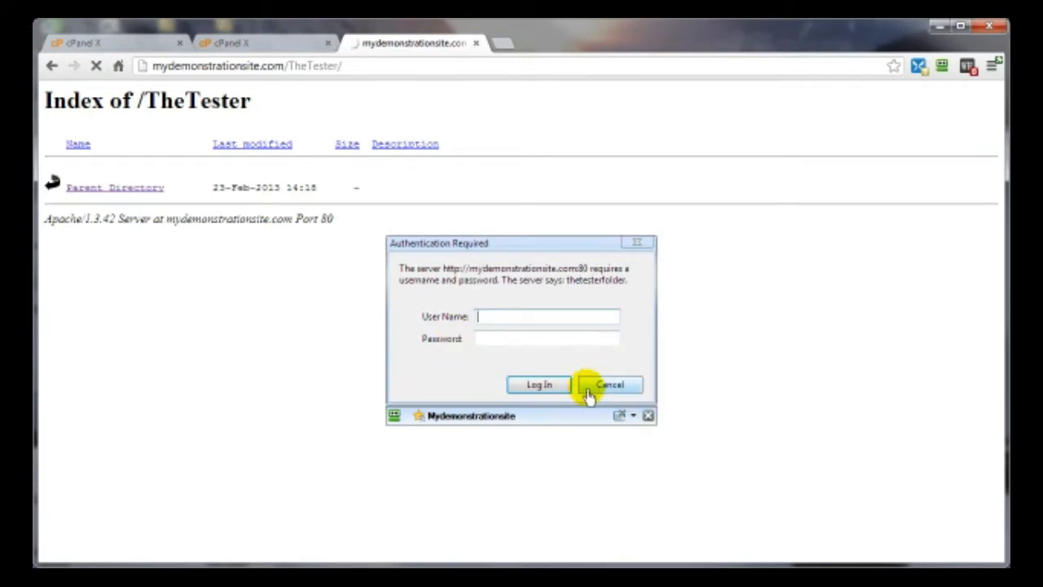
left_click(603, 390)
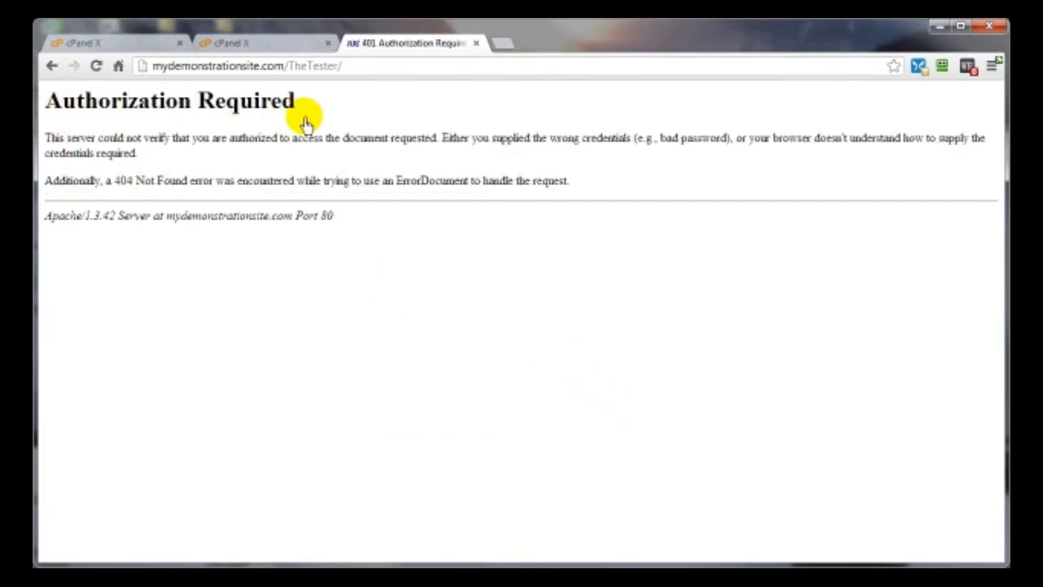
left_click(263, 43)
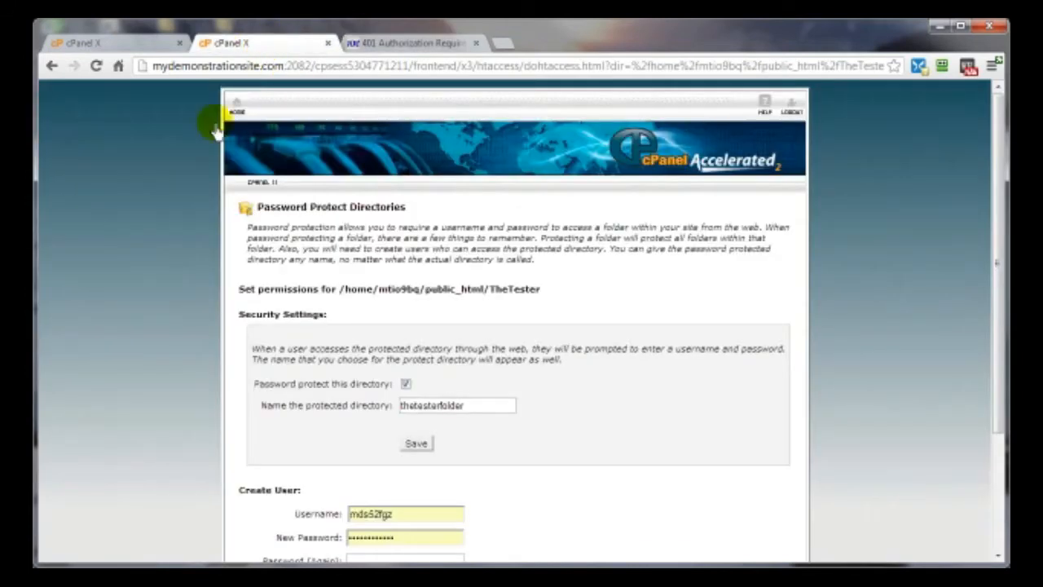
scroll(603, 489, "down", 3)
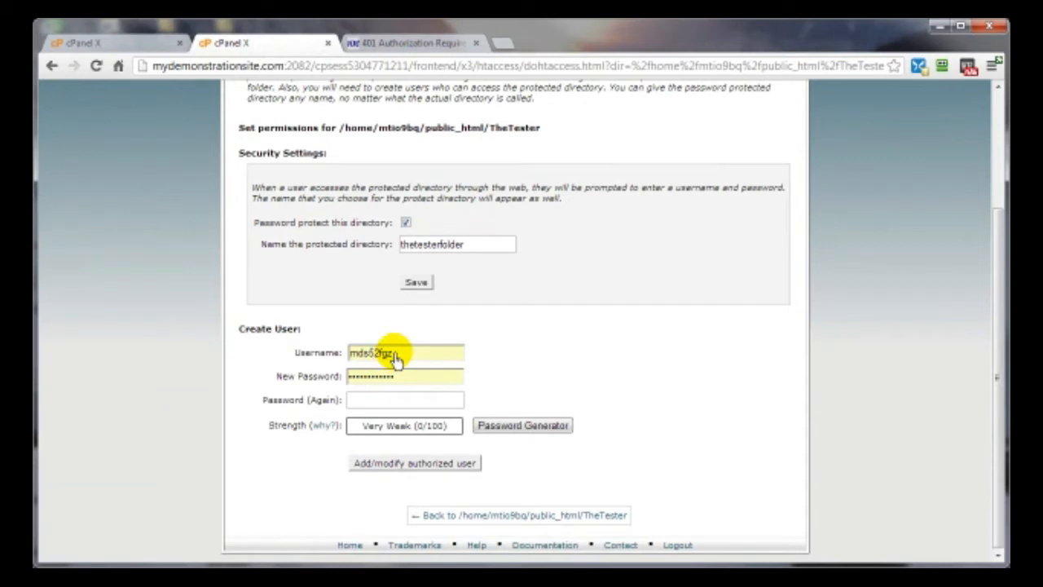
left_click_drag(395, 359, 256, 349)
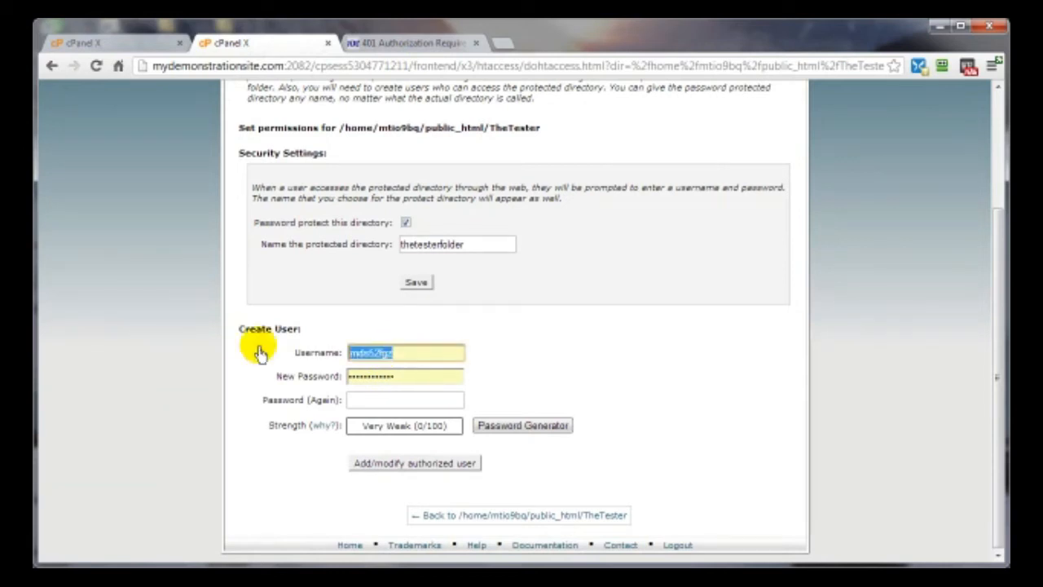
type("me")
left_click(363, 380)
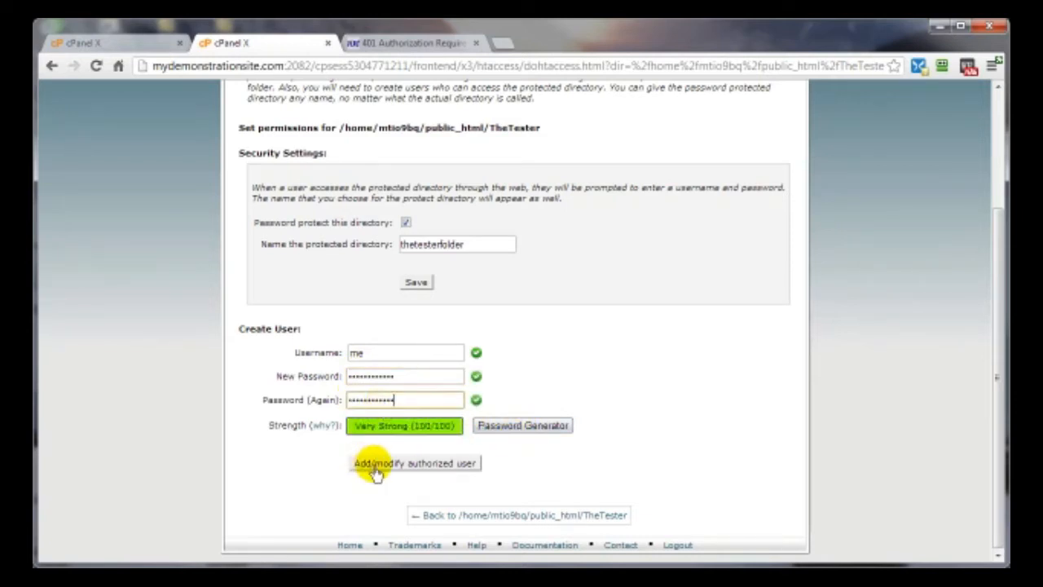
left_click(463, 469)
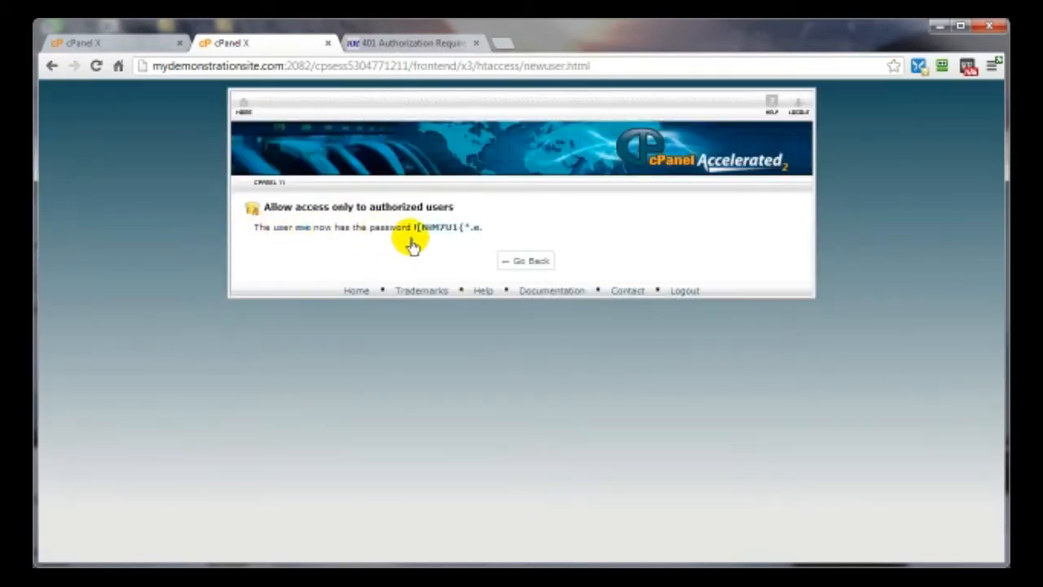
- Return to the folder settings and select the new user under Authorized Users
left_click(534, 265)
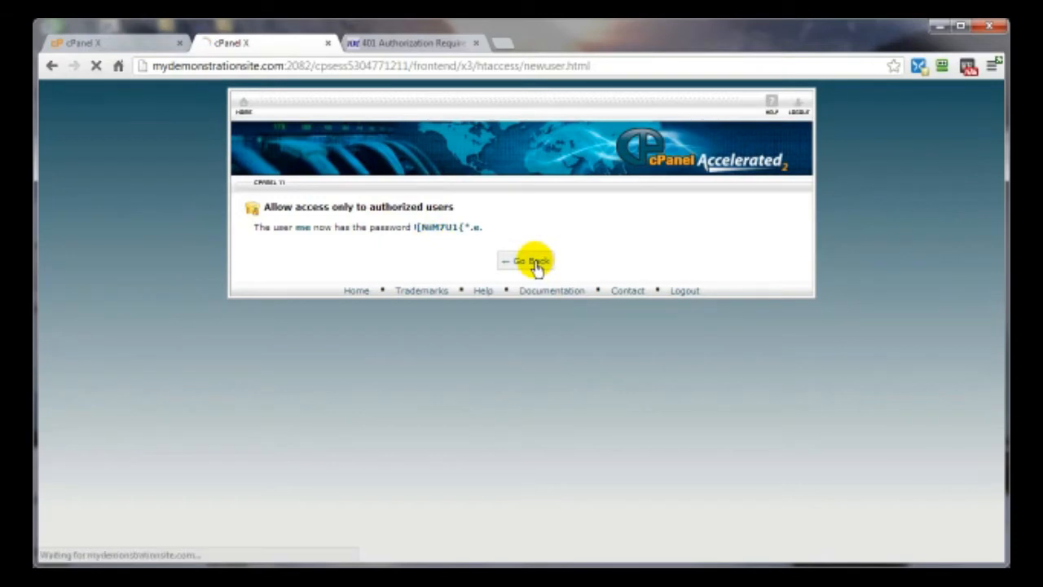
scroll(659, 384, "down", 5)
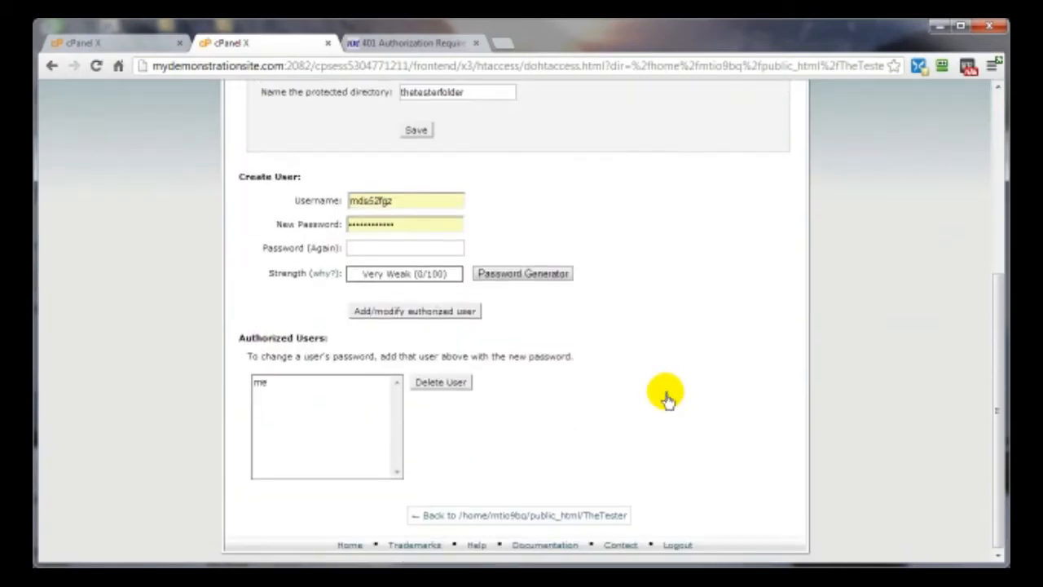
left_click(287, 384)
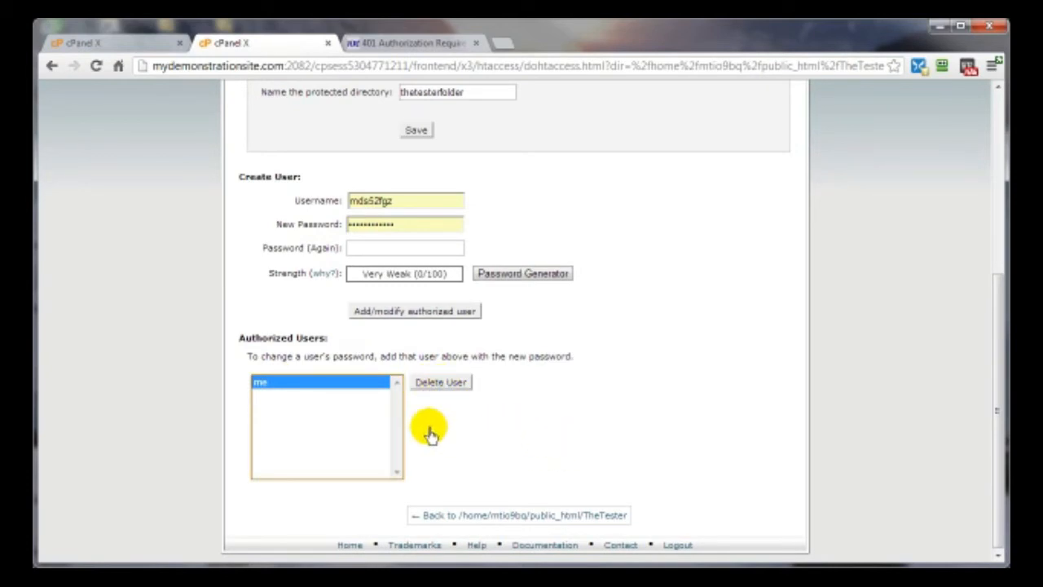
scroll(600, 423, "up", 4)
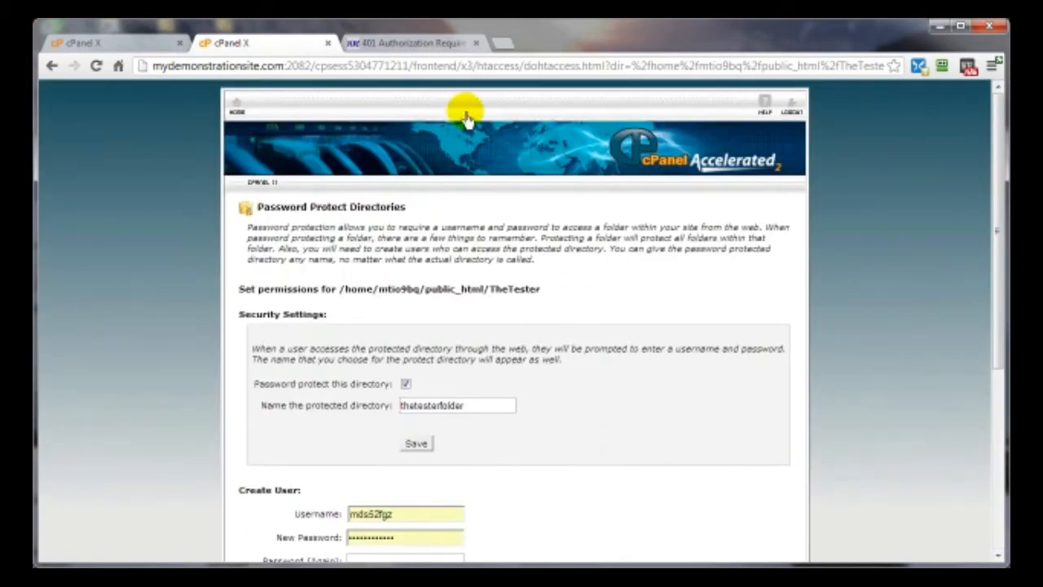
- Log in to the protected TheTester folder with the pasted password, declining to save it
left_click(409, 43)
left_click(98, 67)
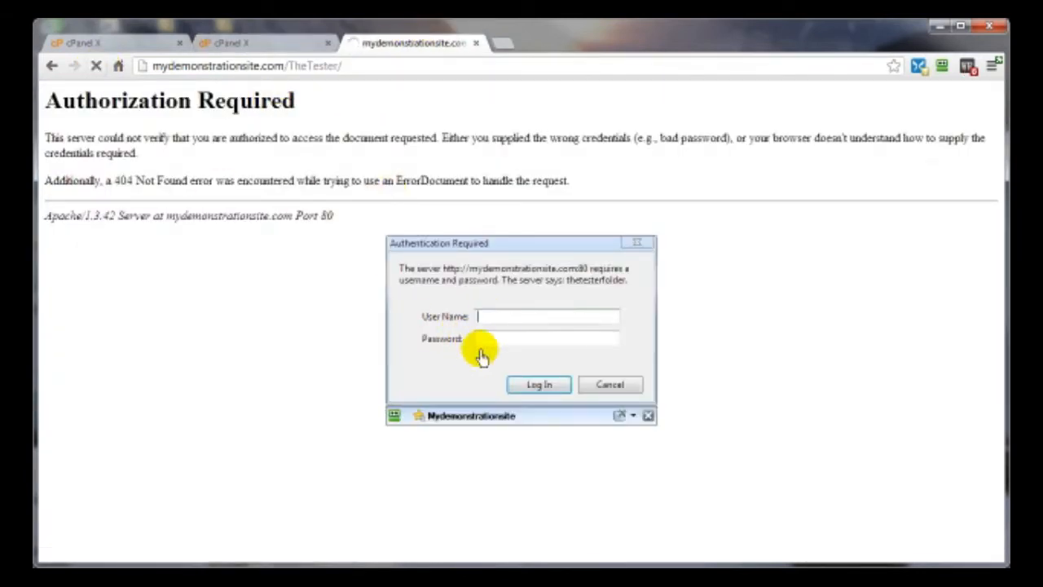
right_click(489, 345)
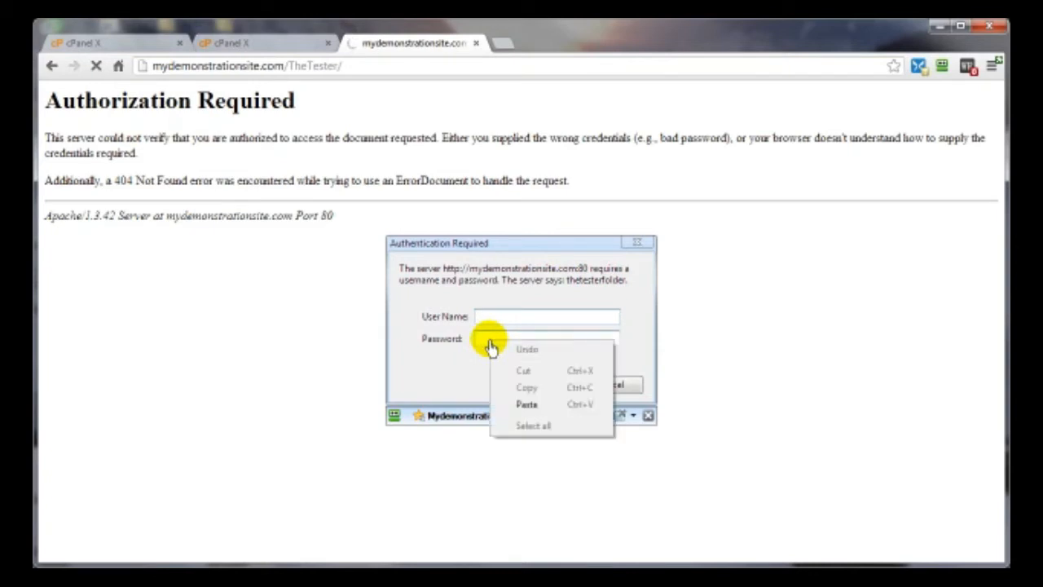
left_click(524, 400)
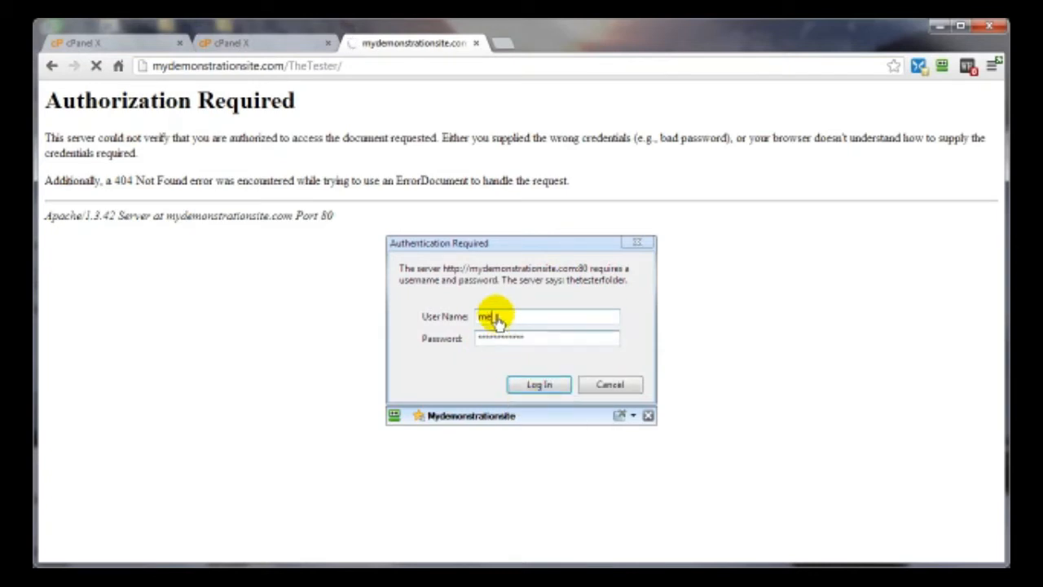
left_click(534, 391)
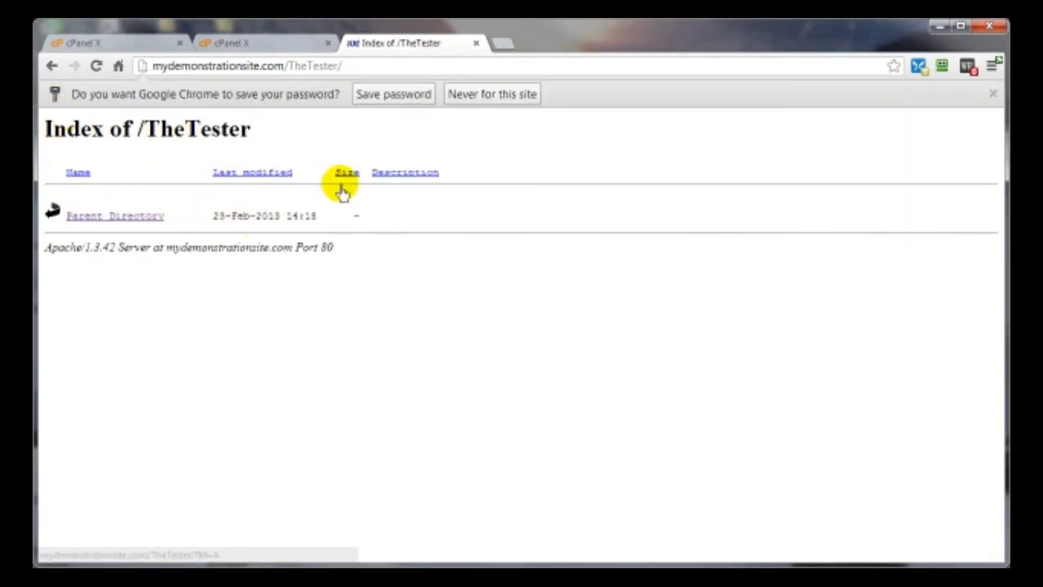
left_click(993, 94)
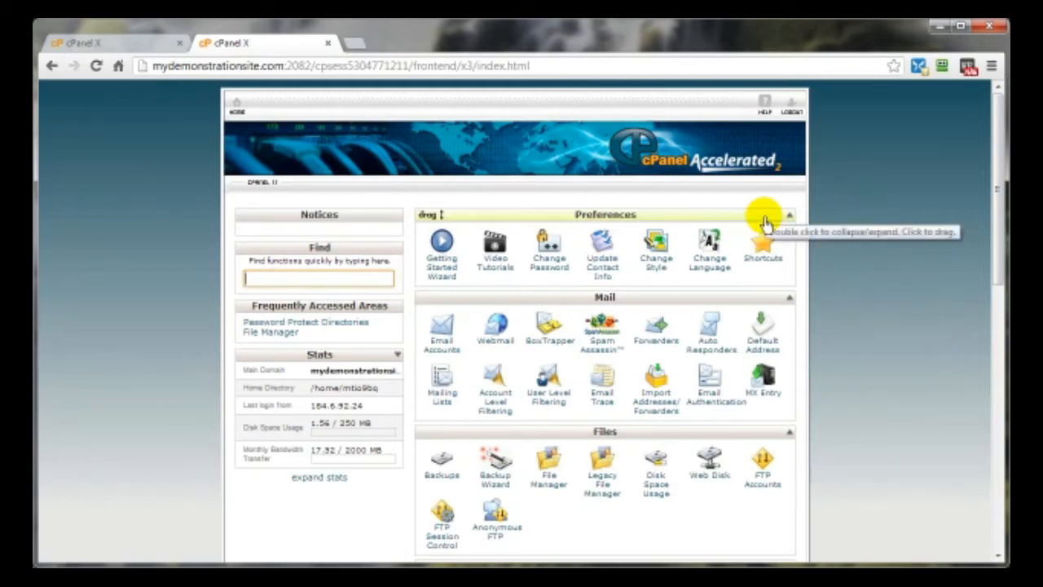
- Create a MySQL database named test on the MySQL Databases page
scroll(850, 420, "down", 3)
scroll(850, 417, "down", 3)
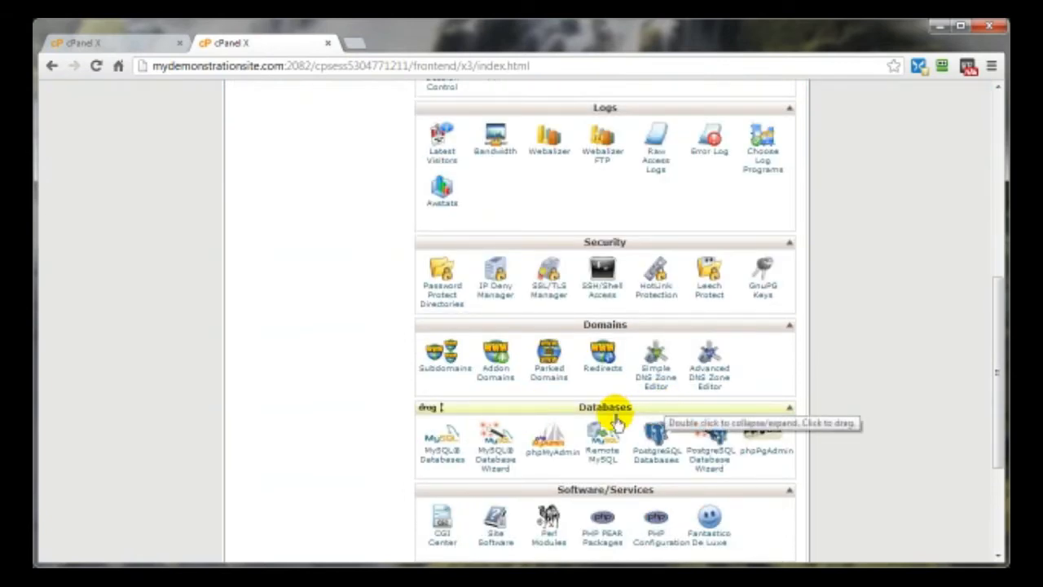
left_click(442, 463)
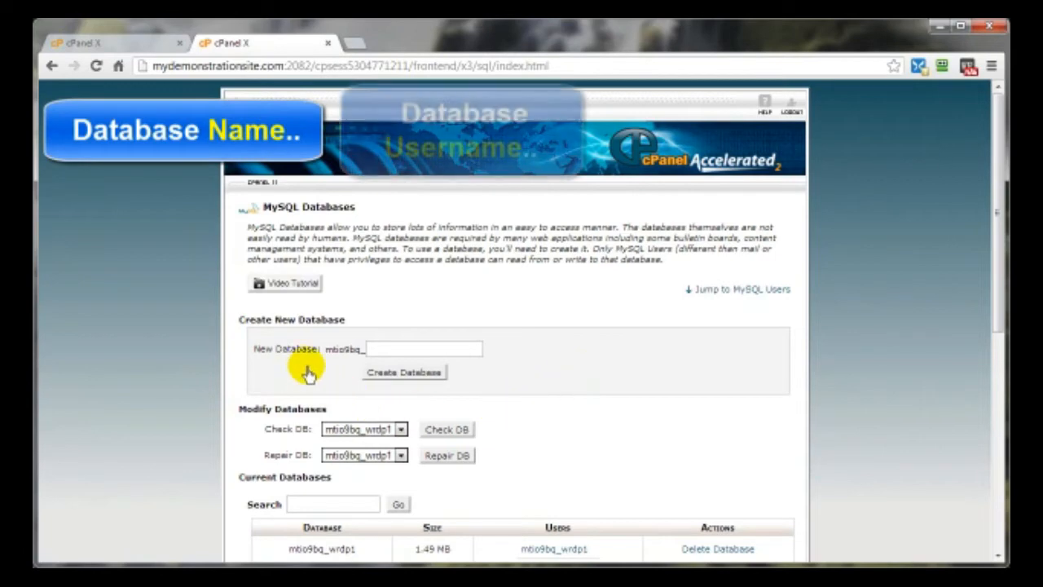
scroll(303, 368, "down", 3)
scroll(303, 371, "down", 3)
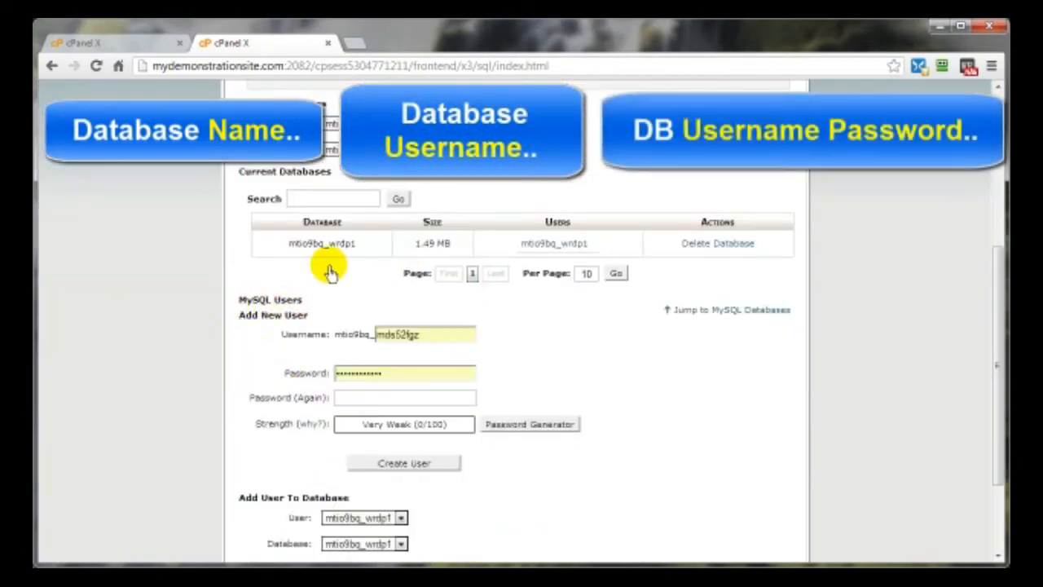
scroll(633, 377, "up", 3)
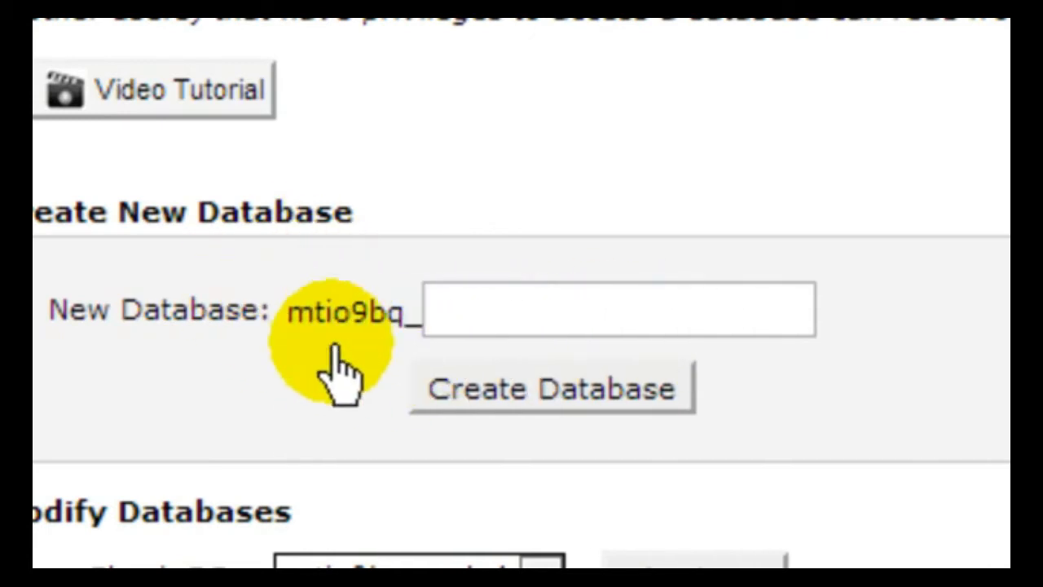
left_click(463, 314)
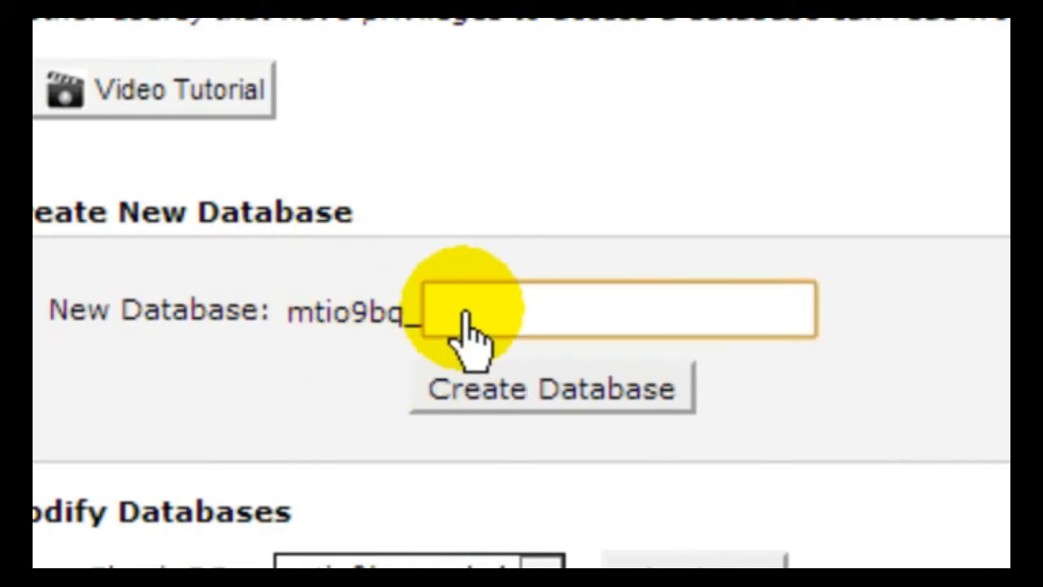
type("test")
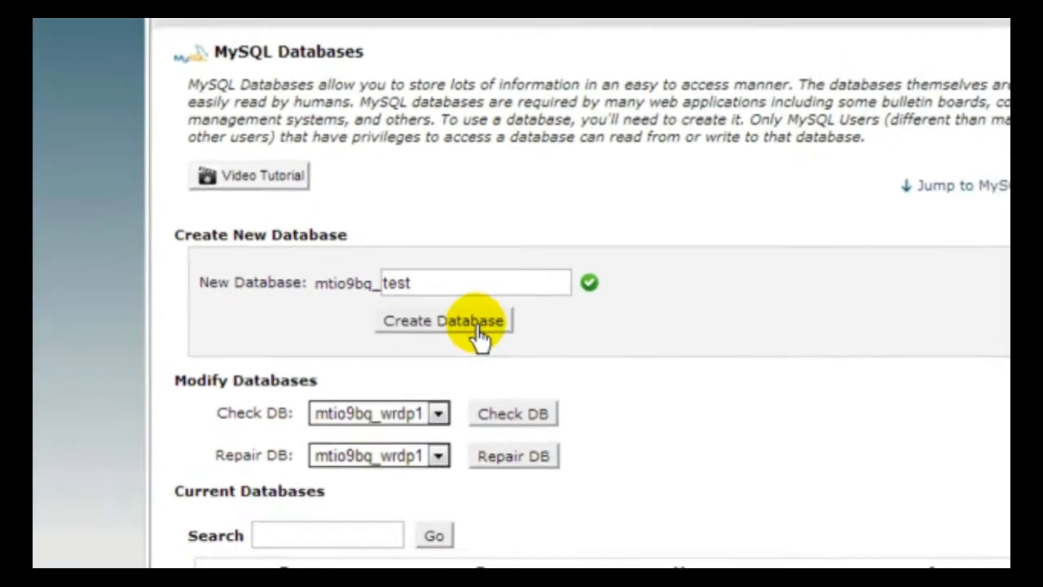
left_click(542, 363)
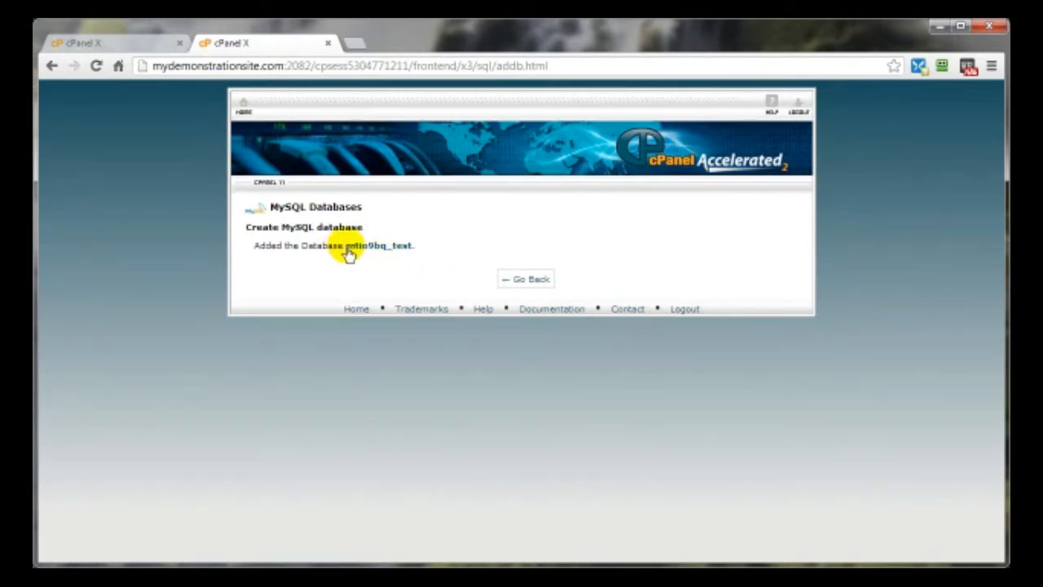
- Copy the new _test database's full name and go back to the MySQL Databases list
left_click_drag(347, 253, 408, 253)
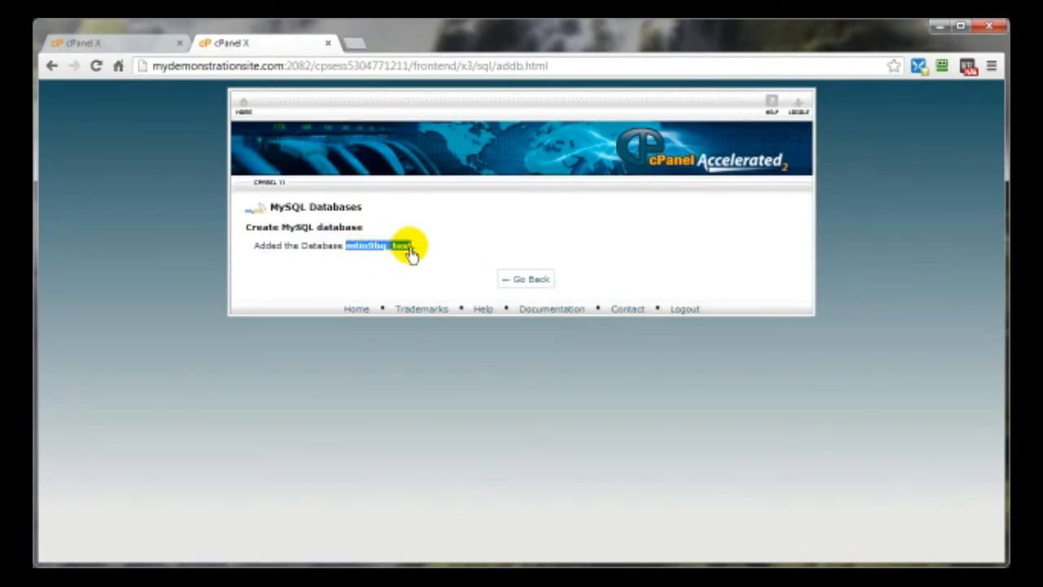
right_click(398, 251)
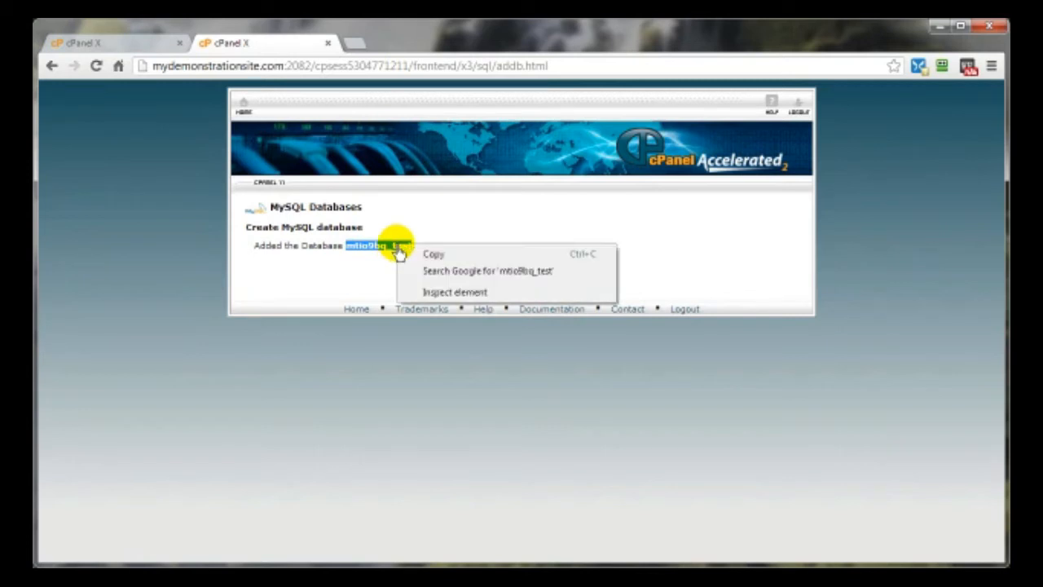
left_click(439, 254)
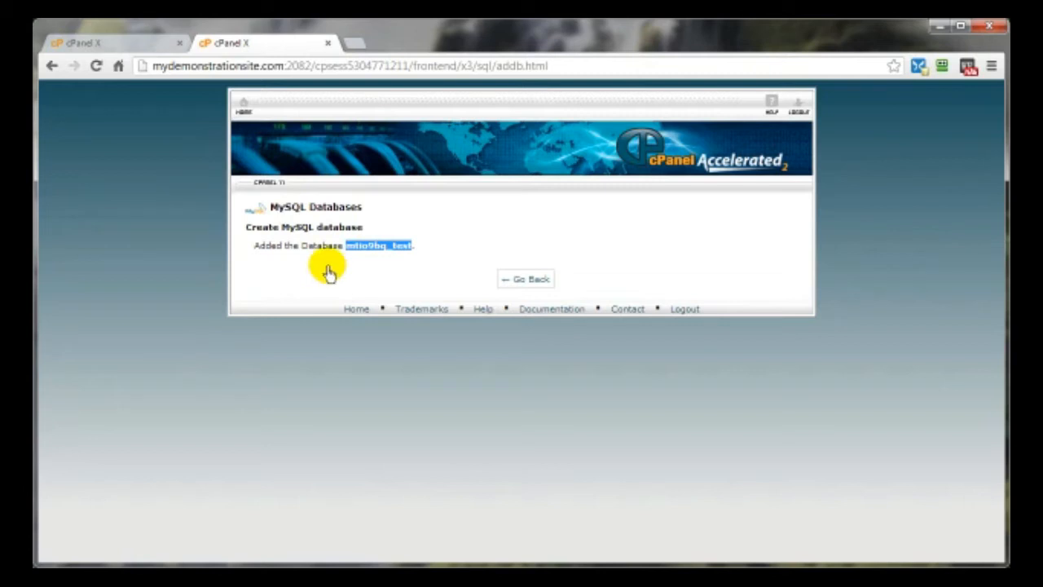
left_click(527, 280)
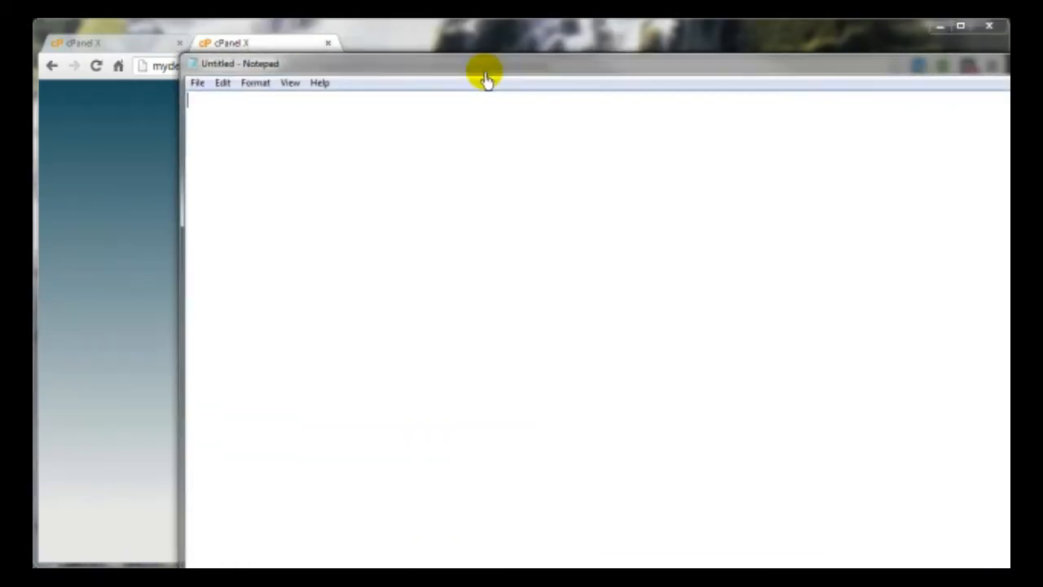
- Write 'DB Name:' with the _test database name and a 'UserName:' line in Notepad, then move it aside
type("DB Name: mtio9bq_test UserName")
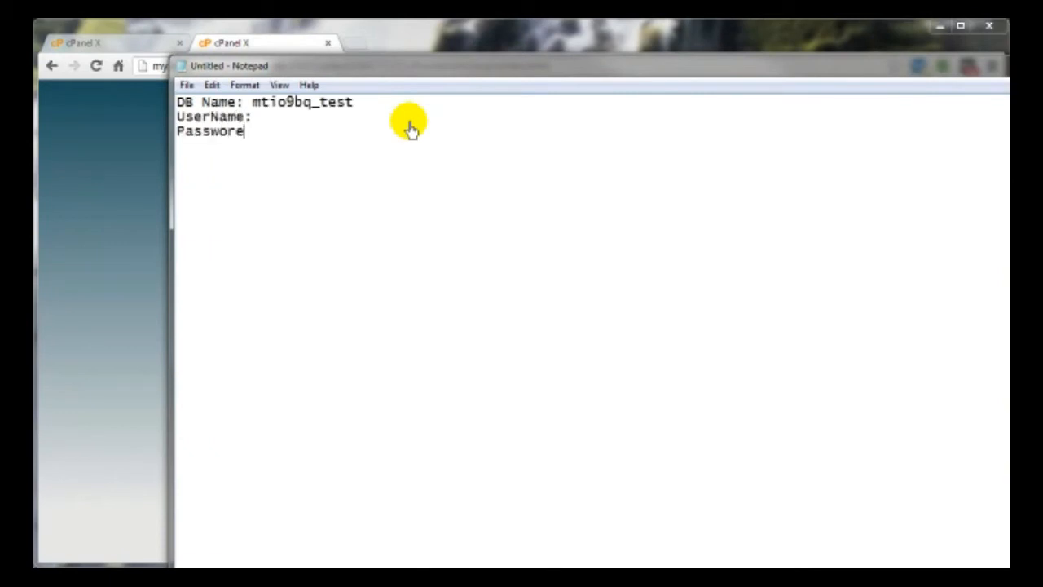
type(":")
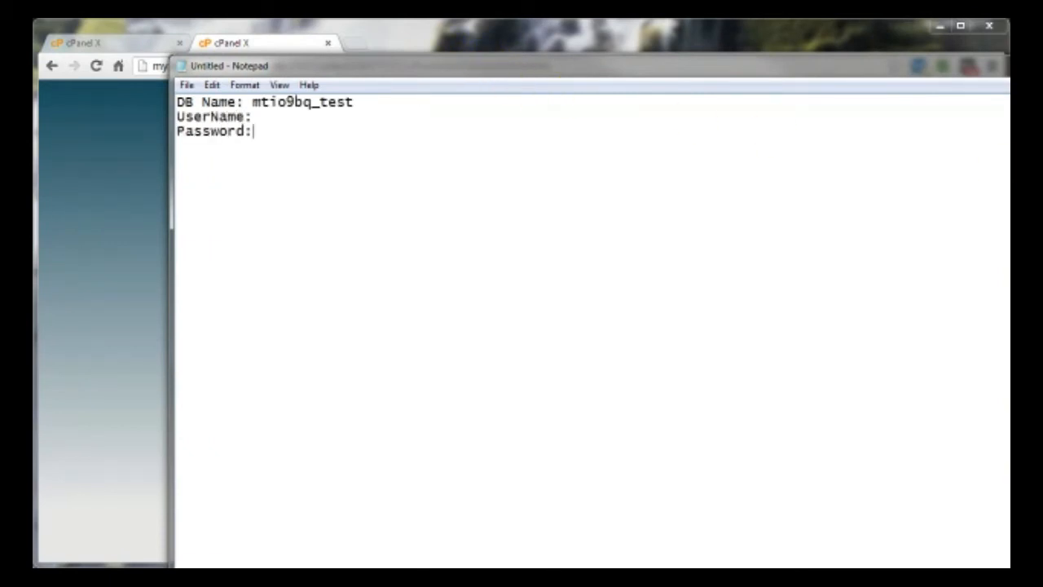
left_click_drag(1010, 284, 959, 284)
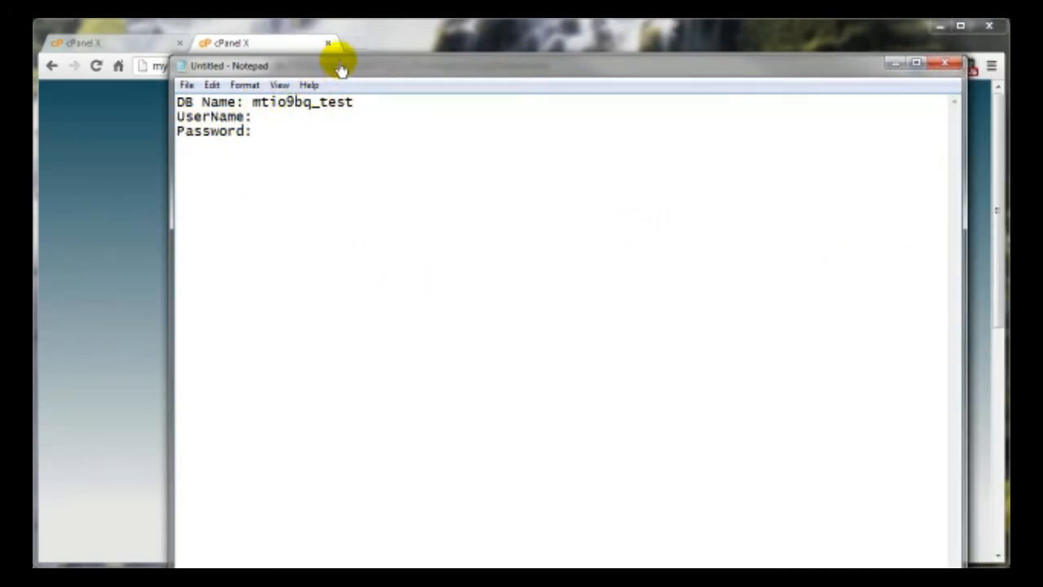
left_click_drag(342, 69, 1010, 106)
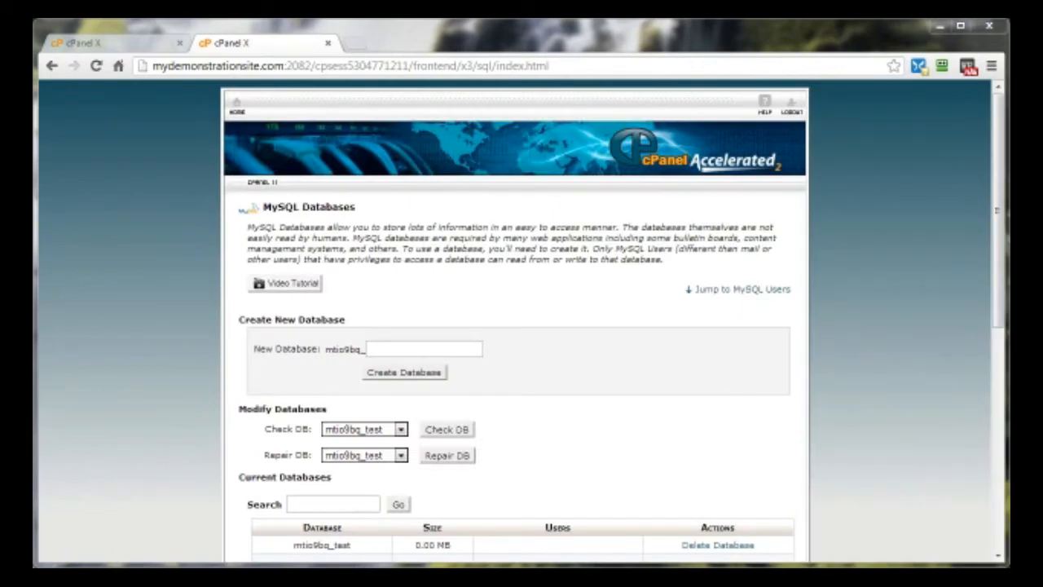
- Scroll to Add New User and replace the Username field's text with test
left_click(671, 433)
scroll(670, 433, "down", 3)
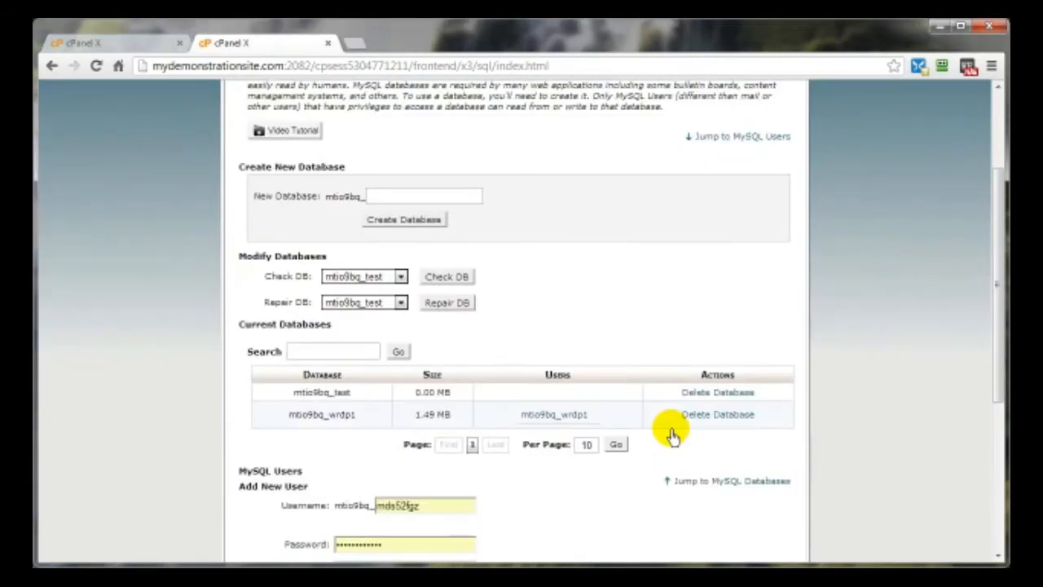
scroll(670, 432, "down", 1)
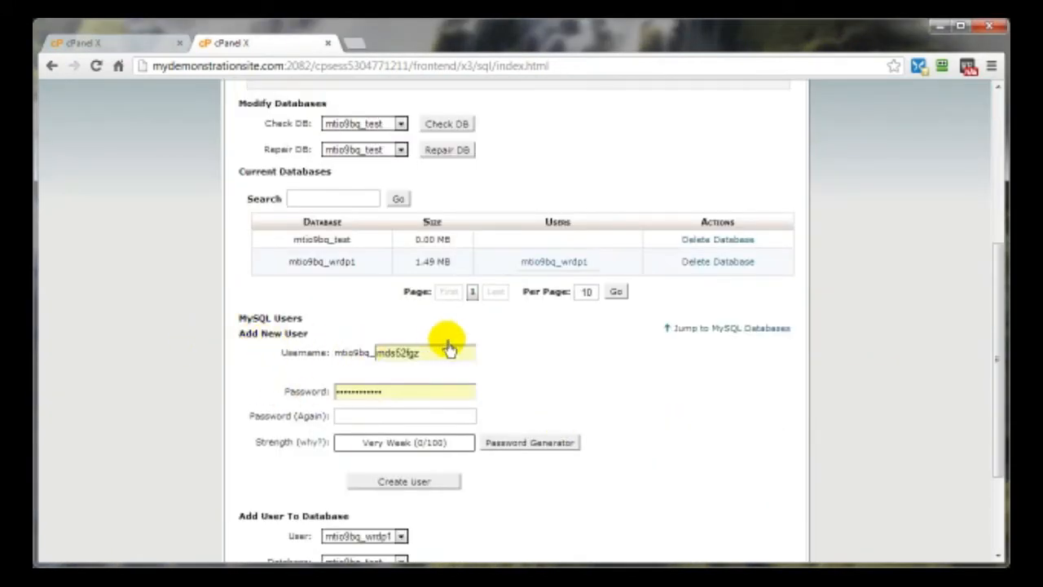
double_click(420, 355)
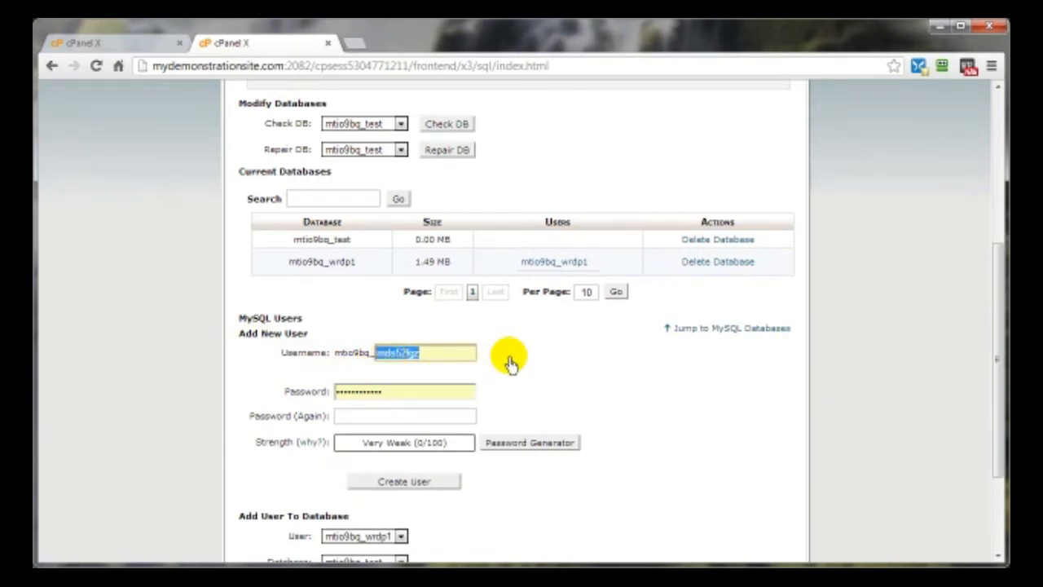
type("test")
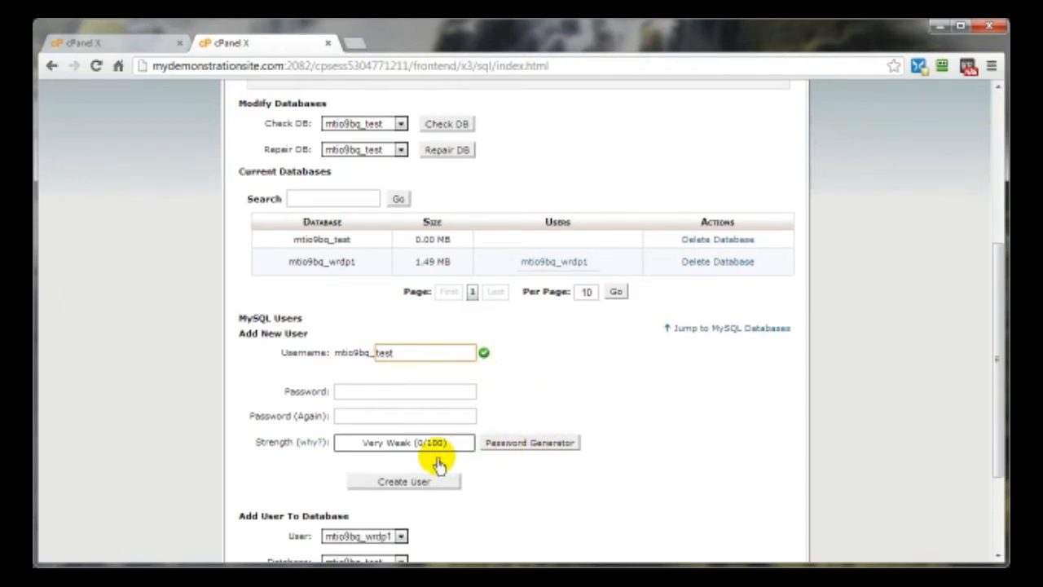
- Generate and copy a strong password, apply it to both fields, and create the test MySQL user
left_click(530, 447)
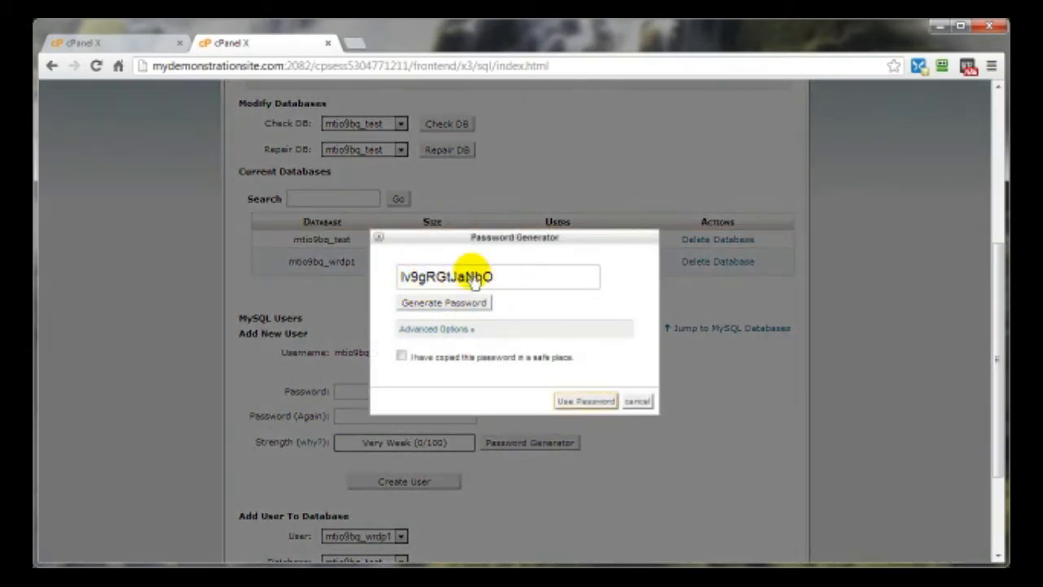
left_click(421, 314)
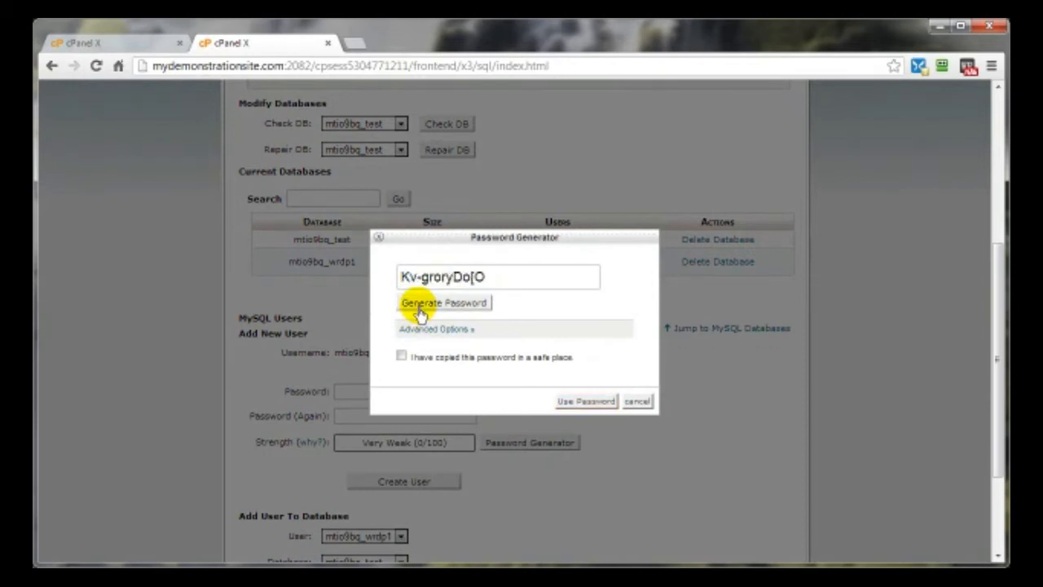
left_click(417, 308)
left_click(417, 308)
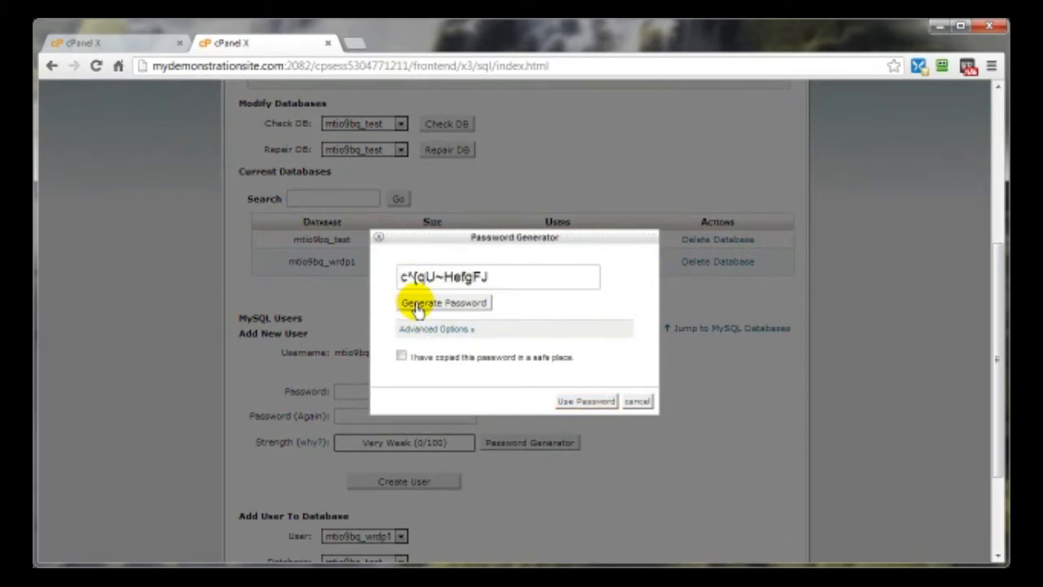
left_click_drag(496, 275, 397, 279)
right_click(452, 279)
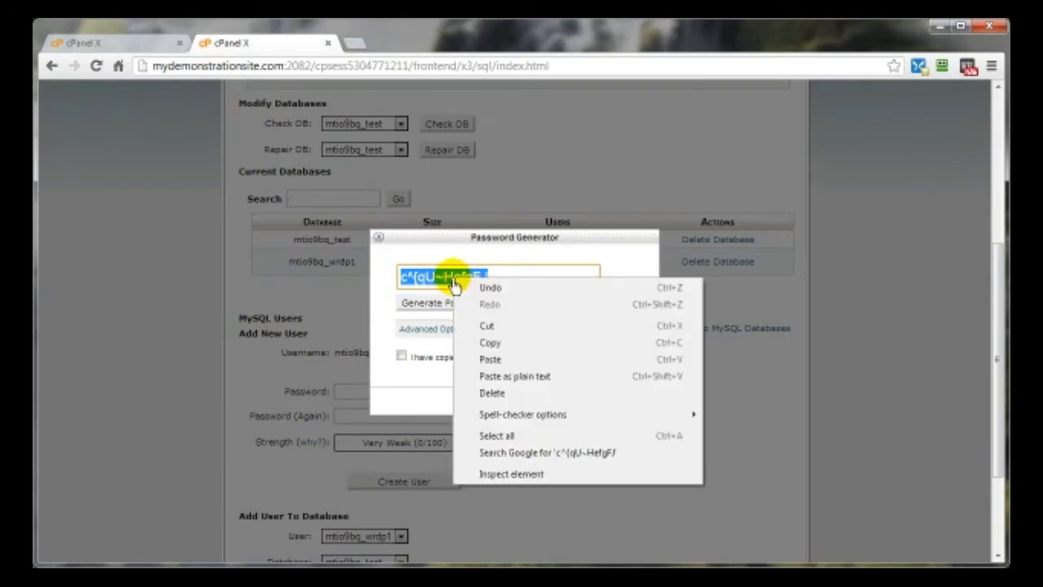
left_click(497, 344)
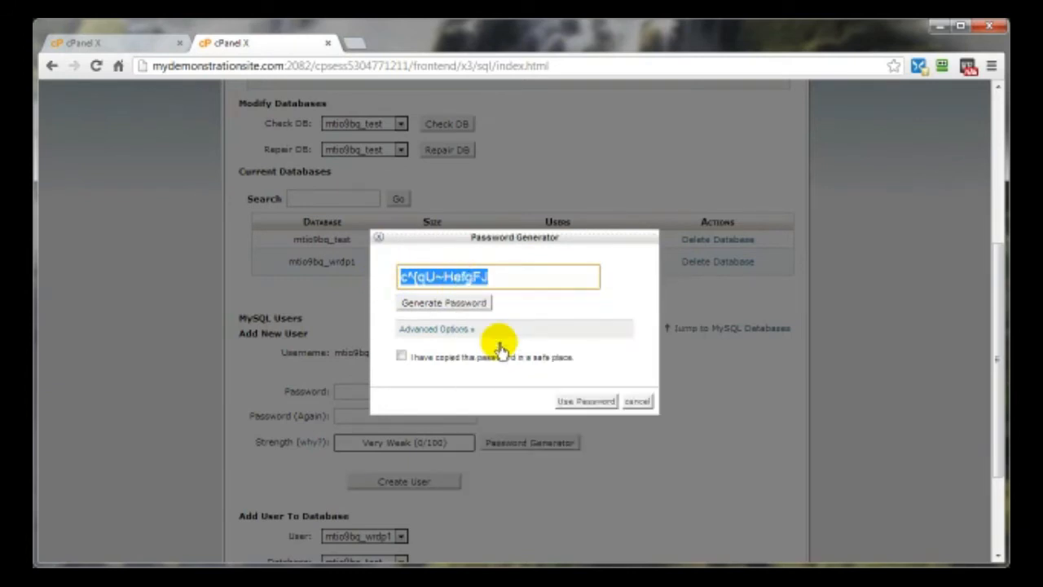
left_click(401, 359)
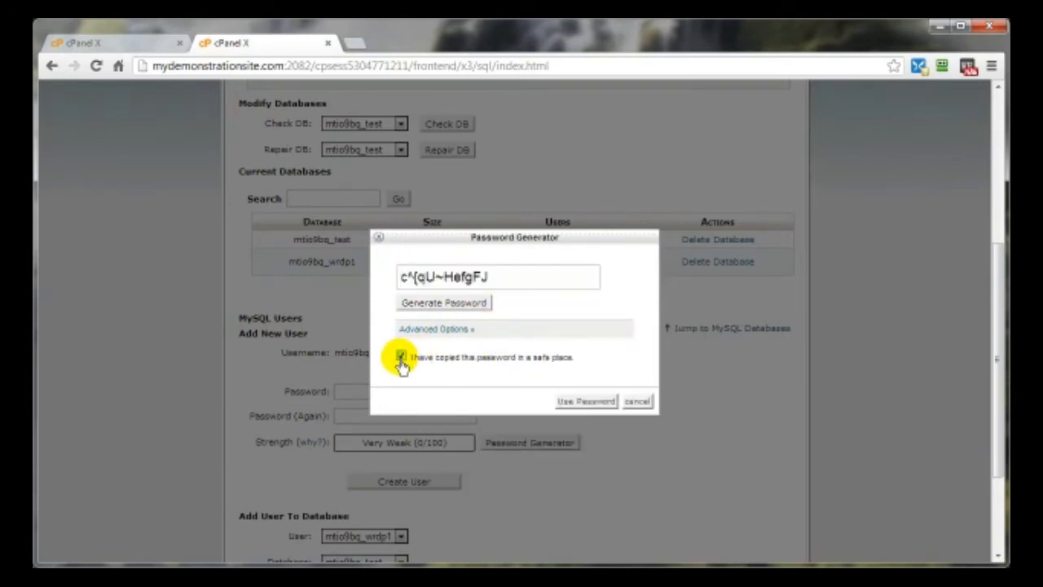
left_click(585, 402)
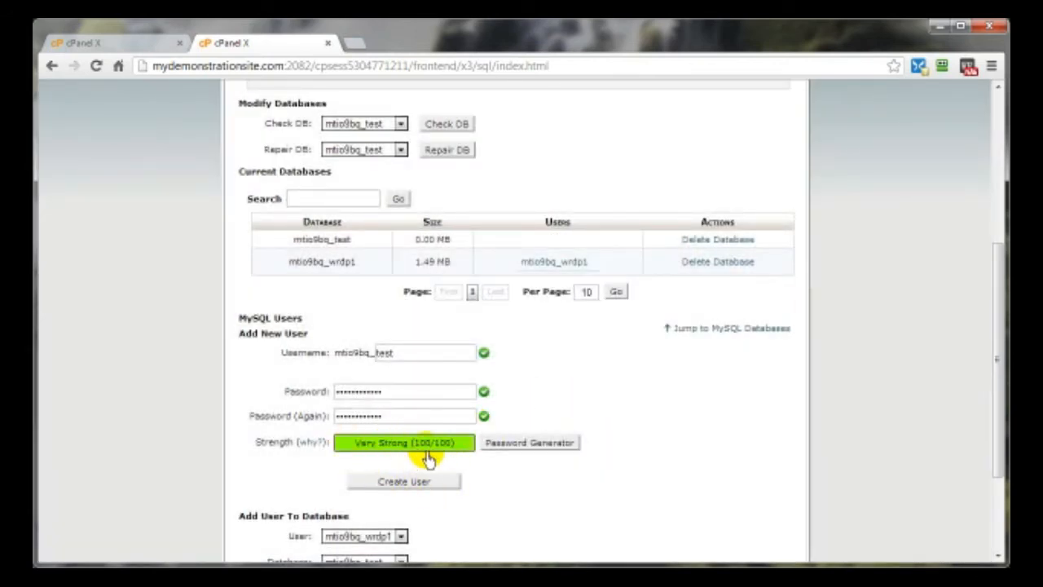
left_click(383, 483)
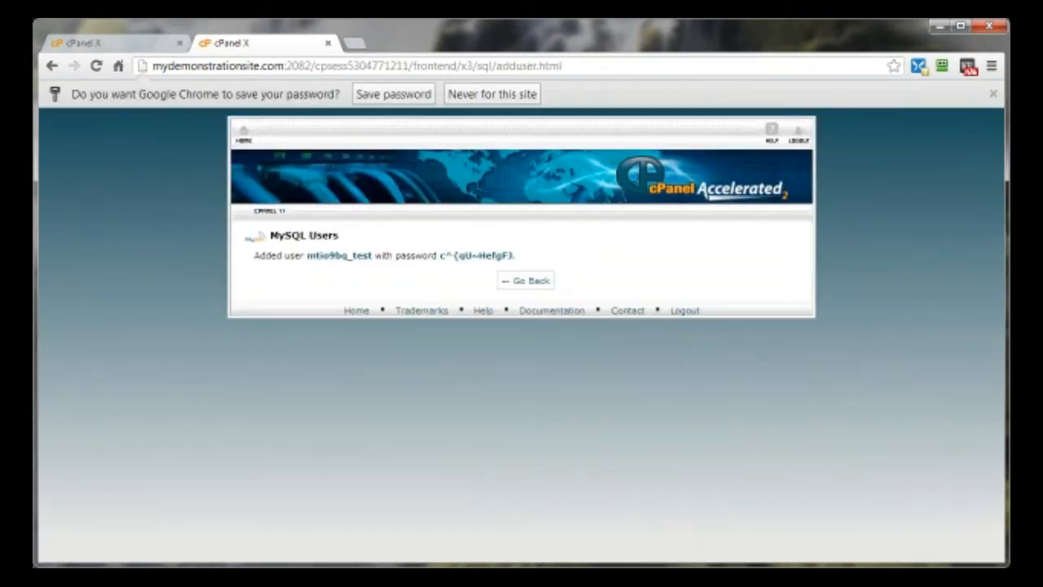
- Paste the generated password after 'Password:' in the Notepad note
key("alt+Tab")
left_click_drag(342, 111, 329, 113)
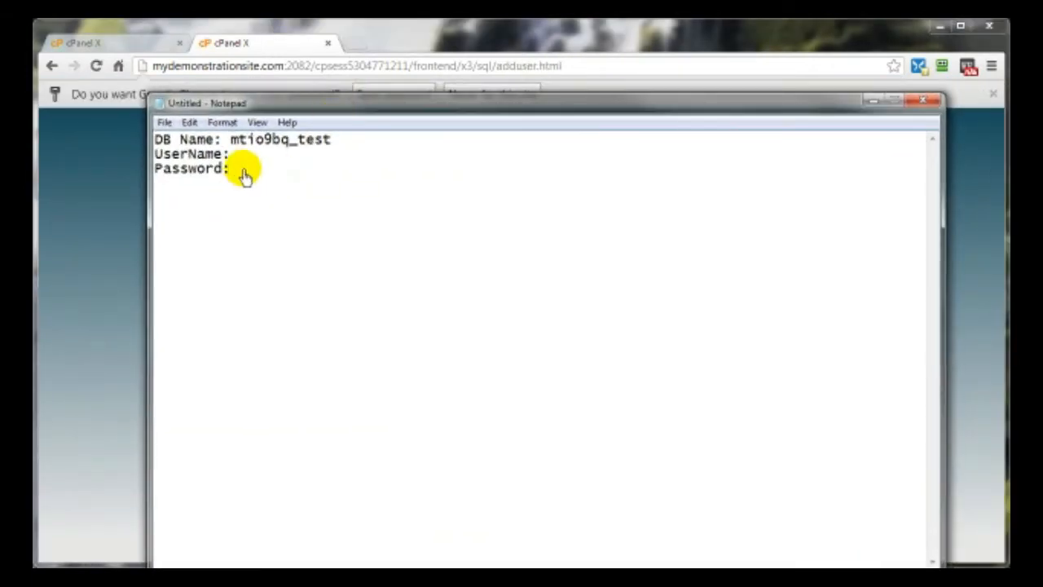
right_click(244, 171)
left_click(281, 235)
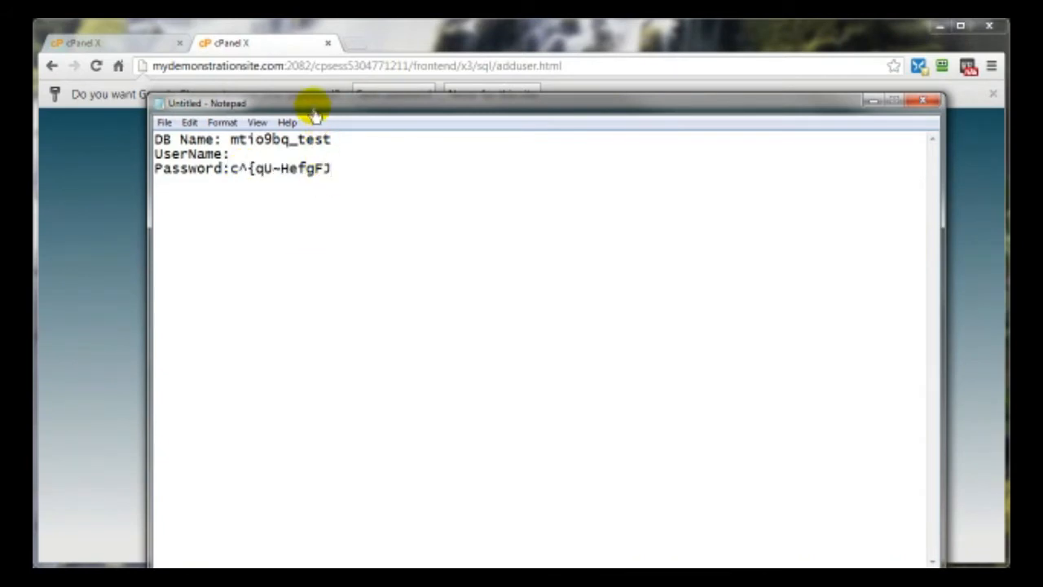
- Copy the database name into the 'UserName:' line, then return to cPanel's MySQL Databases page
left_click_drag(316, 112, 318, 311)
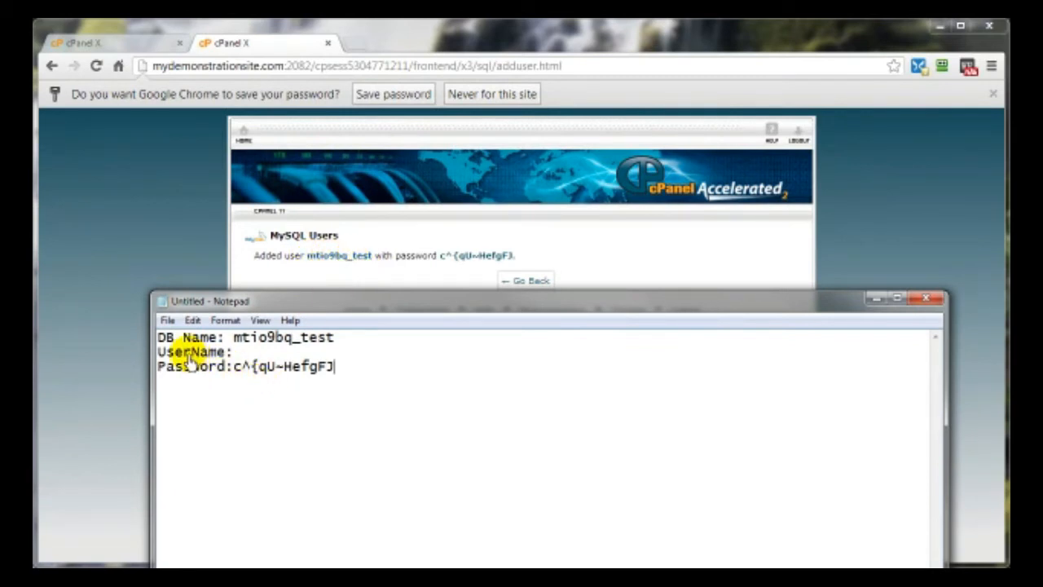
left_click_drag(233, 338, 334, 347)
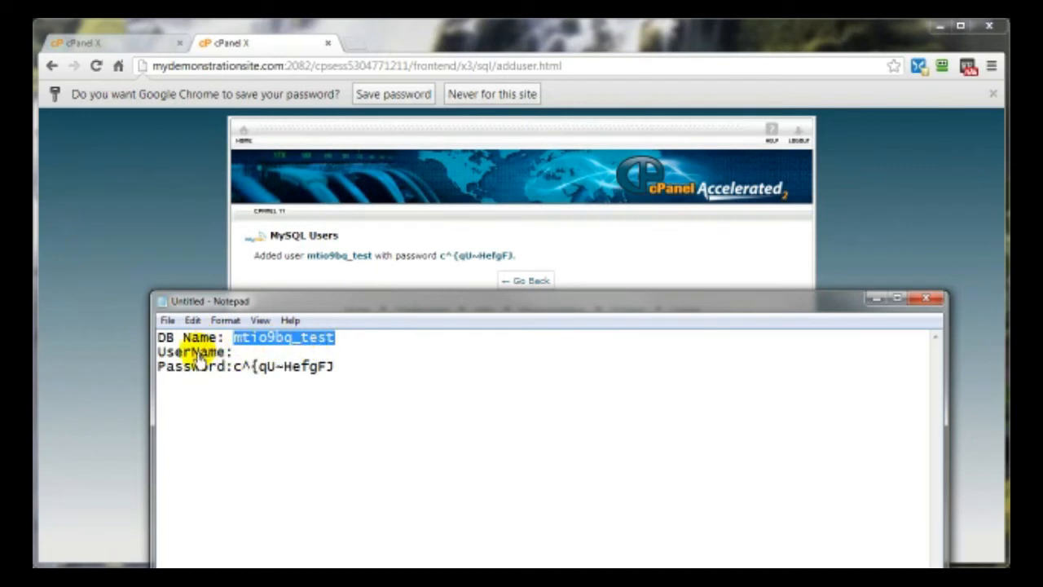
right_click(249, 344)
left_click(284, 384)
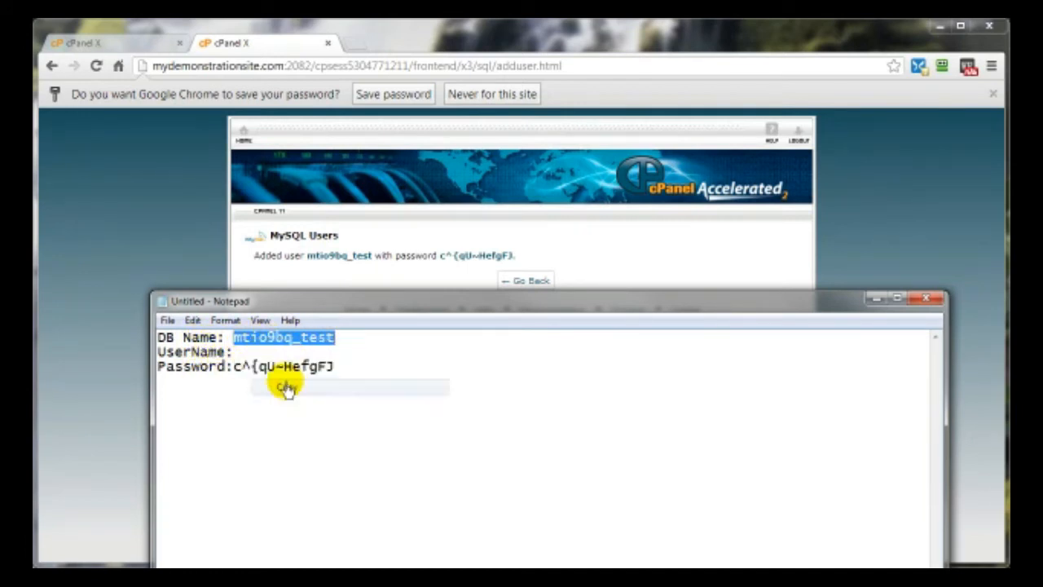
left_click(244, 356)
right_click(254, 358)
left_click(275, 419)
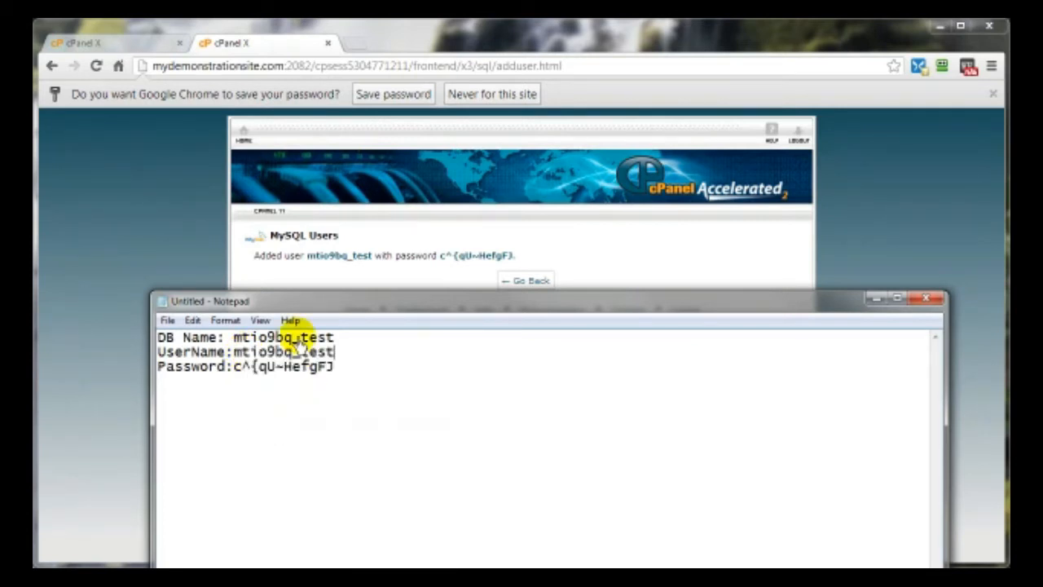
left_click_drag(286, 303, 798, 220)
left_click(525, 282)
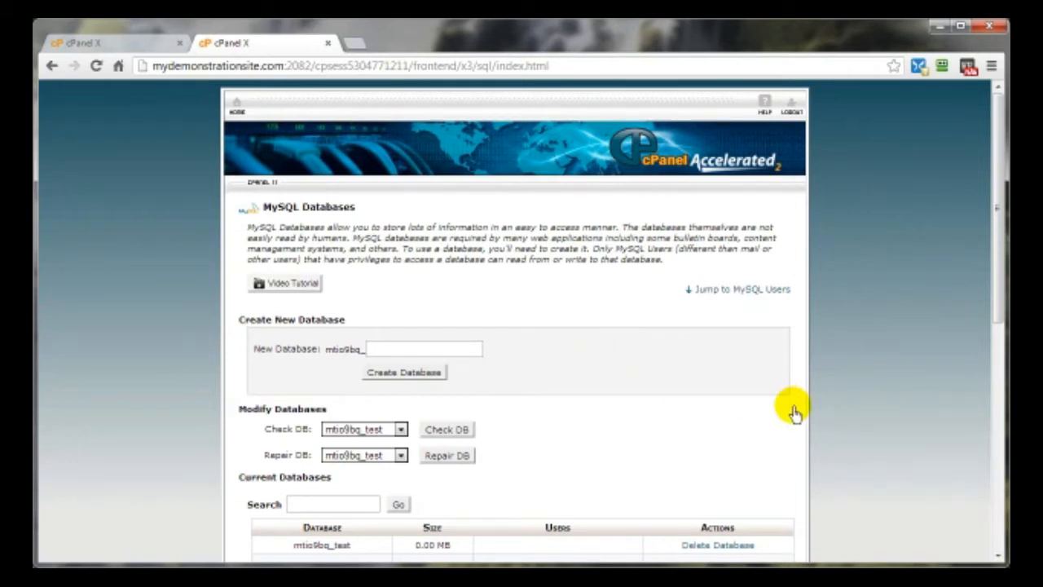
- Scroll down the MySQL Databases page to the Add User To Database section
scroll(795, 413, "down", 5)
scroll(794, 414, "down", 1)
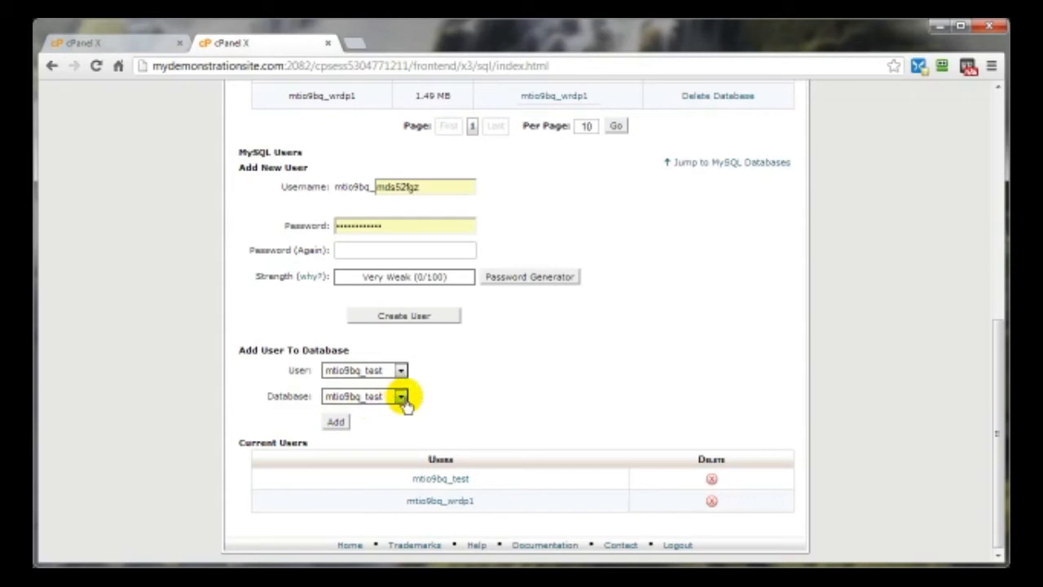
- Add the _test user to the _test database to reach its Manage User Privileges page
left_click(336, 423)
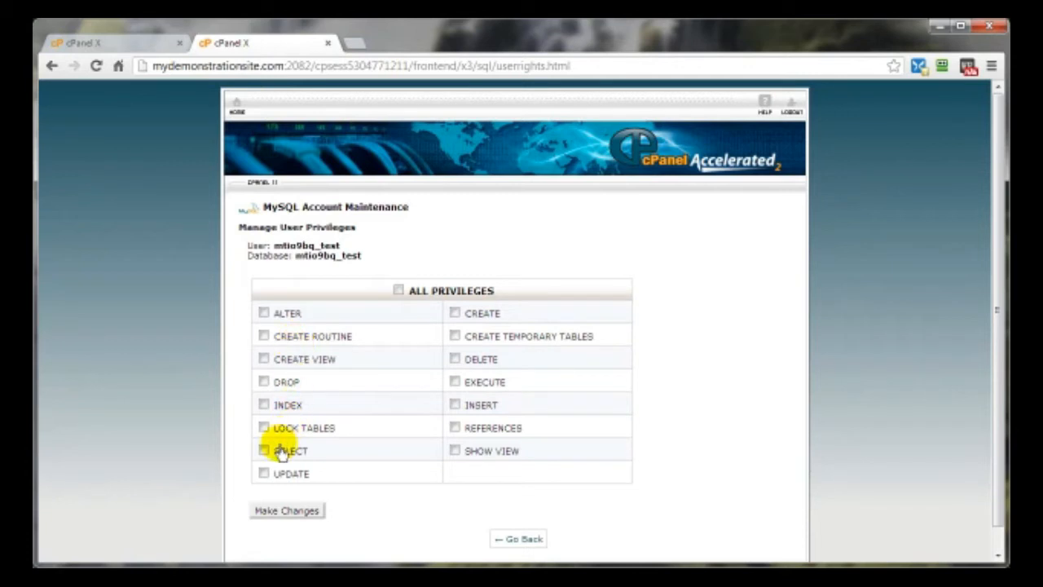
- Grant the _test user ALL PRIVILEGES on the _test database and return to MySQL Databases
left_click(397, 292)
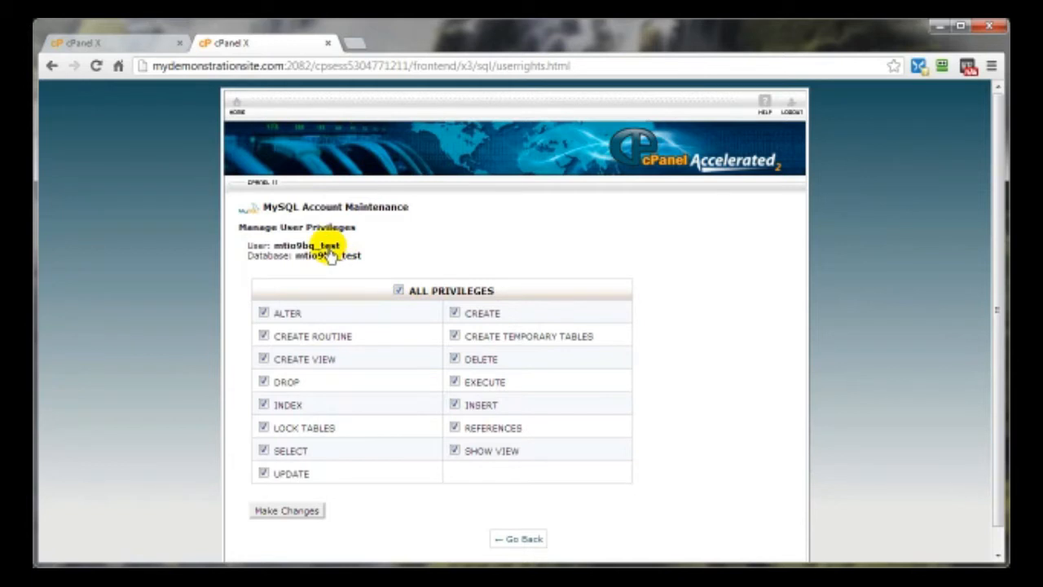
left_click(295, 512)
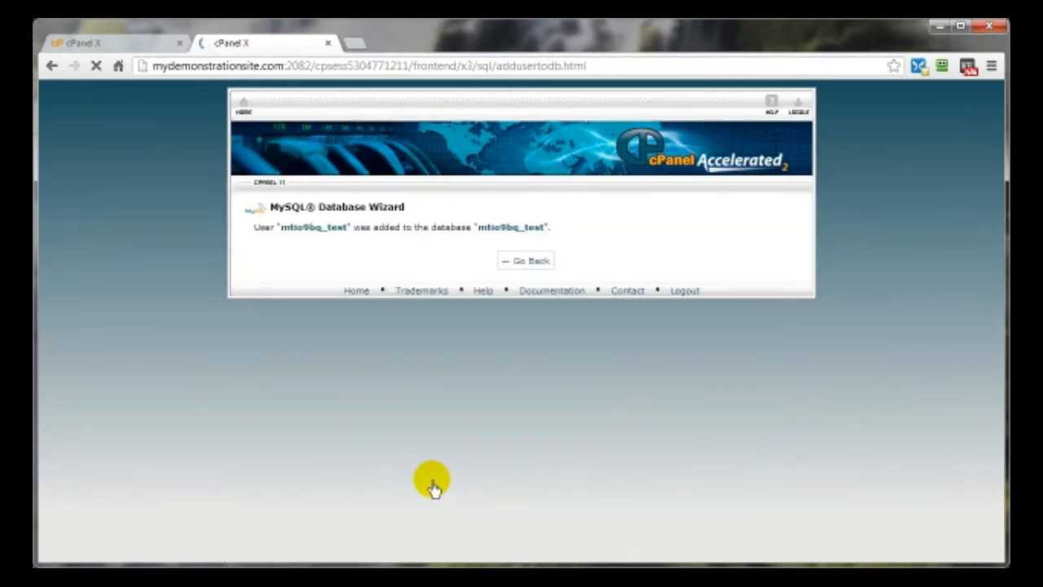
left_click(522, 260)
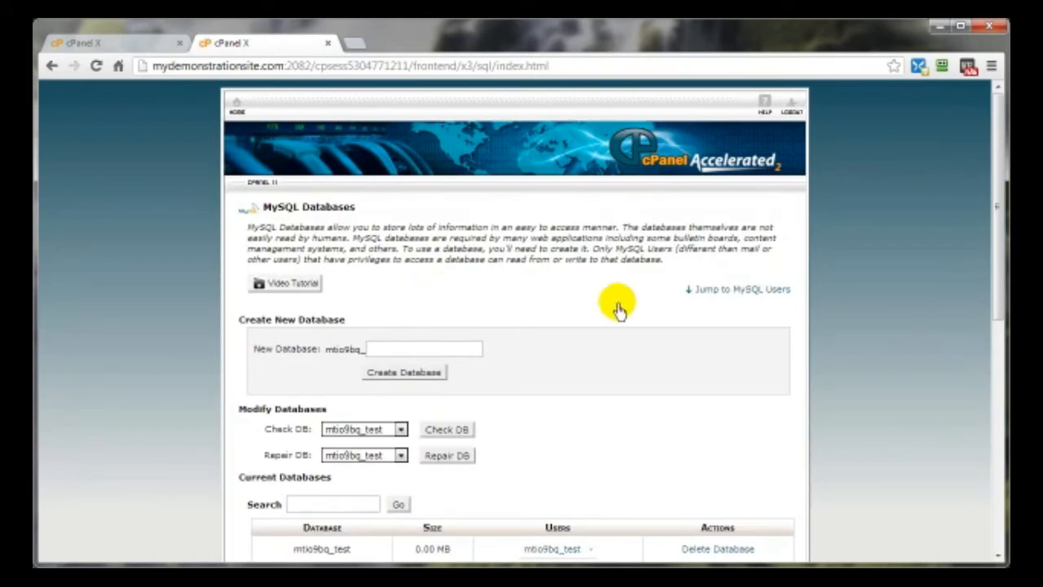
scroll(618, 313, "down", 6)
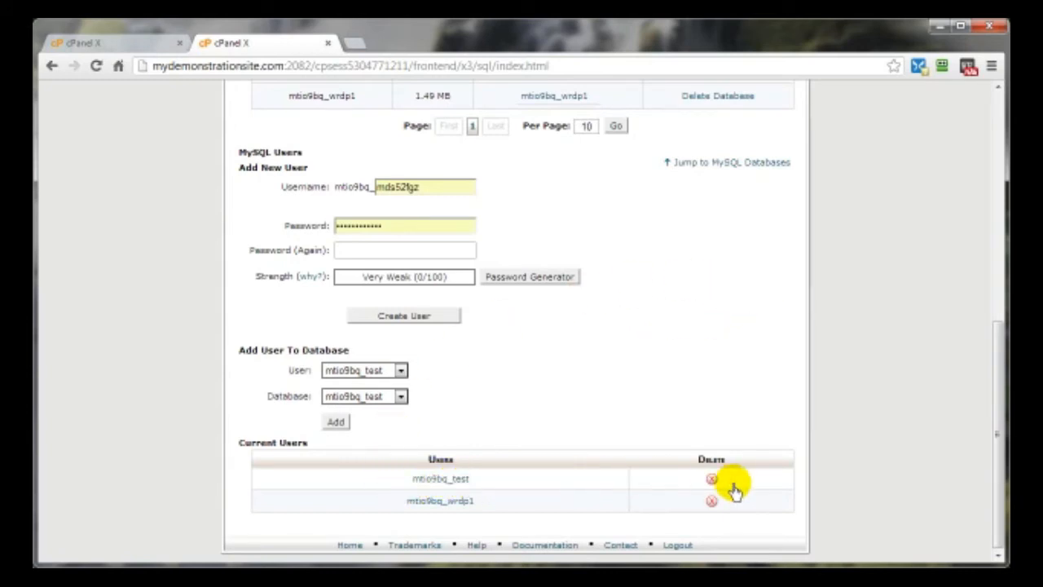
scroll(799, 419, "up", 3)
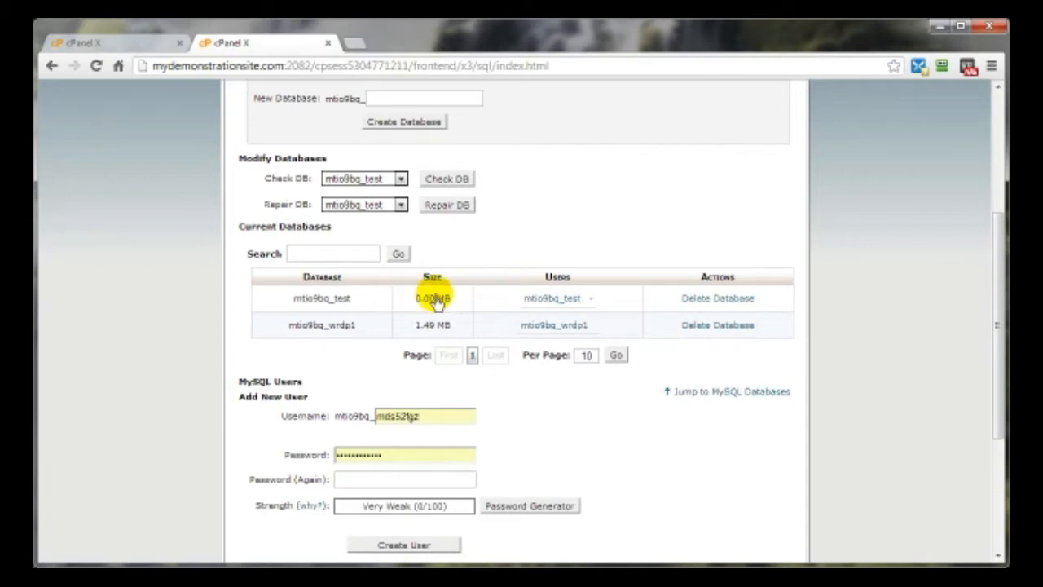
- Go back to cPanel Home and launch phpMyAdmin from the Databases section
scroll(709, 450, "up", 3)
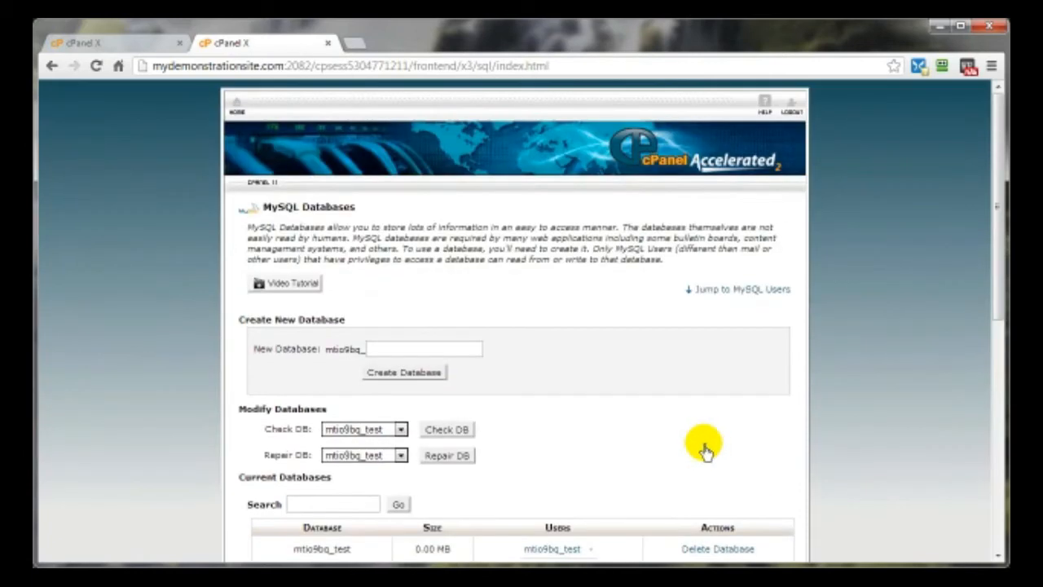
left_click(236, 105)
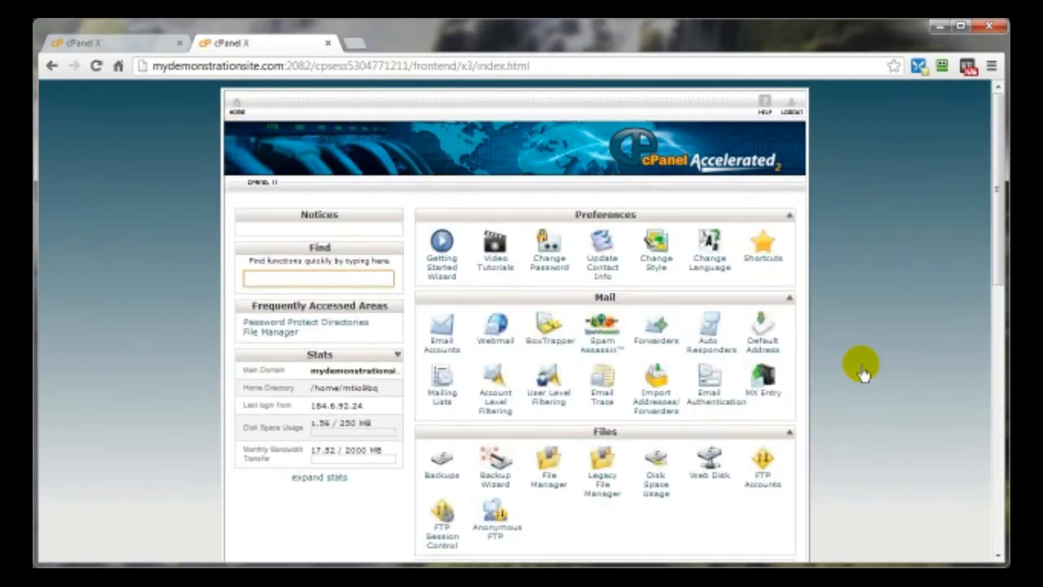
scroll(887, 384, "down", 7)
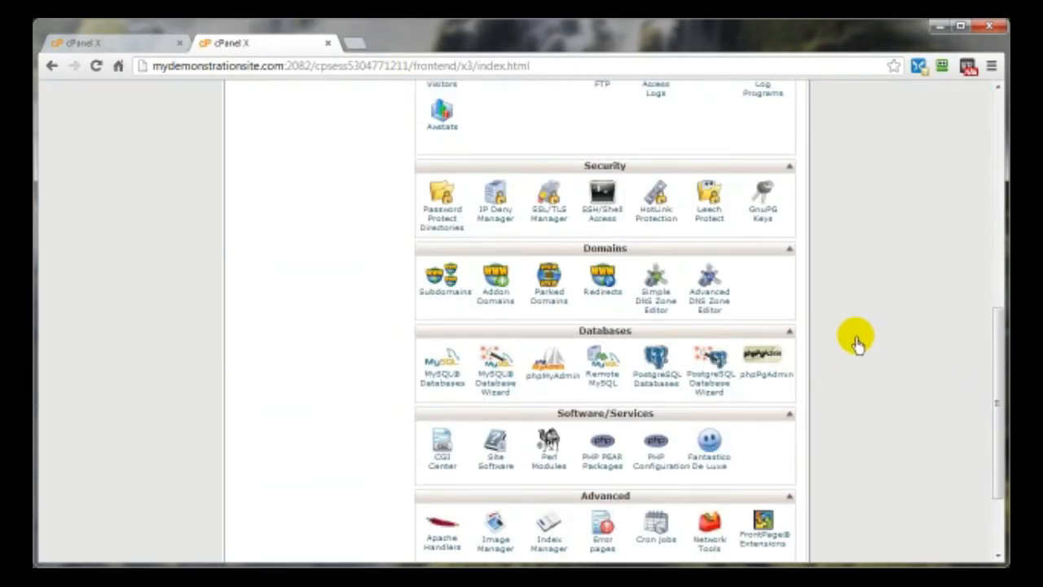
left_click(556, 381)
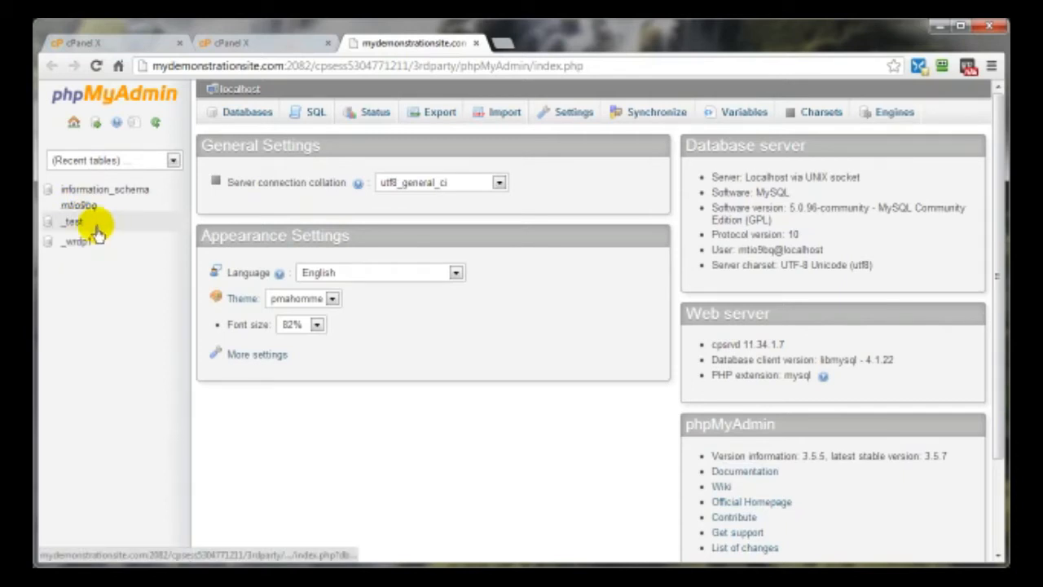
- Compare the _test and _wrdp1 table lists, then go to the Import page for the empty _test database
left_click(73, 226)
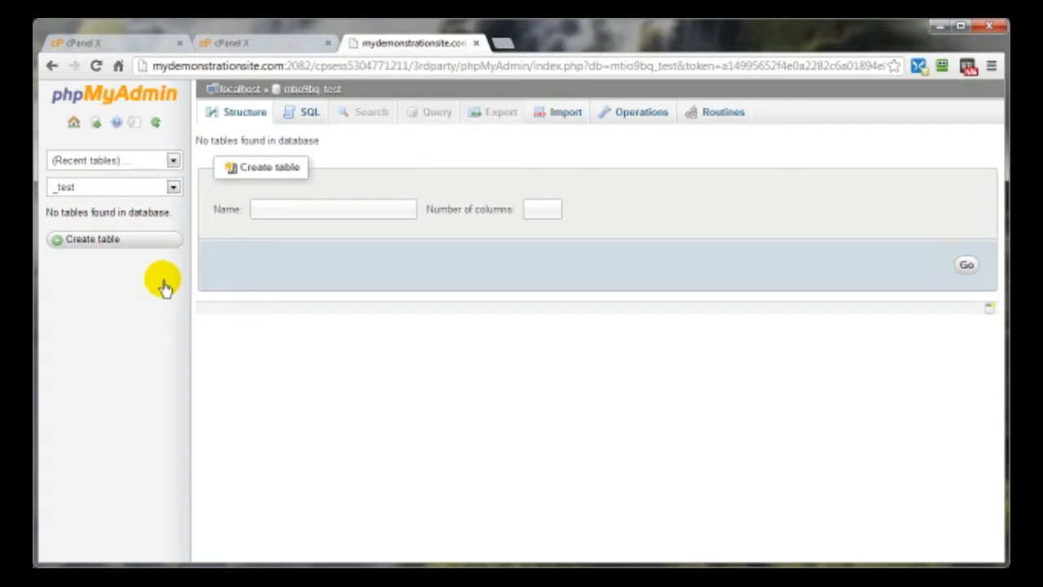
left_click(51, 70)
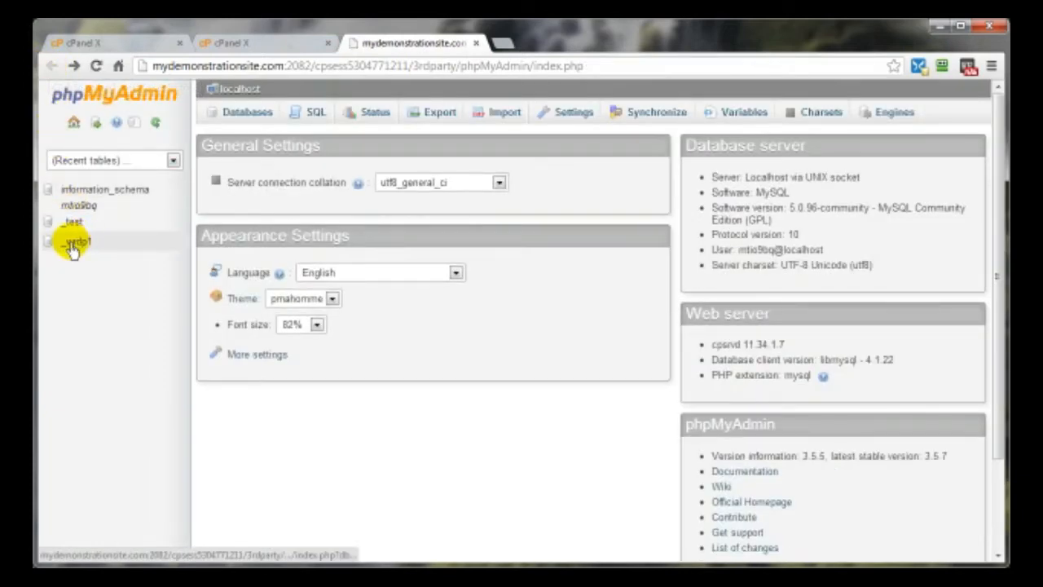
left_click(79, 244)
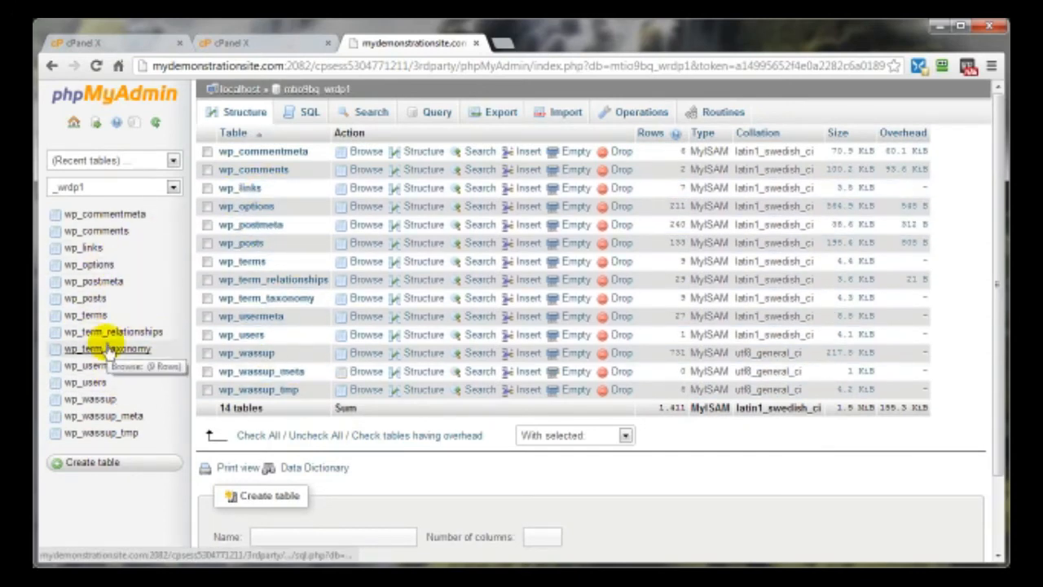
left_click(51, 67)
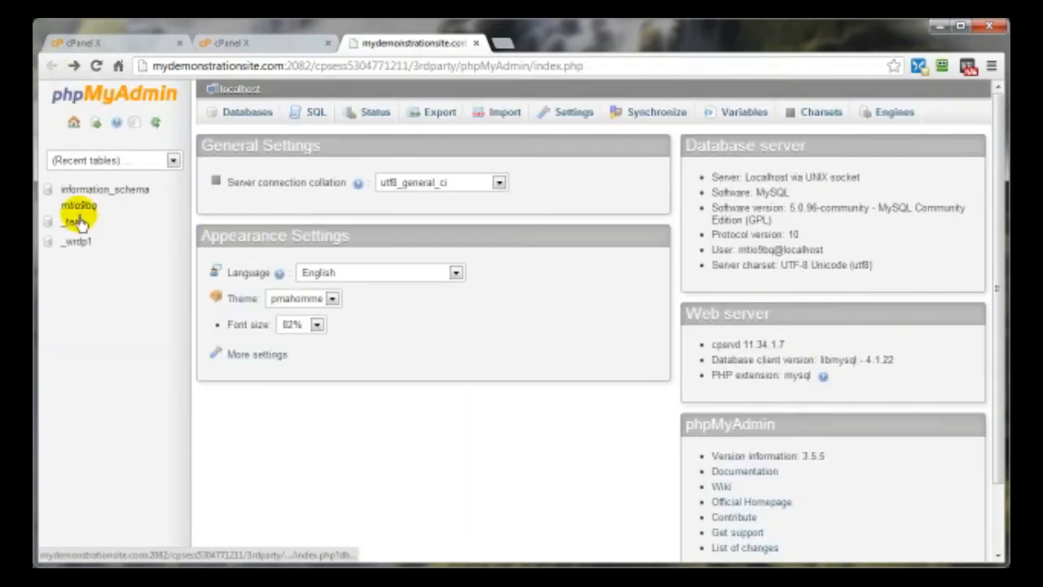
left_click(76, 222)
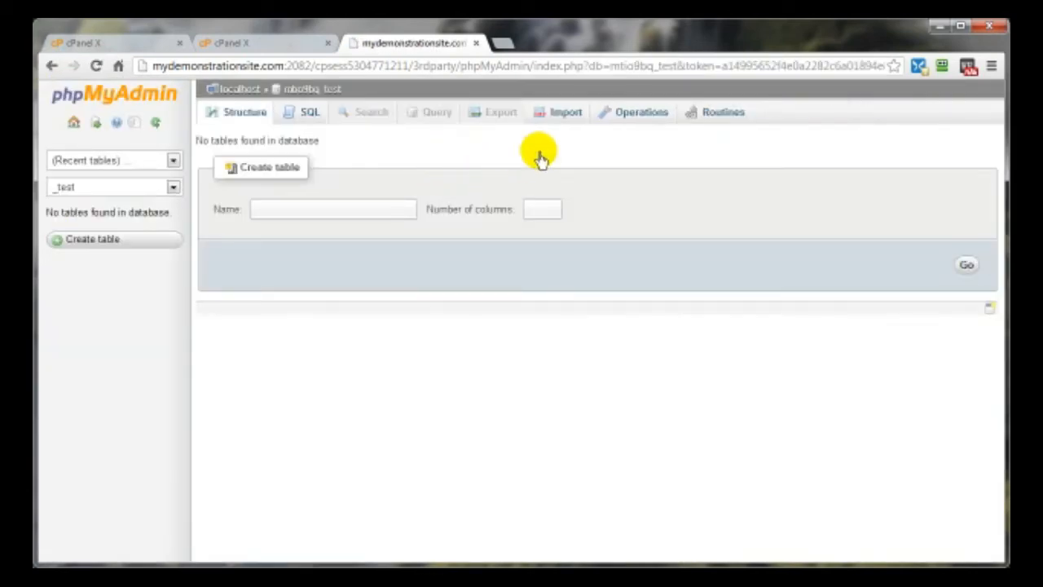
left_click(566, 113)
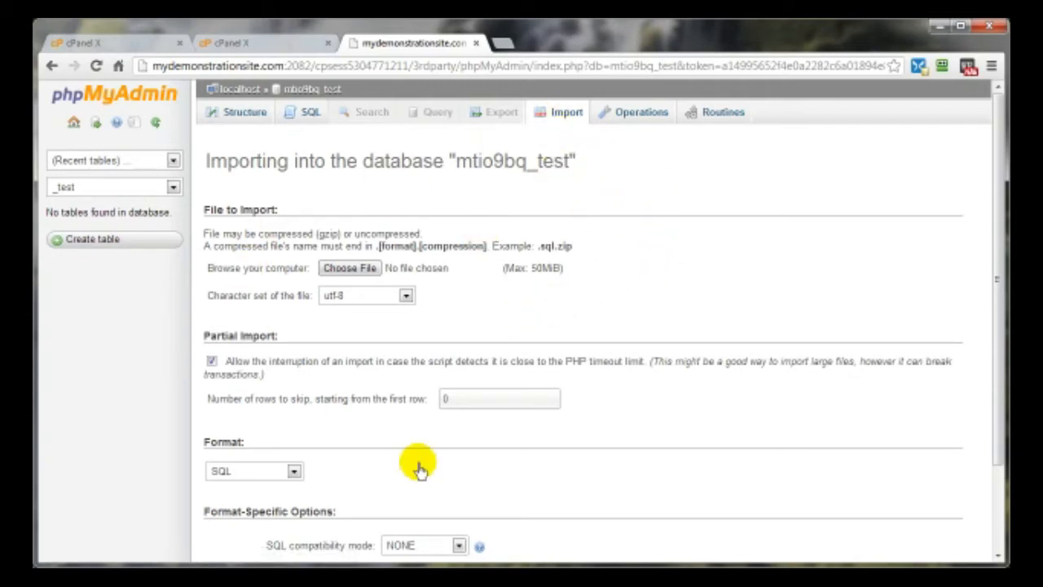
- Import the file mds52fgz_wrdp1.sql into _test with SQL as the format
scroll(477, 273, "down", 3)
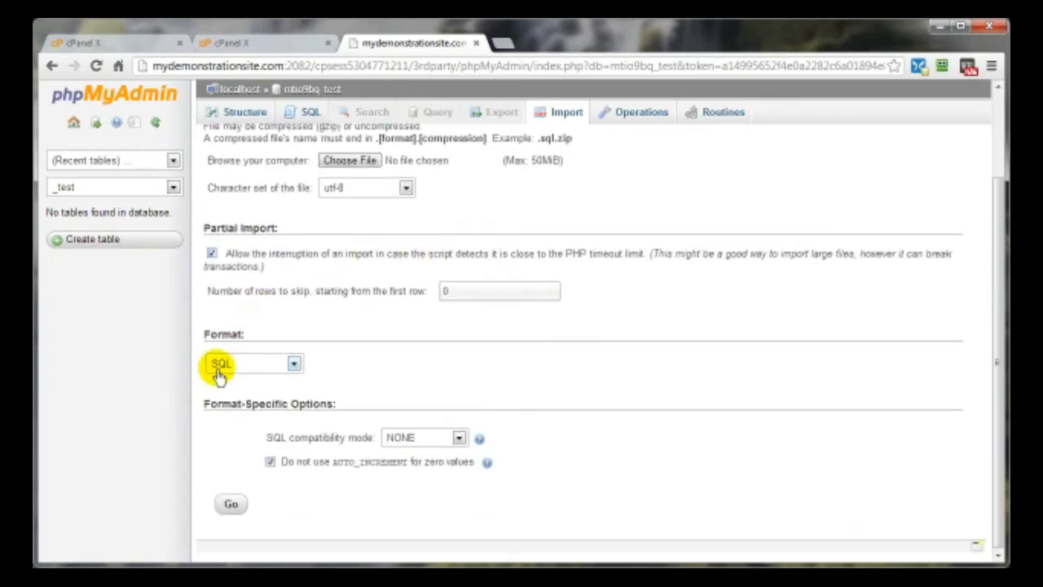
left_click(291, 366)
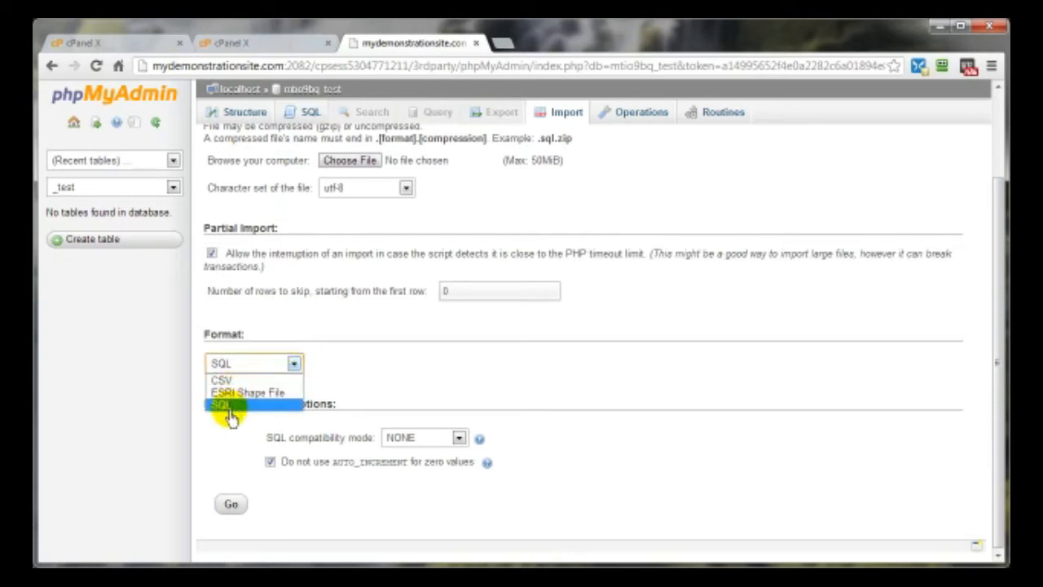
left_click(362, 359)
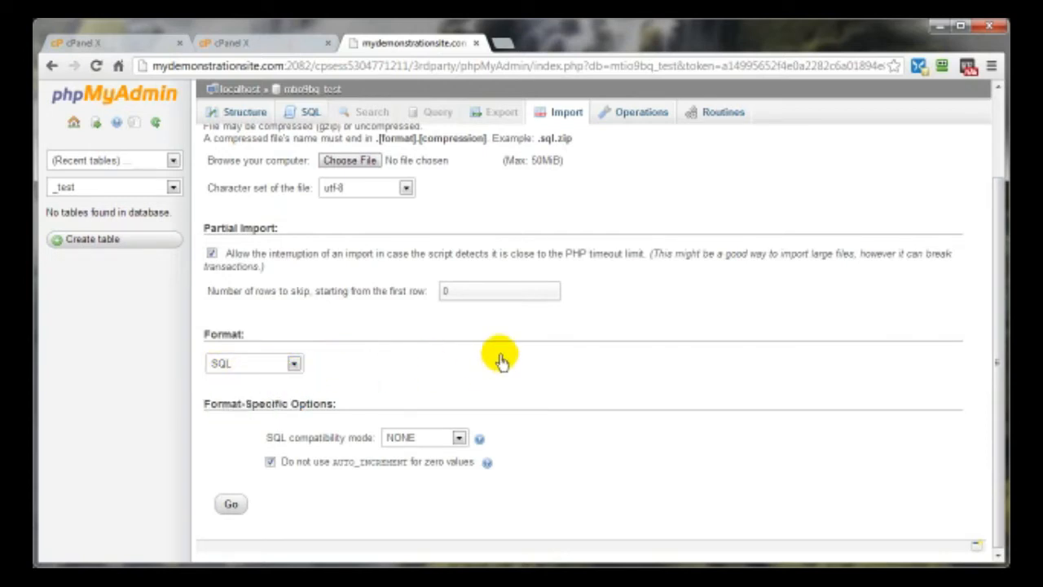
left_click(346, 161)
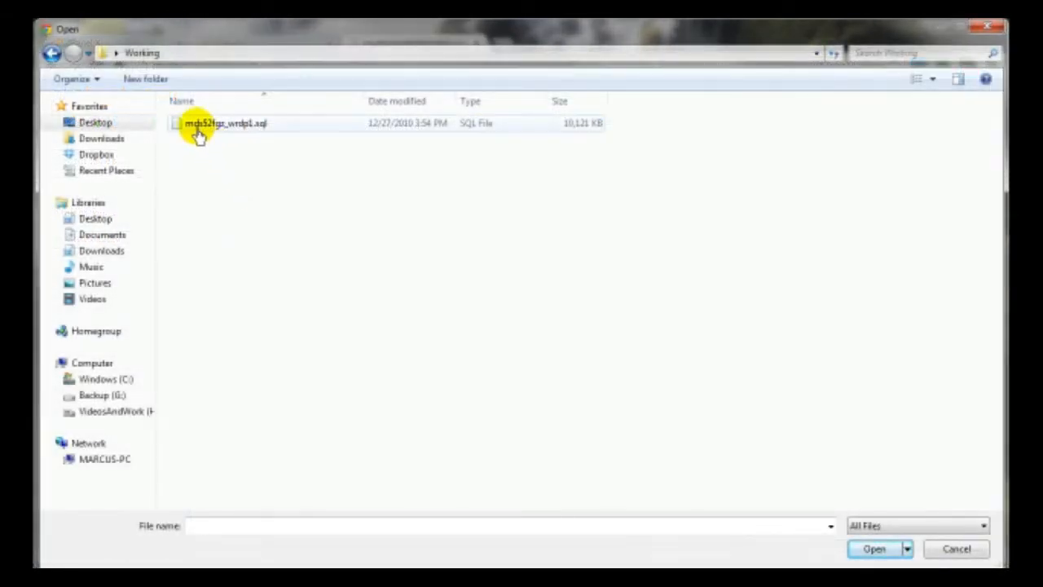
left_click(241, 134)
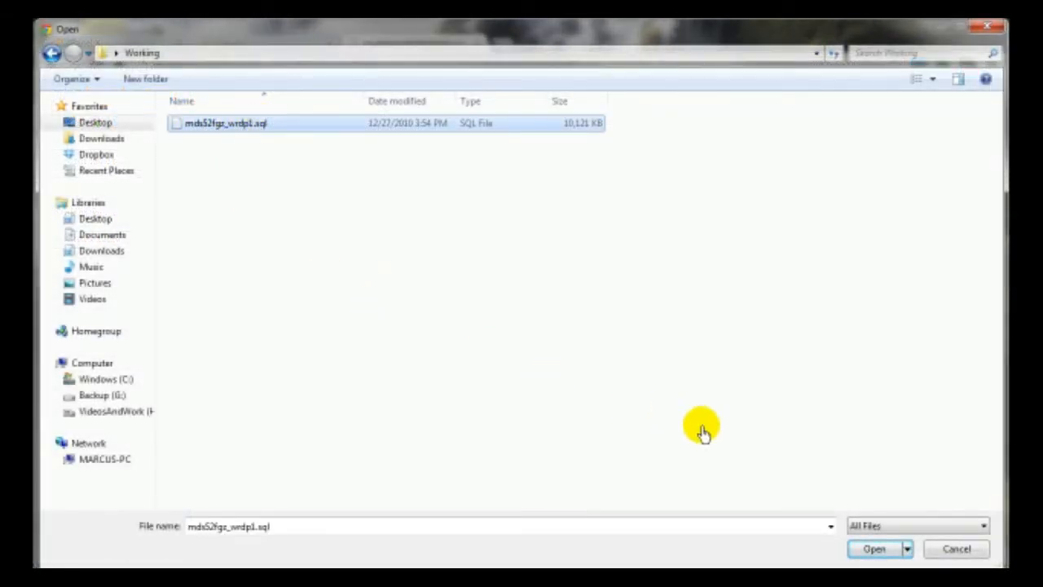
left_click(877, 551)
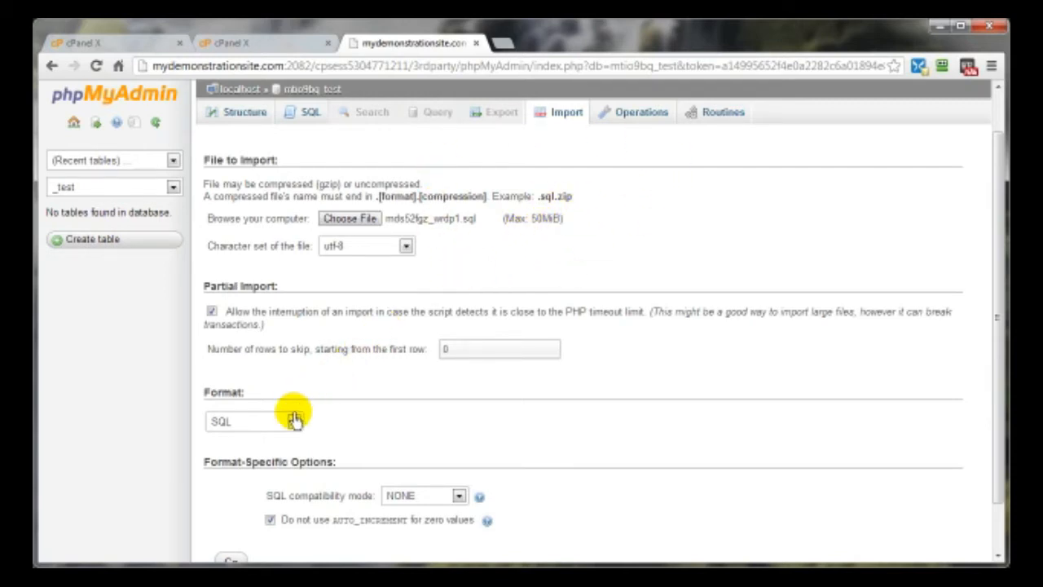
scroll(457, 414, "down", 1)
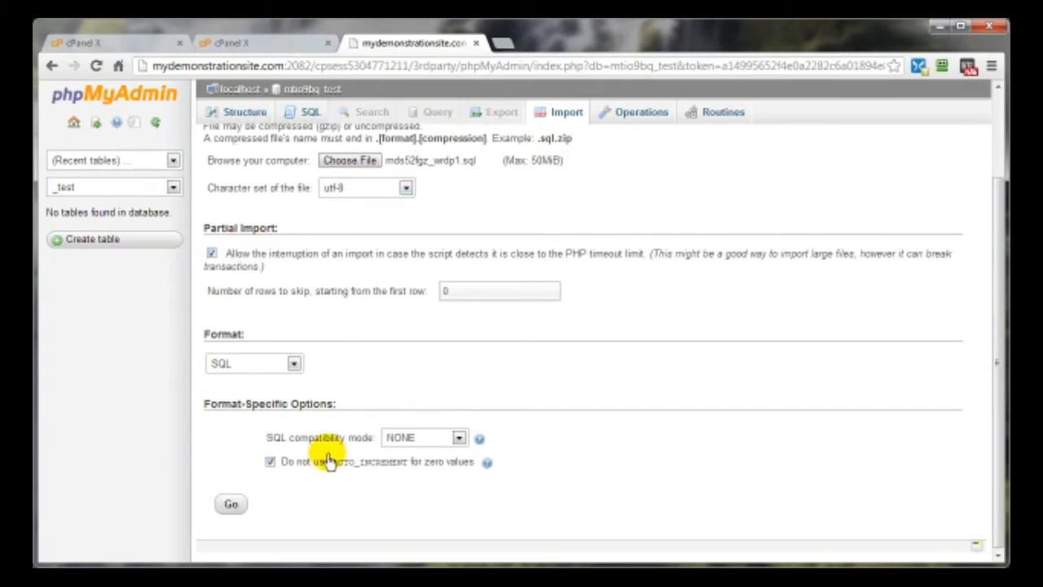
left_click(230, 506)
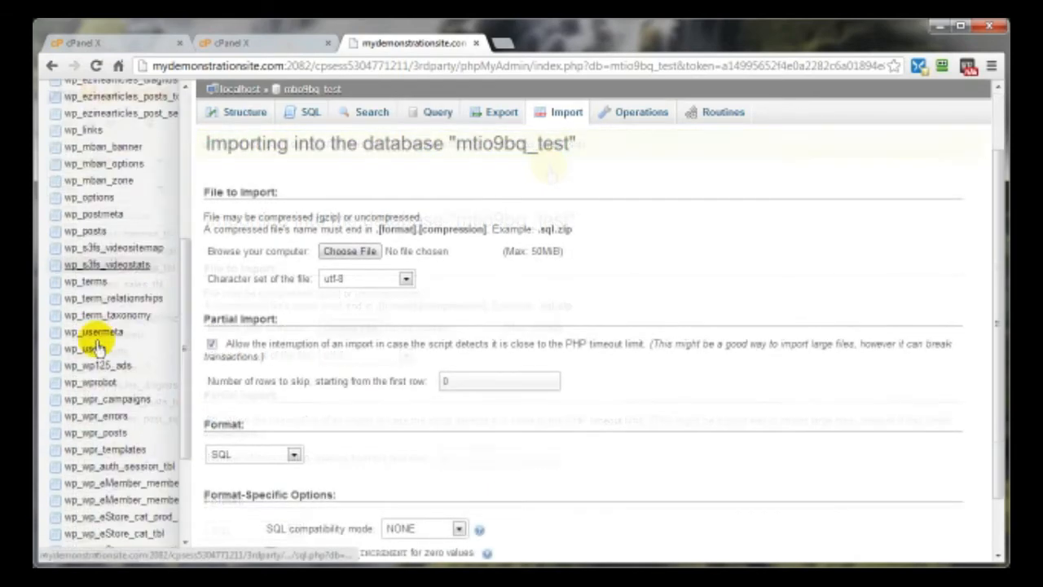
- Confirm the 247-query import and review the wp_ tables and row counts in _test
scroll(98, 348, "down", 2)
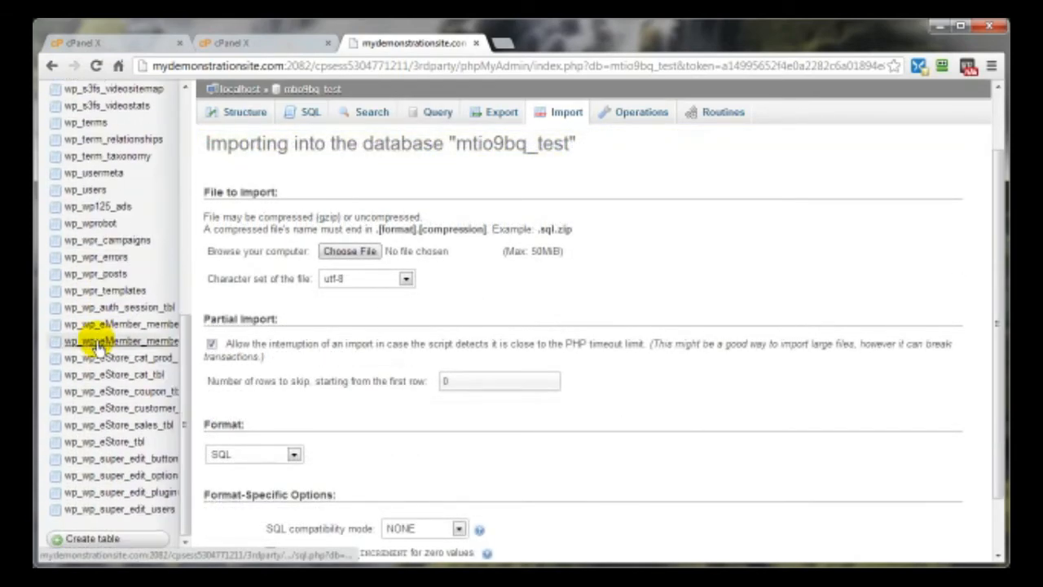
scroll(96, 474, "up", 1)
scroll(96, 477, "up", 6)
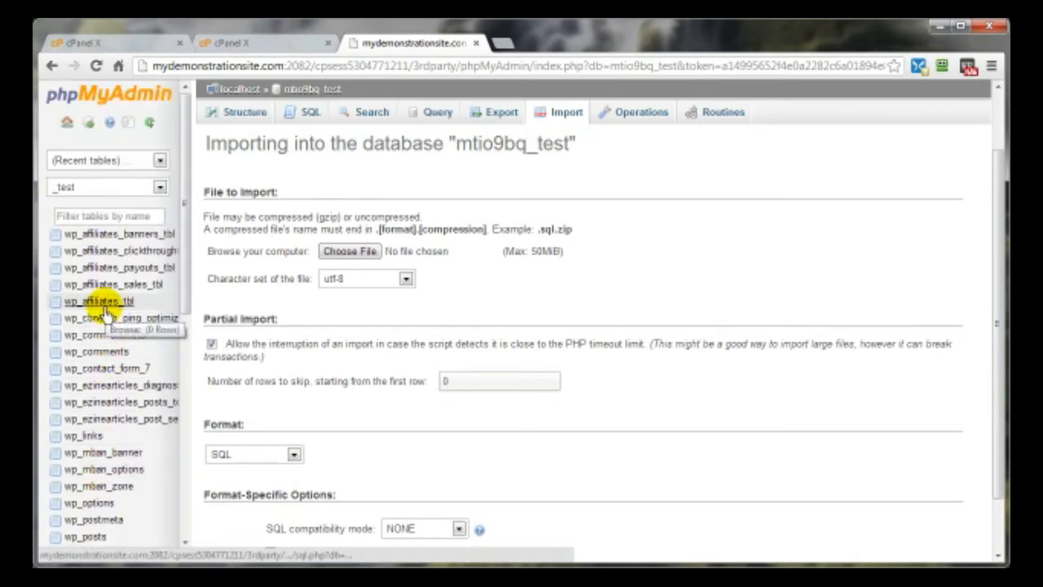
left_click(231, 114)
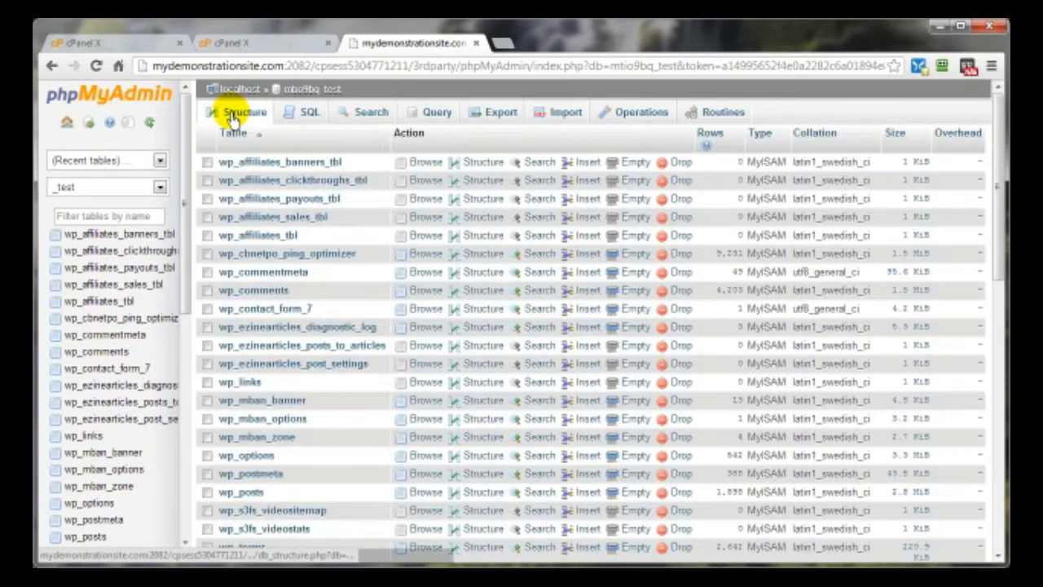
scroll(628, 309, "down", 10)
scroll(631, 325, "up", 10)
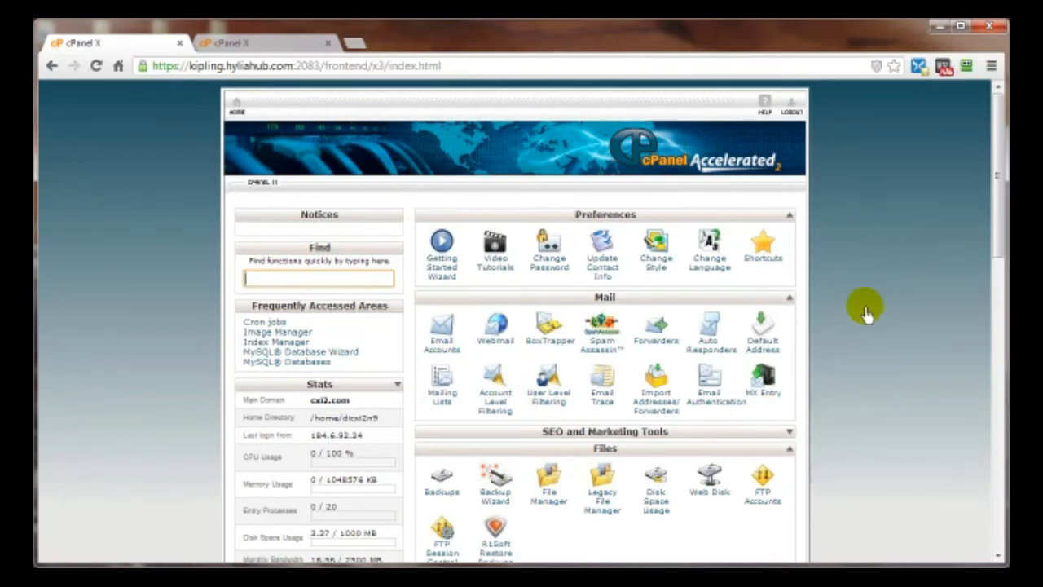
scroll(865, 314, "down", 7)
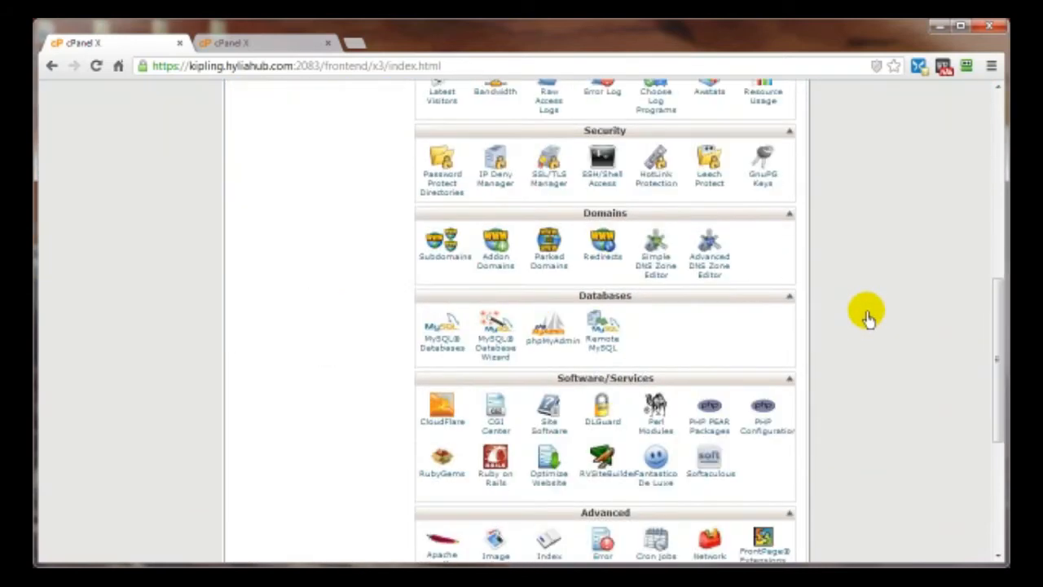
scroll(866, 316, "down", 1)
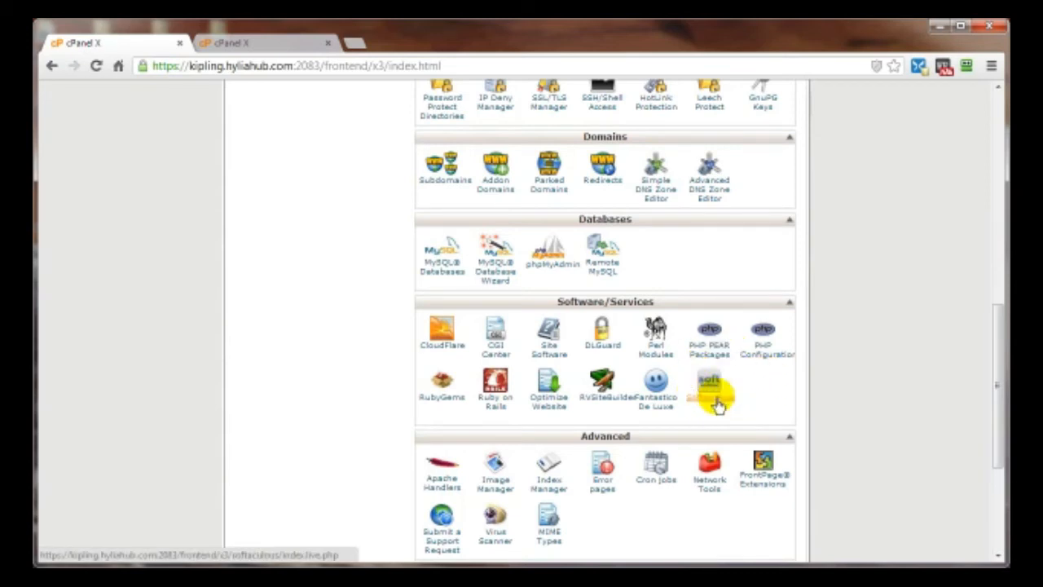
- Open Fantastico De Luxe and go to WordPress in its Blogs list
left_click(657, 405)
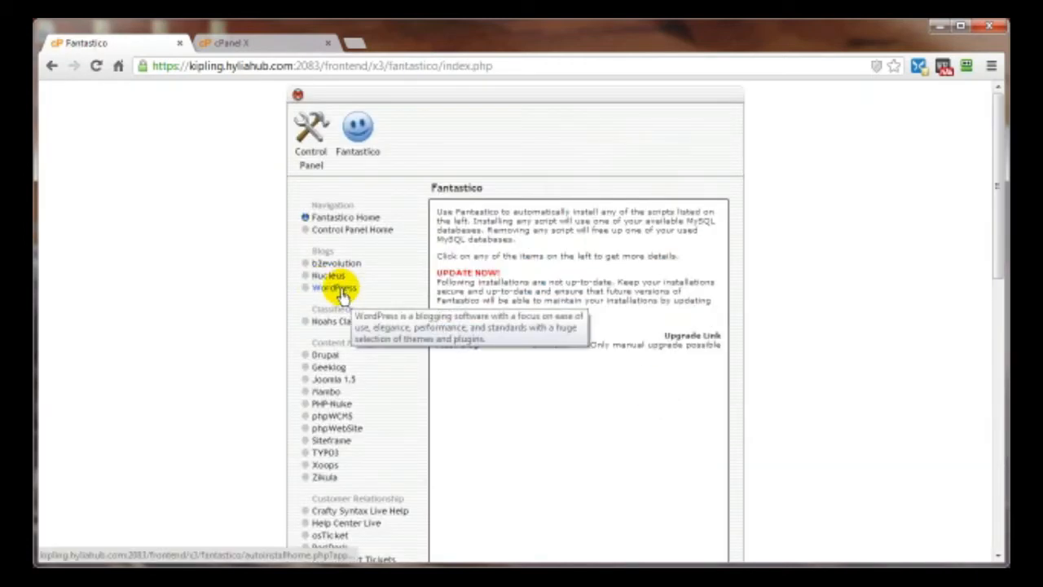
left_click(340, 290)
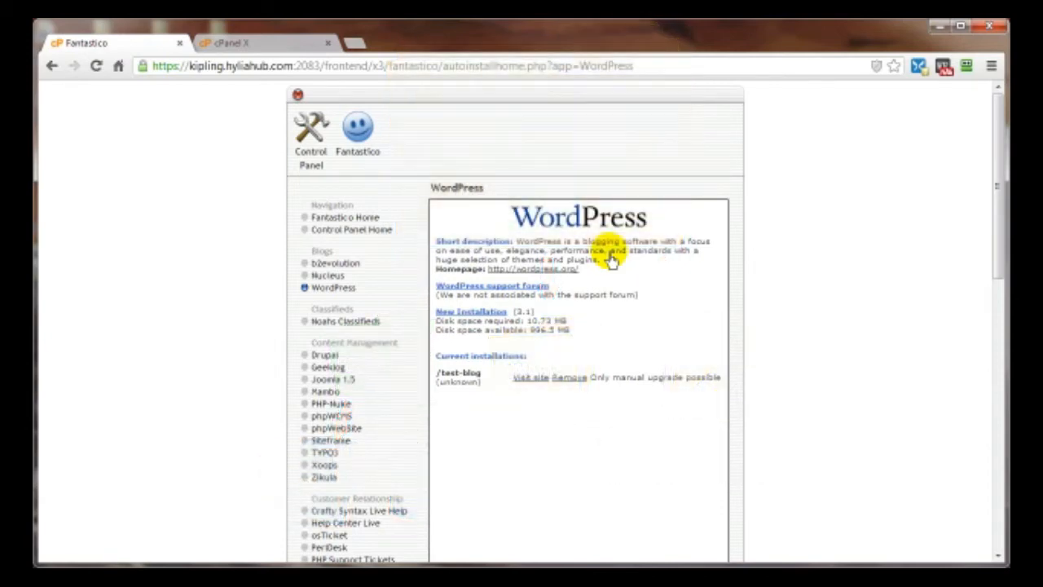
- Start a new WordPress installation on cxi2.com with 'dog' as the install directory
left_click(448, 317)
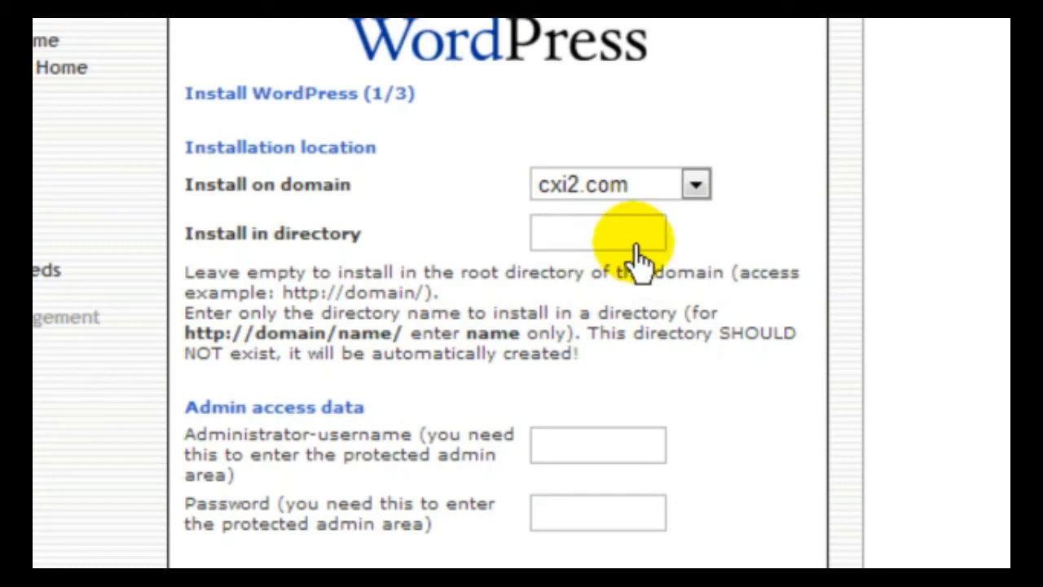
left_click(544, 238)
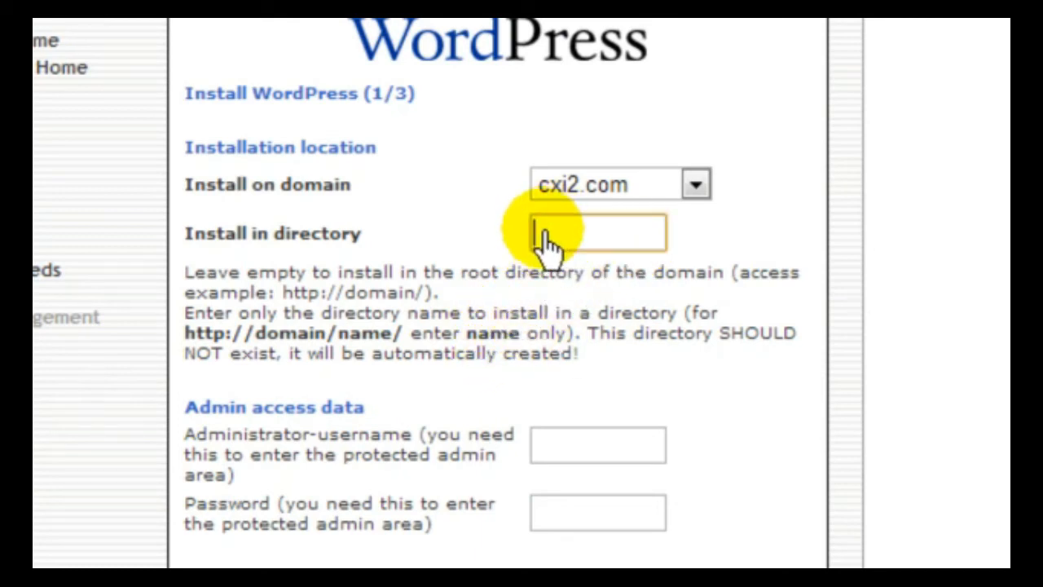
type("dog")
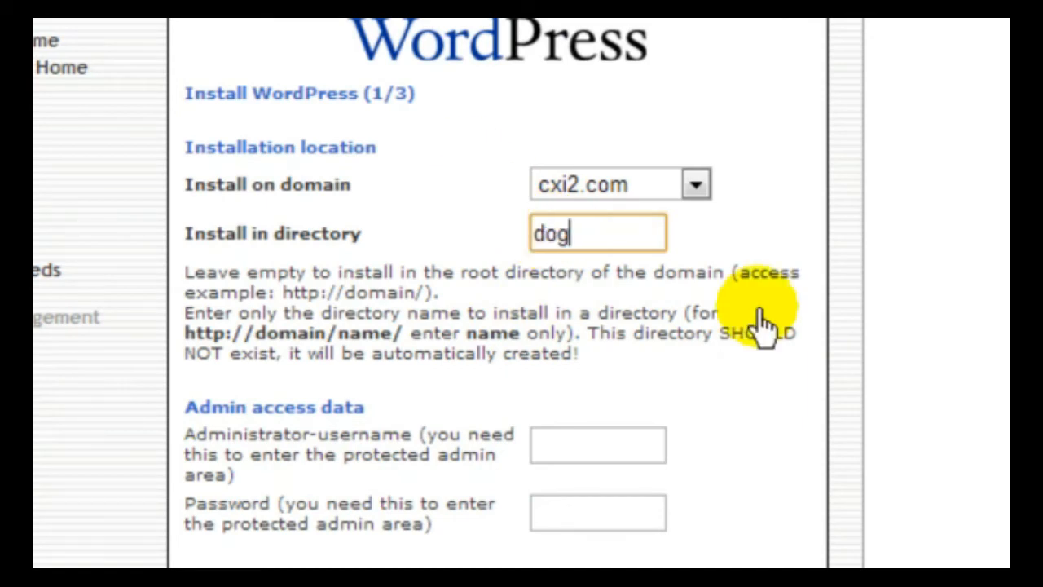
left_click(720, 283)
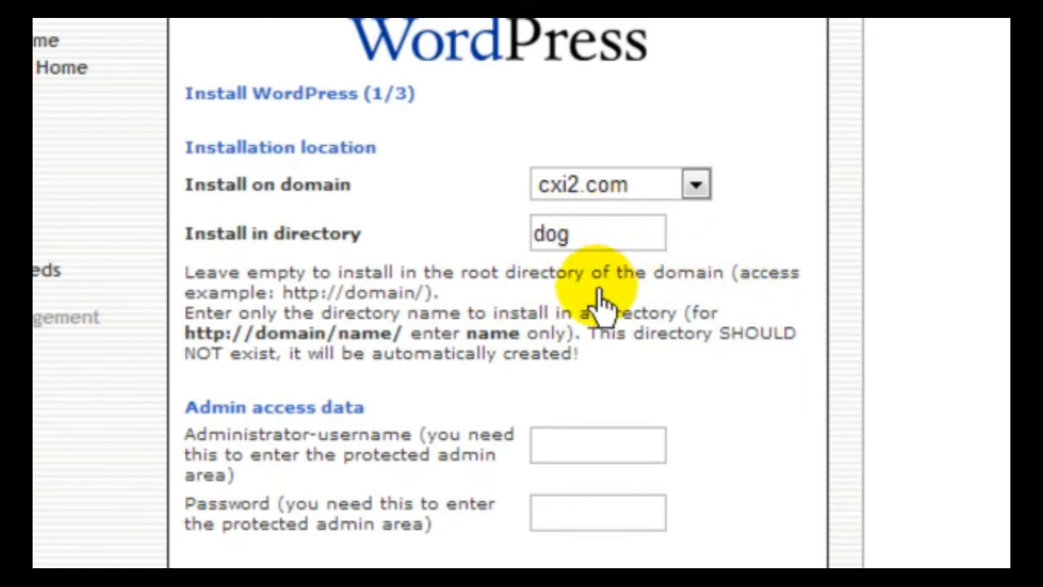
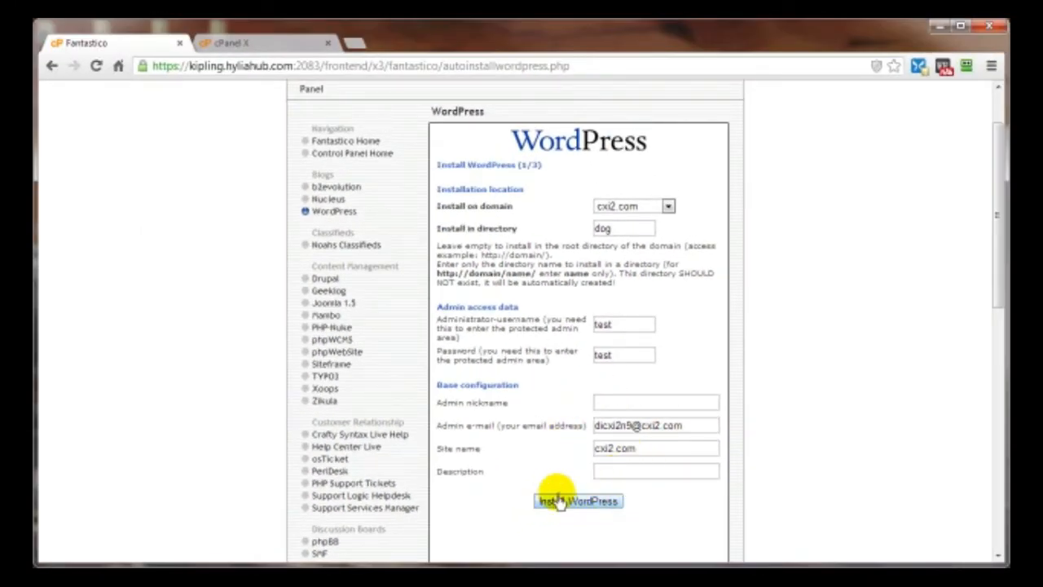
- Submit the WordPress install settings and finish installing into cxi2.com/dog
left_click(552, 502)
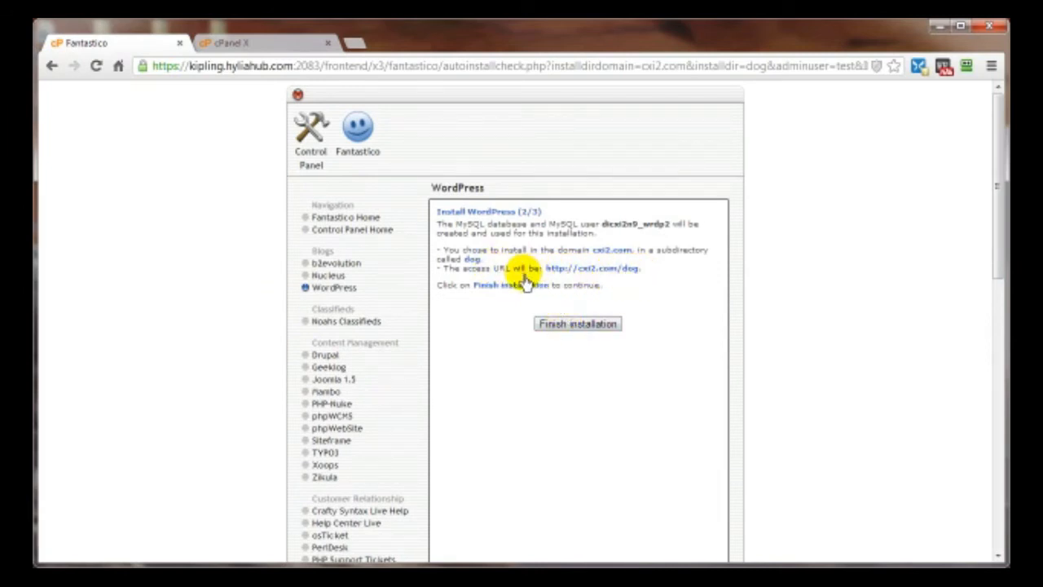
left_click(556, 324)
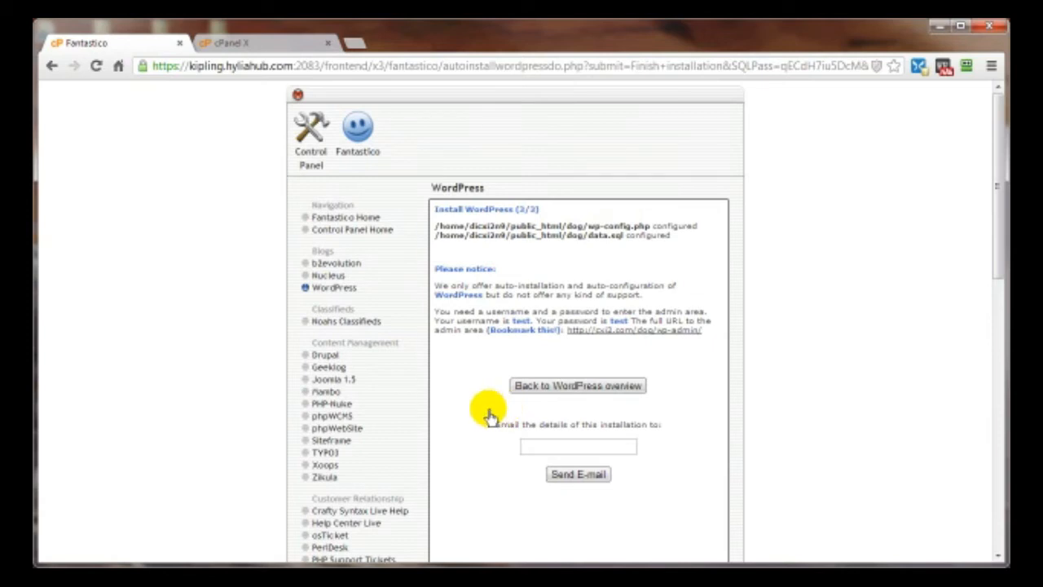
- Log in to the cxi2.com/dog admin with the account password and dismiss Chrome's save-password bar
left_click(607, 334)
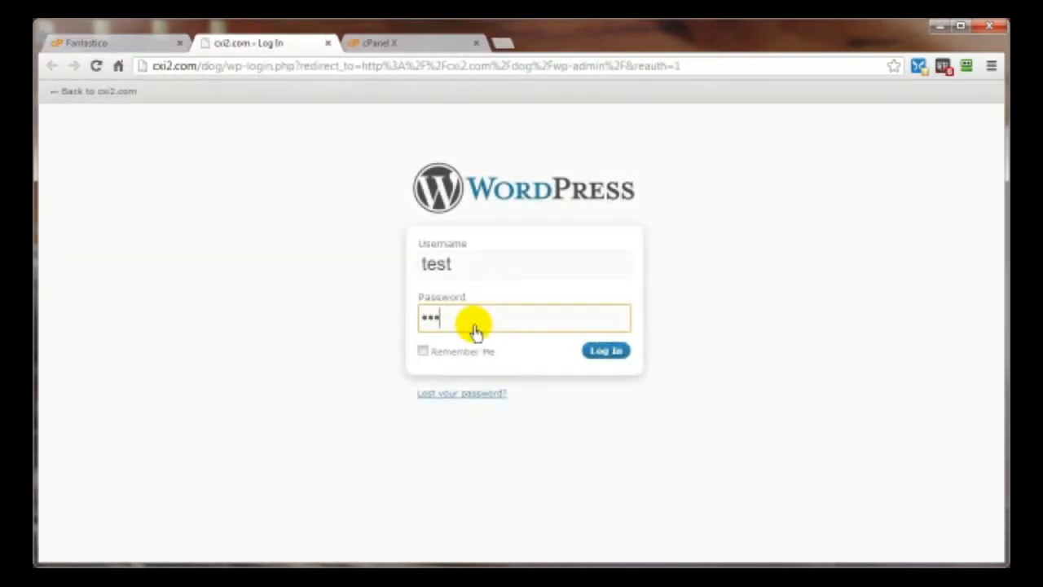
type("t")
left_click(602, 352)
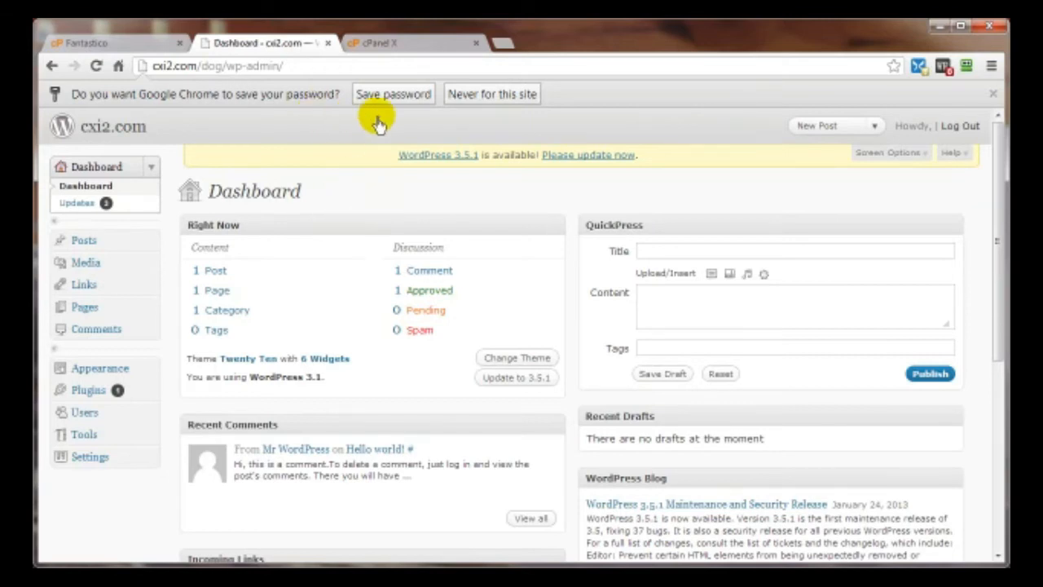
left_click(993, 97)
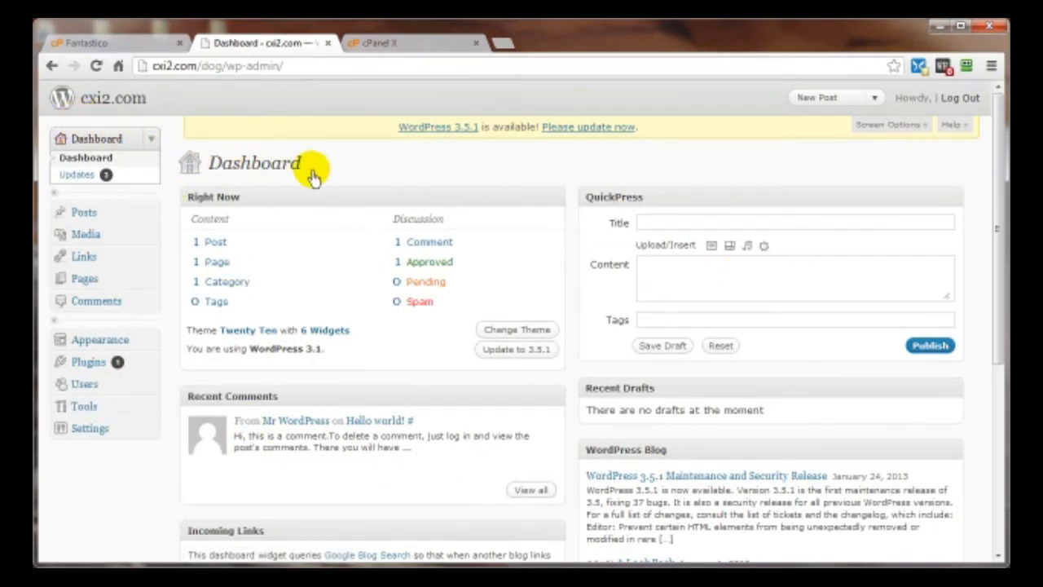
- Upgrade WordPress from 3.1 to 3.5.1, recheck Updates, then visit the public site
left_click(74, 176)
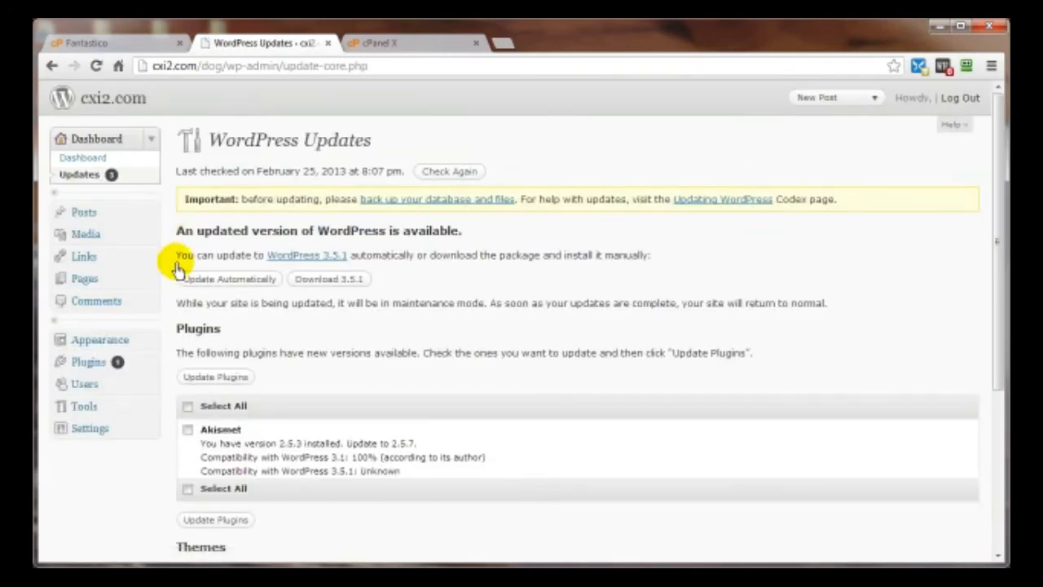
left_click(218, 283)
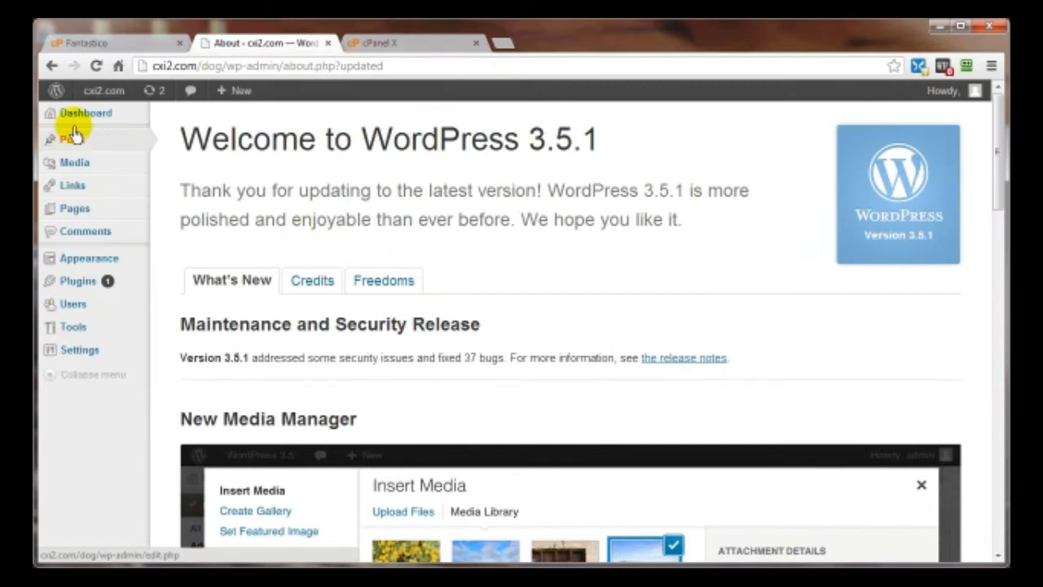
mouse_move(75, 119)
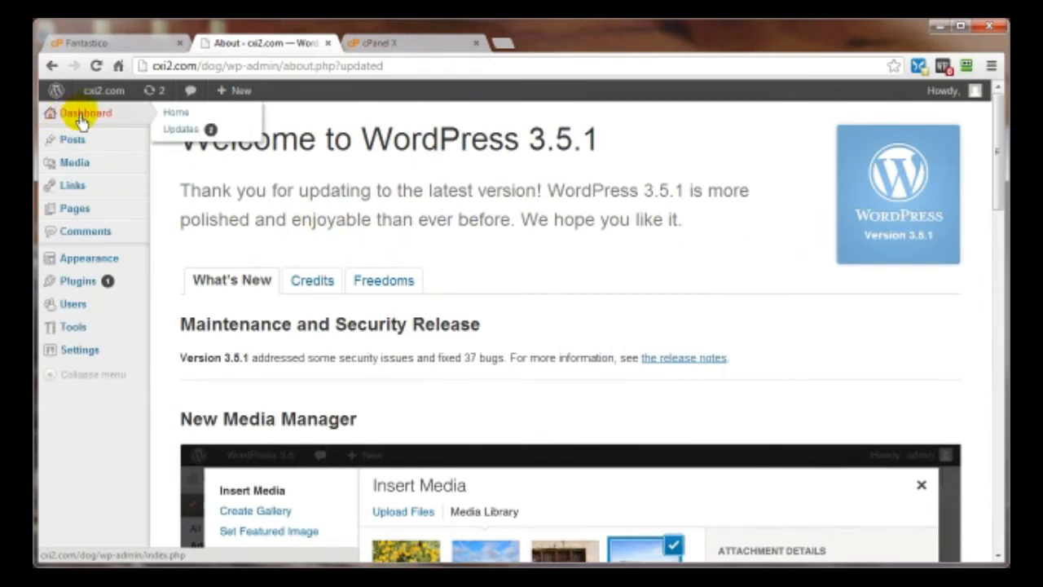
left_click(183, 129)
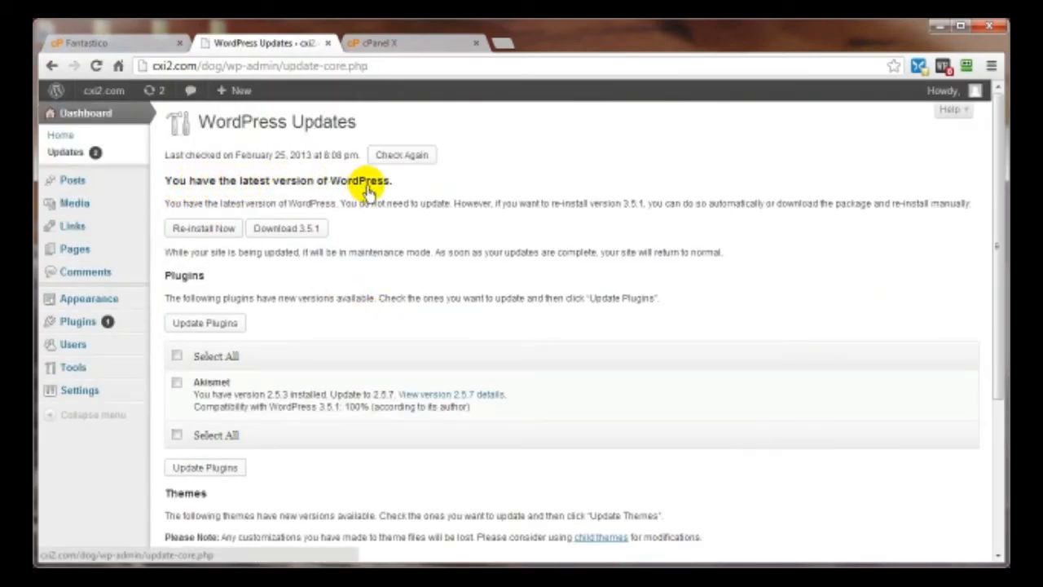
mouse_move(103, 90)
left_click(97, 118)
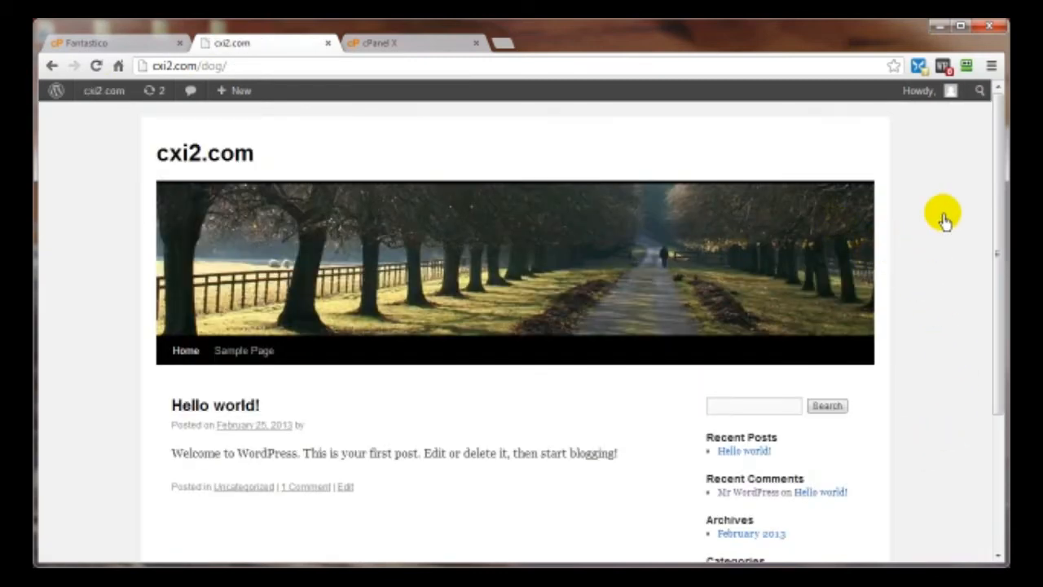
- Scroll through the 'Hello world!' front page, then return to the Dashboard via Site Admin
scroll(937, 232, "down", 3)
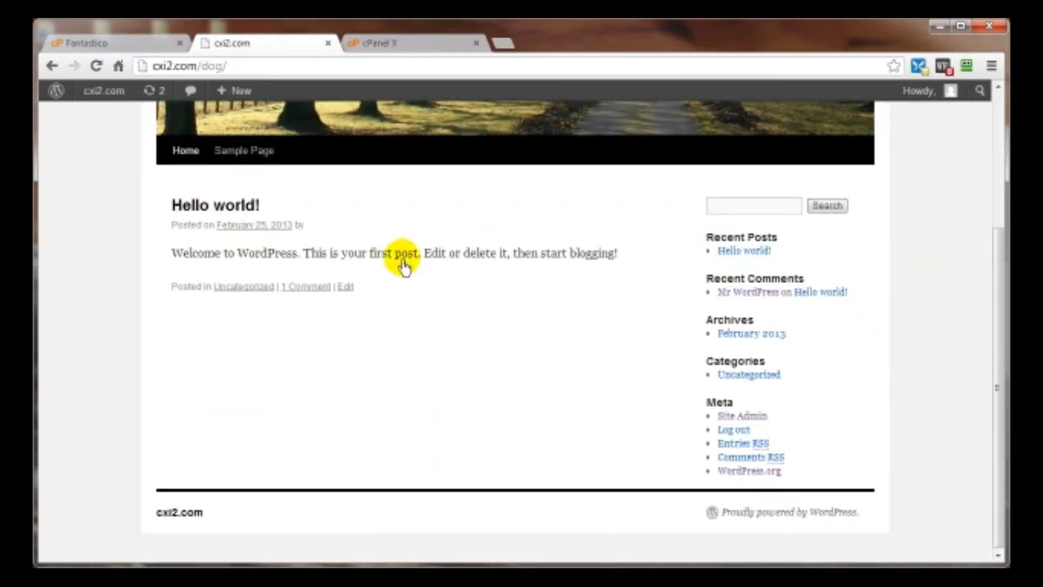
scroll(930, 300, "up", 3)
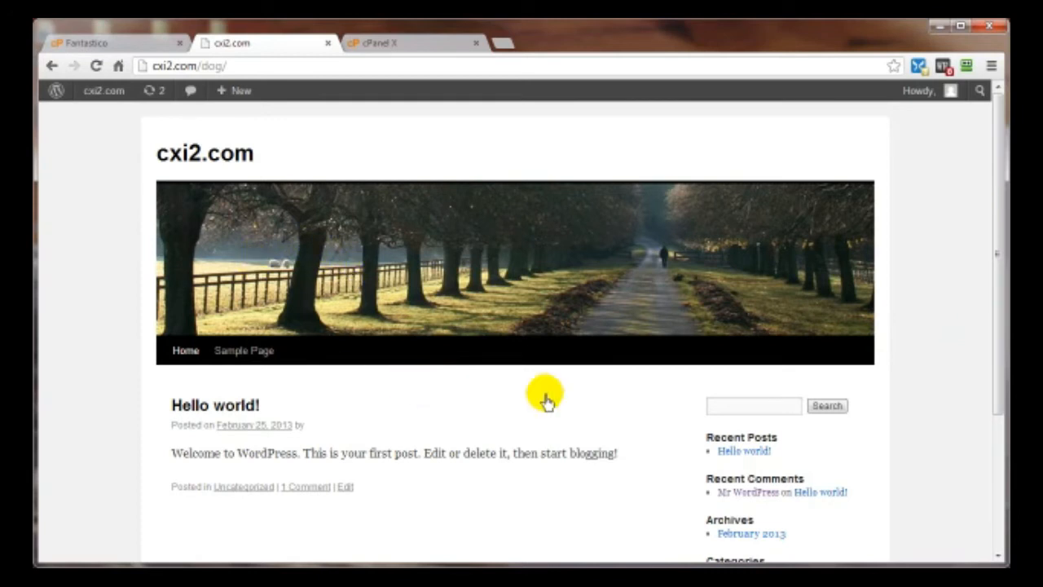
scroll(493, 436, "down", 2)
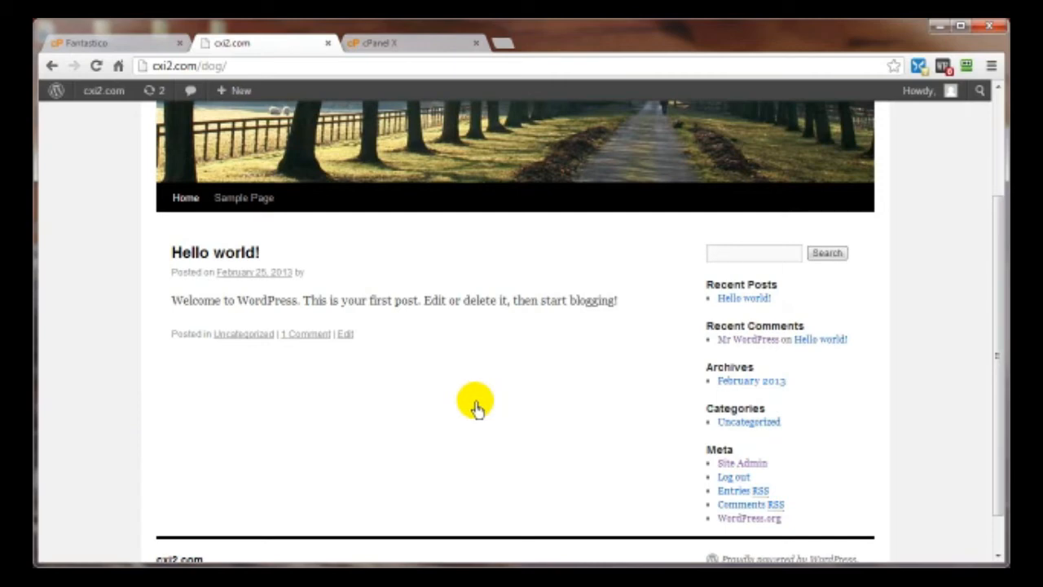
scroll(476, 409, "down", 1)
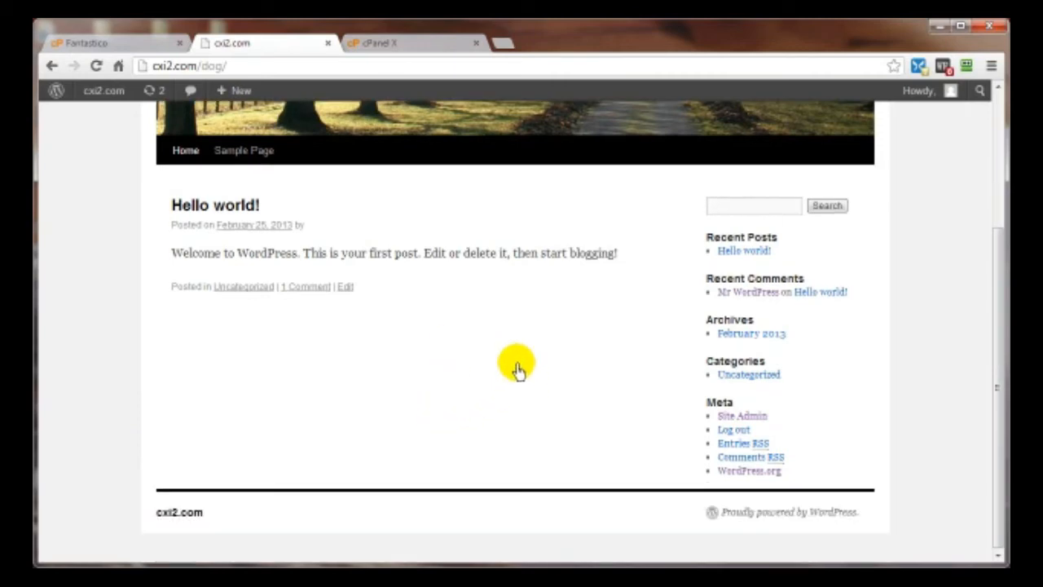
scroll(400, 375, "up", 3)
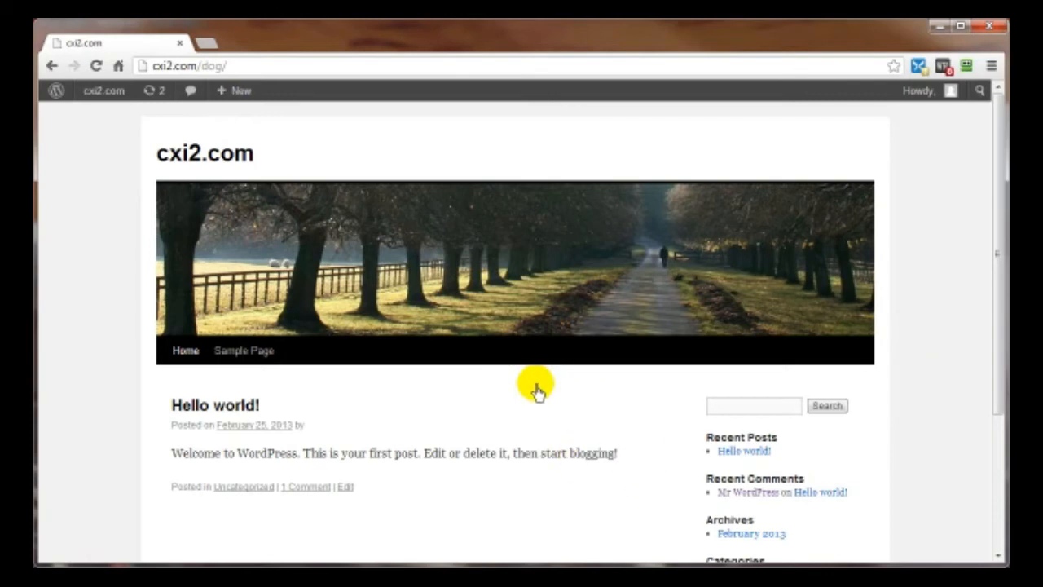
scroll(536, 393, "down", 3)
left_click(748, 413)
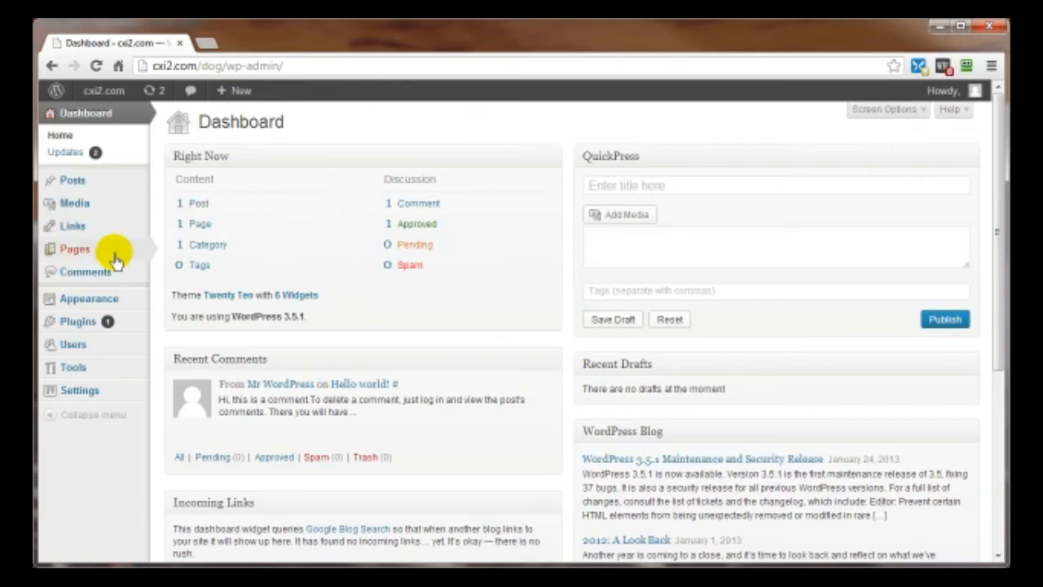
- Go to Appearance > Themes and open the Install Themes search page
mouse_move(112, 301)
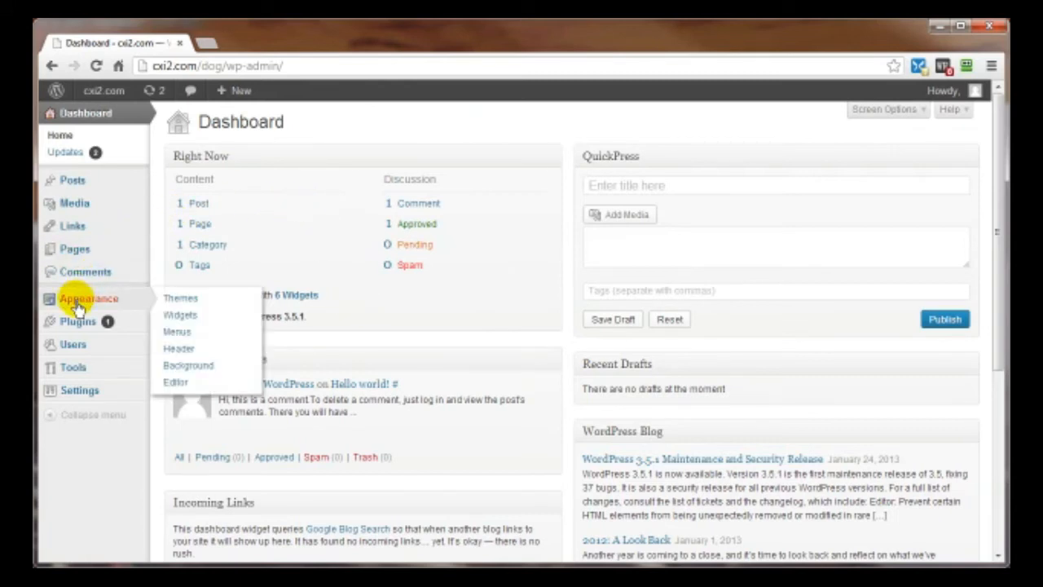
left_click(181, 300)
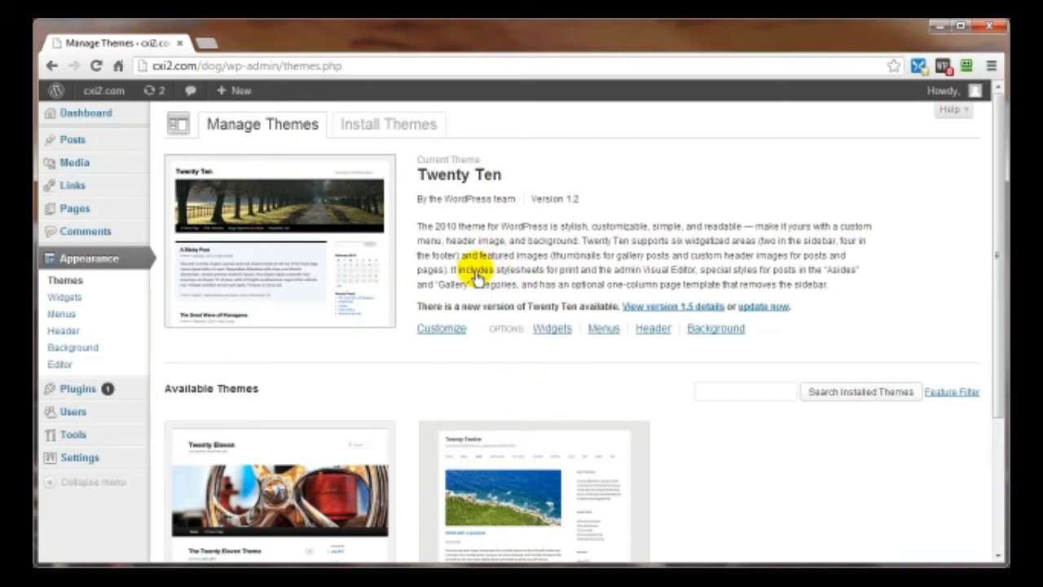
scroll(440, 273, "down", 2)
scroll(774, 423, "up", 2)
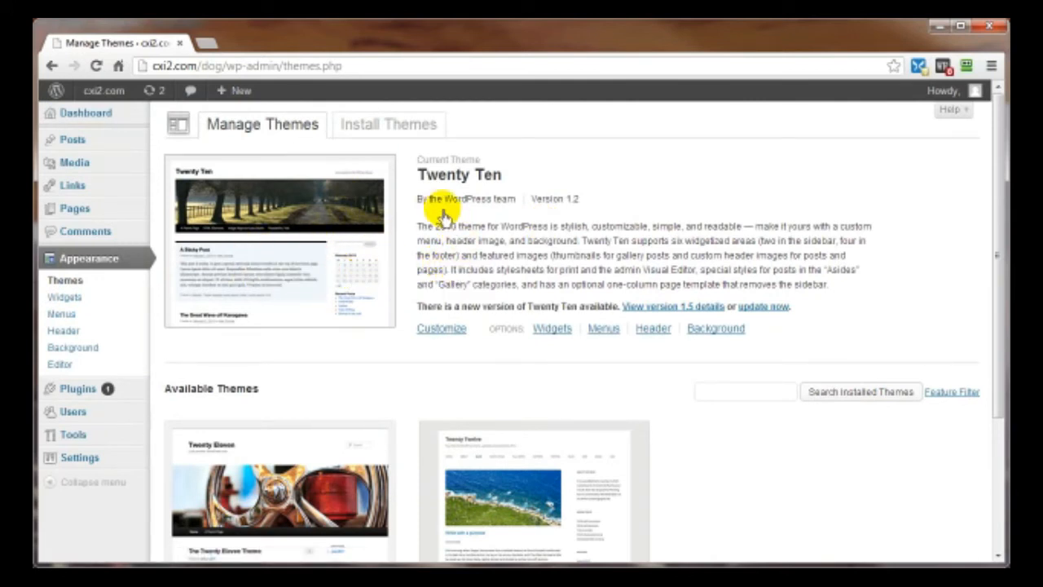
left_click(370, 127)
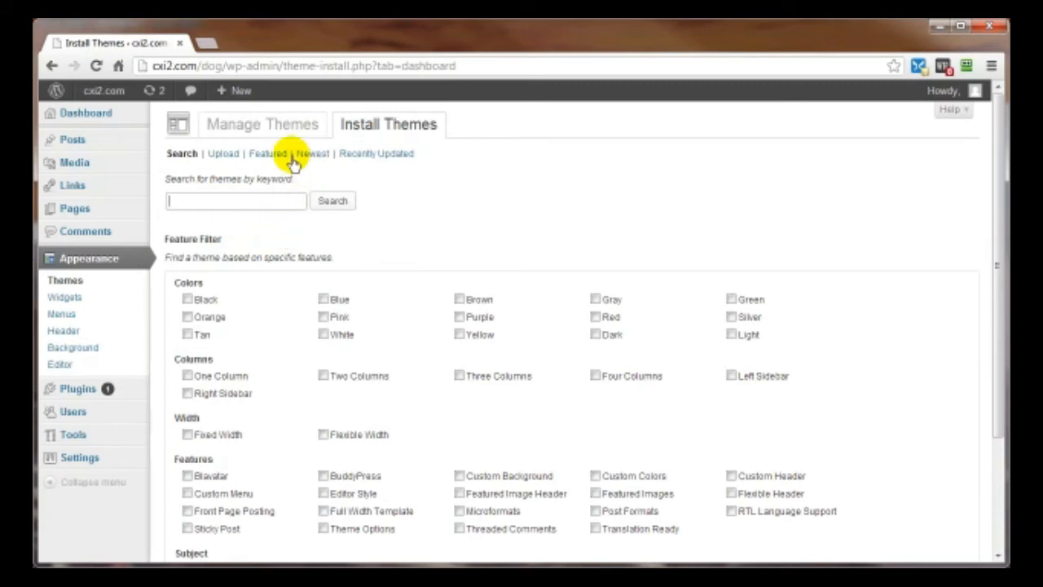
- List the Featured themes and preview, then close, the PageLines theme
left_click(268, 156)
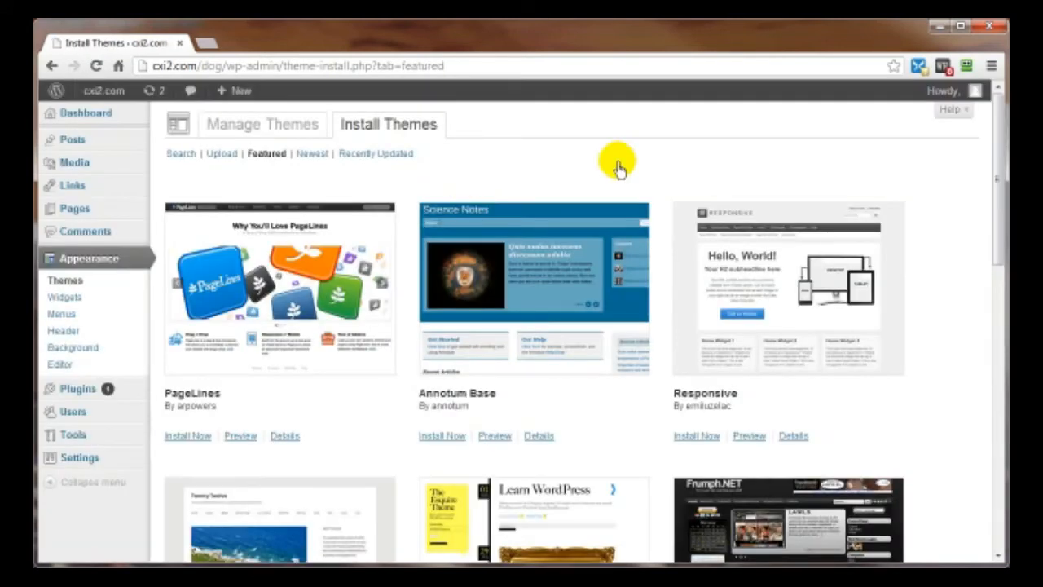
scroll(617, 169, "down", 5)
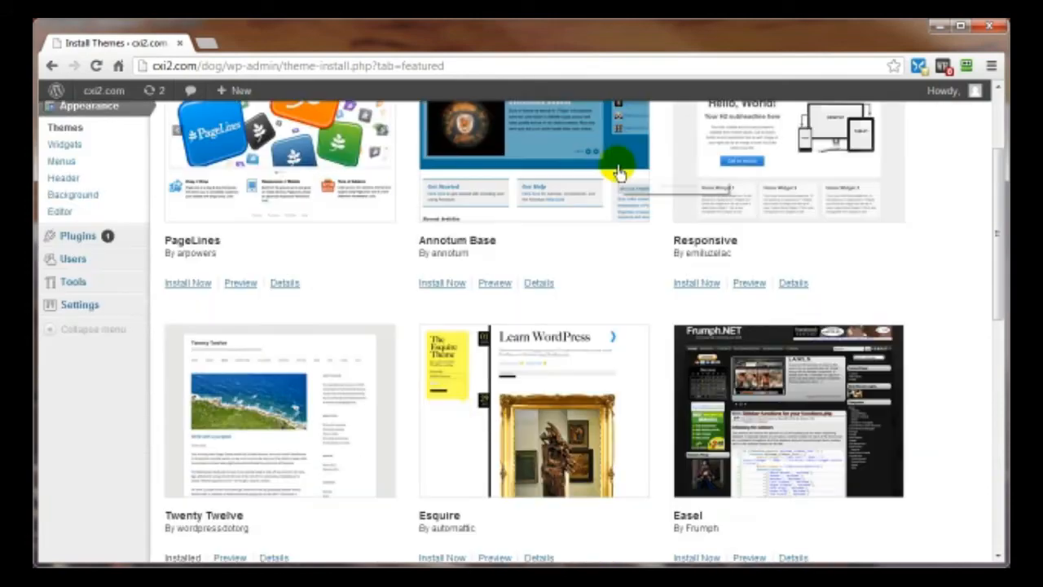
scroll(617, 183, "down", 5)
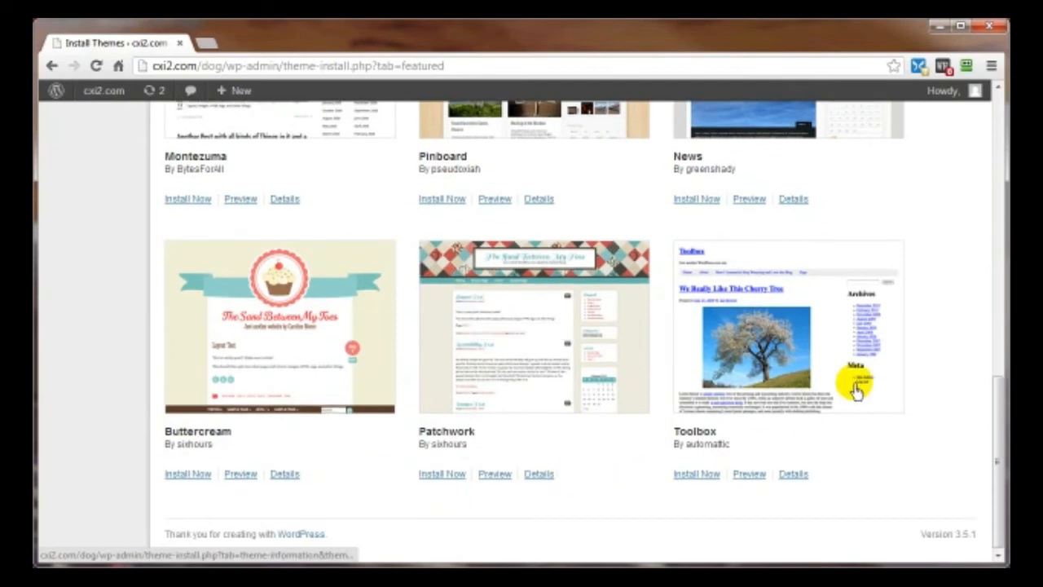
scroll(547, 333, "up", 5)
scroll(540, 341, "up", 3)
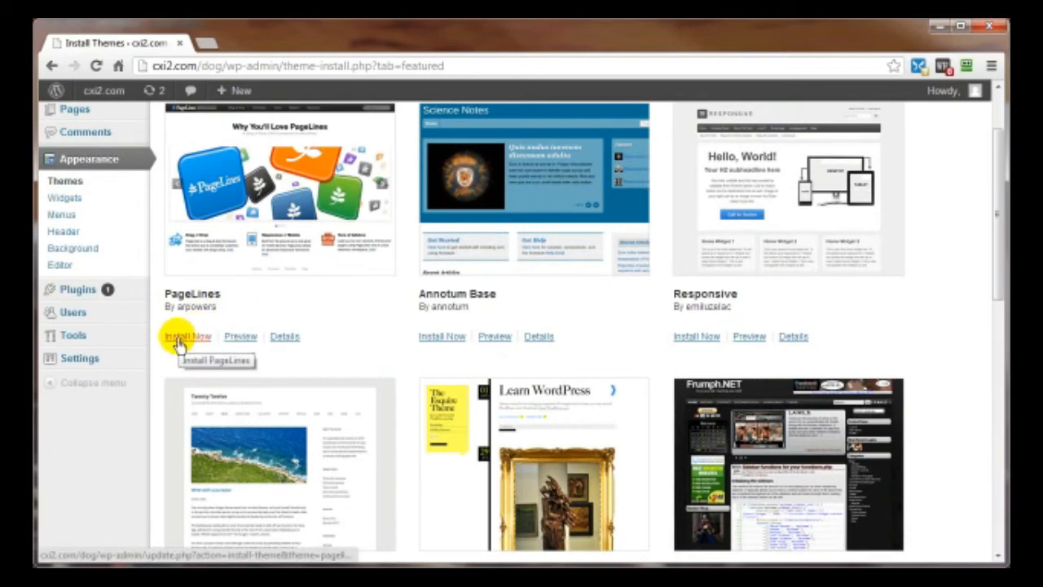
left_click(239, 337)
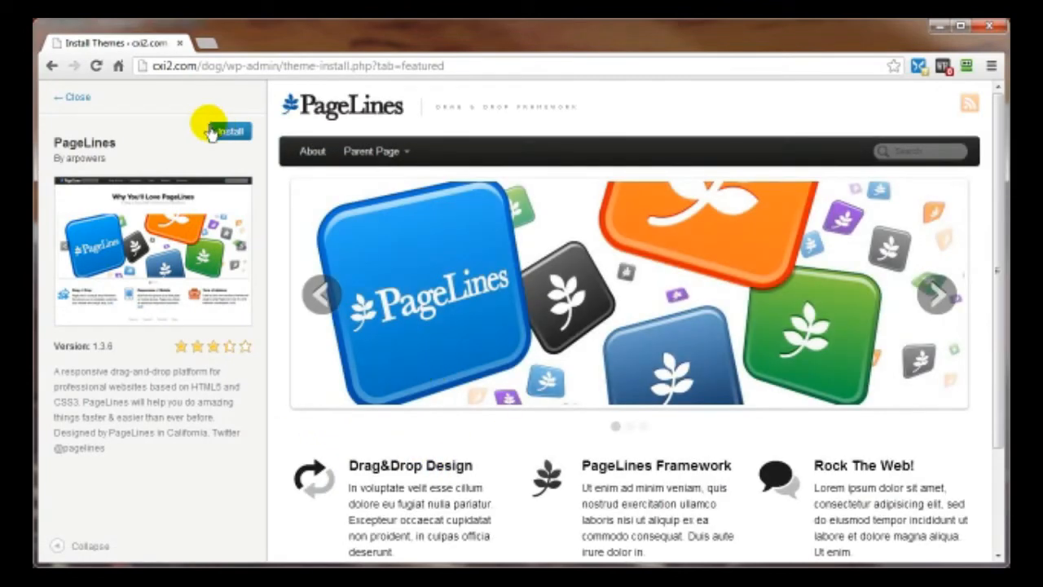
left_click(78, 101)
- Preview the Annotum Base theme and install version 1.1.1
scroll(554, 349, "up", 2)
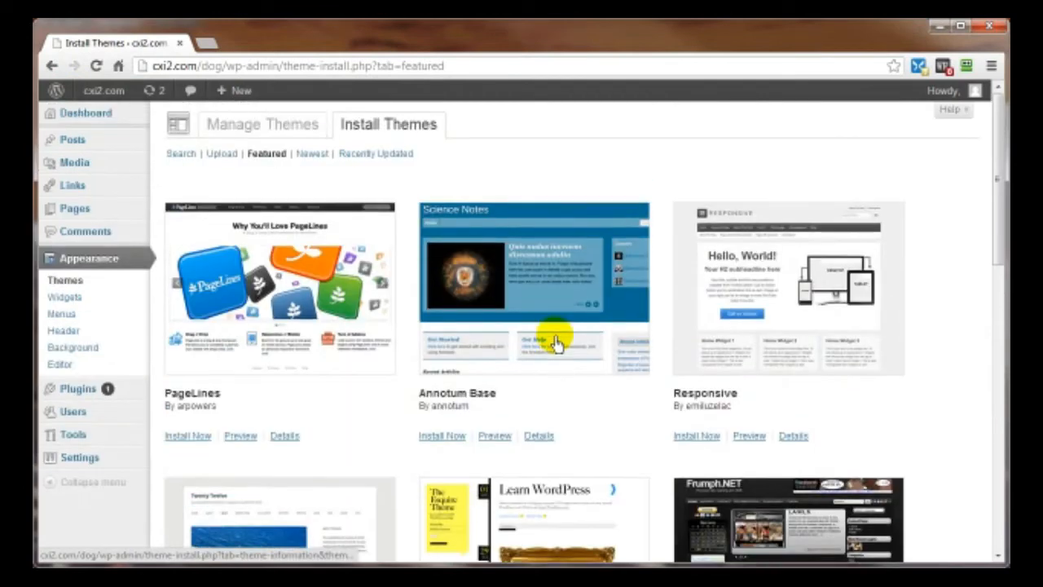
scroll(554, 343, "down", 1)
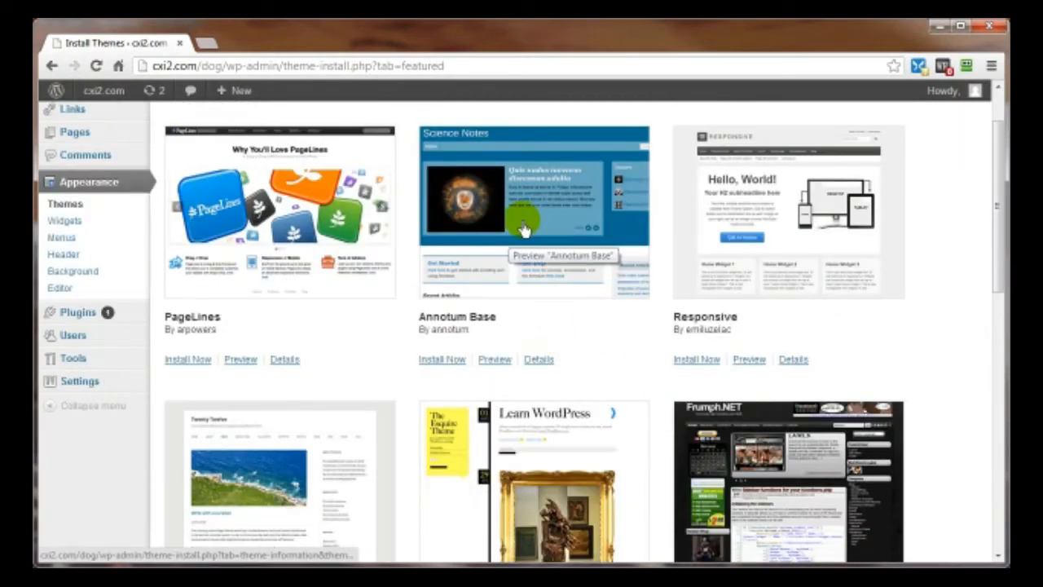
left_click(495, 359)
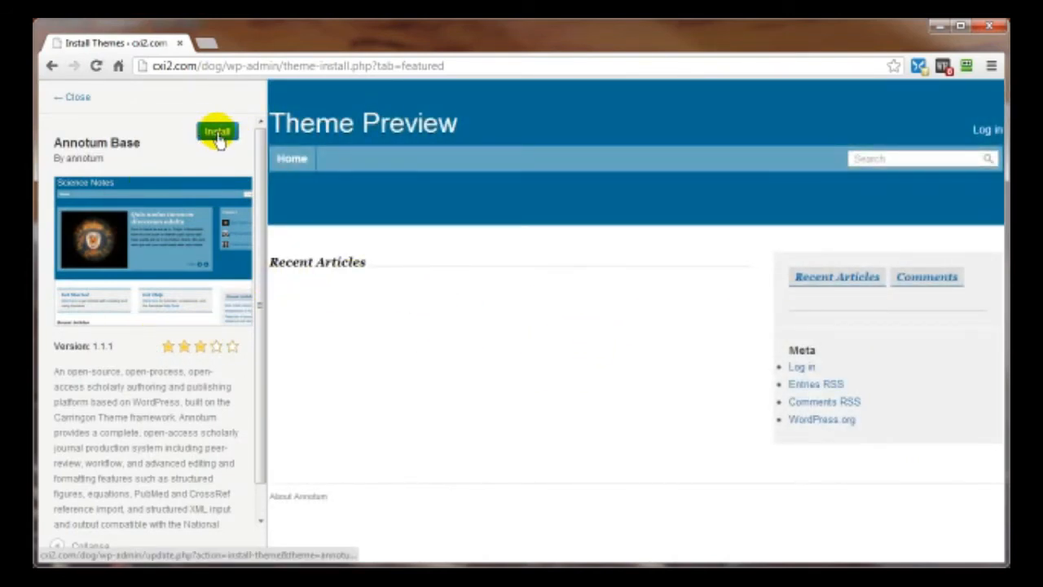
left_click(216, 134)
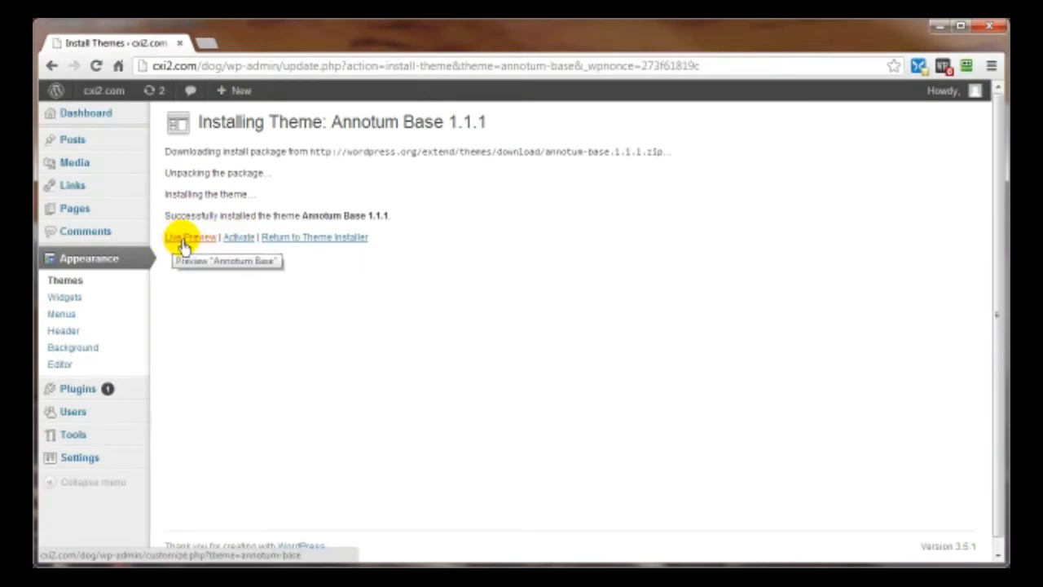
- Activate Annotum Base from the themes list and dismiss the widgets notice
left_click(279, 238)
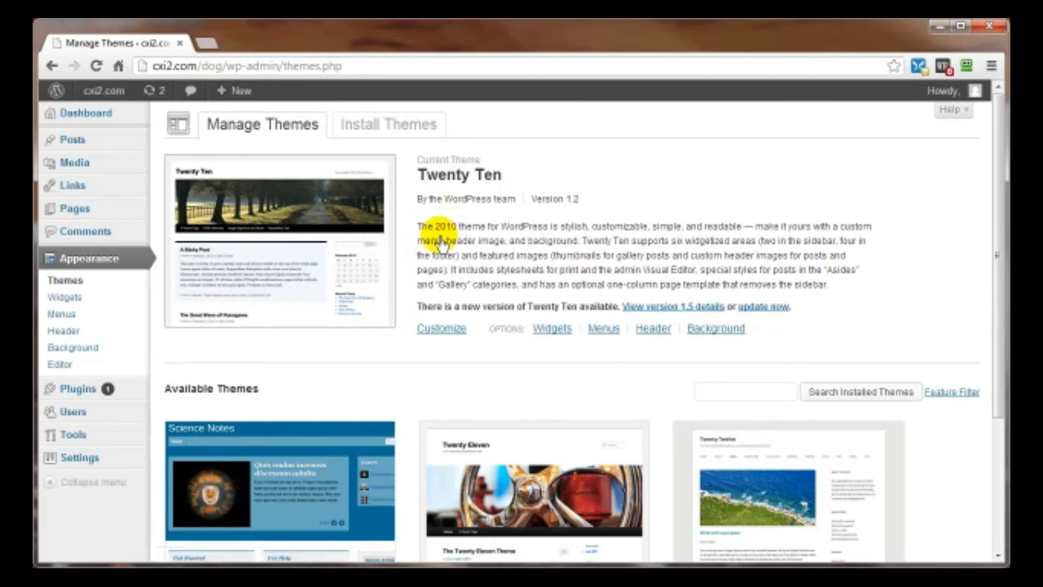
scroll(428, 242, "down", 2)
scroll(434, 245, "down", 1)
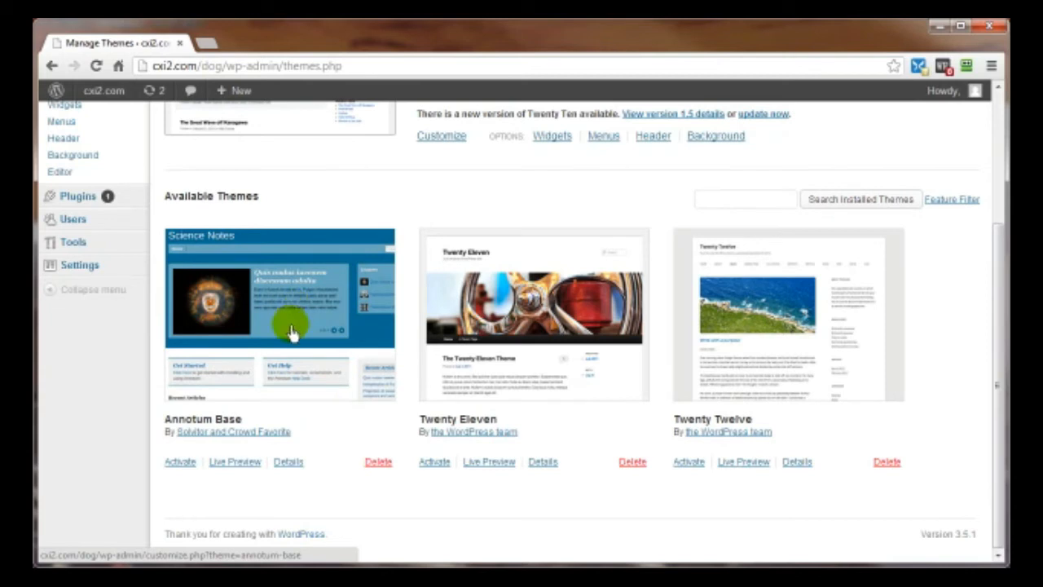
left_click(176, 465)
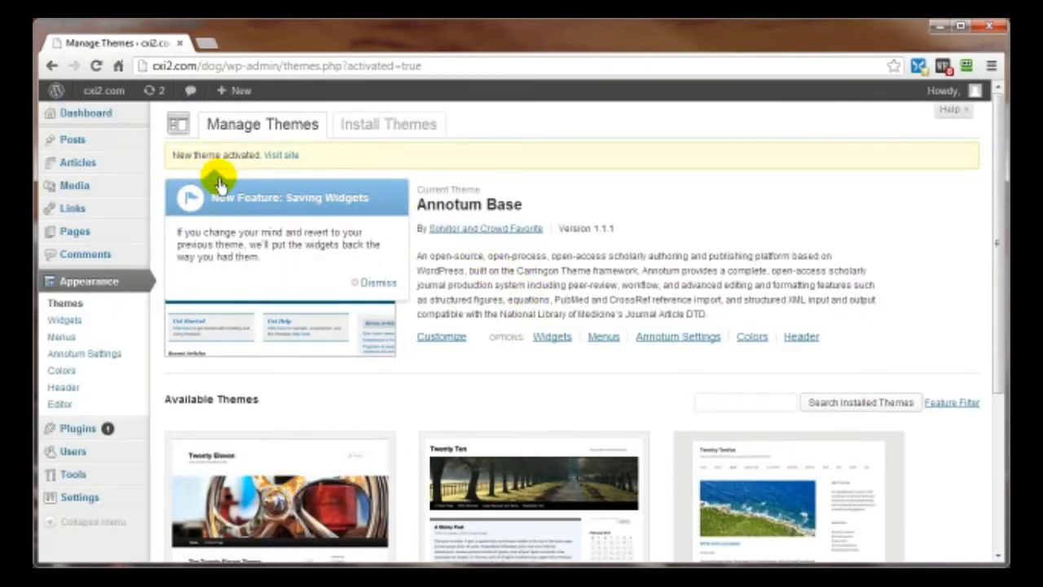
left_click(371, 284)
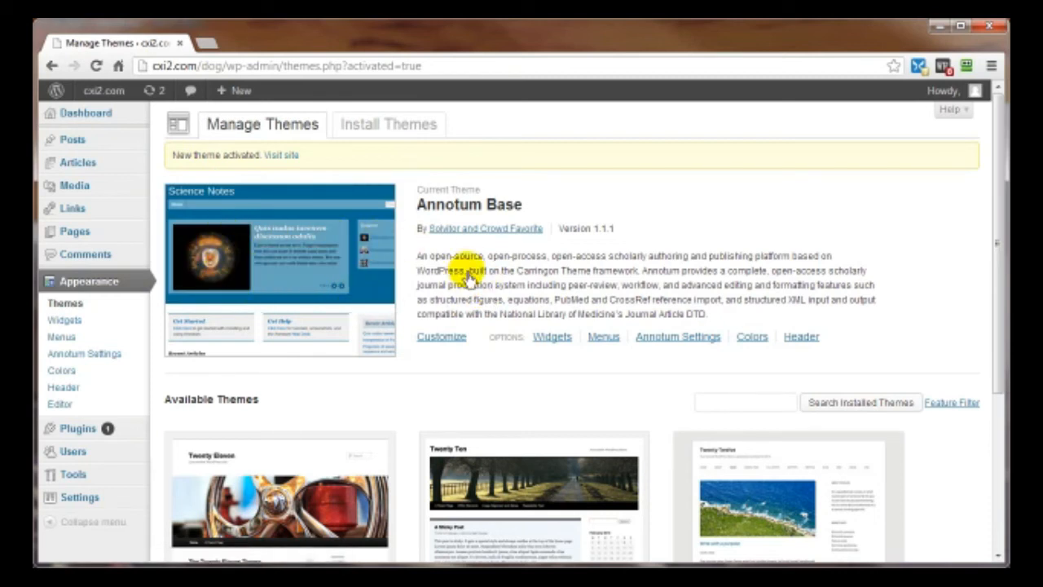
- Open the site's front page in a new tab and switch to it
mouse_move(103, 102)
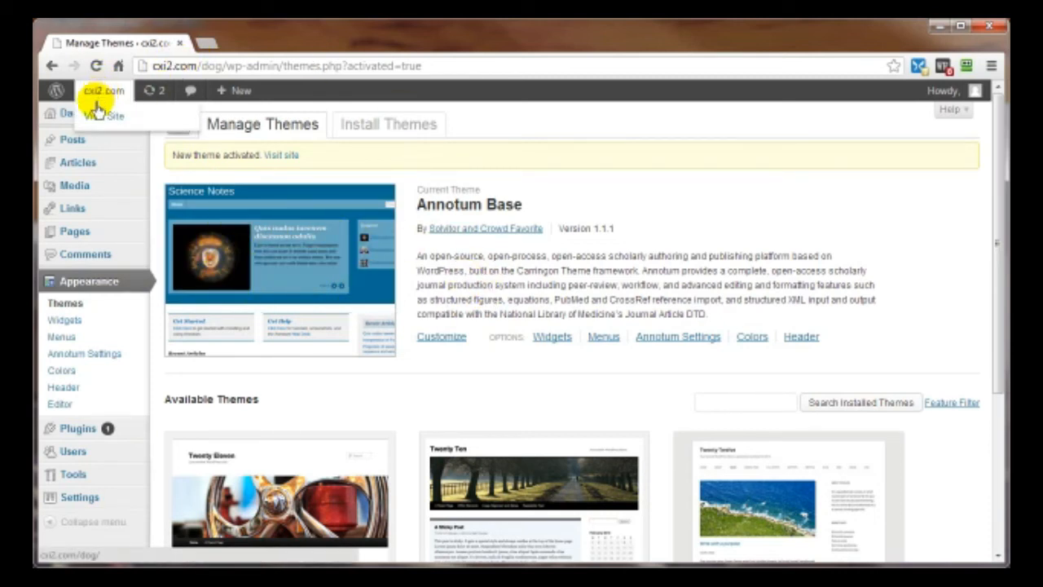
right_click(97, 121)
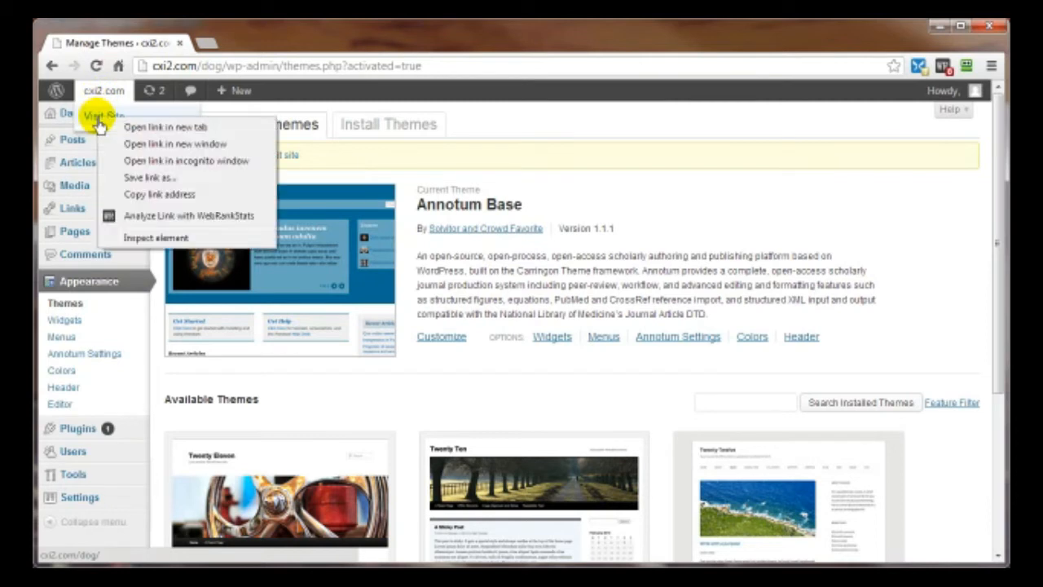
left_click(171, 128)
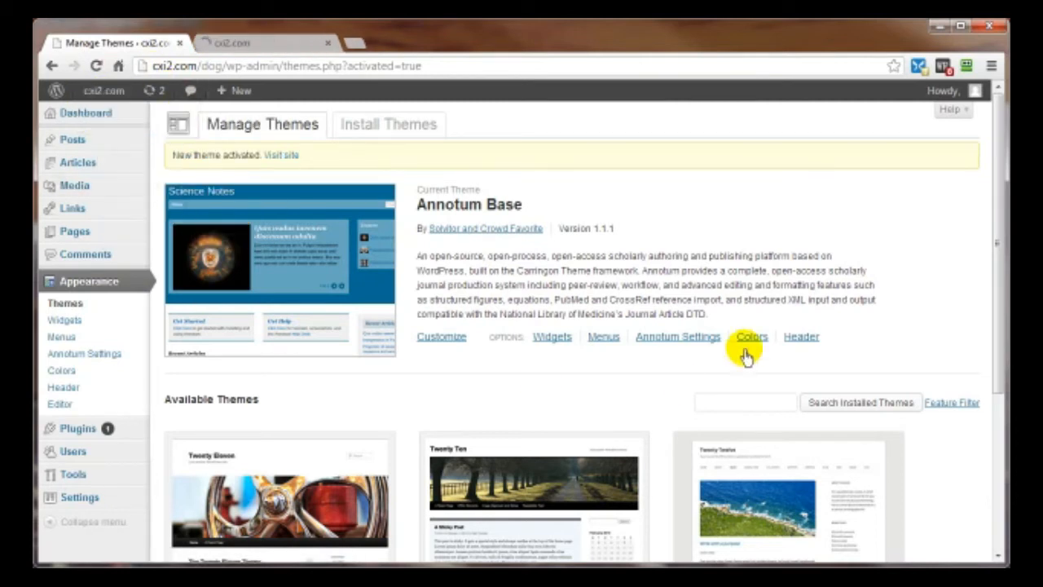
left_click(240, 43)
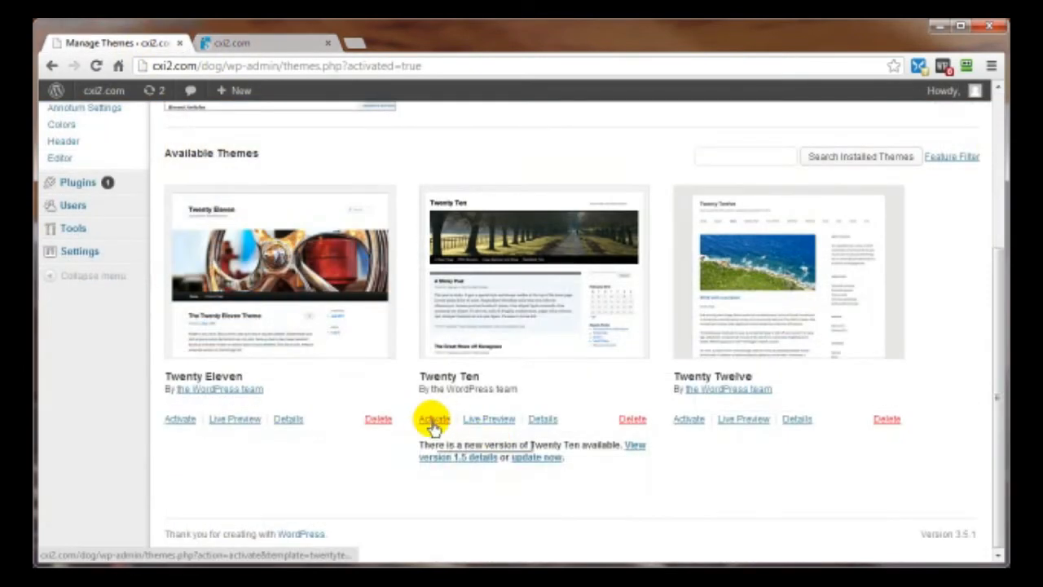
- Activate Twenty Ten in a new tab and view the site's front page
right_click(434, 424)
left_click(477, 431)
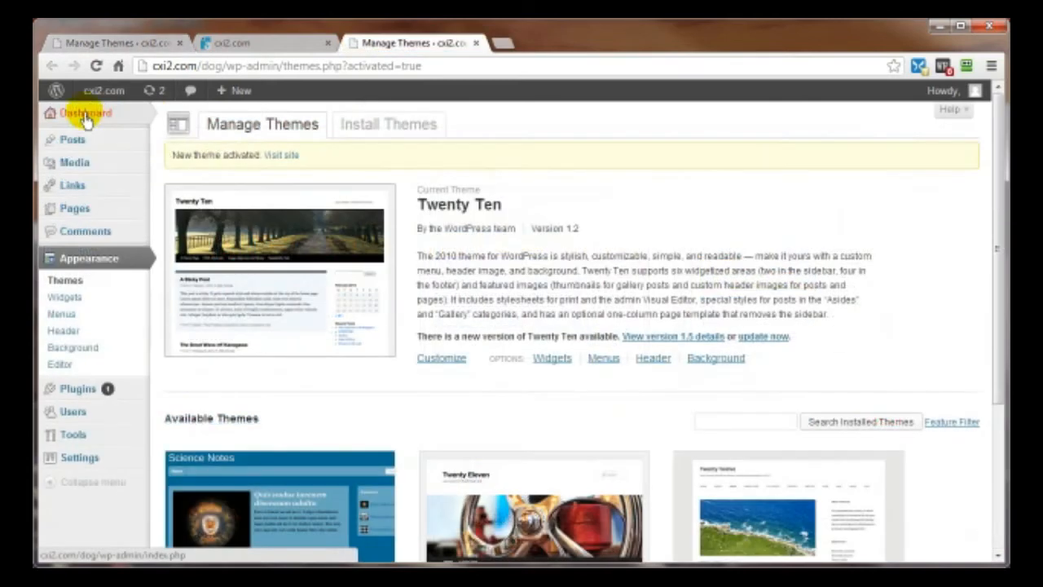
left_click(93, 96)
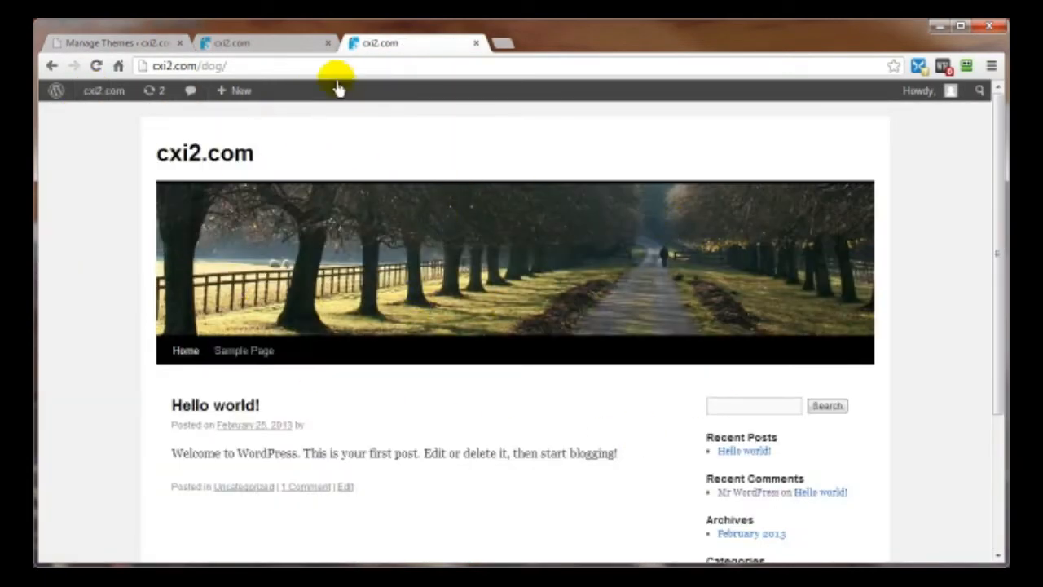
- Switch between tabs to compare the Twenty Ten and Annotum Base front pages
left_click(240, 47)
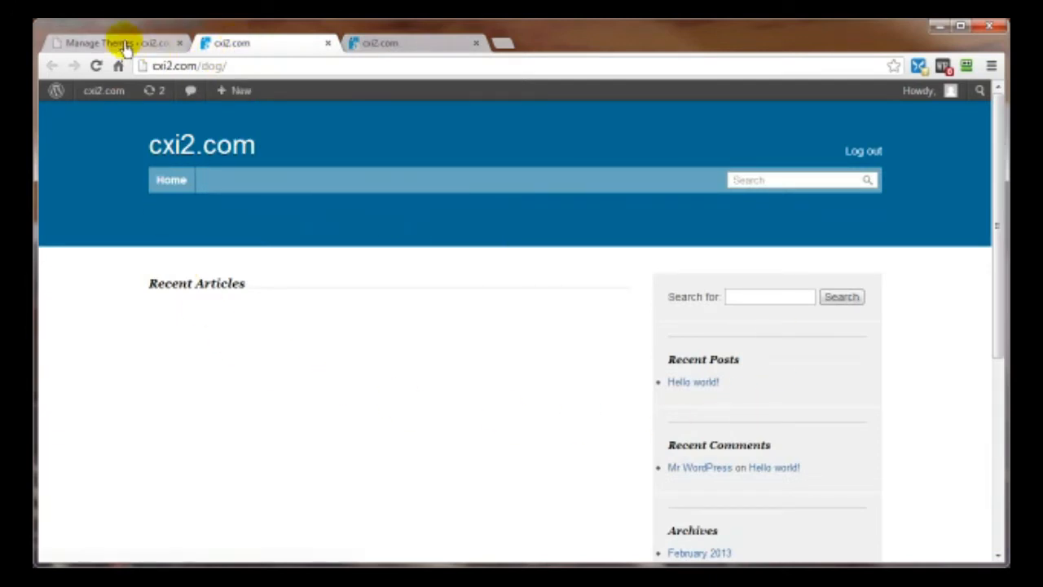
left_click(188, 43)
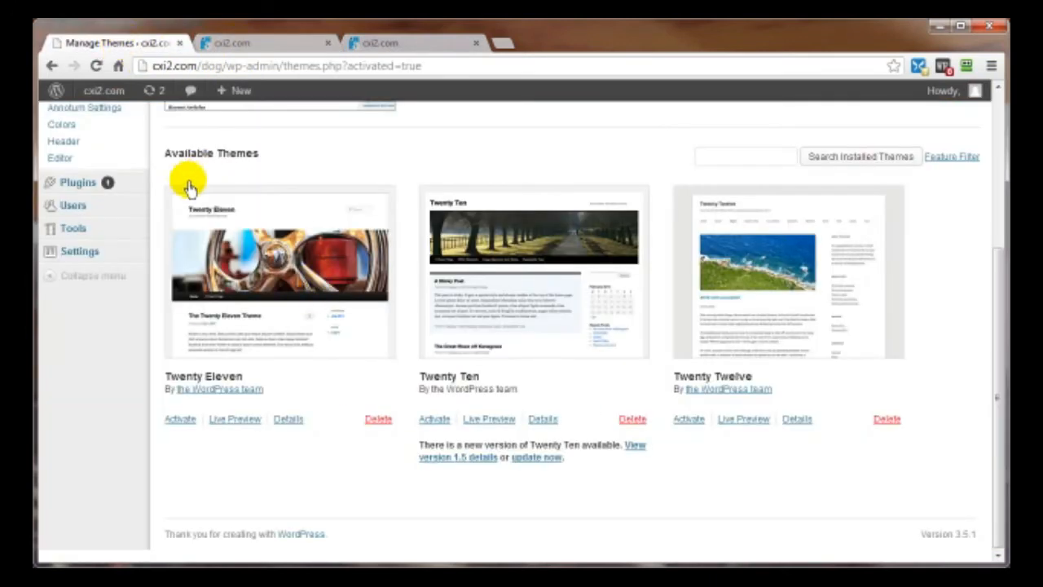
scroll(244, 211, "up", 3)
scroll(277, 233, "up", 1)
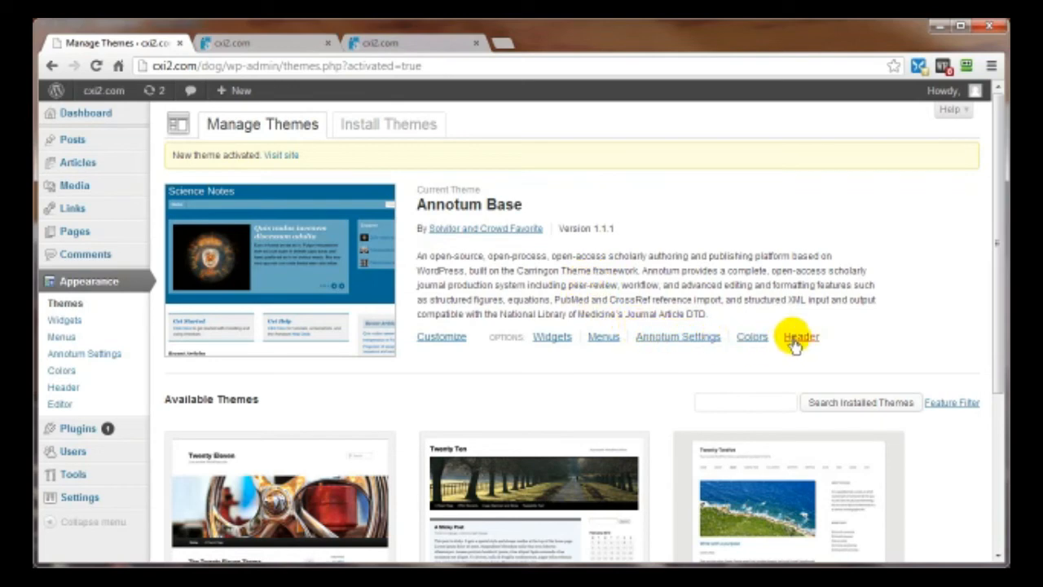
scroll(683, 345, "down", 3)
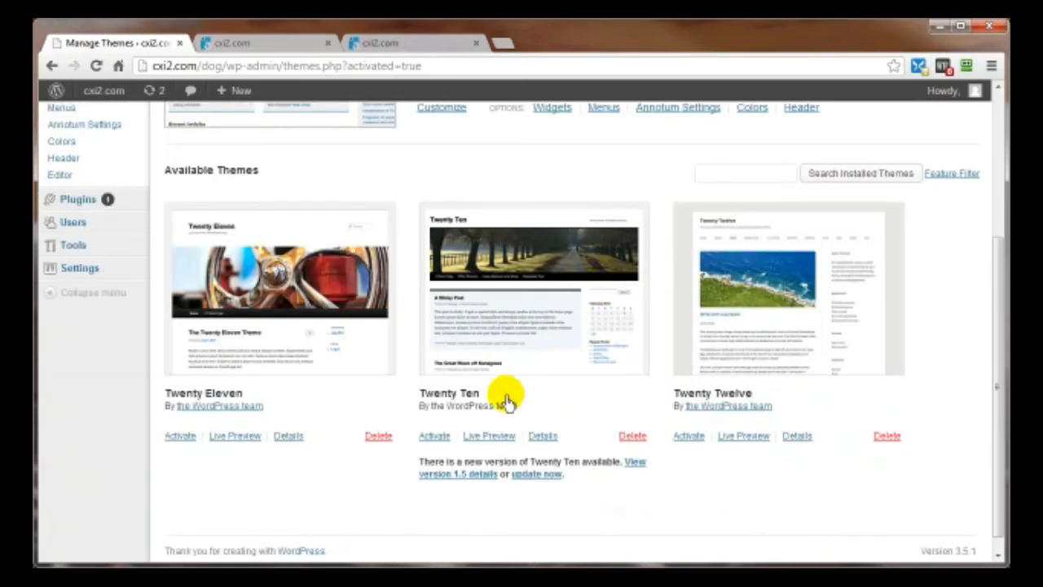
left_click(393, 43)
mouse_move(104, 94)
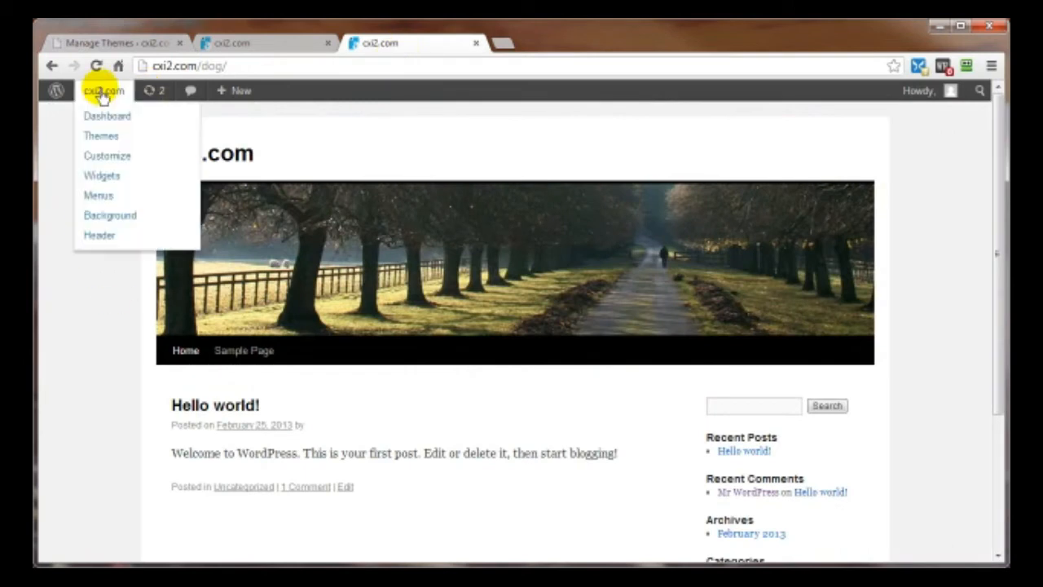
left_click(96, 135)
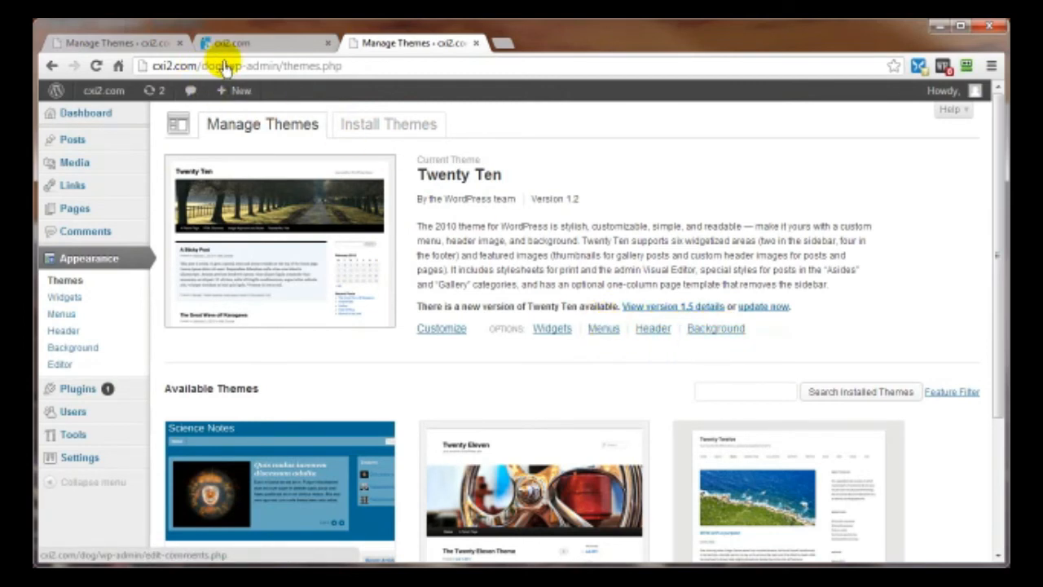
left_click(226, 41)
left_click(81, 45)
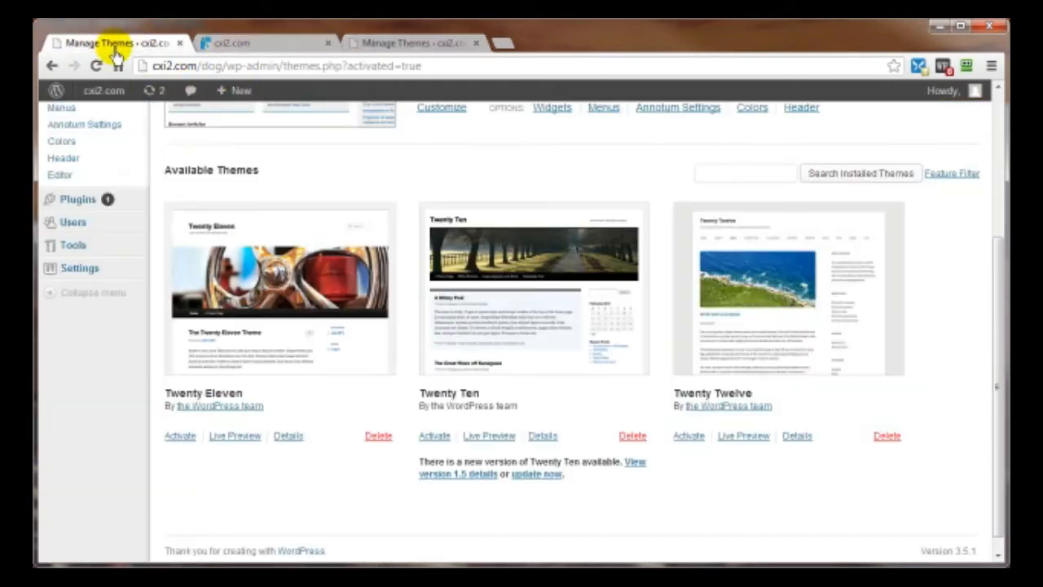
scroll(775, 449, "up", 3)
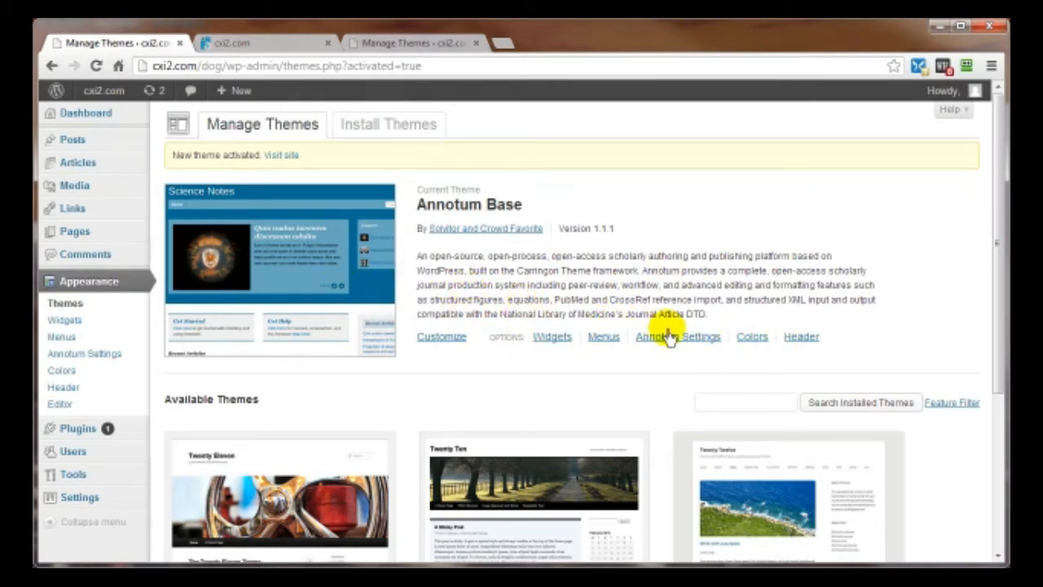
scroll(603, 286, "down", 5)
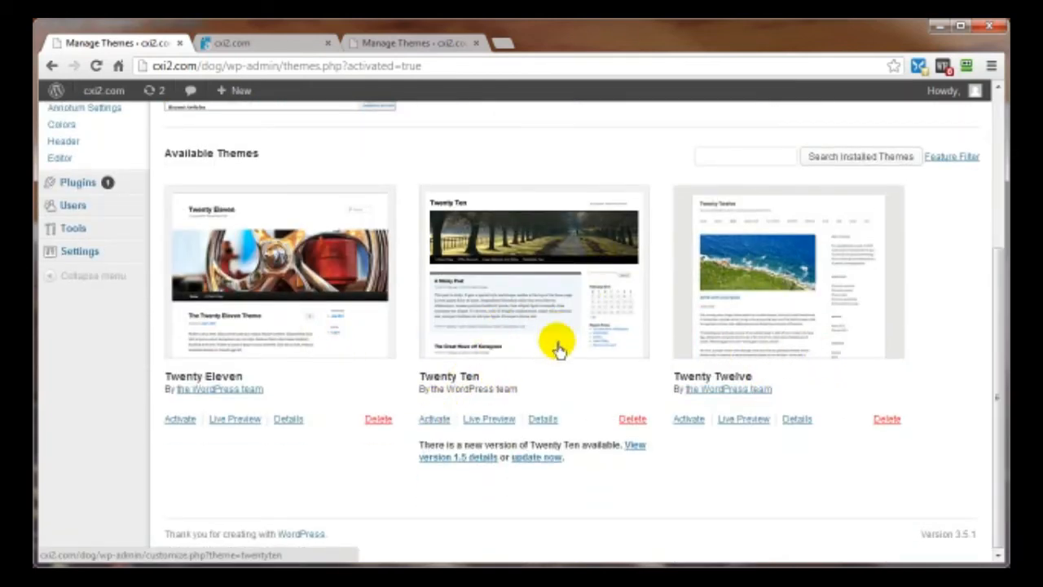
scroll(558, 342, "up", 3)
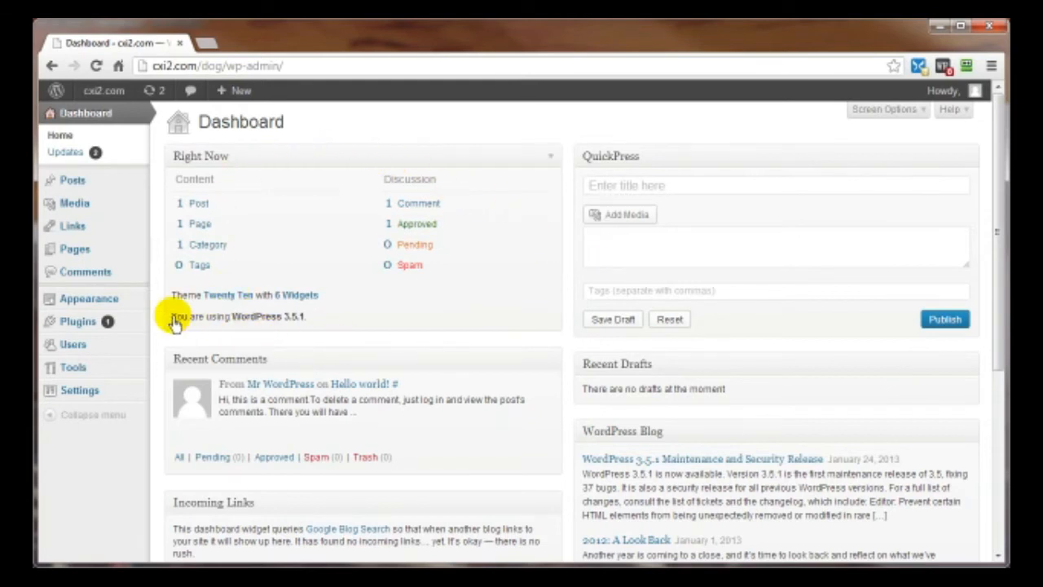
- Open Plugins > Installed Plugins from the admin sidebar
mouse_move(71, 327)
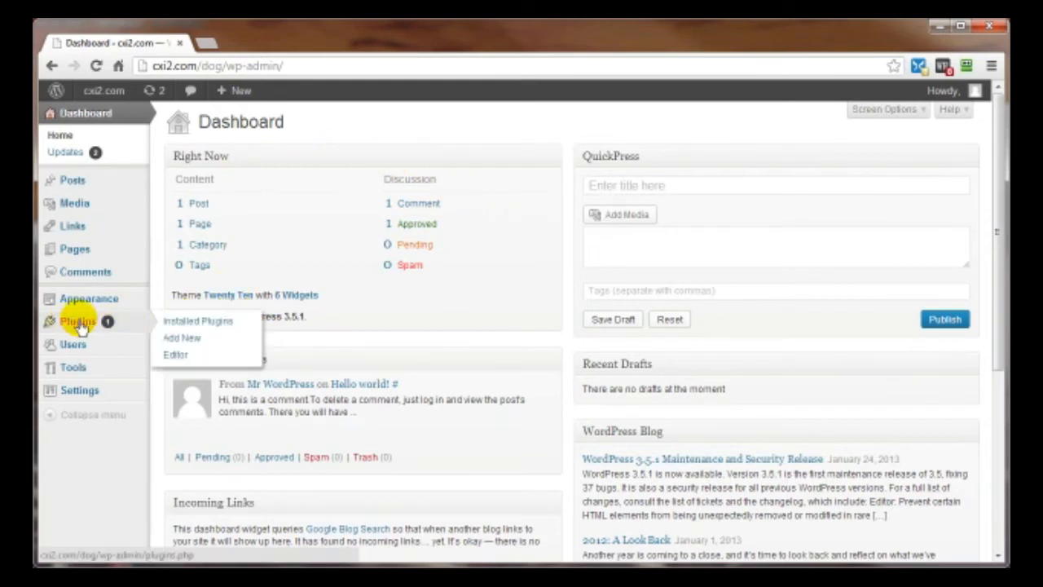
left_click(180, 326)
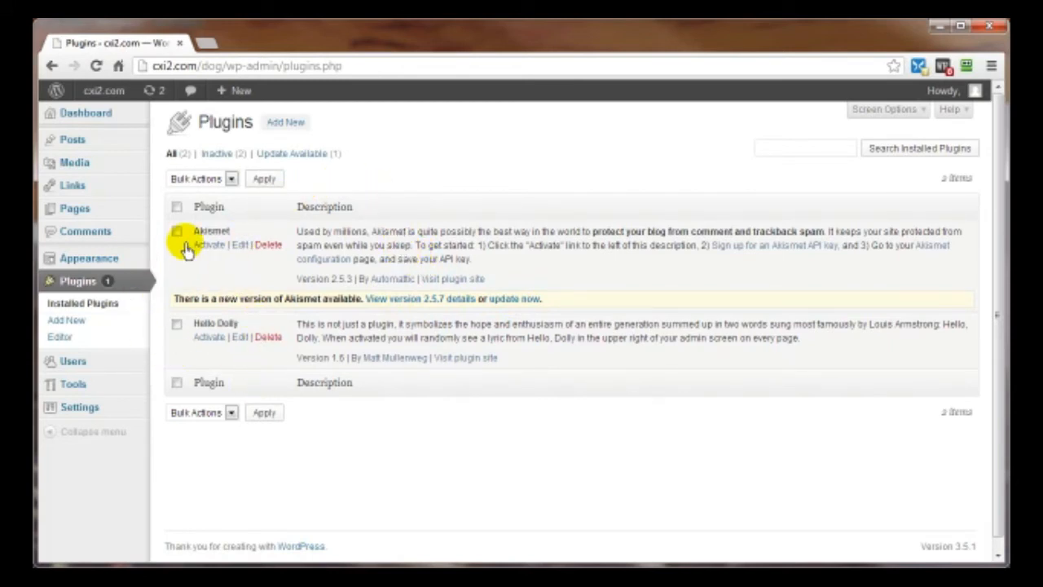
- Review the inactive Akismet 2.5.3 and Hello Dolly 1.6 entries and Akismet's pending update
mouse_move(143, 118)
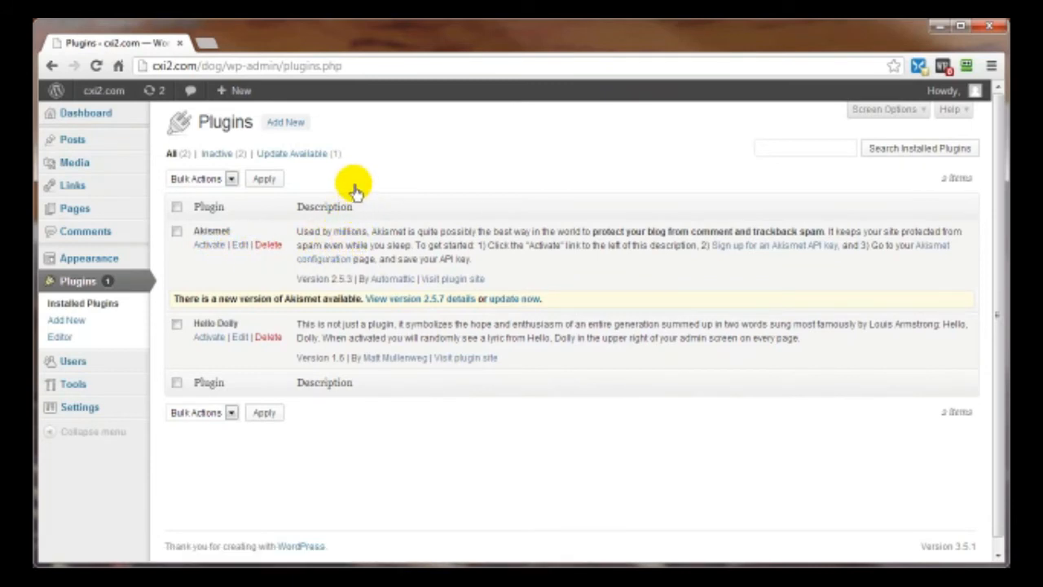
- Go to Plugins > Add New and focus the WordPress plugin search box
left_click(70, 320)
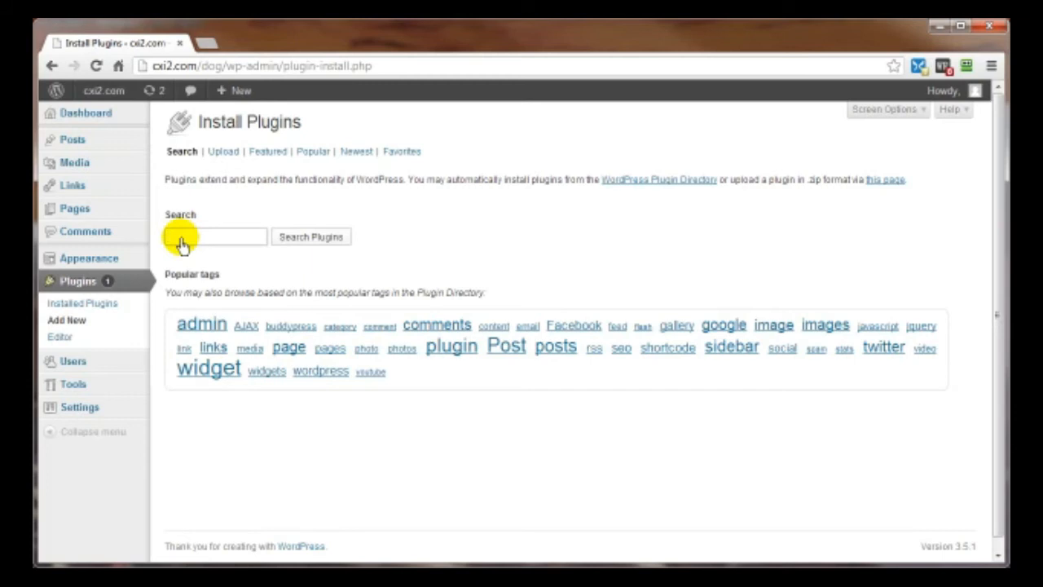
left_click(181, 238)
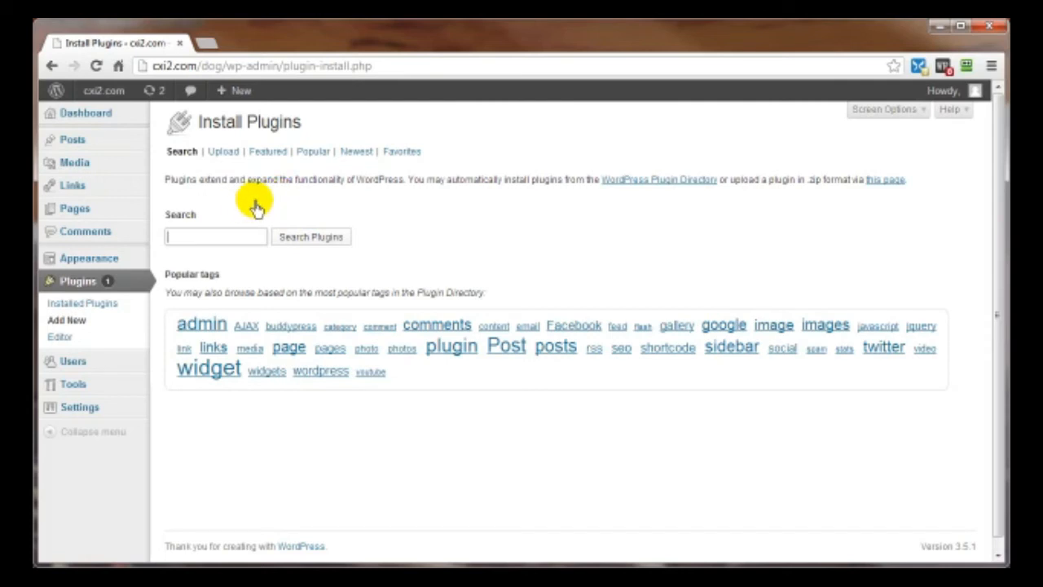
left_click(196, 222)
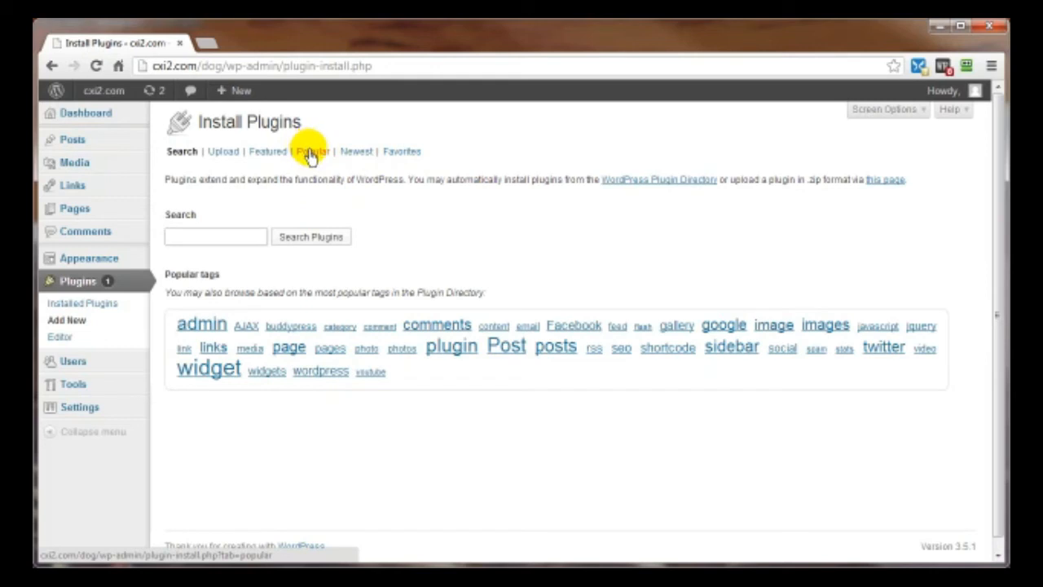
- Install the Jetpack plugin from Featured plugins, then go back to the plugin installer
left_click(267, 155)
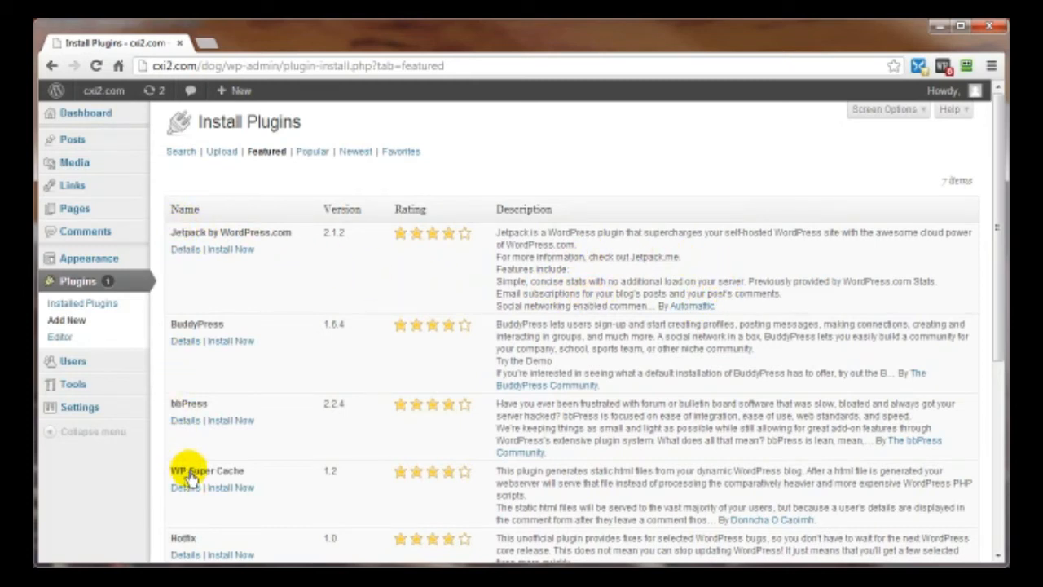
left_click(229, 250)
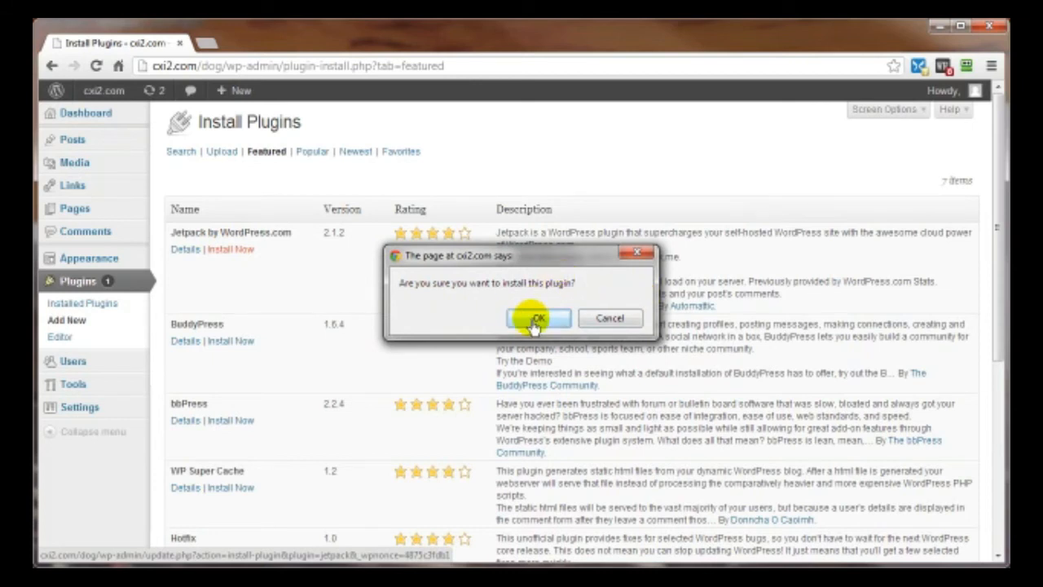
left_click(539, 322)
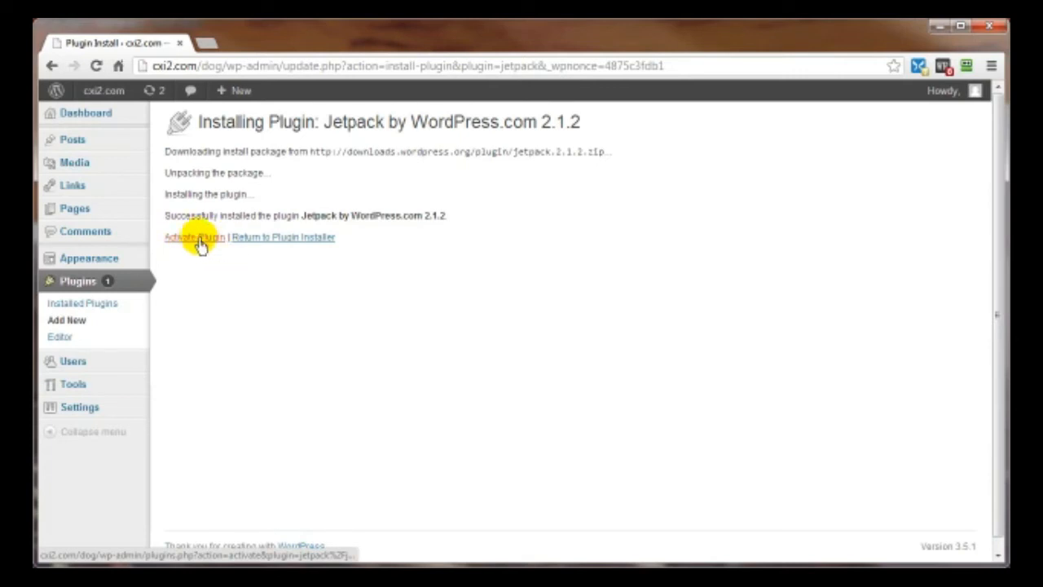
left_click(280, 243)
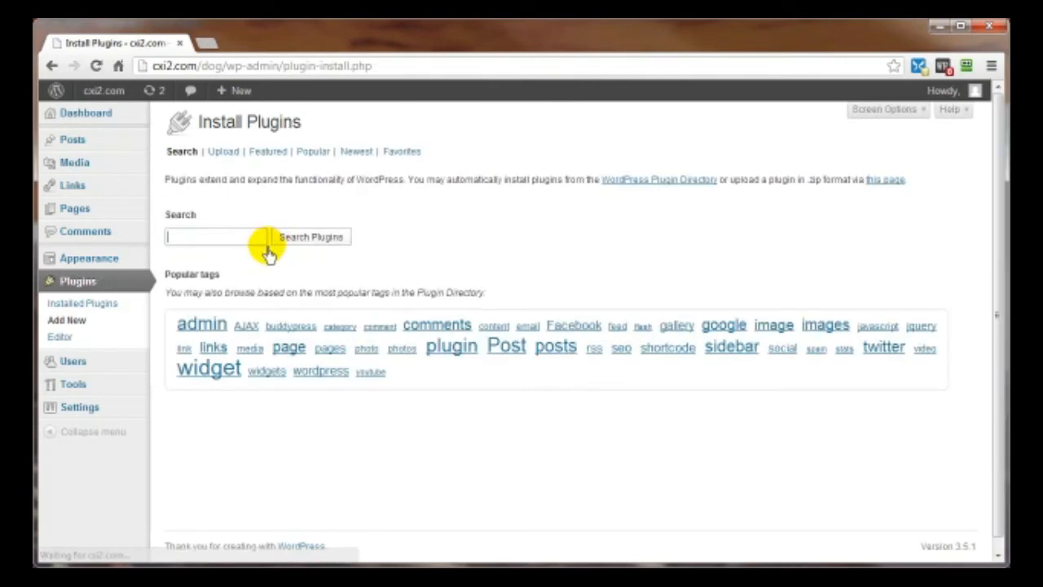
- Delete the Jetpack plugin with its files and data from Installed Plugins
left_click(72, 307)
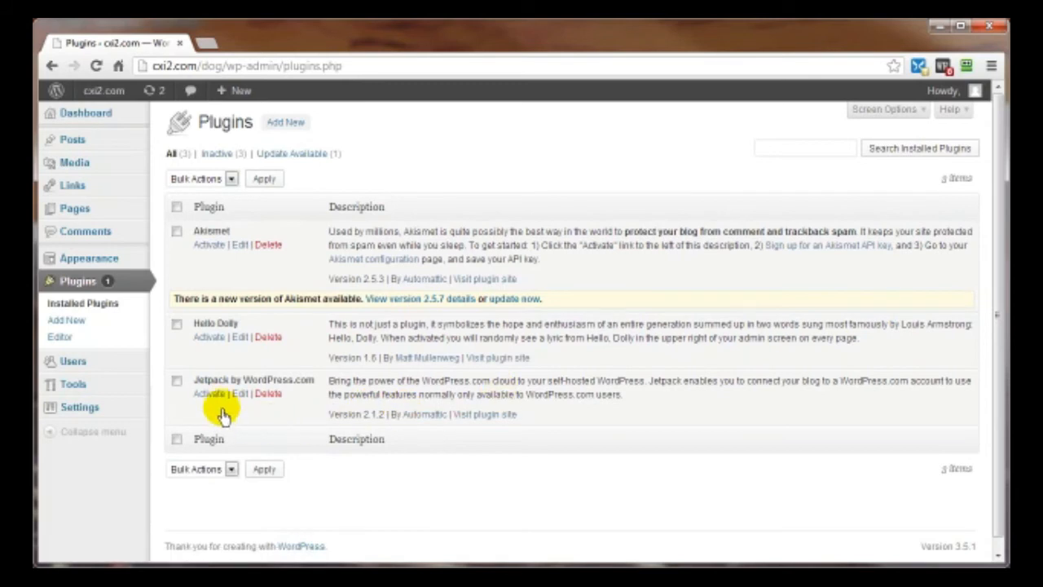
left_click(176, 381)
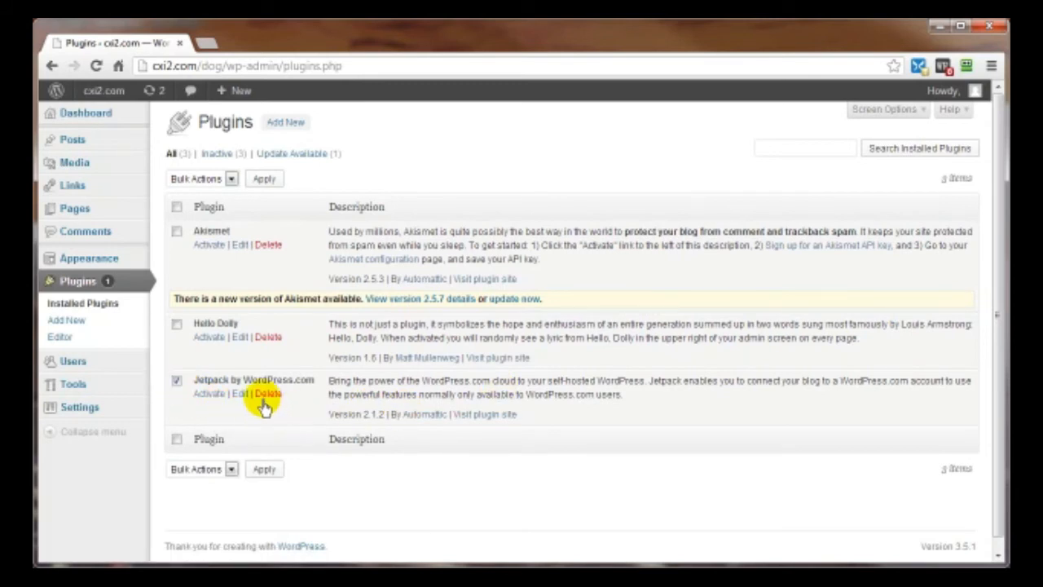
left_click(267, 394)
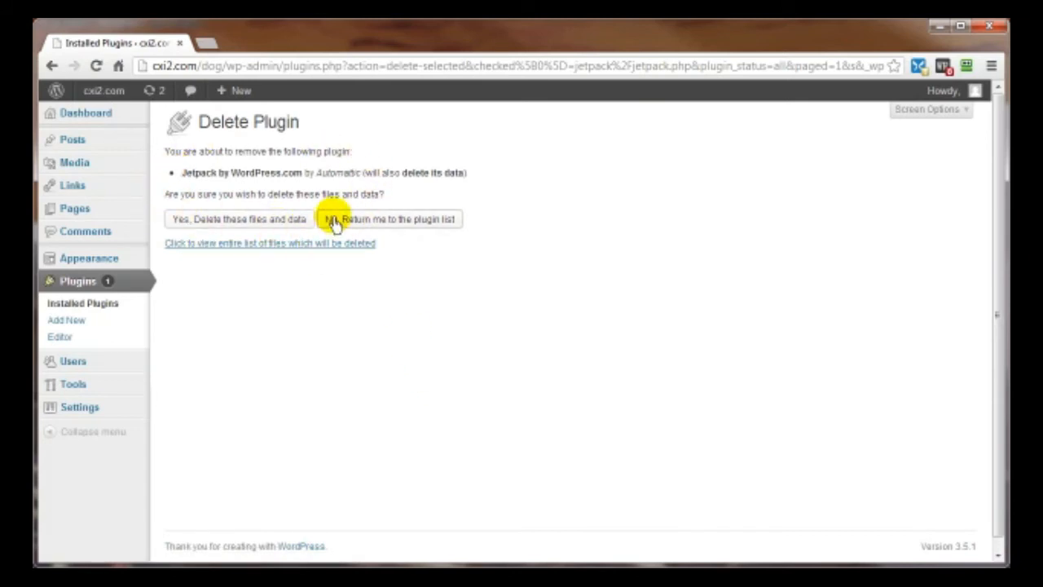
left_click(209, 229)
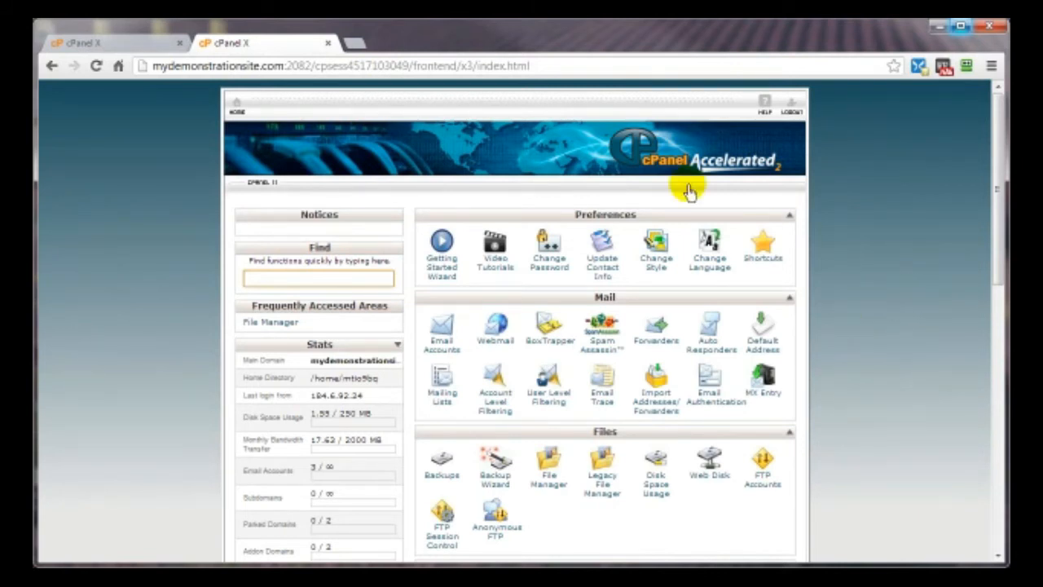
- Open a new empty Chrome tab beside the two cPanel X tabs
left_click(355, 48)
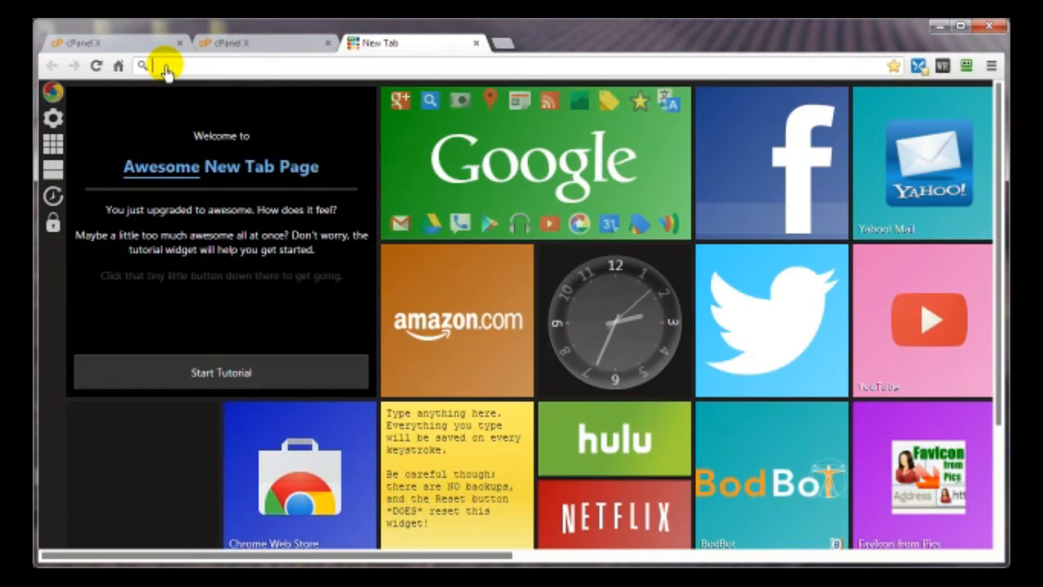
- Load mydemonstrationsite.com/fjgkl9y78 to show the default Apache 404 Not Found page
type("mydemonstrationsite.com/fjgkl9y78")
key("Return")
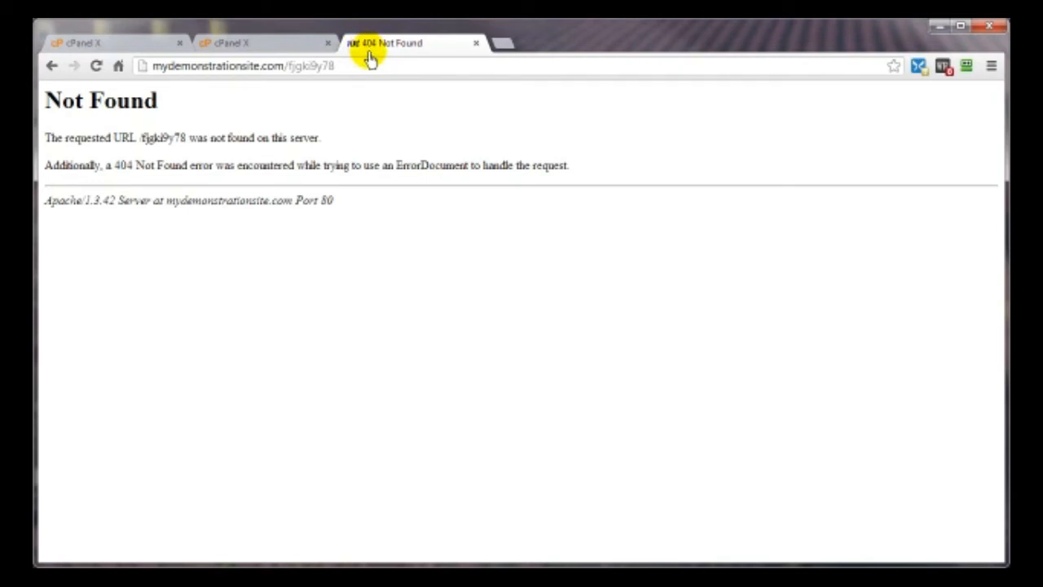
- Glance over the mydemonstrationsite.com cPanel, then switch to the cxi2.com cPanel home page
left_click(233, 47)
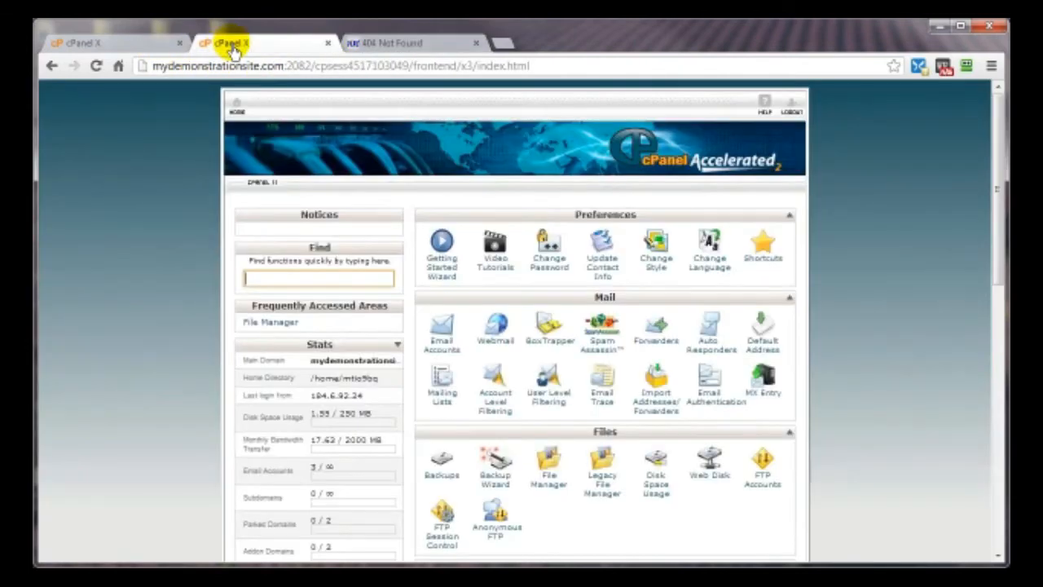
scroll(869, 310, "down", 1)
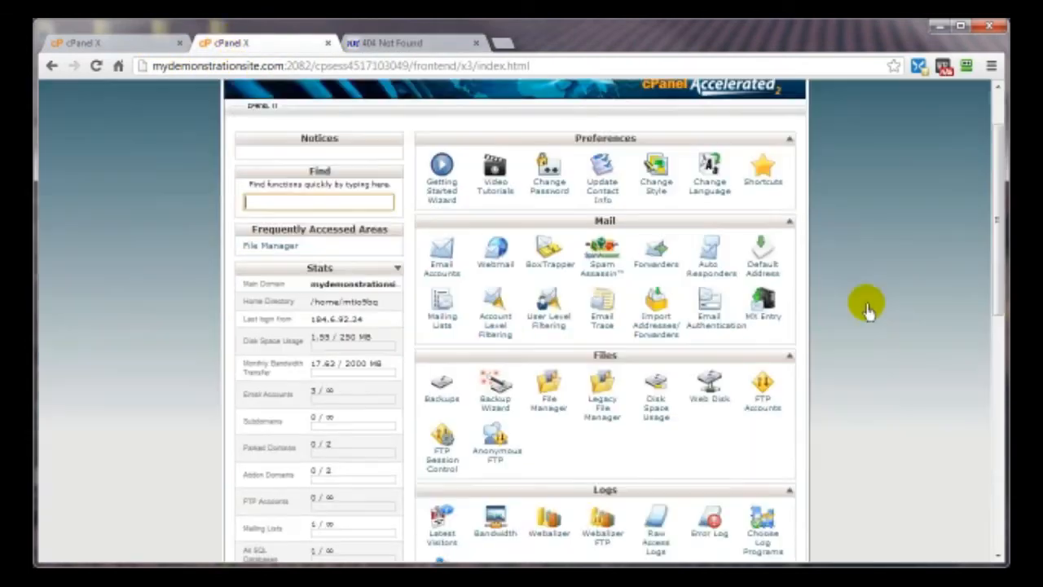
scroll(868, 310, "down", 7)
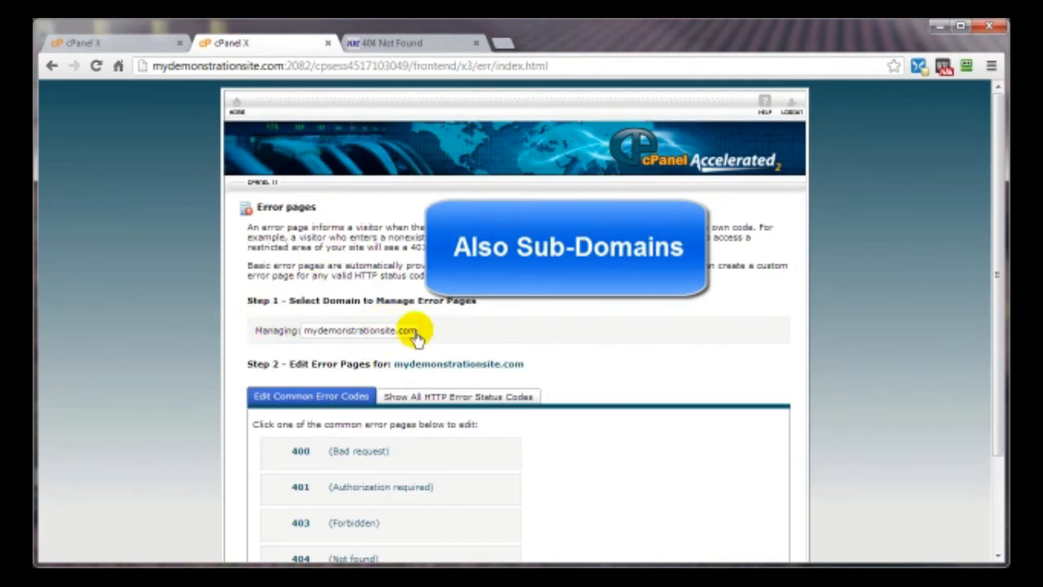
left_click(98, 44)
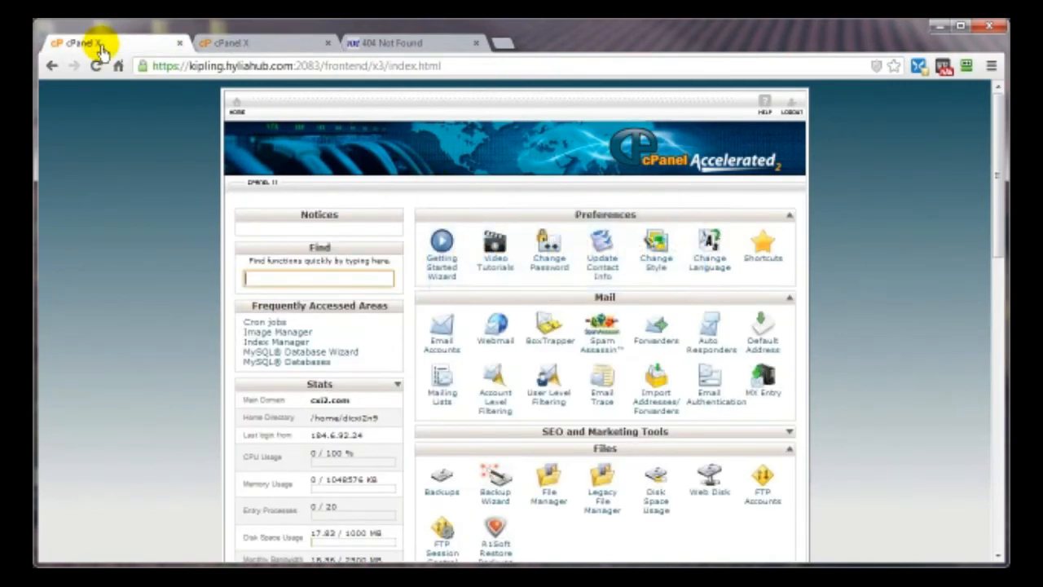
- Open Error pages from the Advanced section of the cxi2.com cPanel
scroll(668, 411, "down", 10)
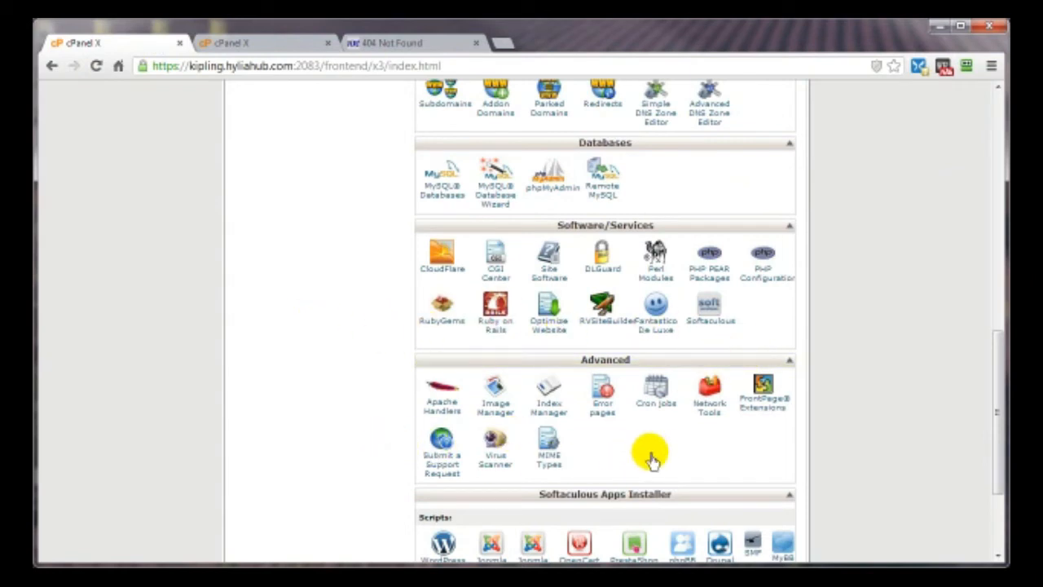
left_click(603, 404)
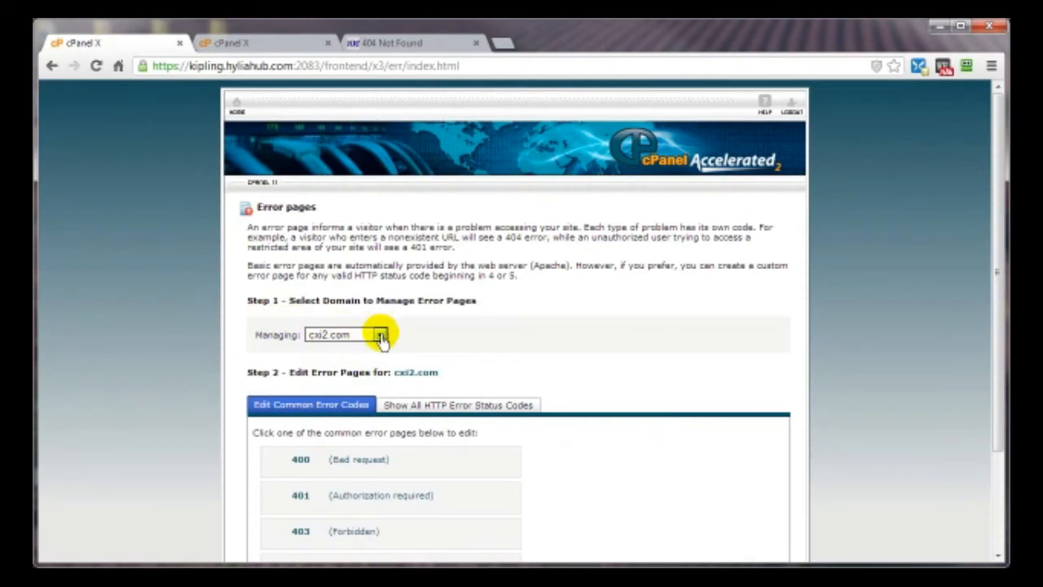
- Check the Managing domain list in cxi2.com's Error pages, keeping cxi2.com selected
left_click(380, 336)
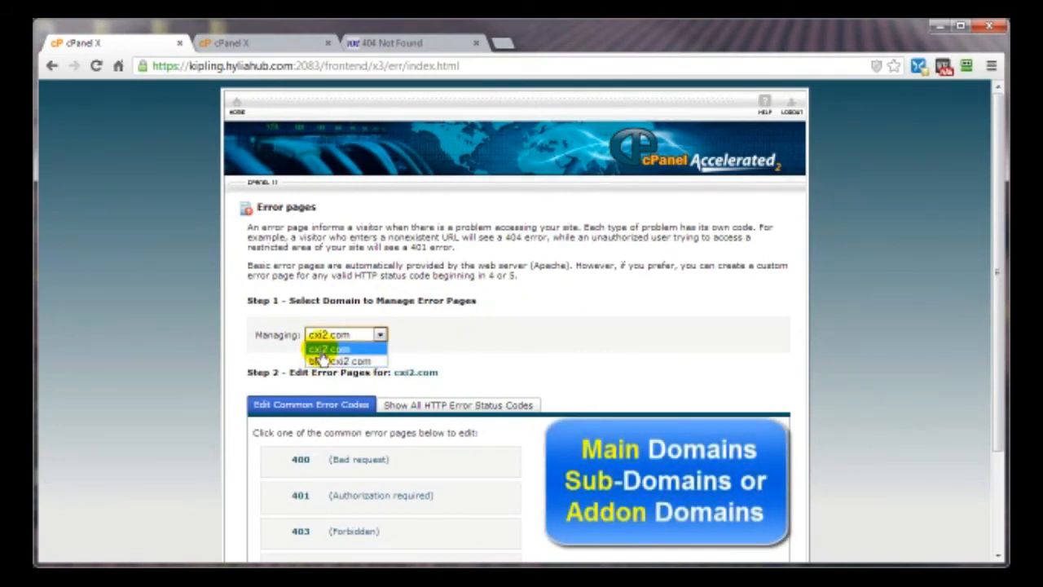
left_click(450, 343)
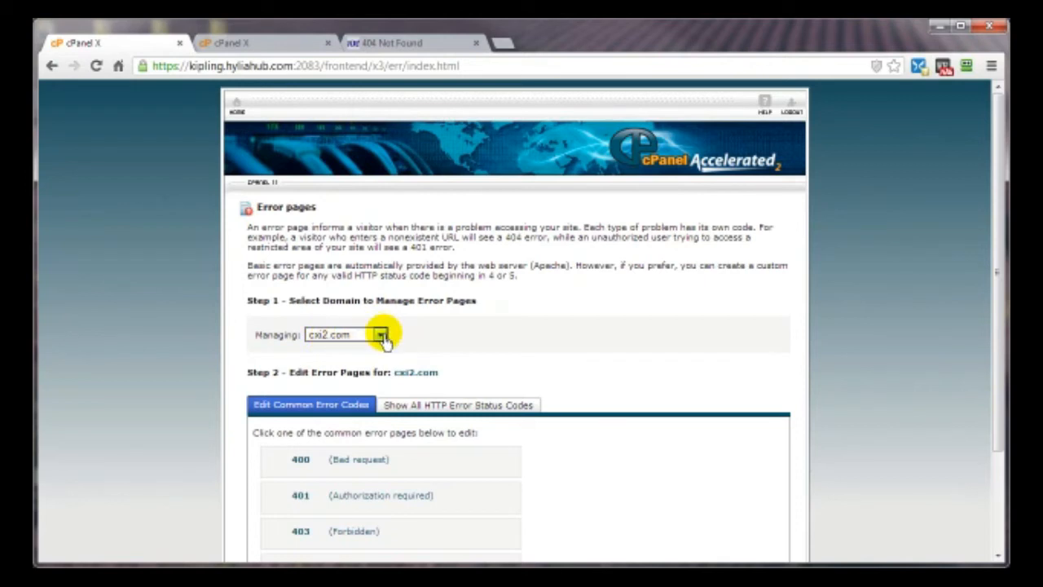
left_click(381, 336)
left_click(368, 352)
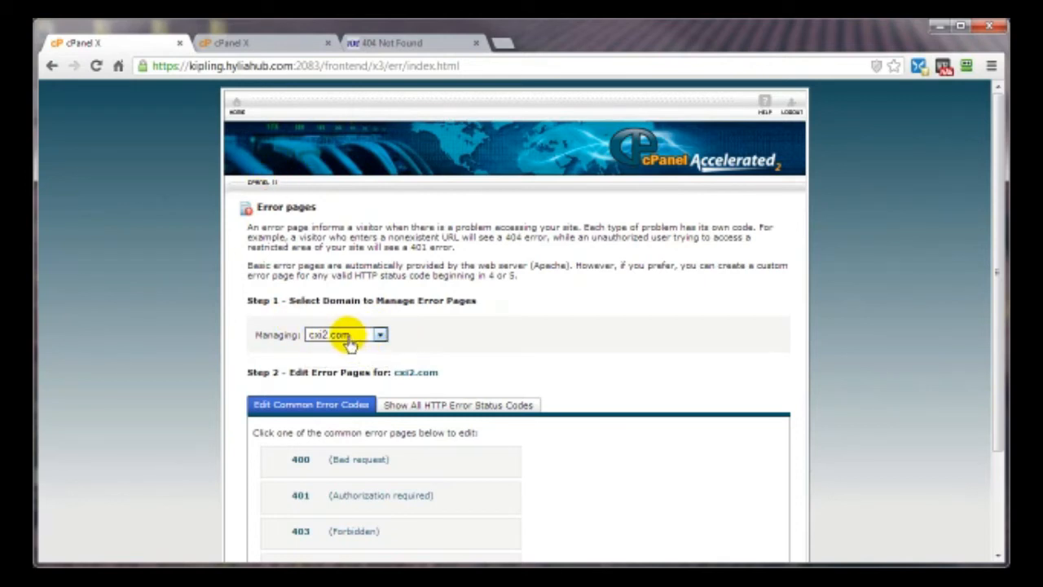
- In the mydemonstrationsite.com tab, browse all HTTP error codes, then return to the common codes
left_click(263, 44)
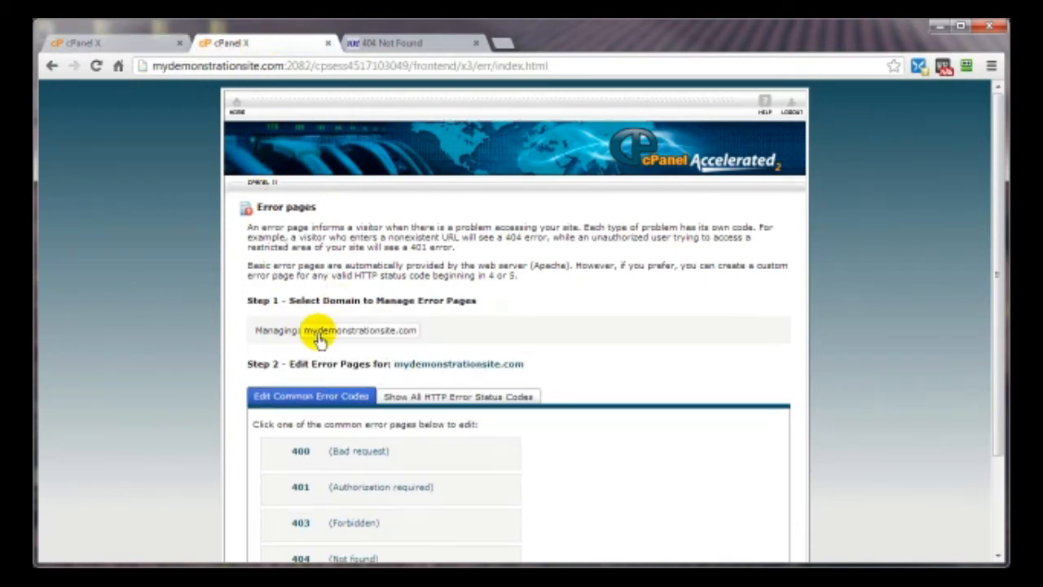
scroll(669, 365, "down", 3)
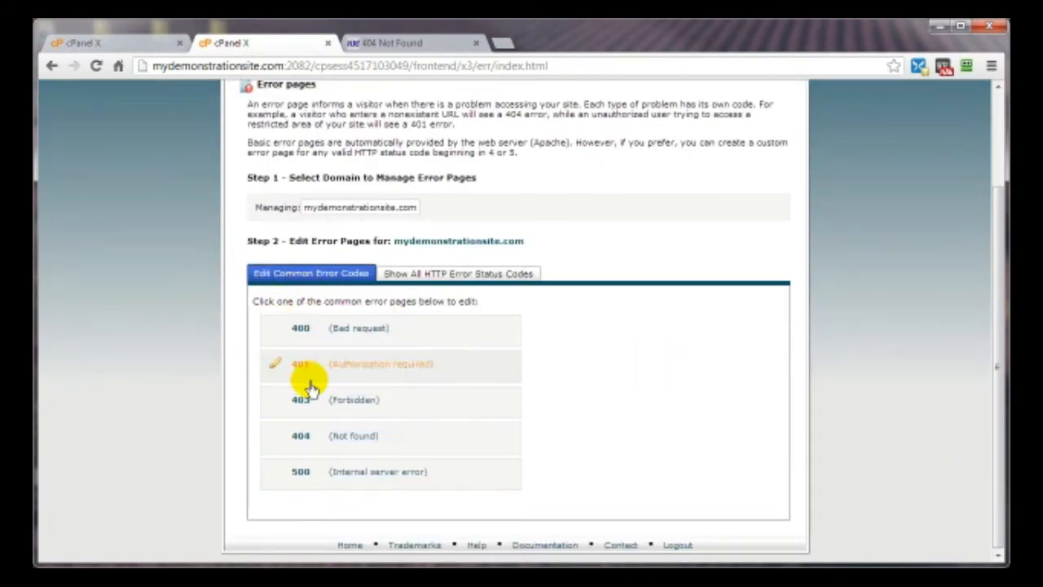
left_click(418, 277)
scroll(471, 420, "down", 1)
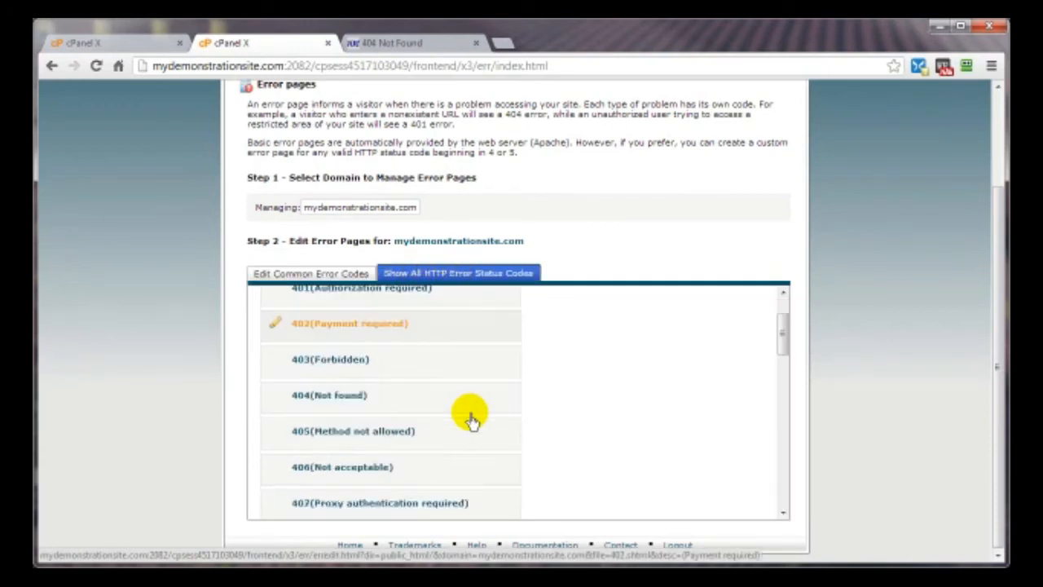
scroll(471, 420, "down", 3)
scroll(471, 419, "down", 4)
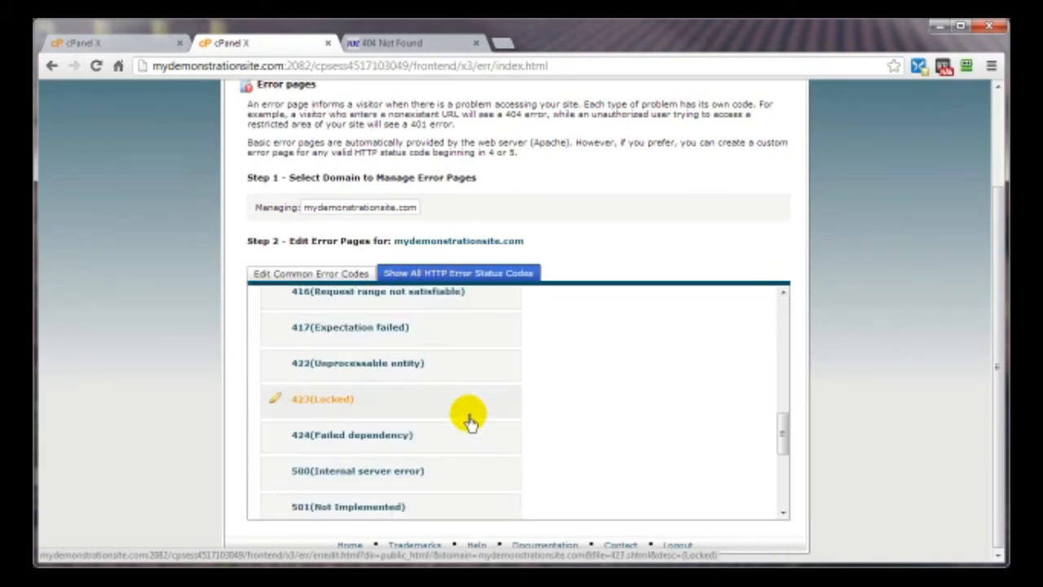
scroll(472, 420, "down", 5)
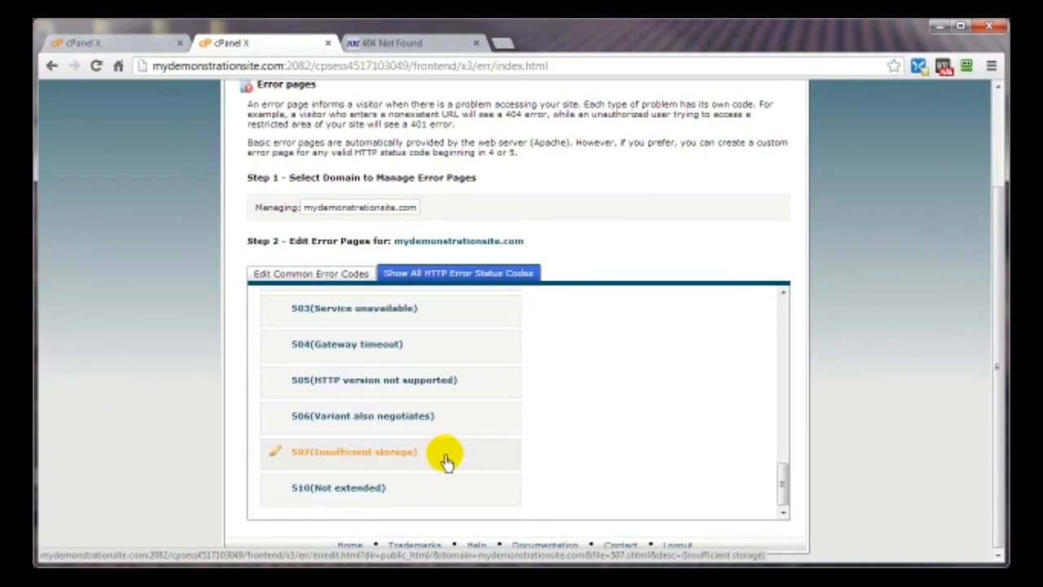
scroll(446, 483, "up", 5)
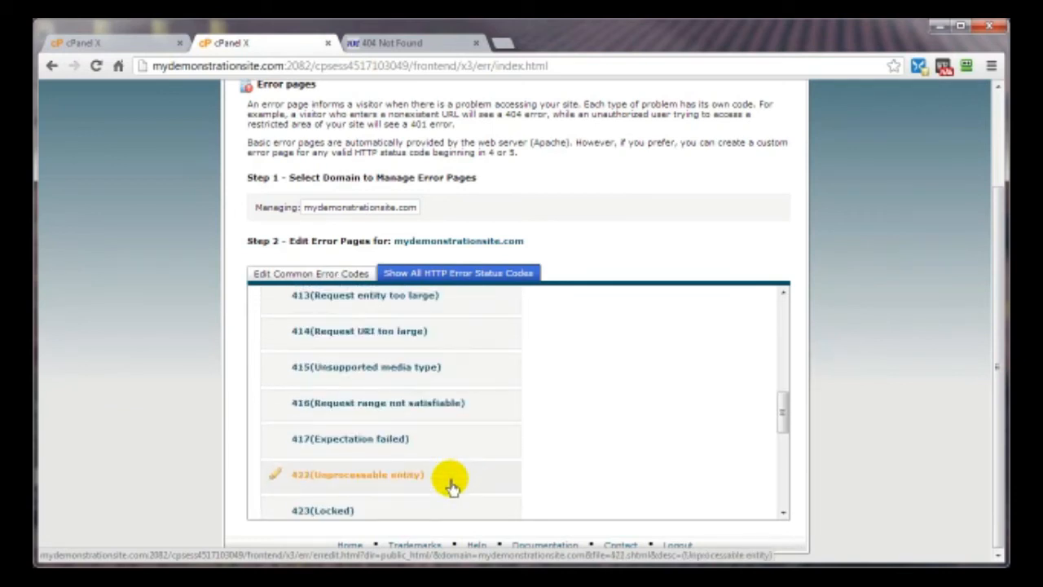
scroll(449, 484, "up", 5)
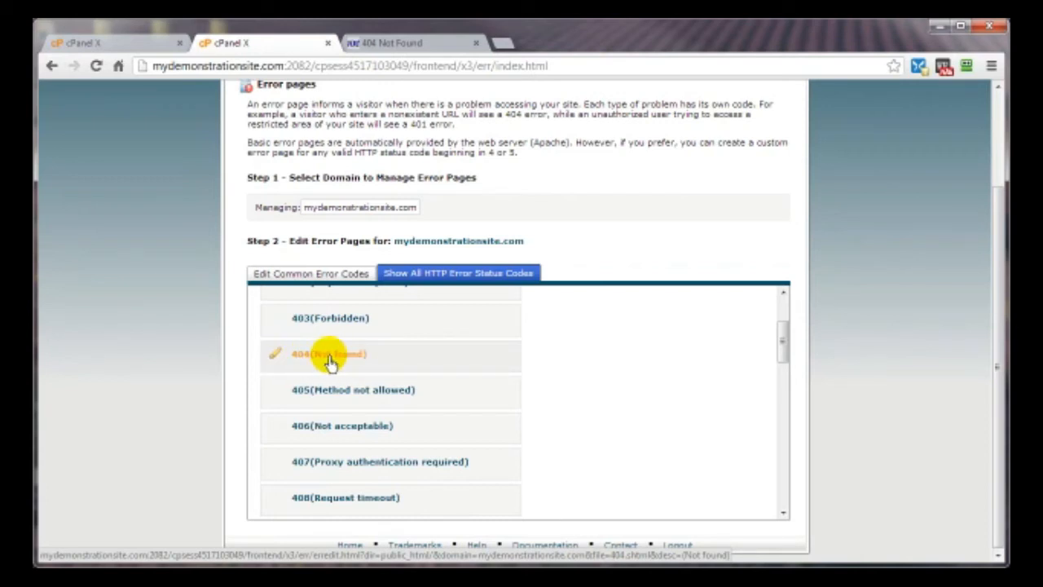
left_click(306, 274)
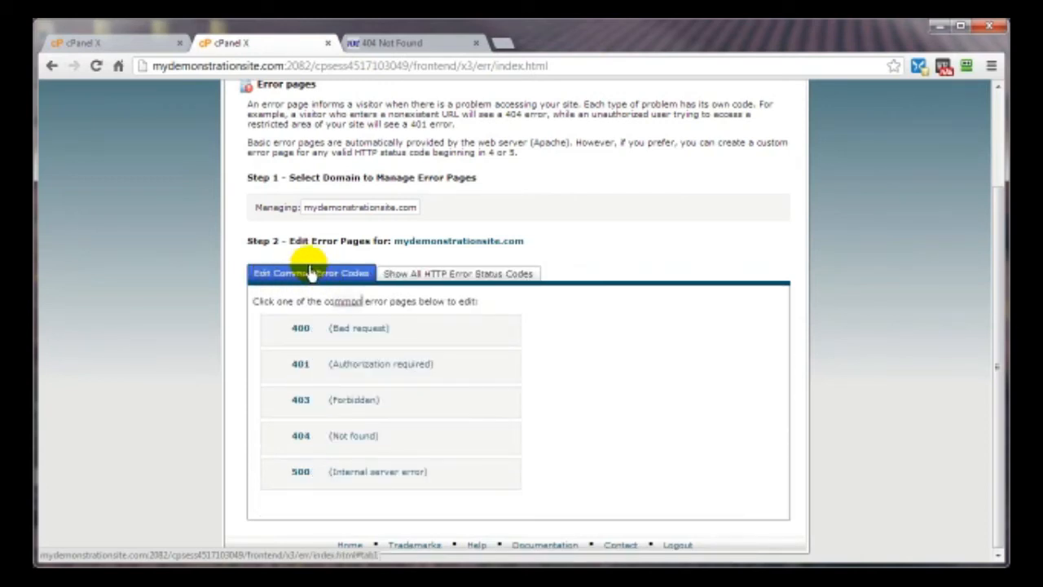
- Open mydemonstrationsite.com's 404 (Not found) page in the editor and add a new line
left_click(275, 438)
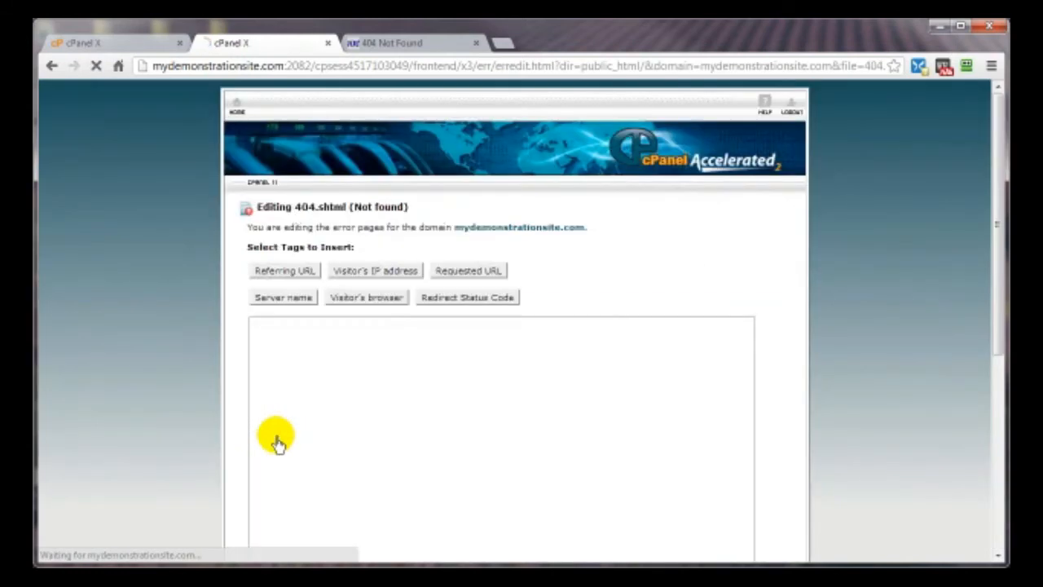
scroll(783, 328, "down", 3)
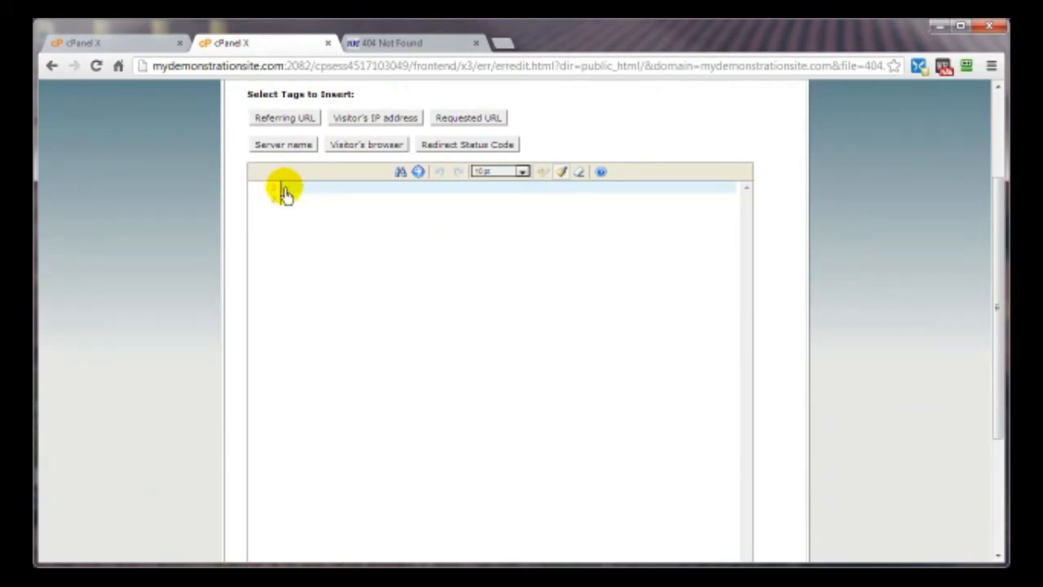
key("Return")
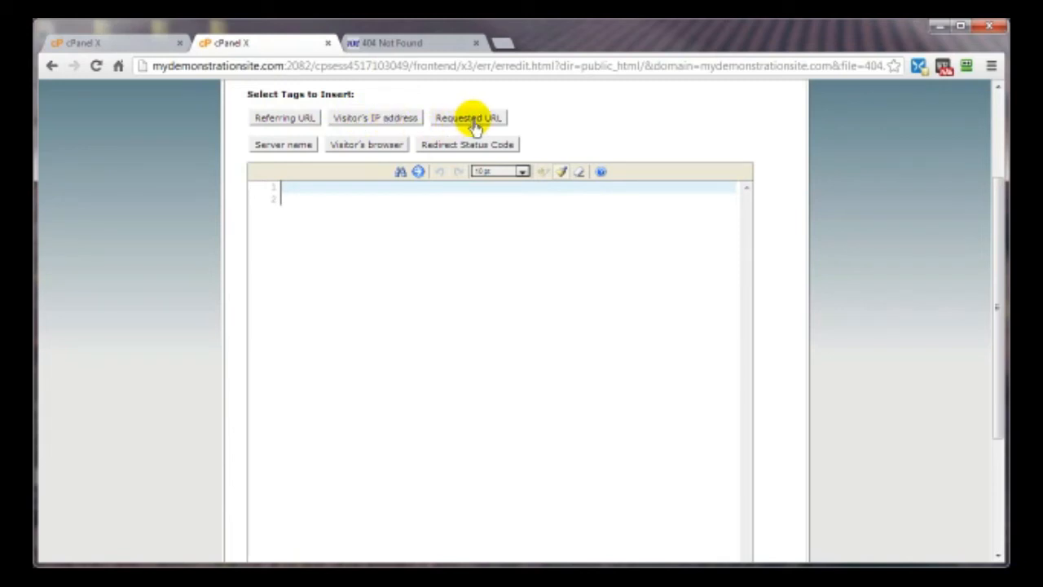
- Compare with the live 404 Not Found page, highlighting its requested URL
left_click(391, 42)
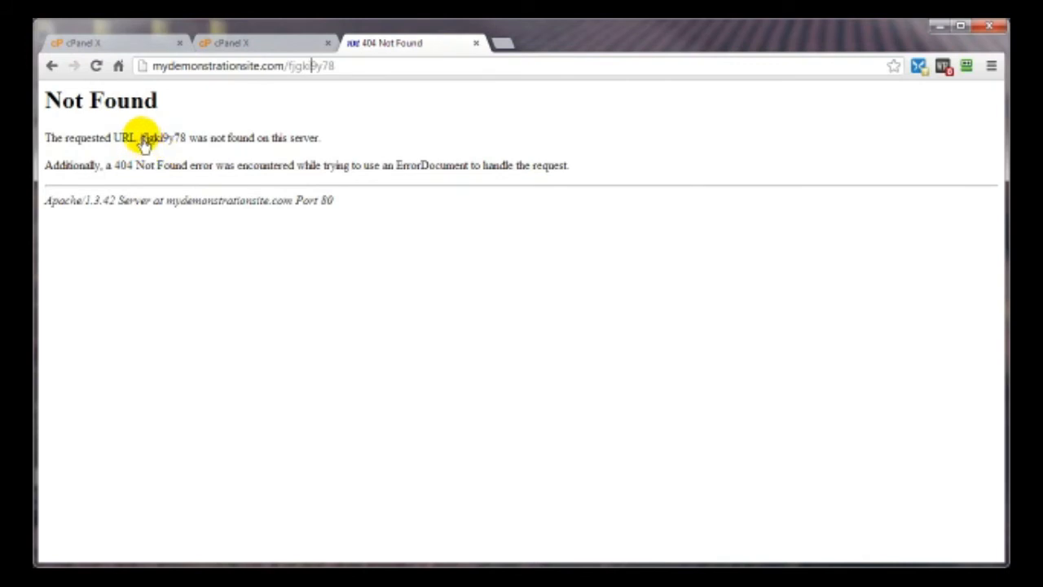
left_click(246, 43)
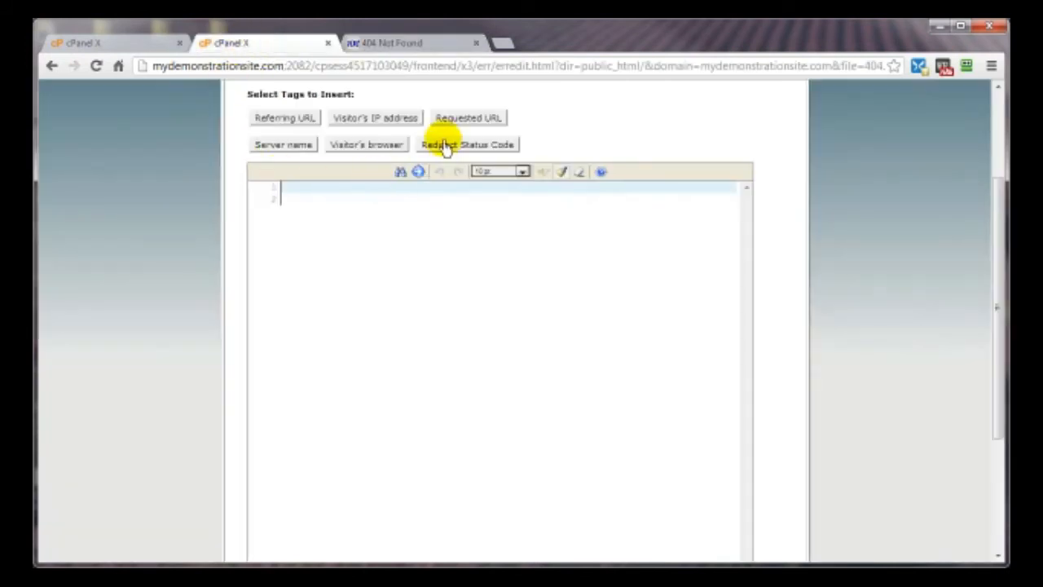
left_click(375, 43)
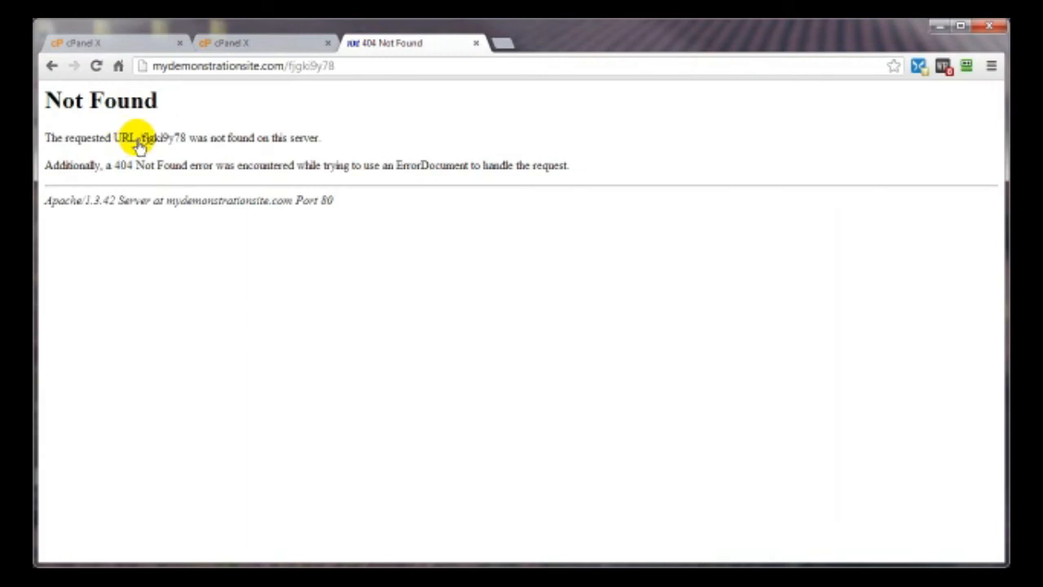
left_click_drag(140, 142, 186, 149)
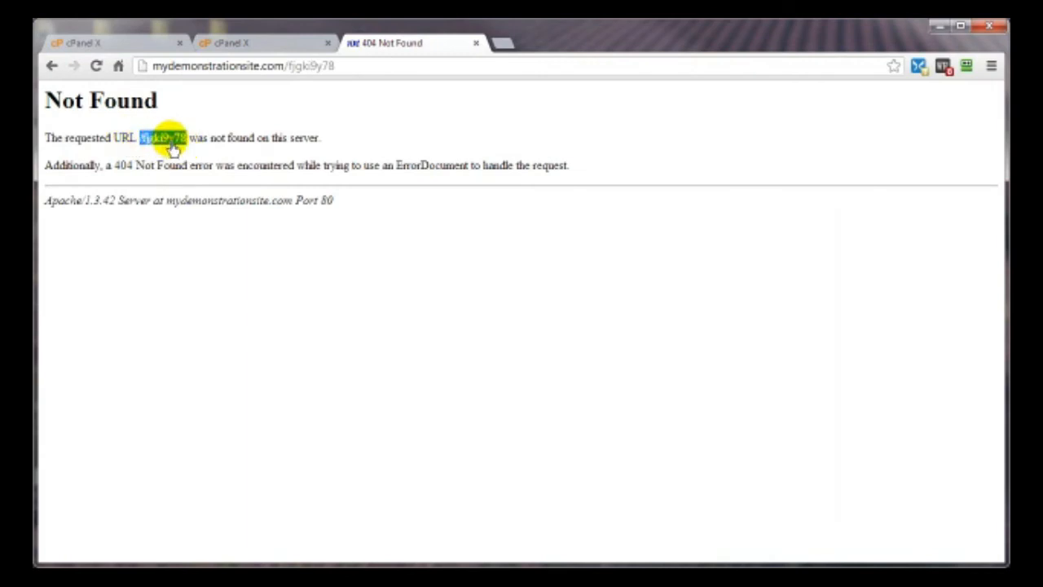
- Delete the requested-URL echo tag from the 404 editor and bring KompoZer's Oops page onscreen
key("ctrl+shift+Tab")
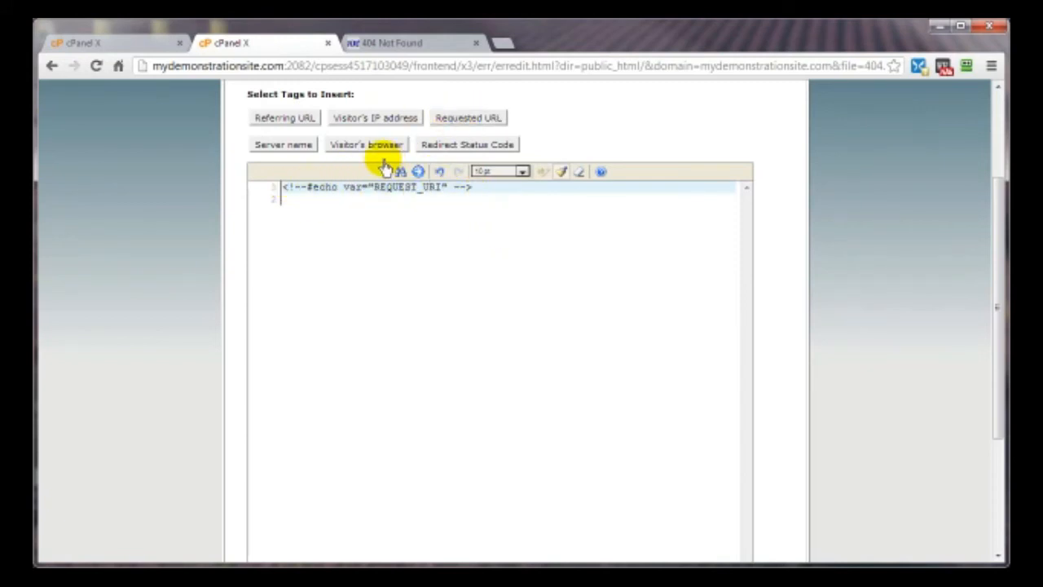
left_click_drag(473, 187, 289, 196)
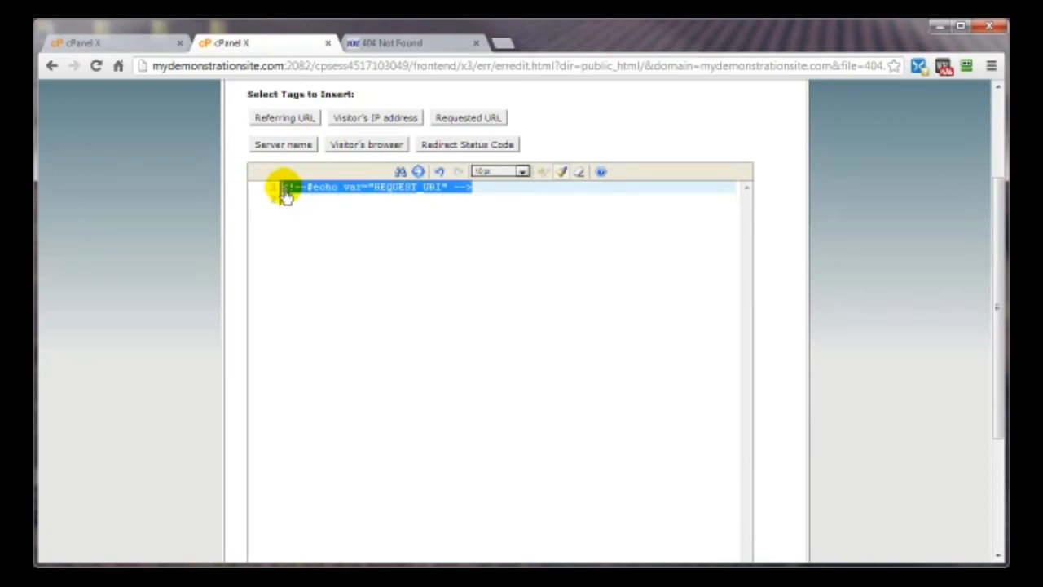
key("BackSpace")
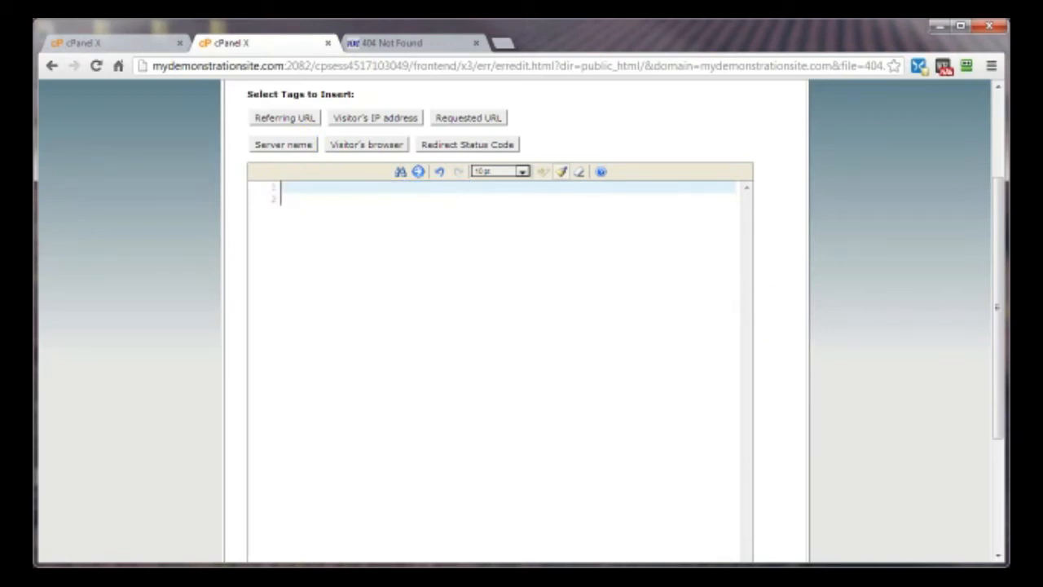
left_click_drag(1042, 9, 449, 35)
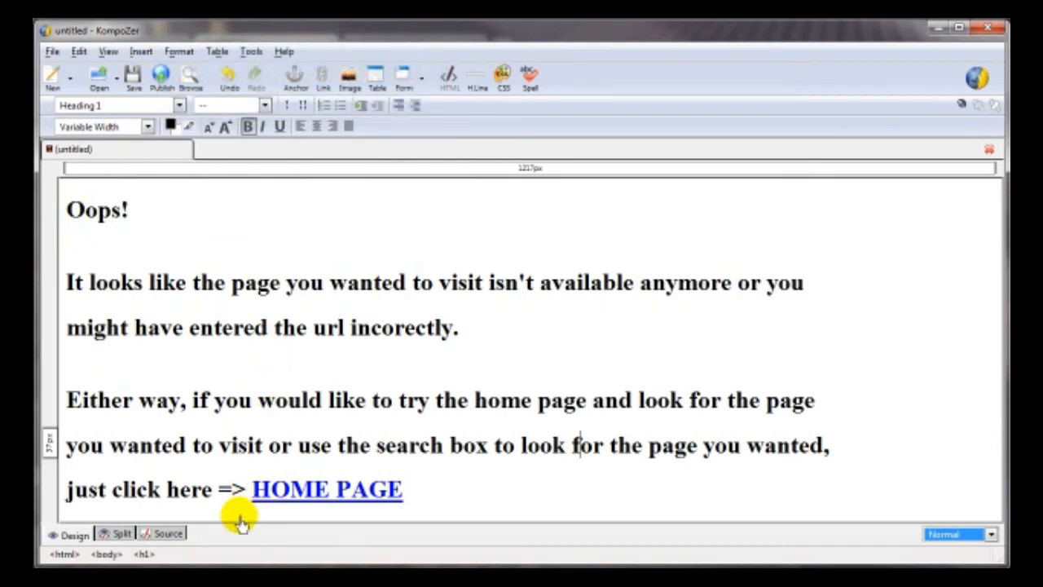
- Copy the Oops page's full HTML from KompoZer's Source view, then minimize KompoZer
left_click(160, 536)
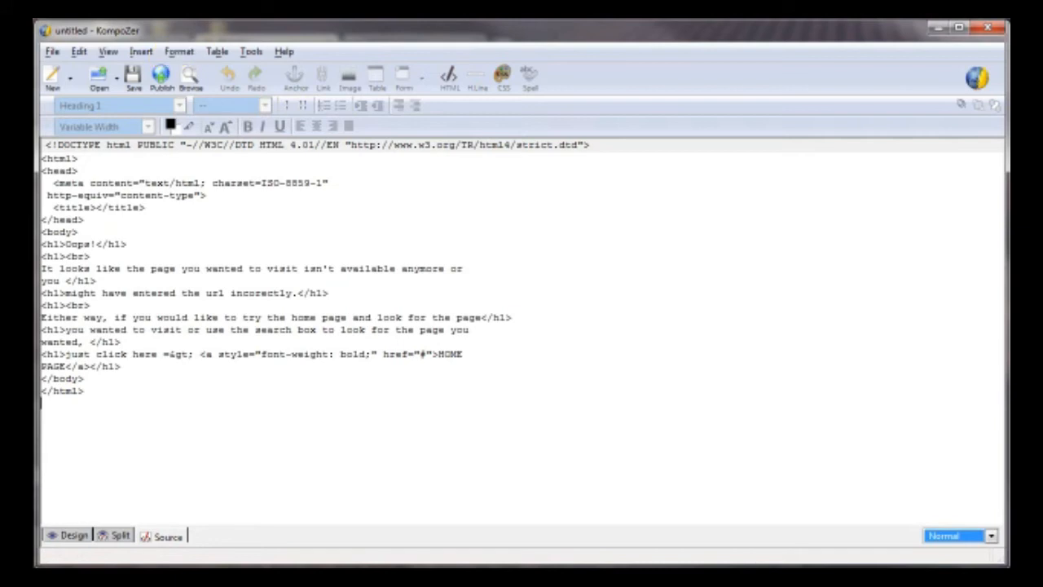
left_click(65, 538)
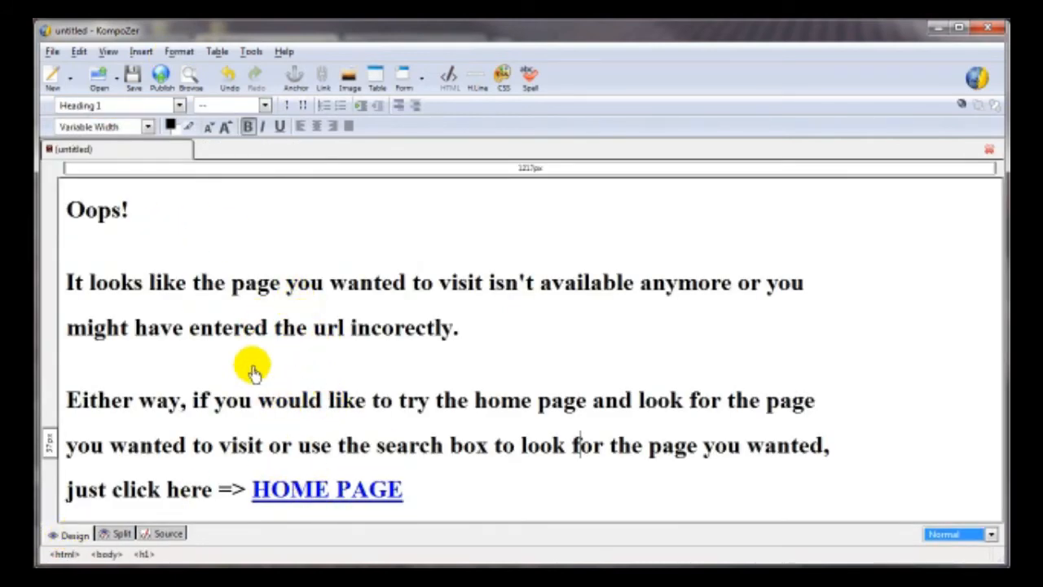
left_click(167, 535)
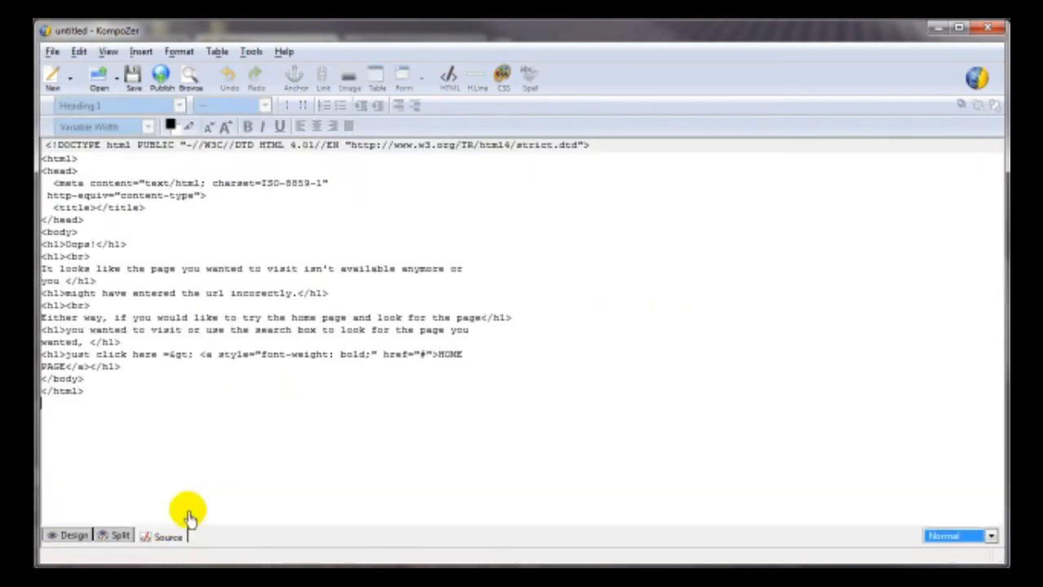
left_click_drag(87, 394, 51, 163)
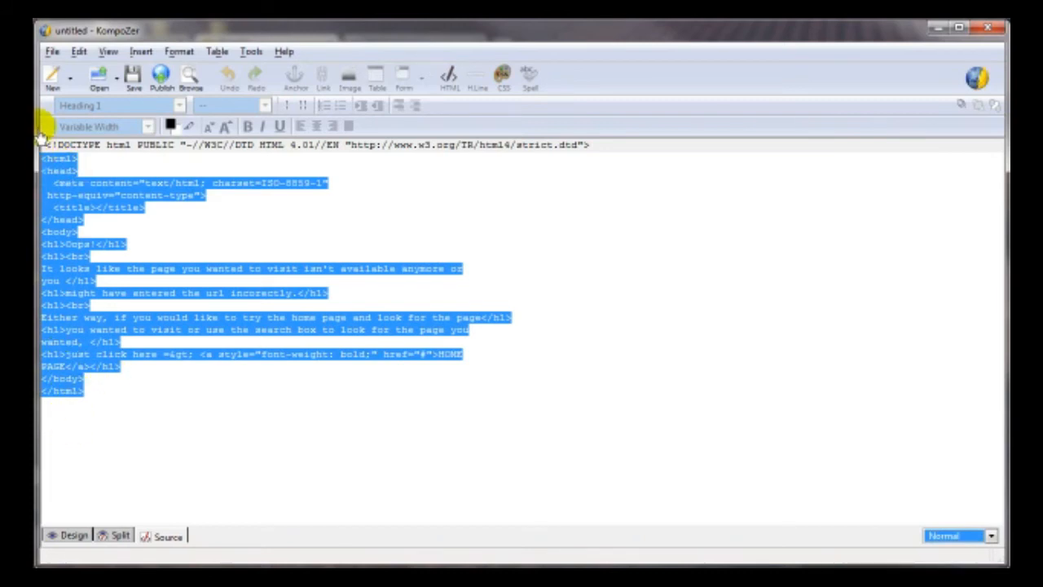
right_click(72, 203)
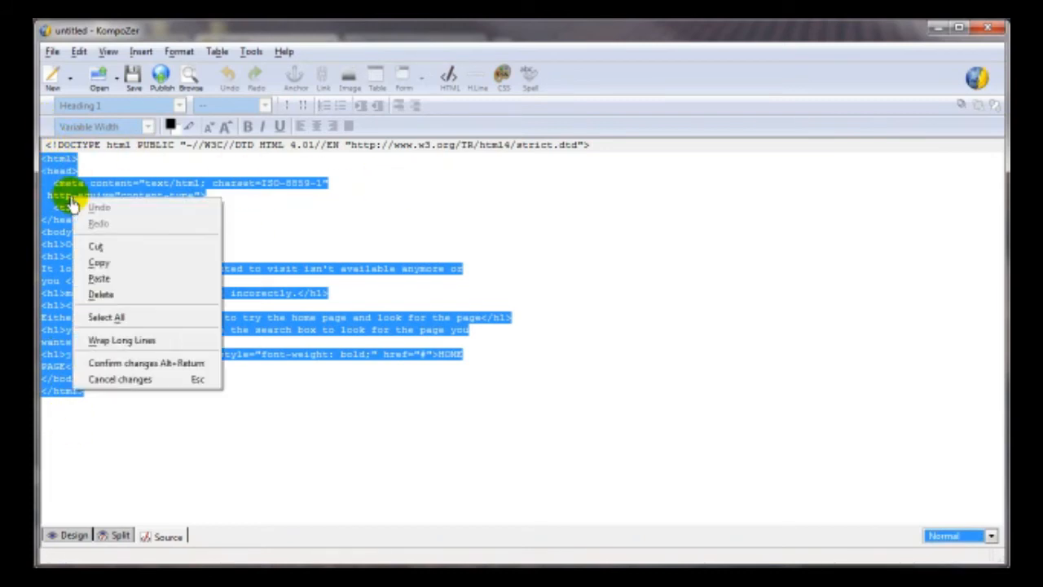
left_click(103, 264)
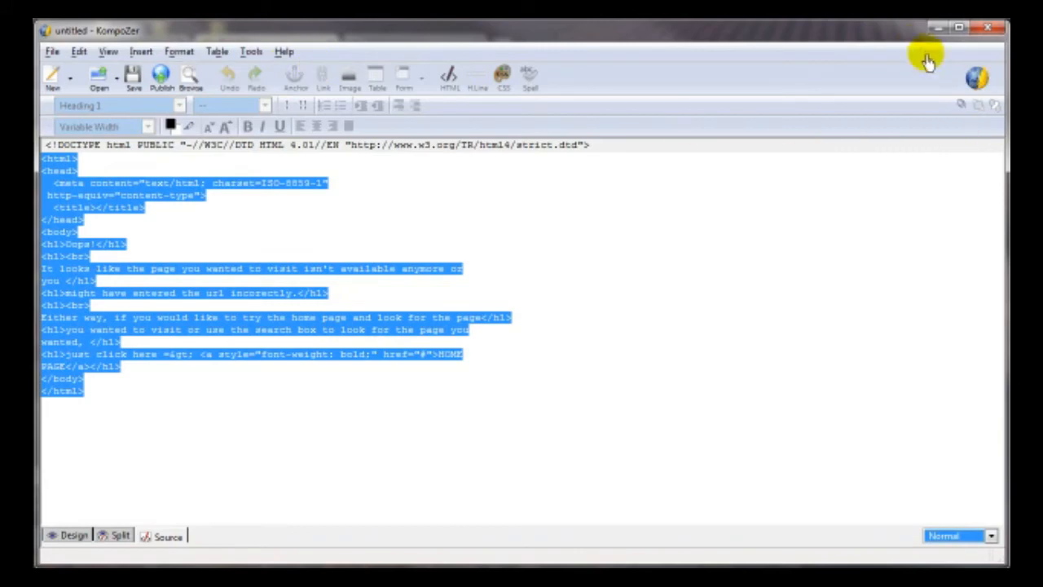
left_click(935, 30)
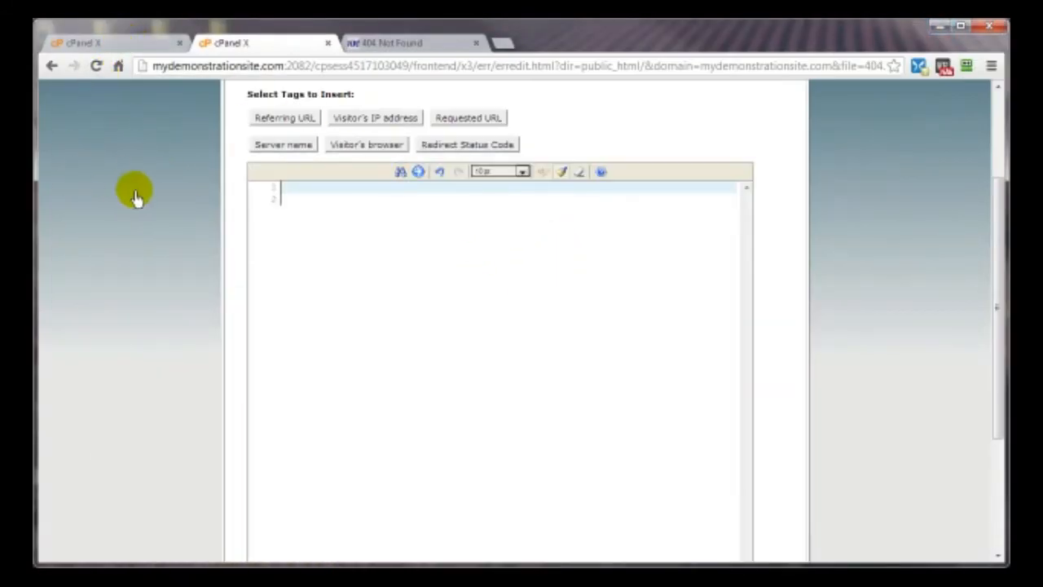
right_click(122, 163)
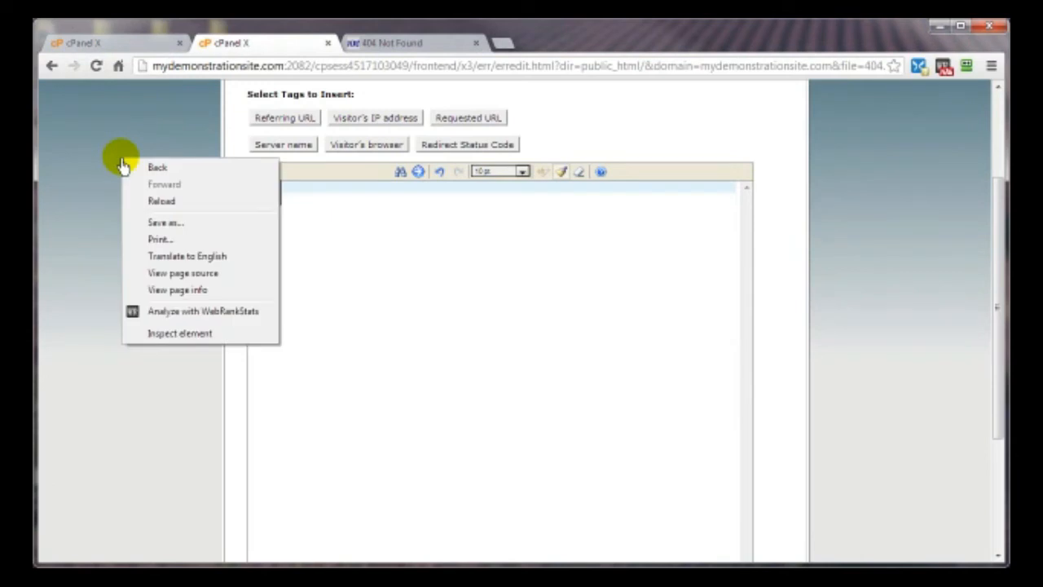
left_click(173, 276)
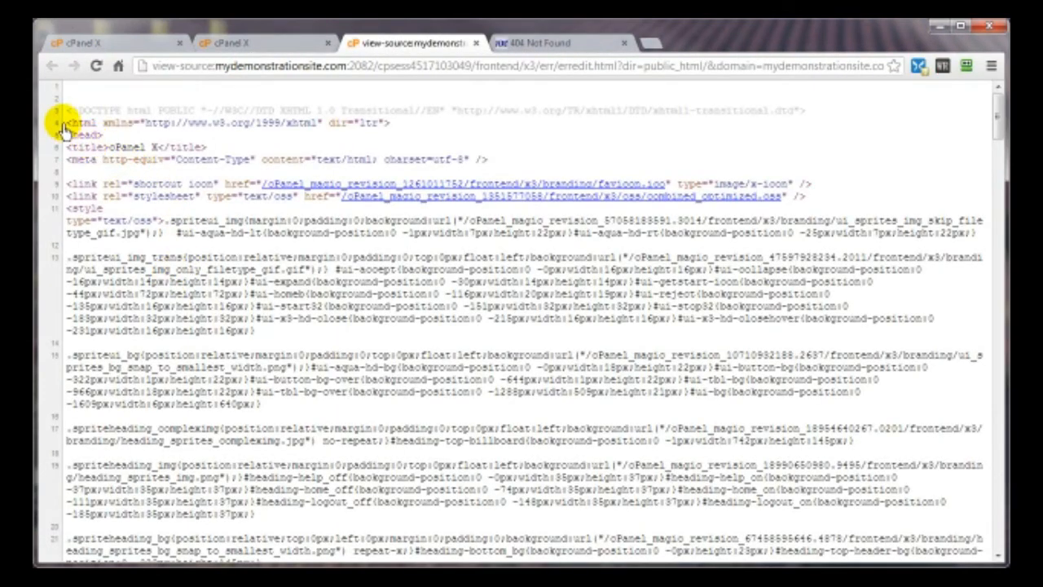
left_click_drag(68, 124, 218, 489)
left_click(476, 43)
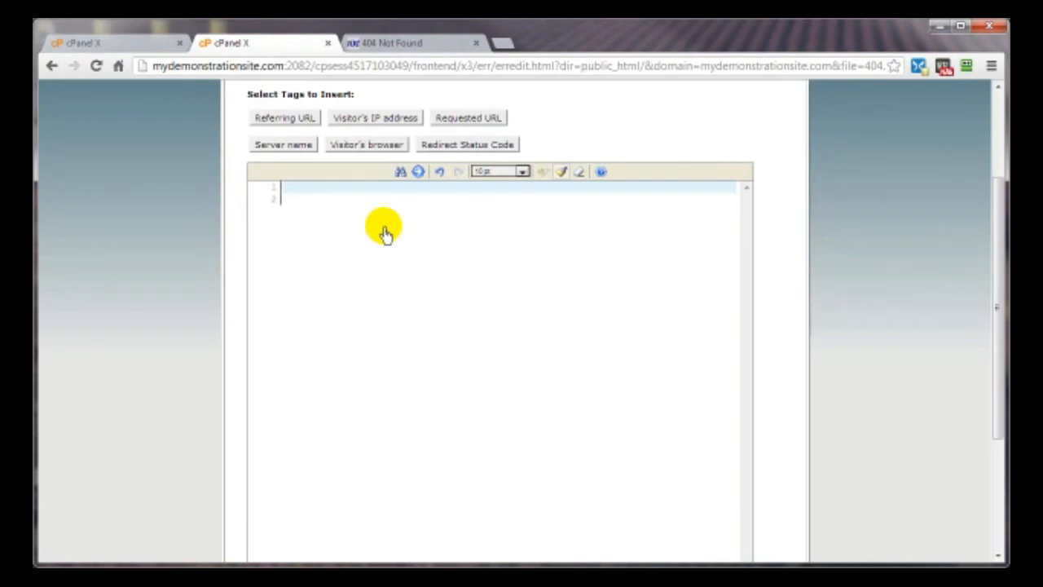
right_click(292, 196)
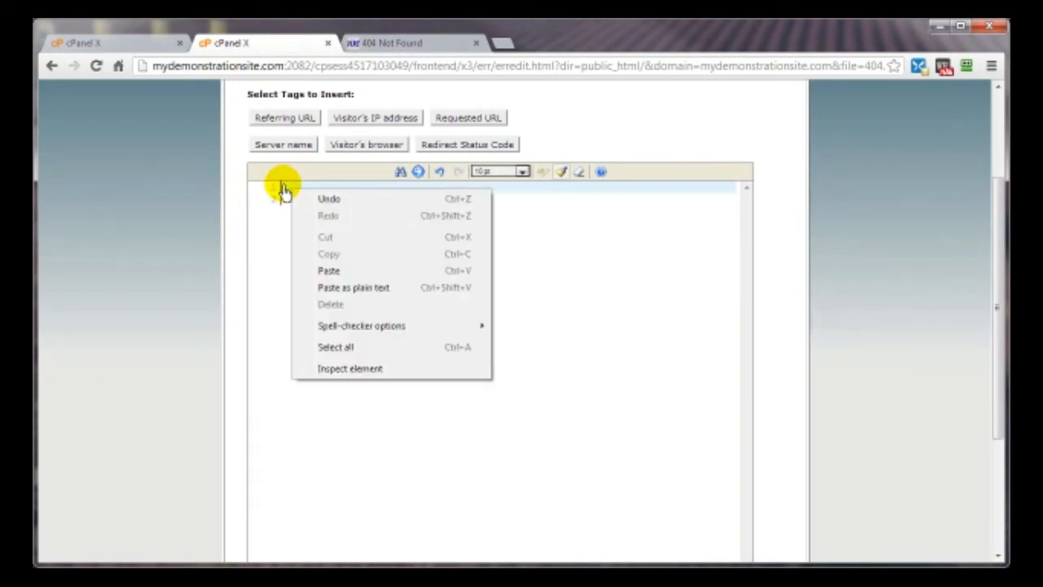
- Paste the Oops page HTML into the 404 editor and move the closing </h1> down
left_click(328, 271)
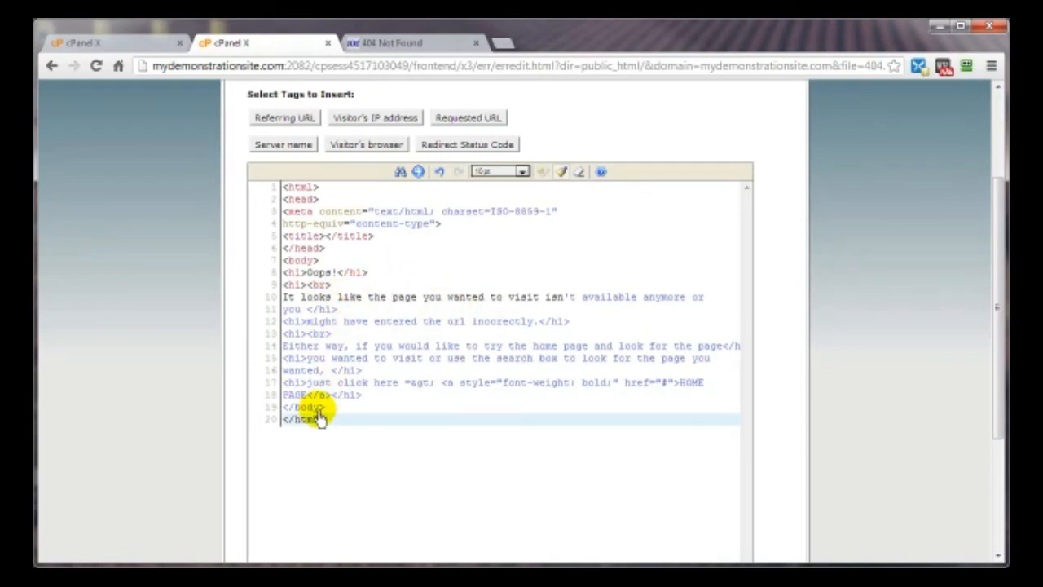
left_click(364, 394)
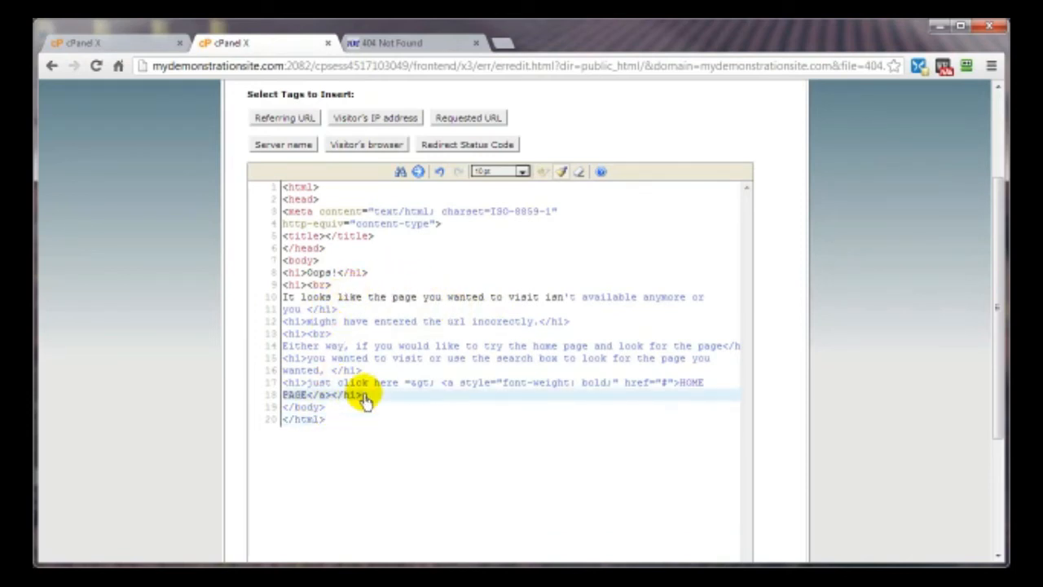
left_click_drag(364, 394, 348, 397)
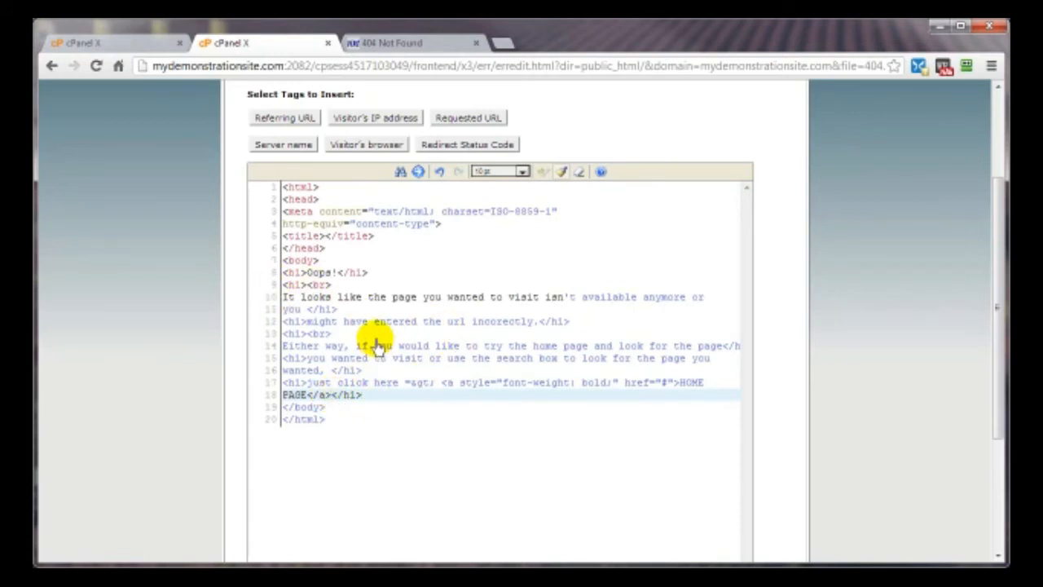
key("Return")
key("Return")
key("Return")
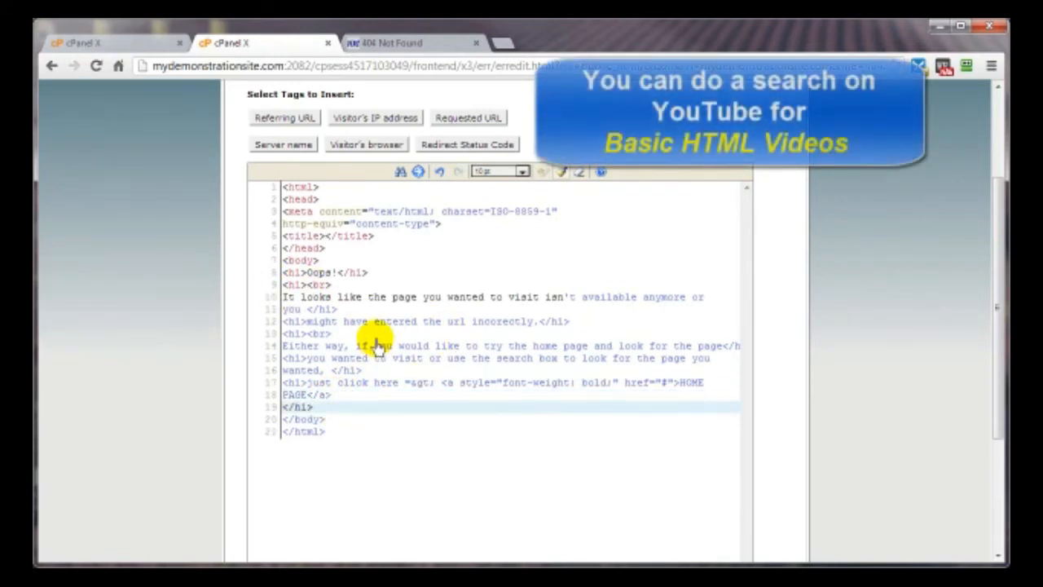
- Add 'Beguested Page URL =' and 'Your IP Address' lines with their echo tags, and save
left_click(298, 407)
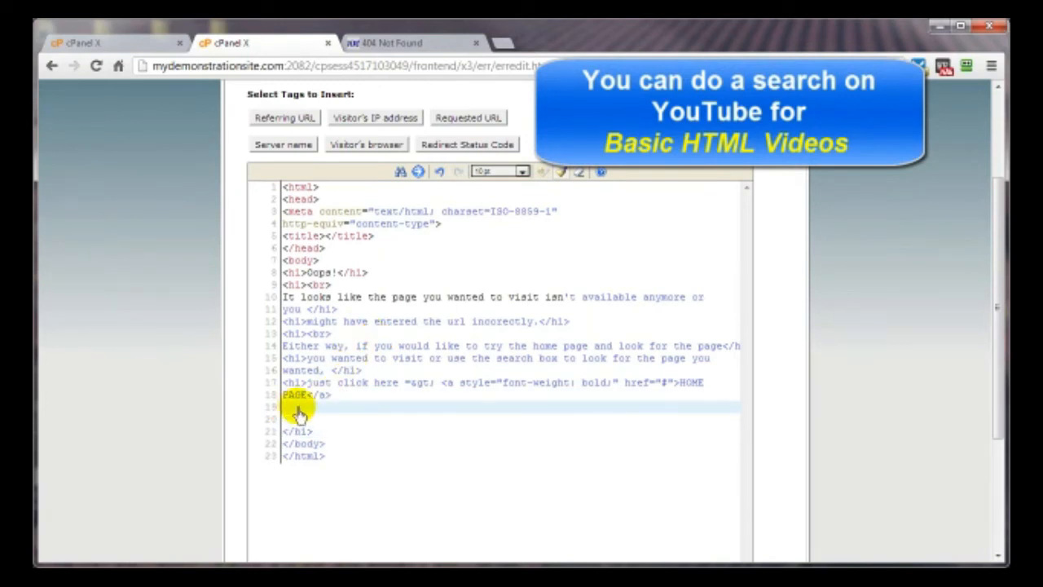
type("Beg")
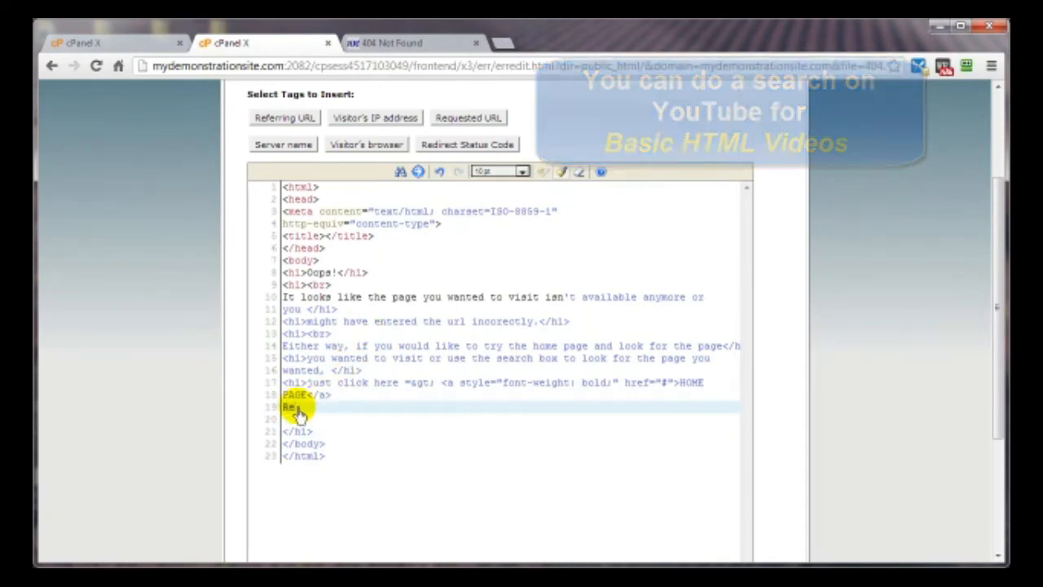
type("uested Page URL =")
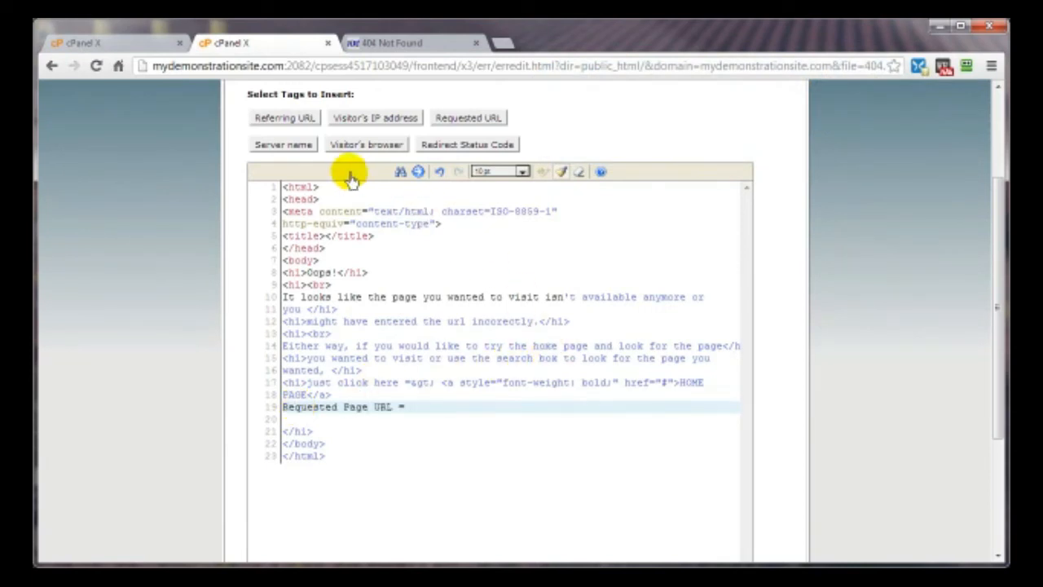
left_click(467, 118)
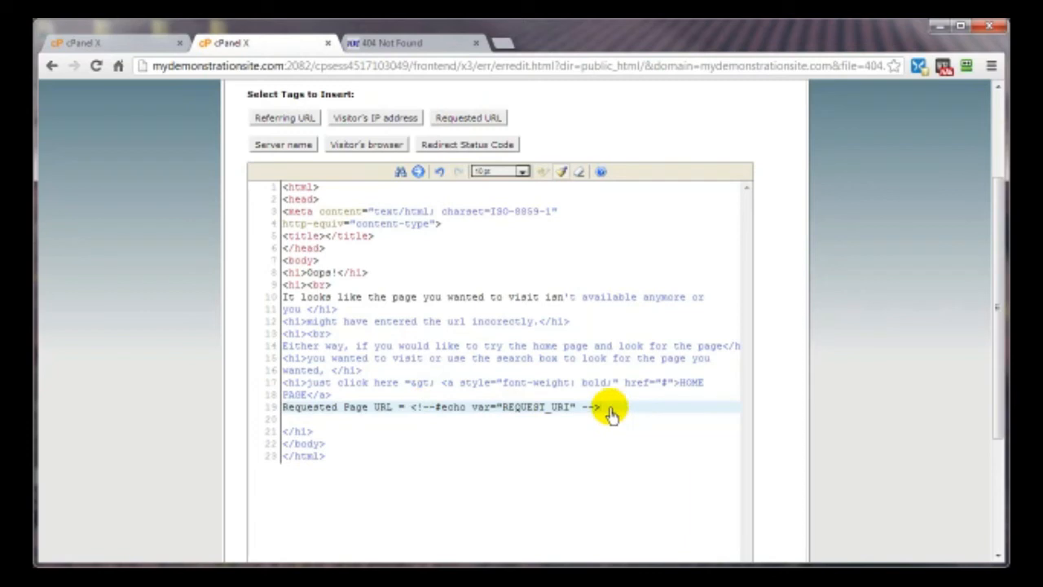
key("Return")
type("Your IP Address")
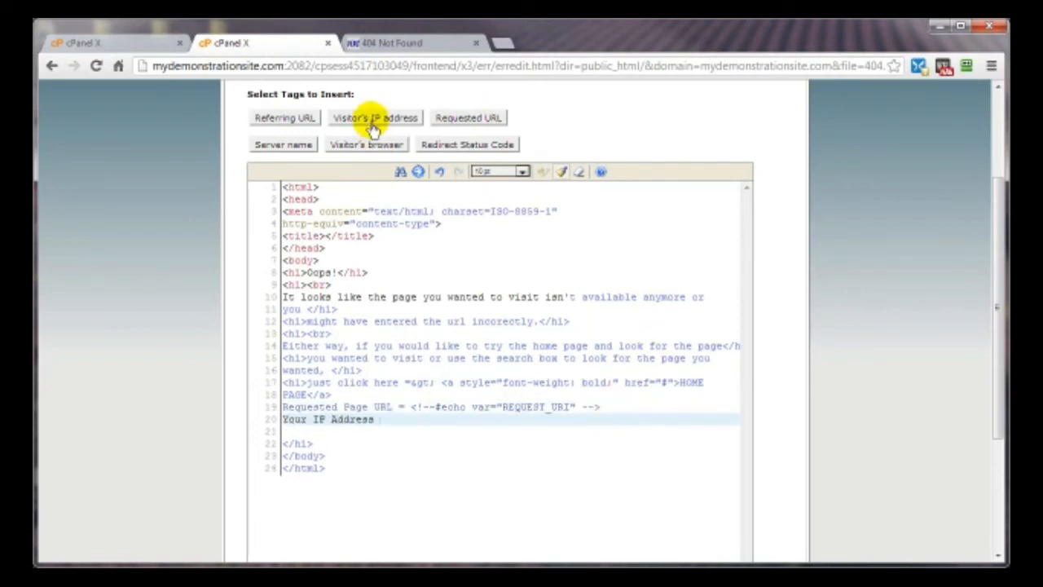
left_click(370, 119)
scroll(383, 457, "up", 2)
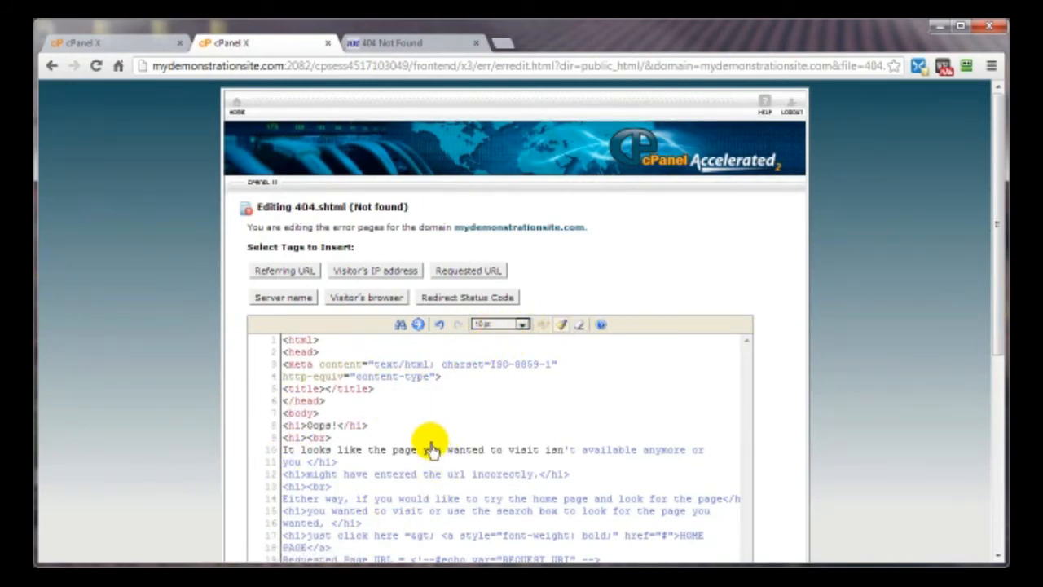
scroll(873, 387, "down", 4)
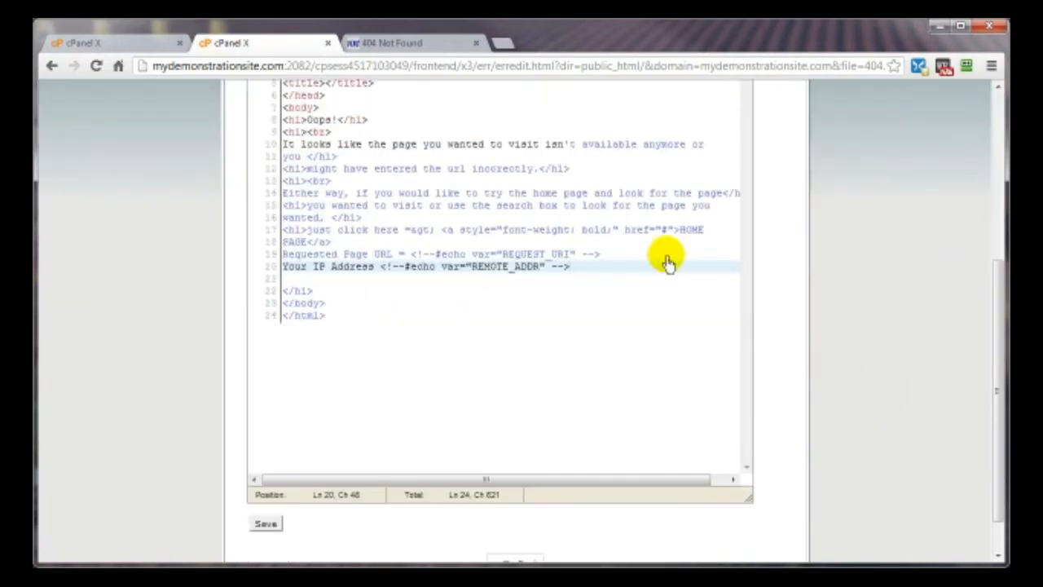
left_click(267, 530)
- Reload /fjgki9y78 to see the custom Oops! page, then return to cPanel's Error pages
left_click(525, 287)
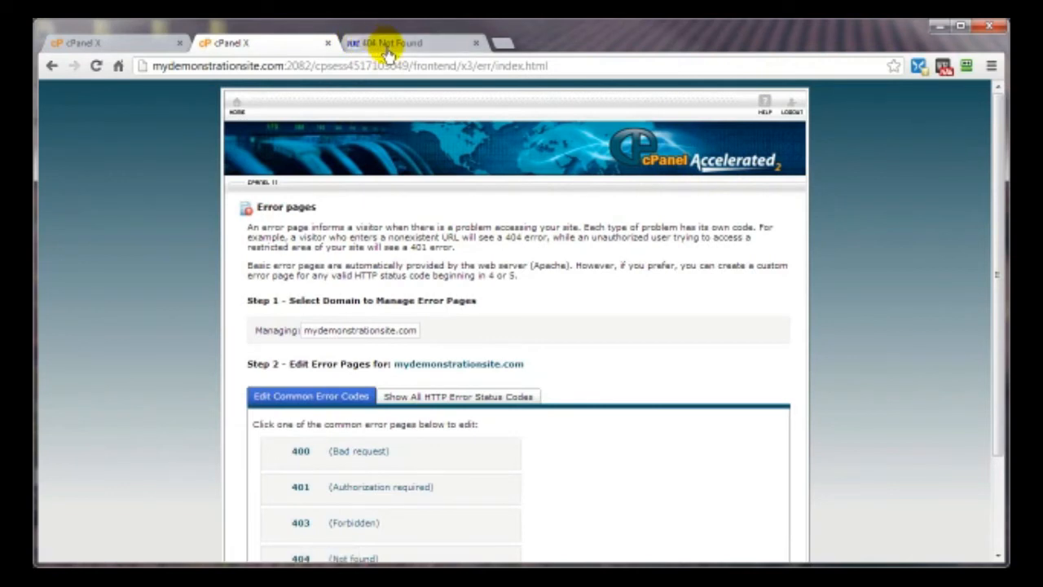
left_click(388, 48)
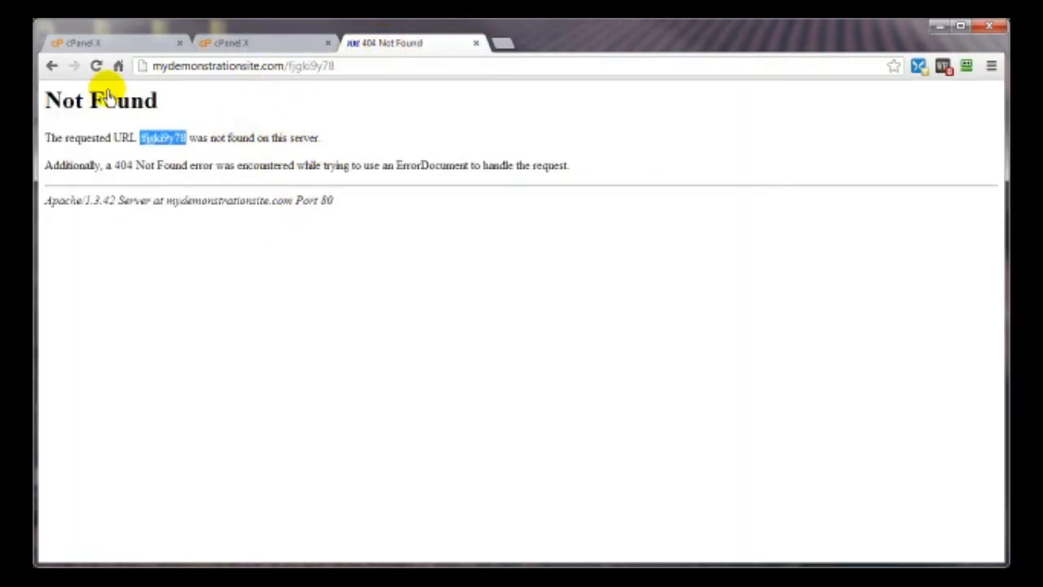
left_click(96, 66)
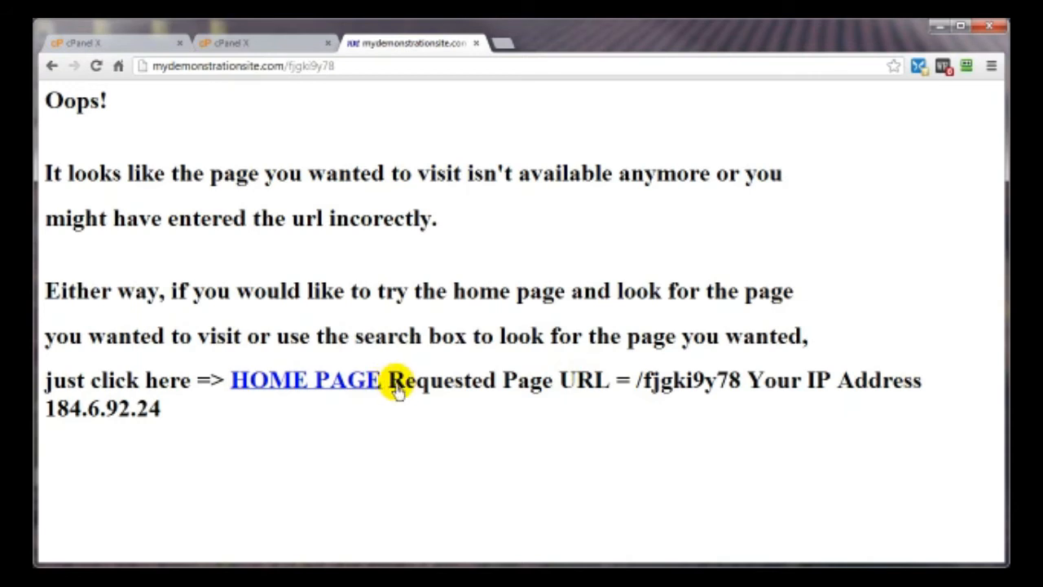
left_click(243, 43)
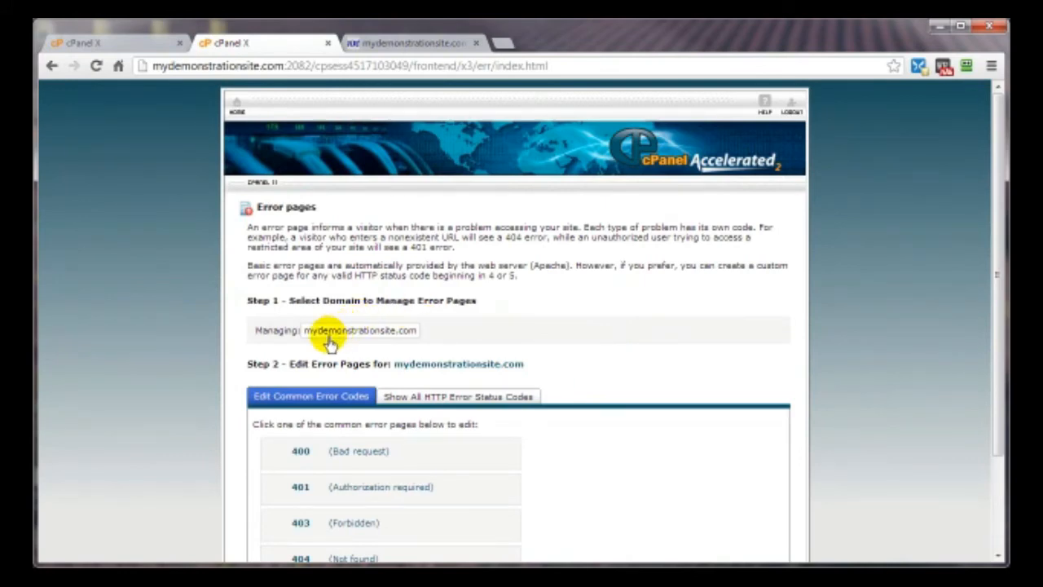
- Copy the </br> after HOME PAGE onto the end of the Requested Page URL line, and save 404.shtml
scroll(629, 297, "down", 2)
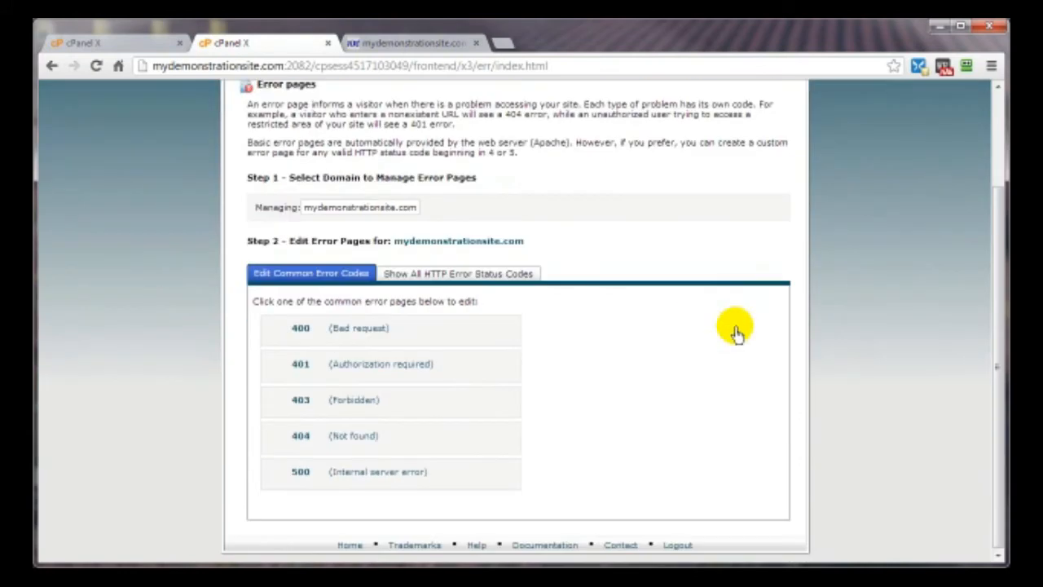
left_click(292, 442)
scroll(481, 422, "down", 5)
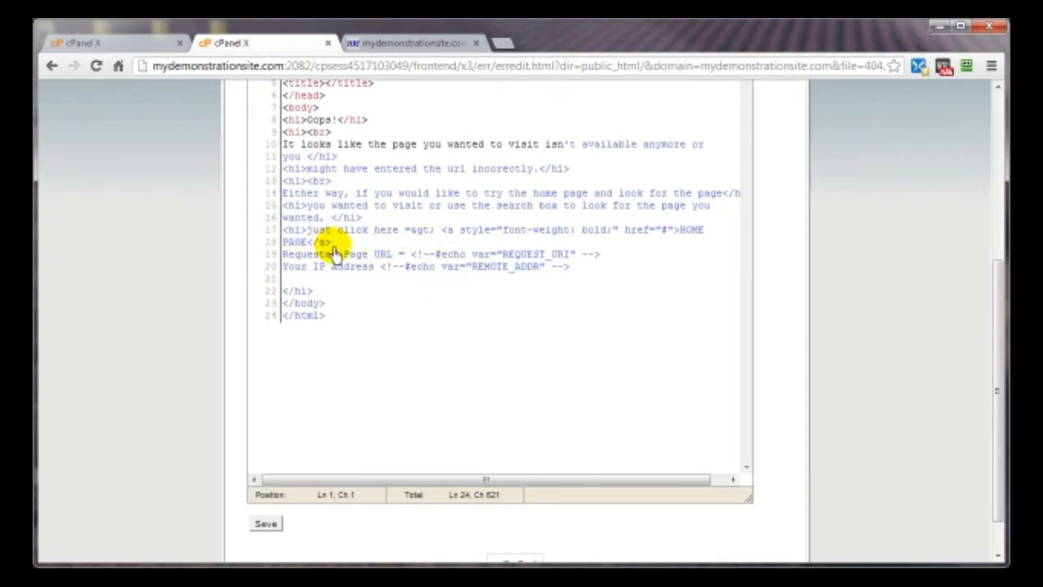
left_click(334, 247)
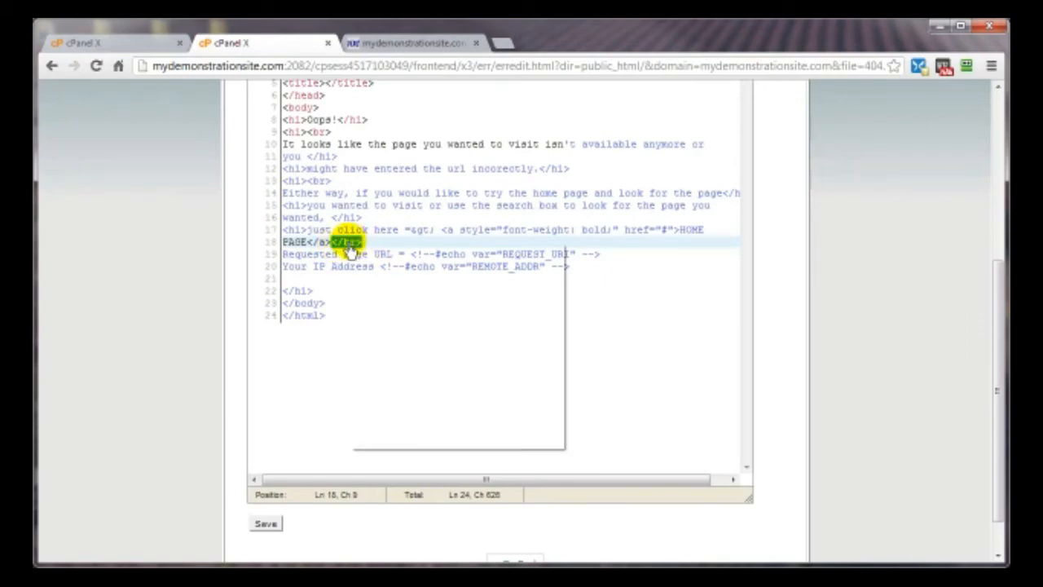
right_click(347, 248)
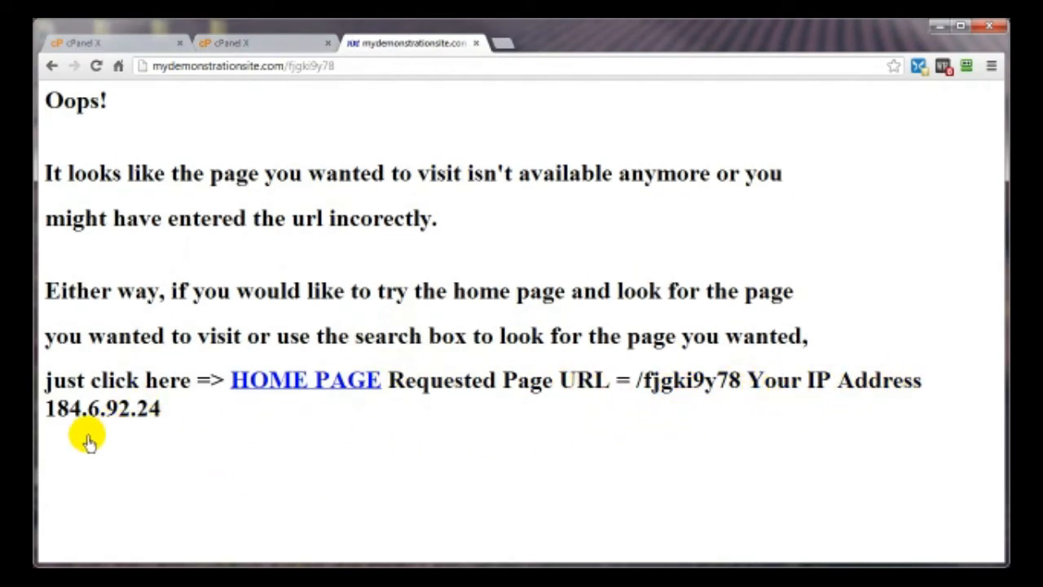
left_click(230, 45)
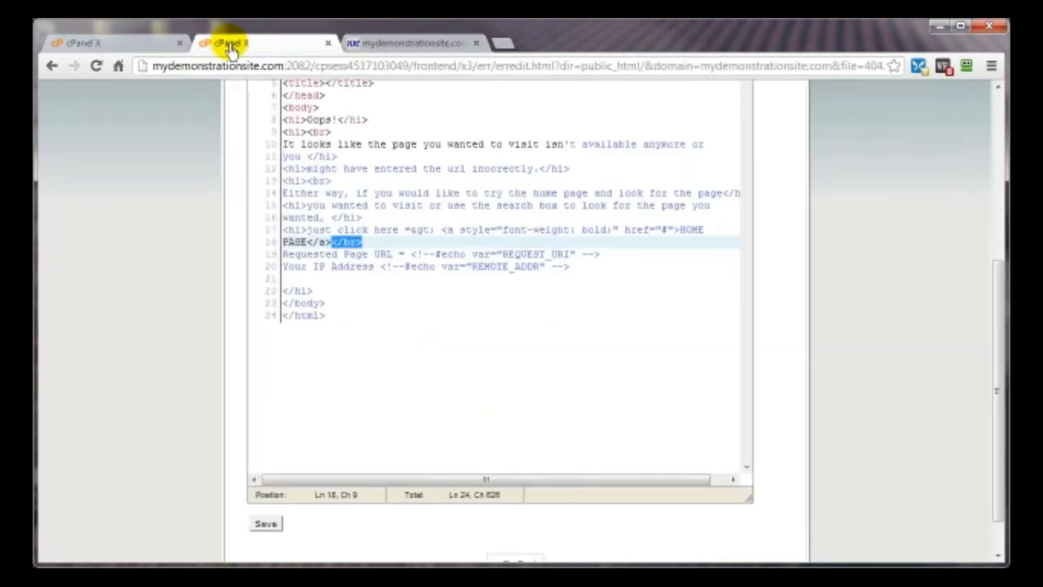
left_click(609, 259)
type("</br>")
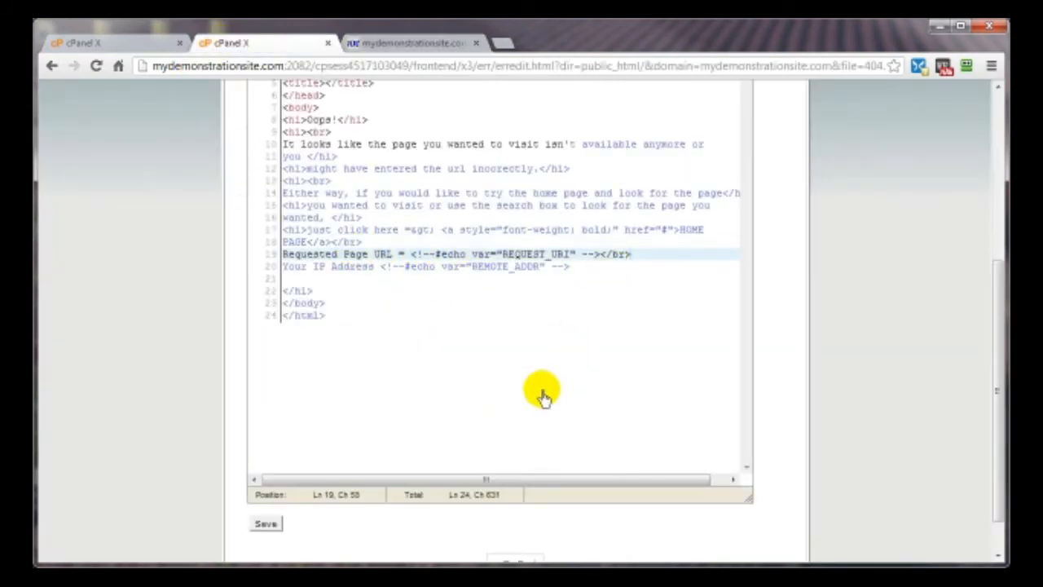
scroll(163, 456, "down", 1)
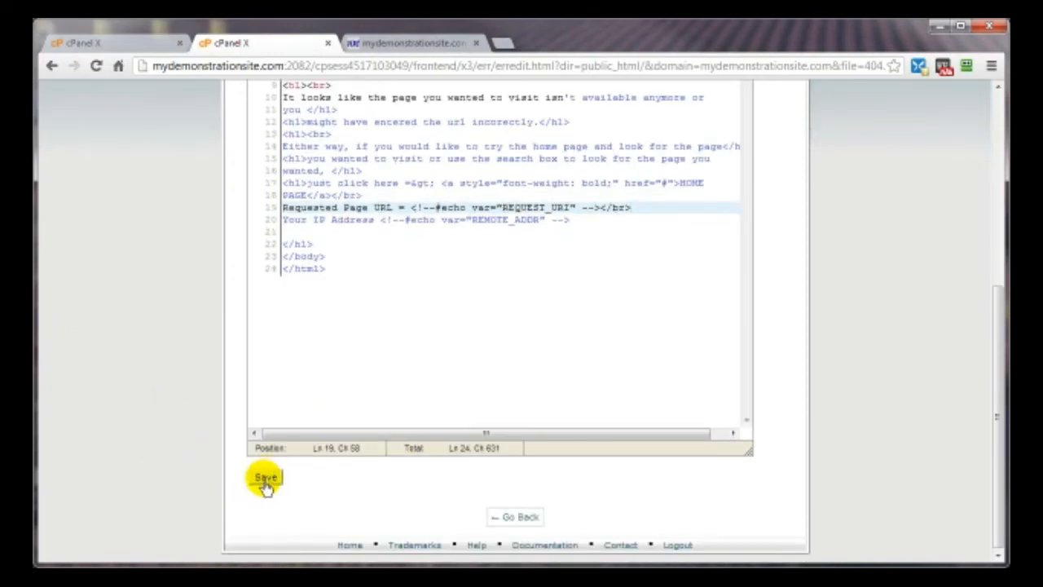
left_click(265, 477)
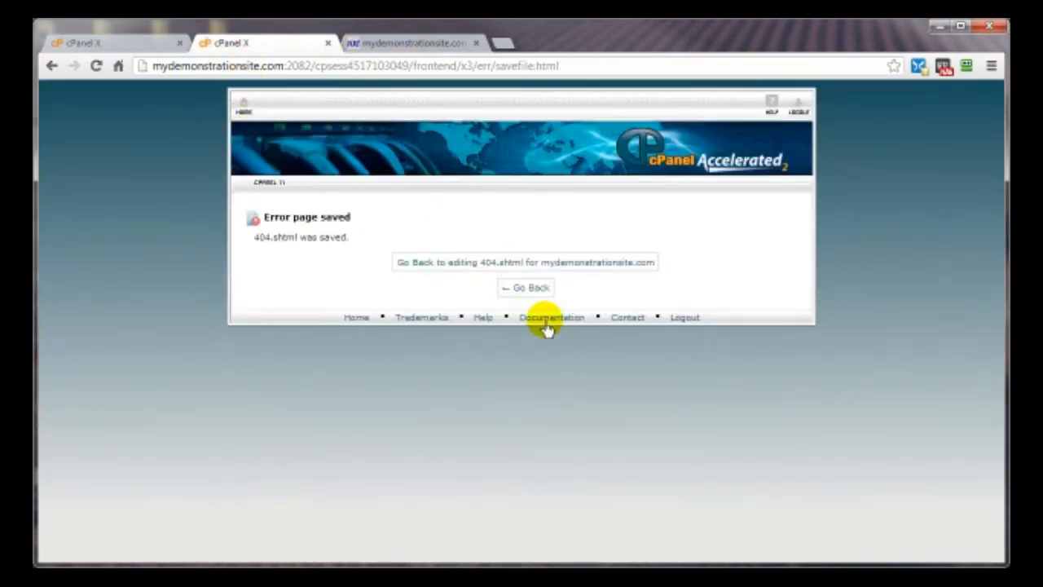
- Reload the Oops! page to confirm the URL and IP address appear on separate lines
left_click(529, 290)
left_click(408, 42)
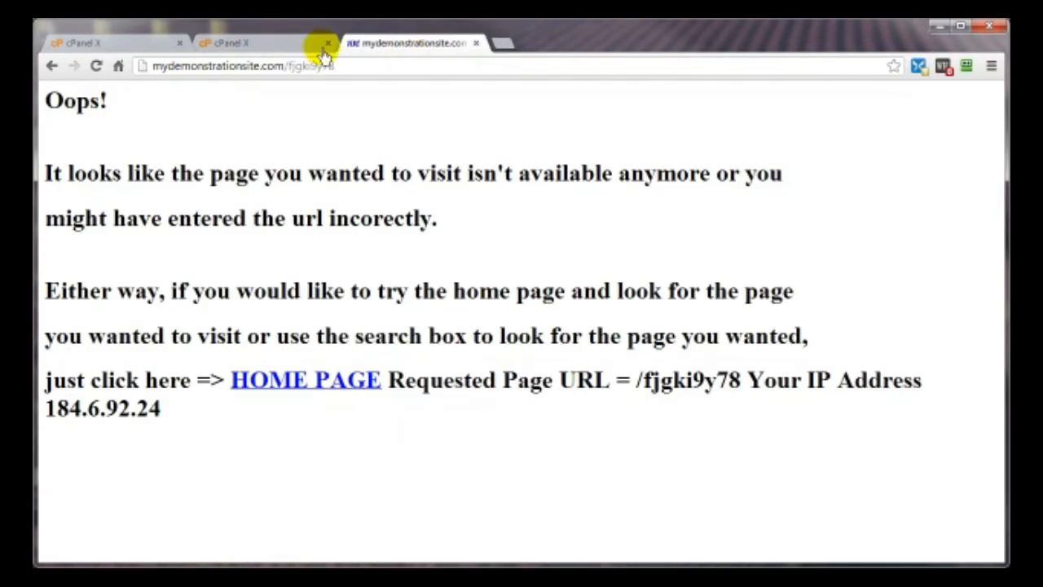
left_click(96, 68)
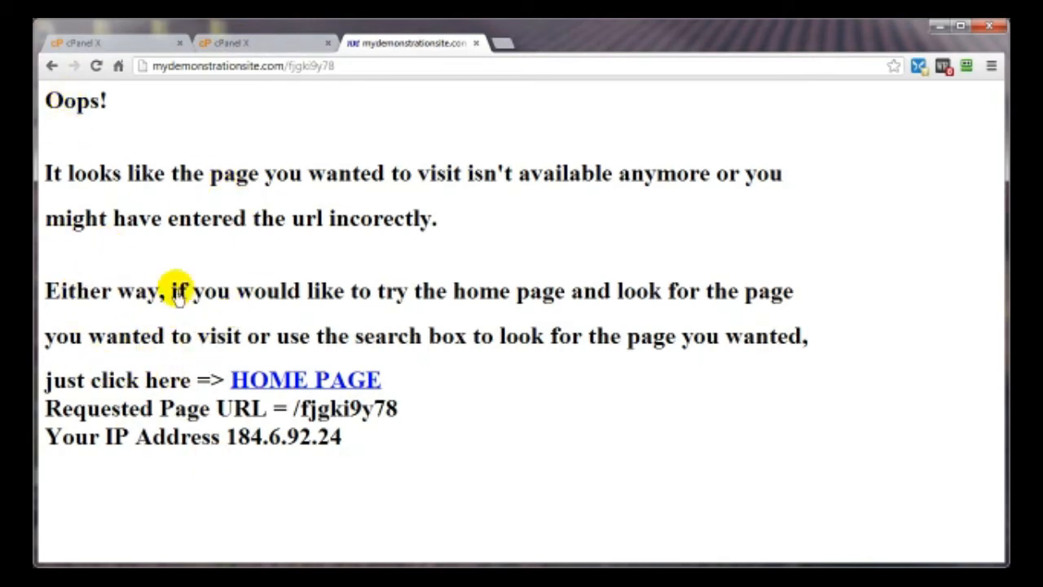
- Open the 404 (Not found) error page in cPanel's editor
left_click(234, 52)
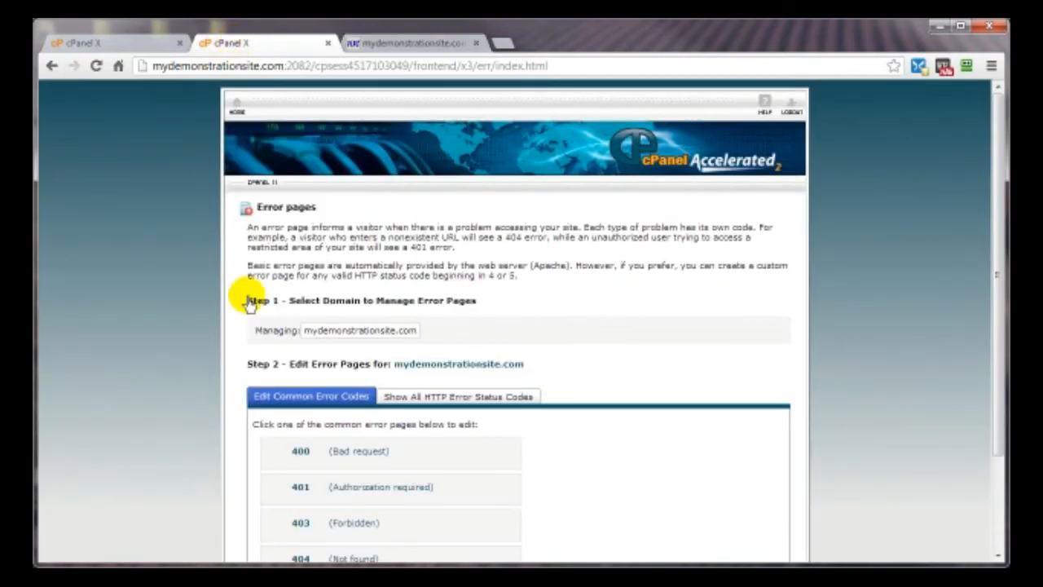
scroll(716, 346, "down", 2)
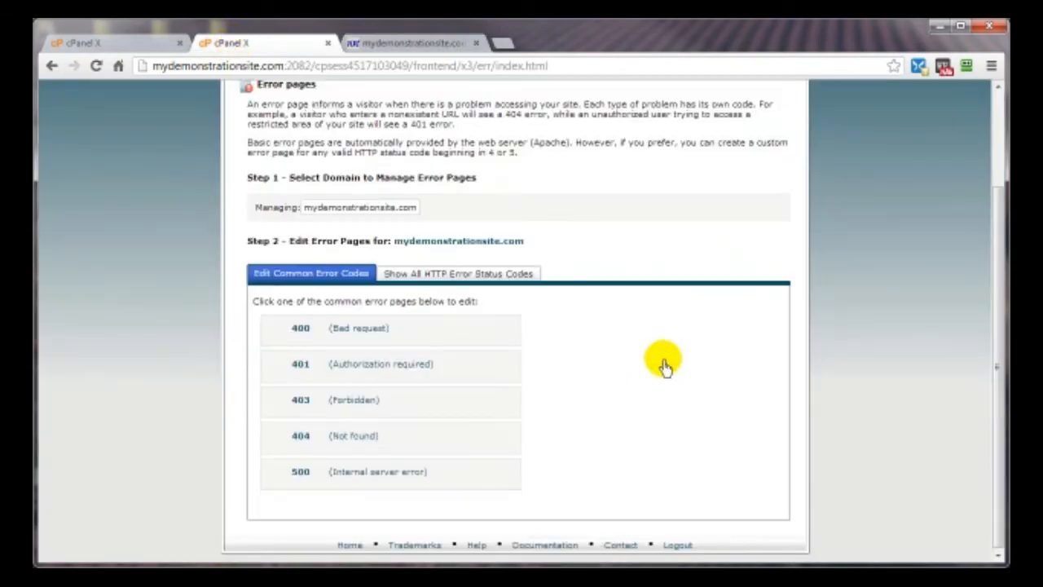
scroll(621, 318, "up", 1)
scroll(621, 317, "up", 1)
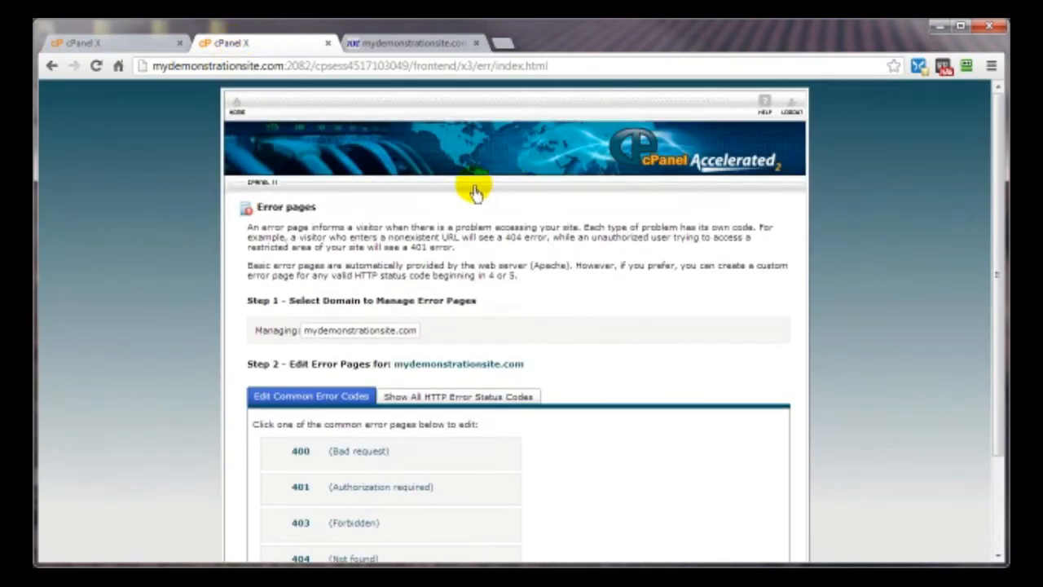
scroll(610, 350, "down", 2)
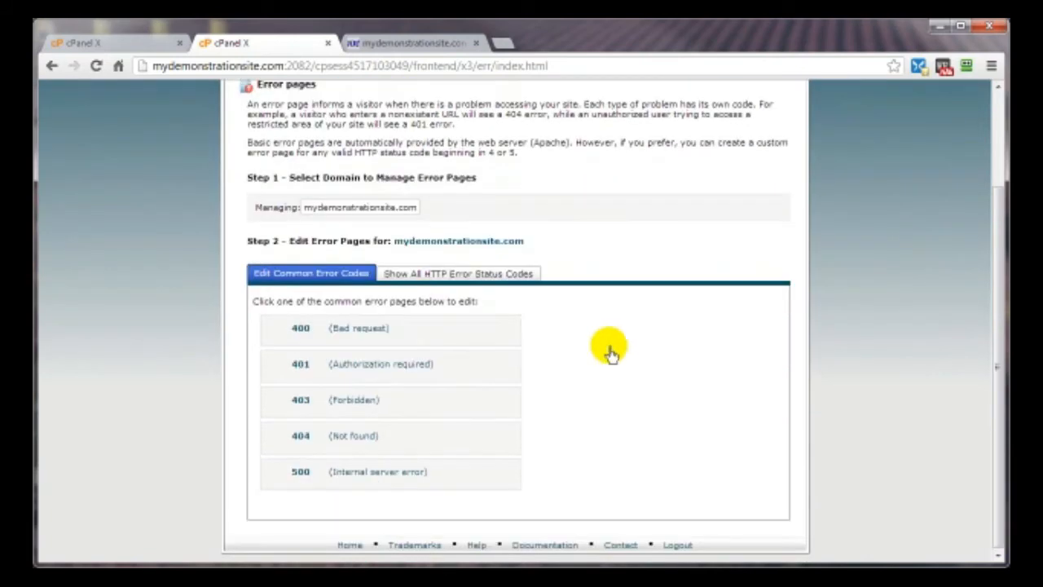
left_click(276, 440)
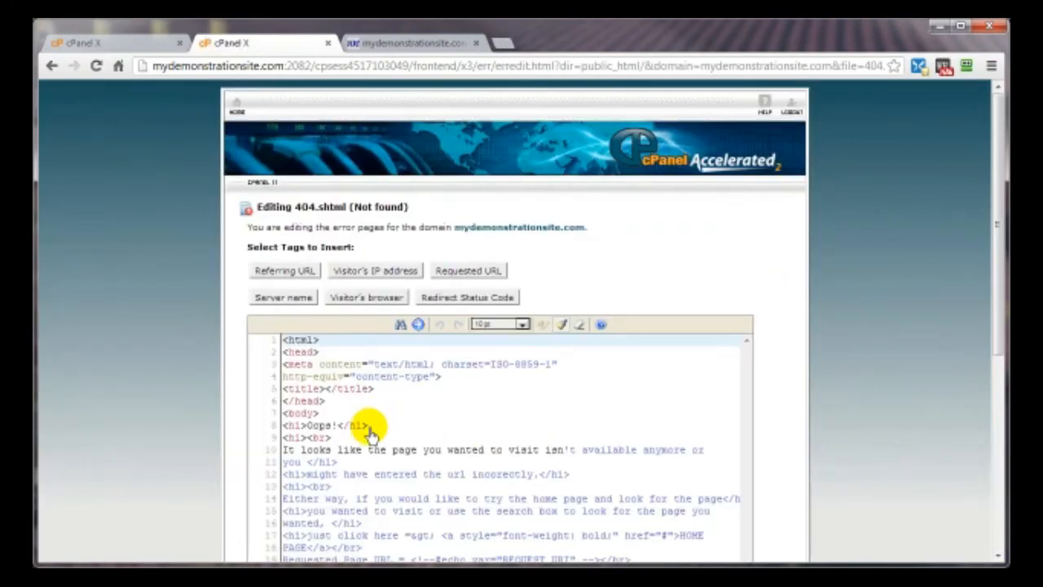
- Delete all the code in 404.shtml and save the blank page
scroll(369, 433, "down", 2)
scroll(371, 437, "down", 3)
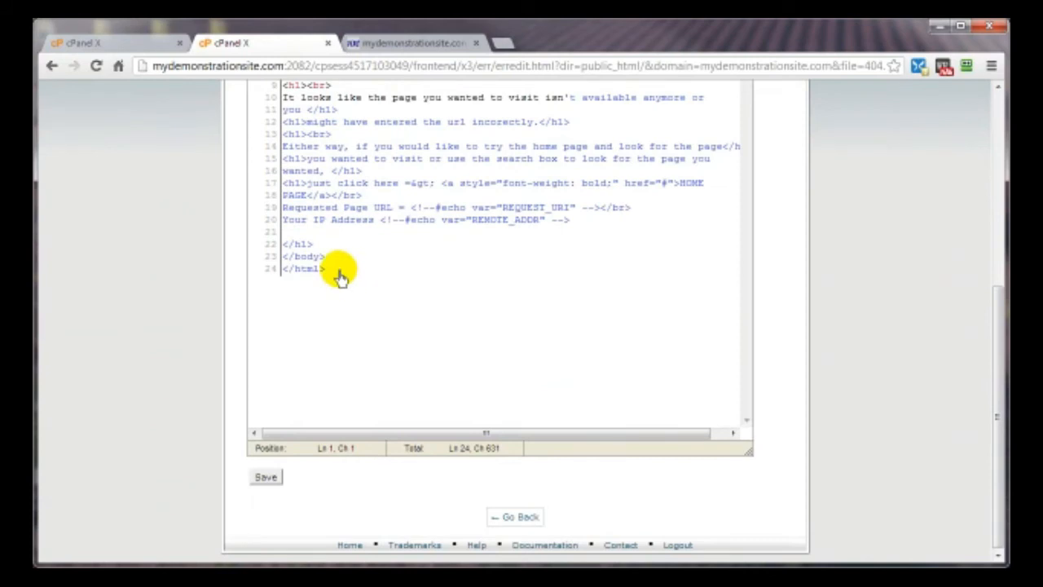
left_click_drag(337, 275, 272, 326)
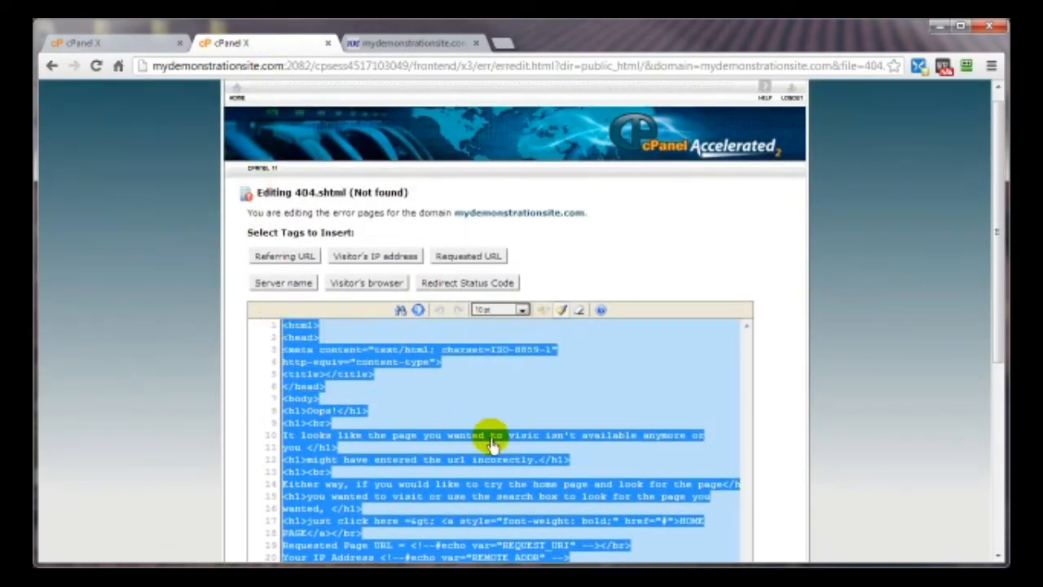
key("Delete")
scroll(575, 396, "down", 3)
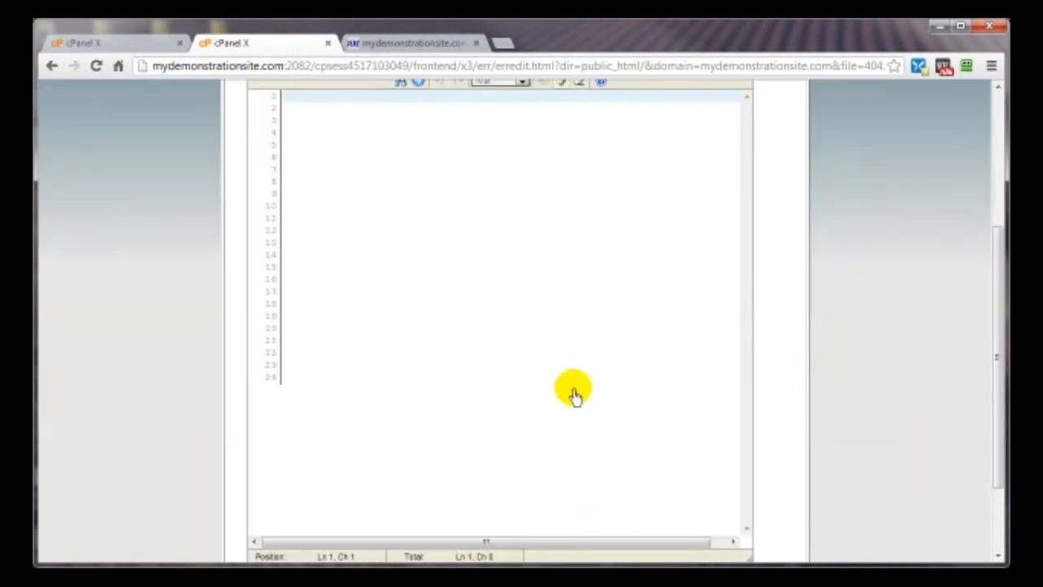
scroll(574, 396, "down", 1)
left_click(273, 509)
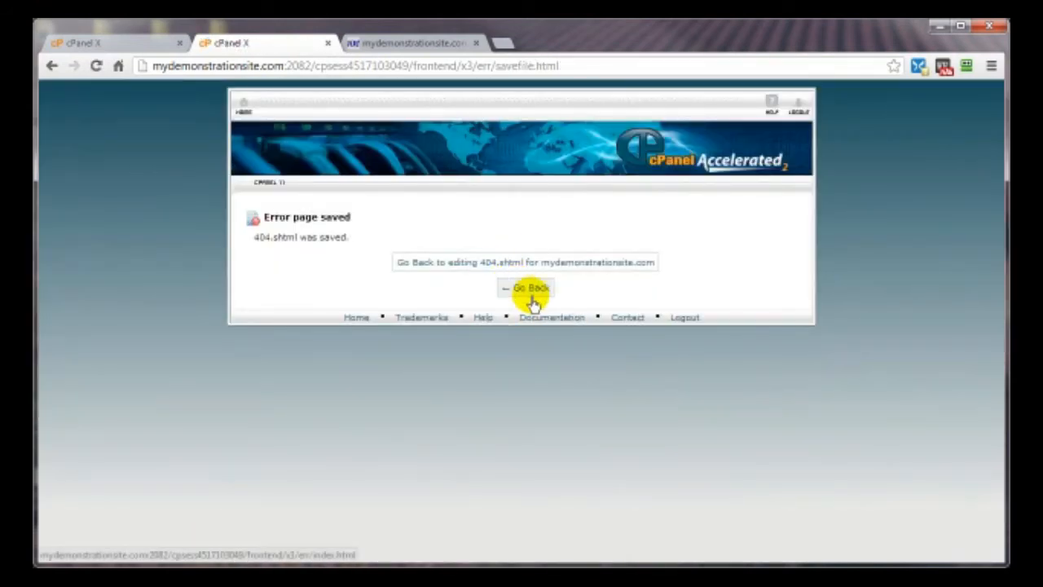
left_click(530, 296)
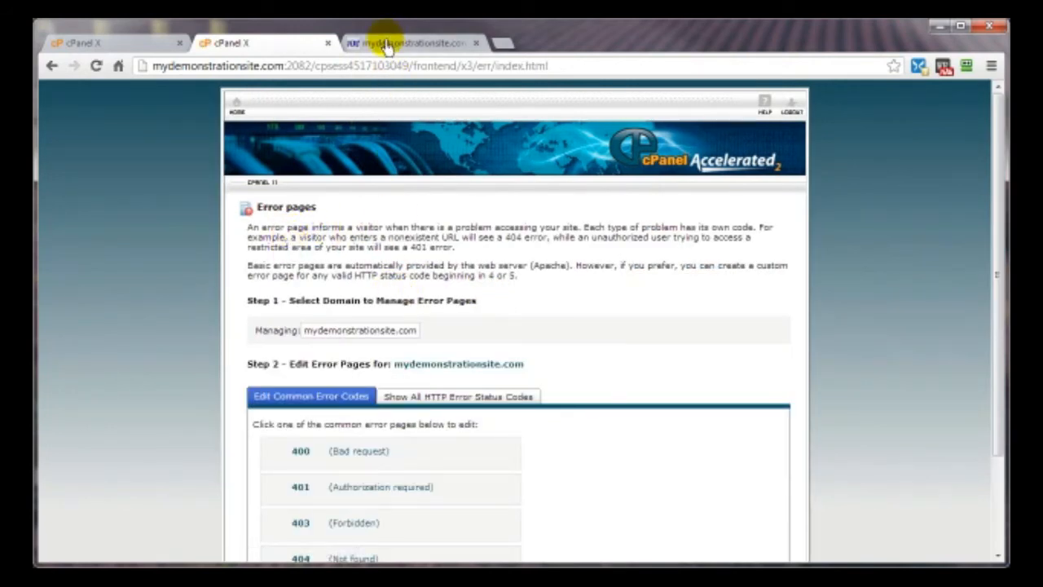
- Reload /fjgki9y78 to see it now comes up blank, then go back to cPanel's Error pages
left_click(387, 46)
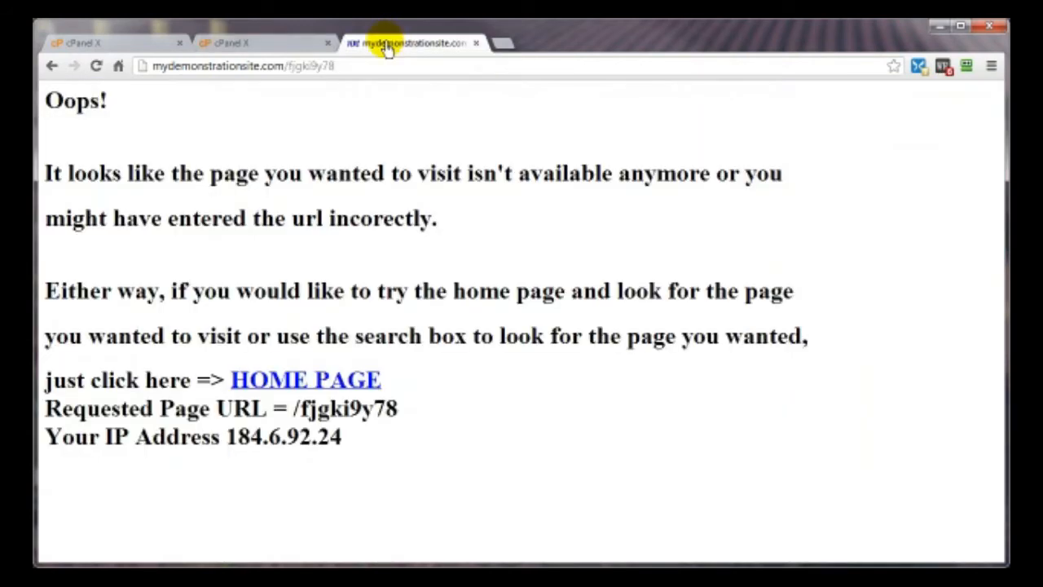
left_click(96, 67)
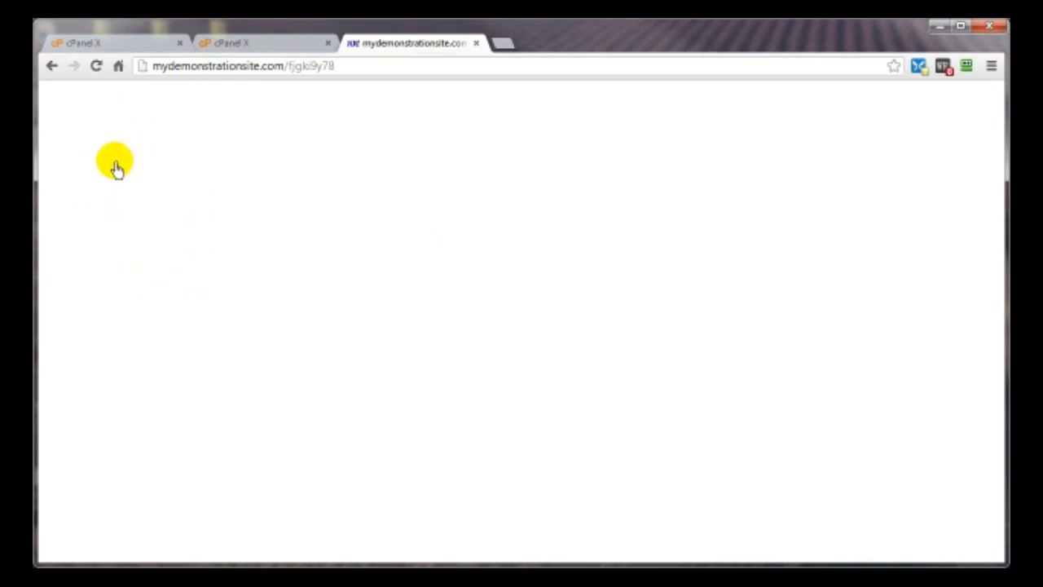
left_click(235, 51)
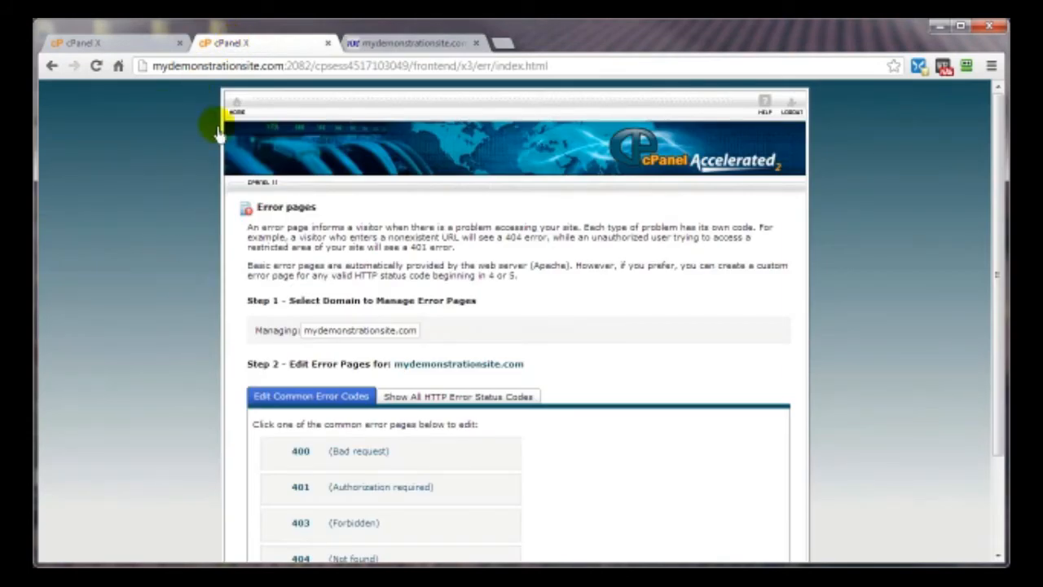
- Delete 404.shtml from public_html in File Manager and reload the demo site page
left_click(235, 113)
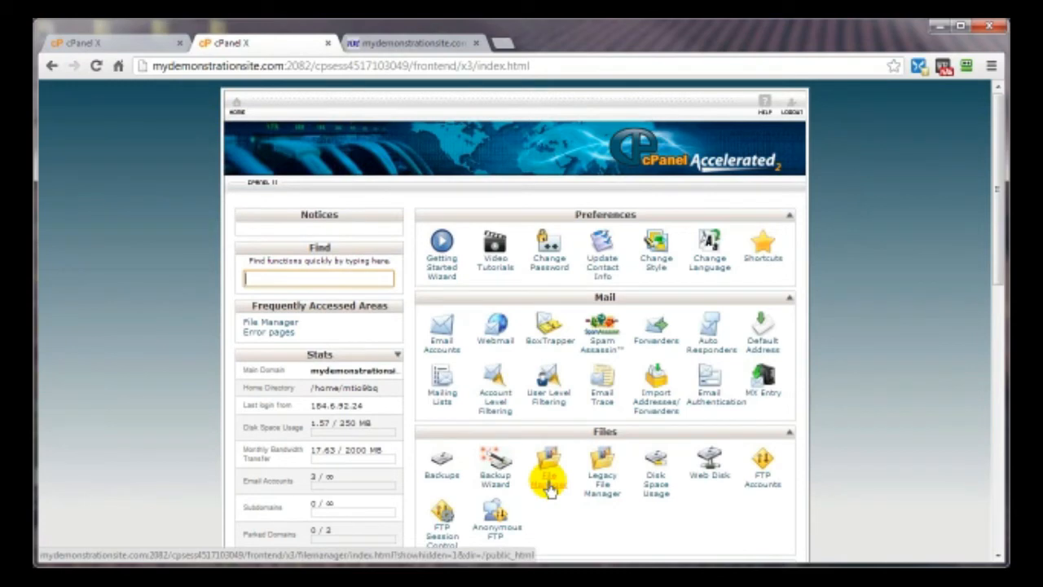
left_click(548, 486)
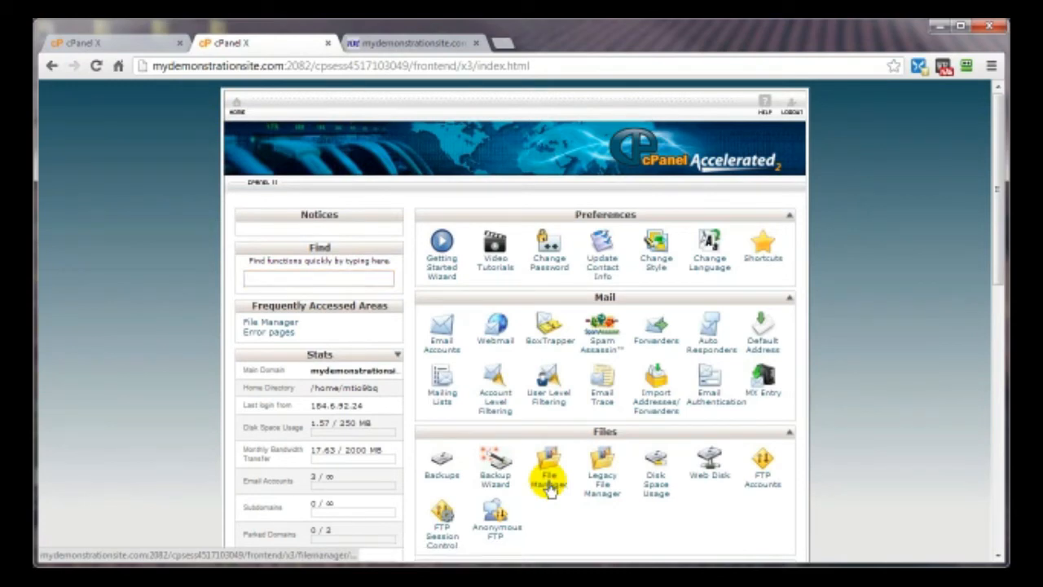
left_click(516, 464)
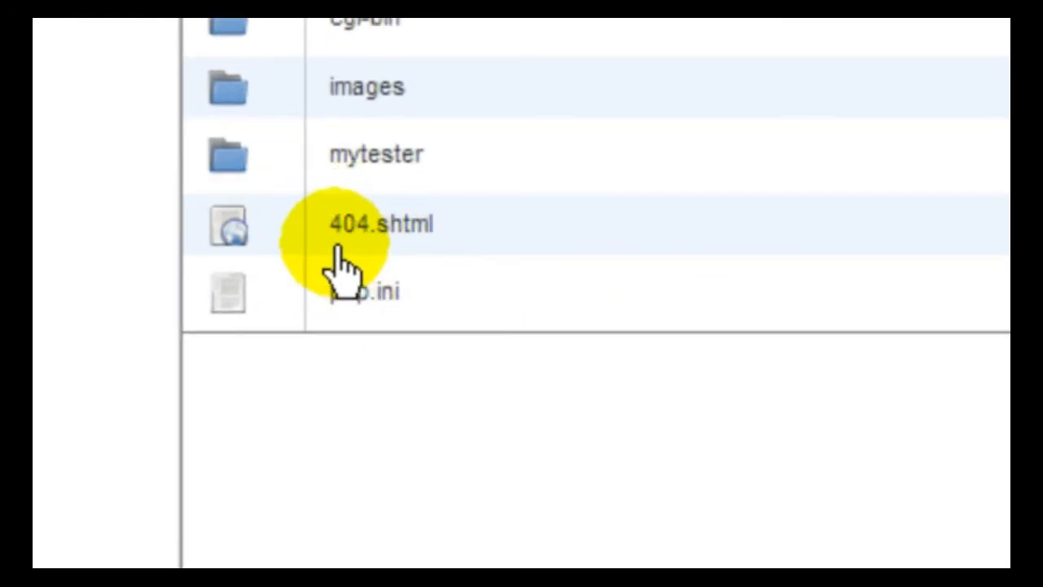
left_click(342, 240)
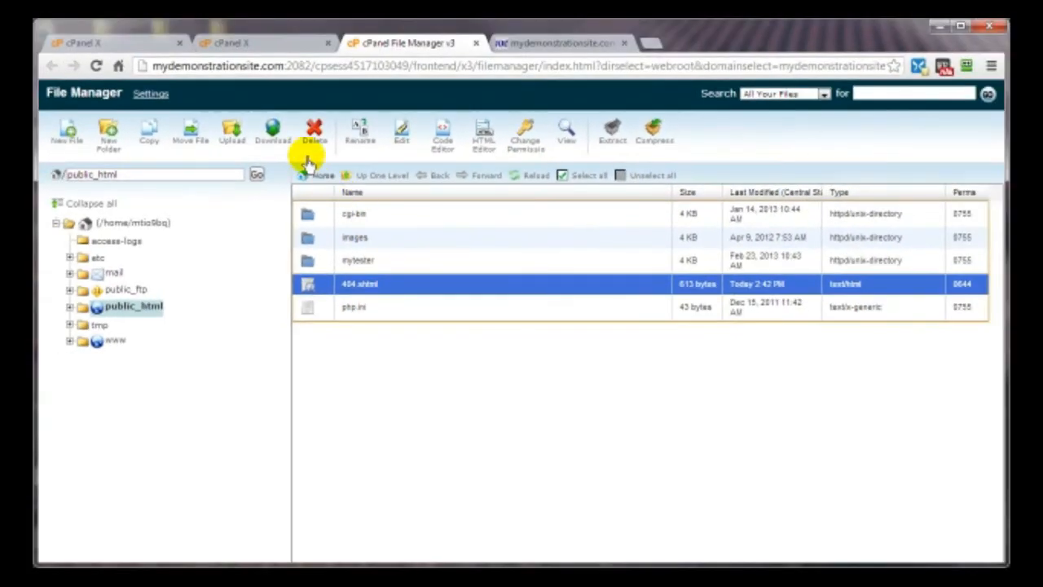
left_click(299, 50)
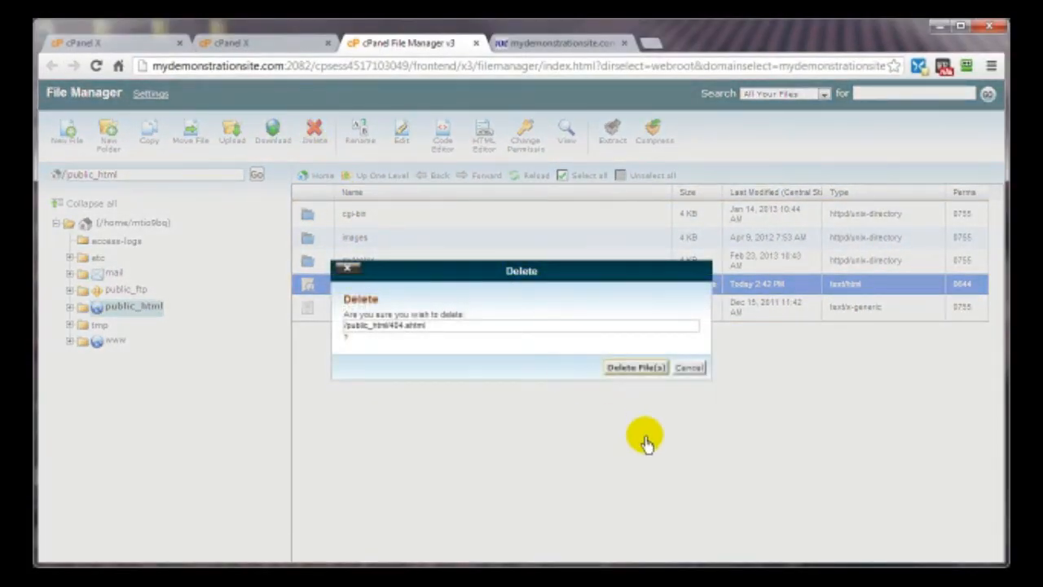
left_click(628, 368)
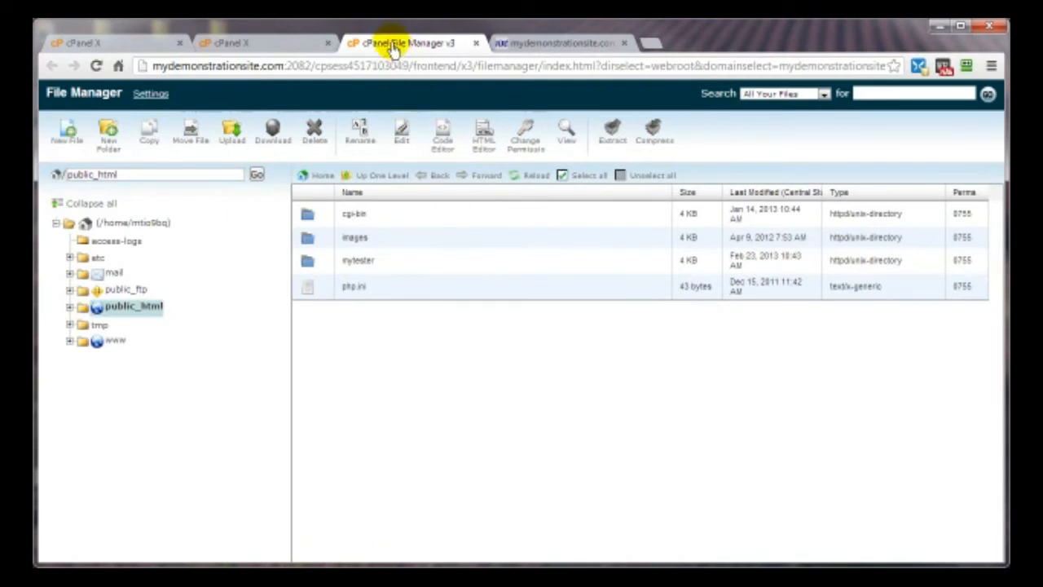
left_click(521, 49)
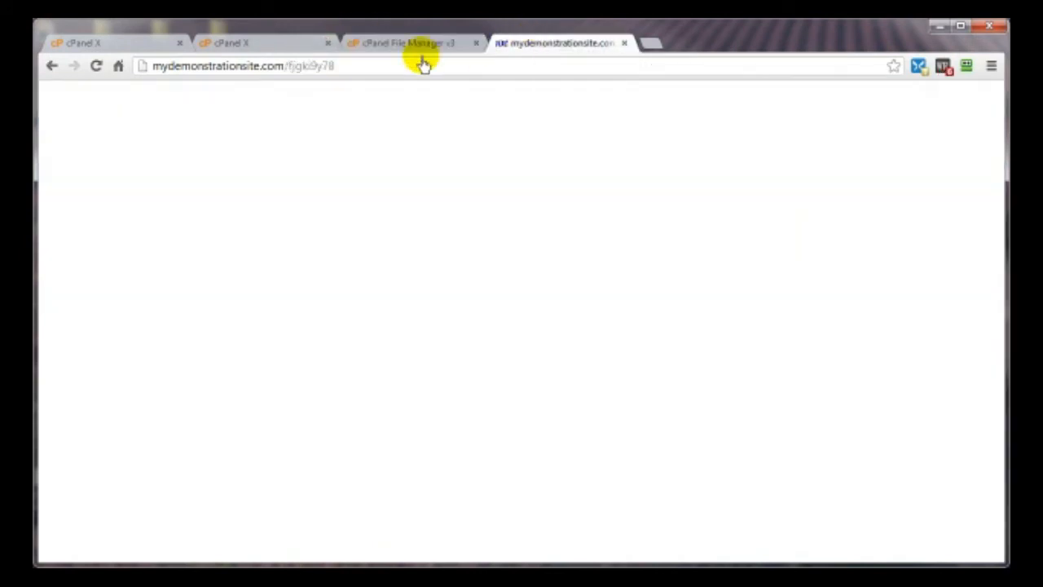
left_click(96, 67)
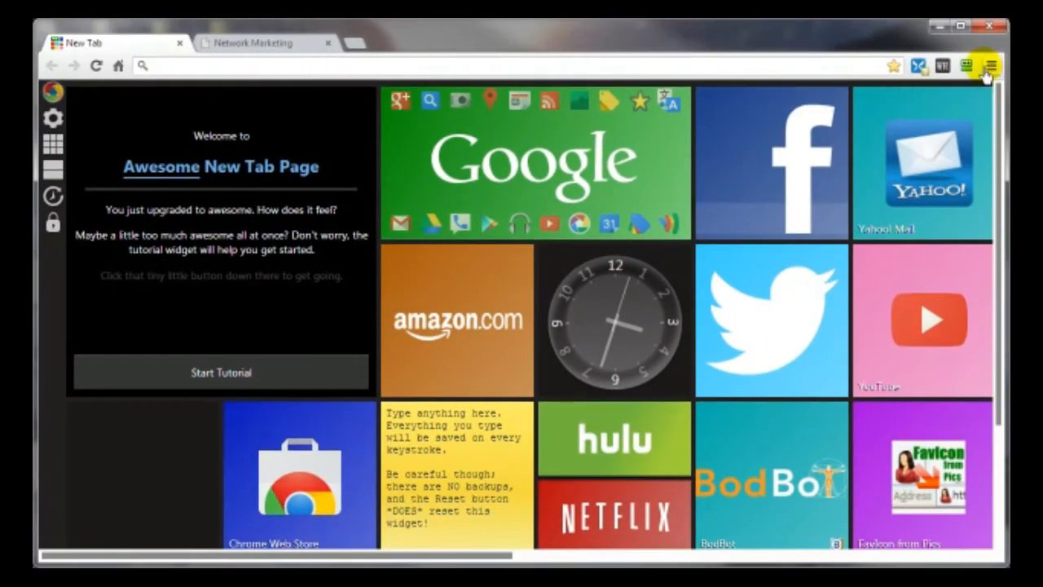
left_click(992, 68)
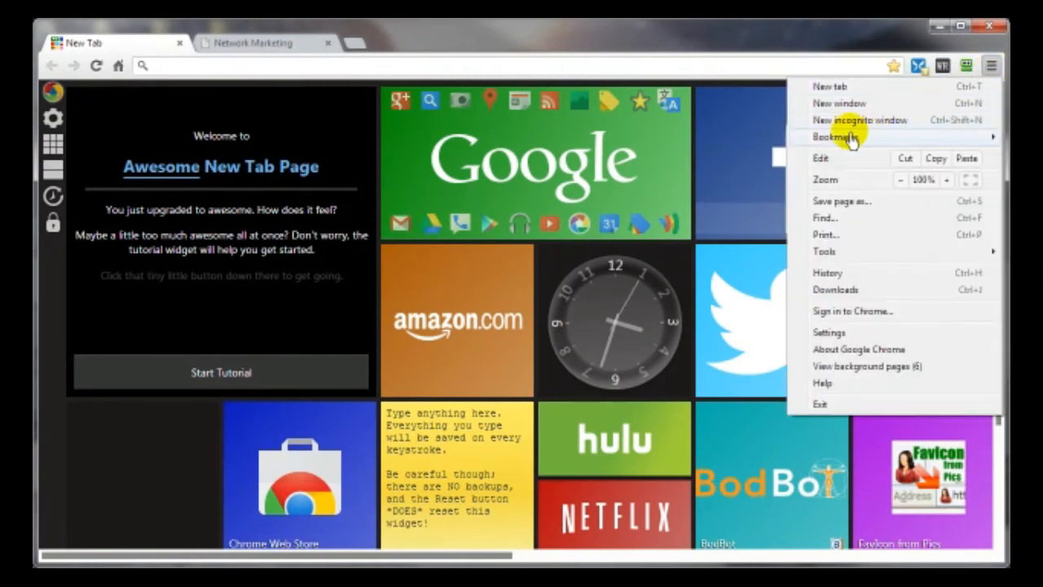
mouse_move(832, 135)
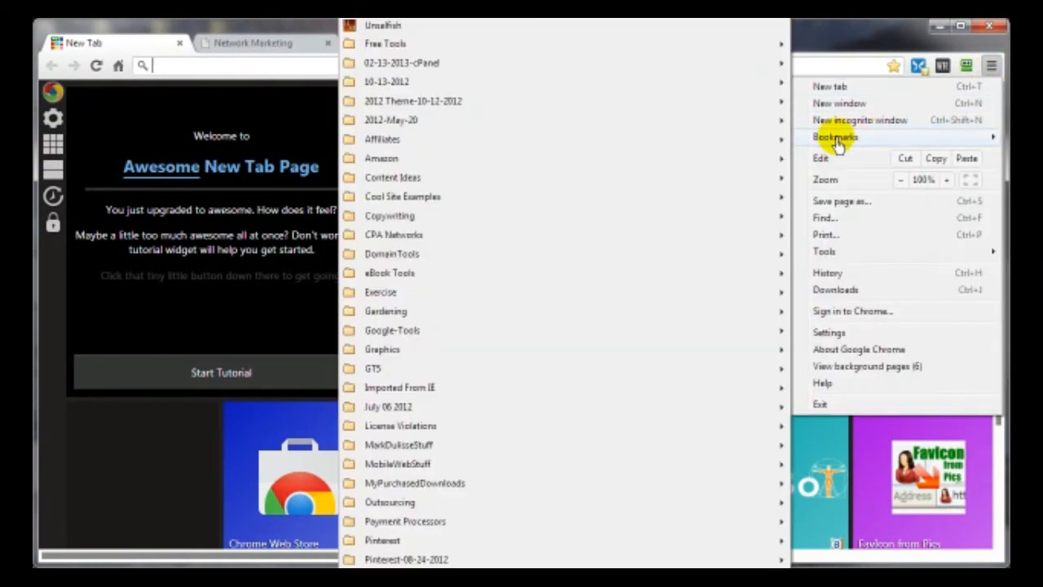
scroll(514, 424, "down", 3)
scroll(501, 482, "down", 3)
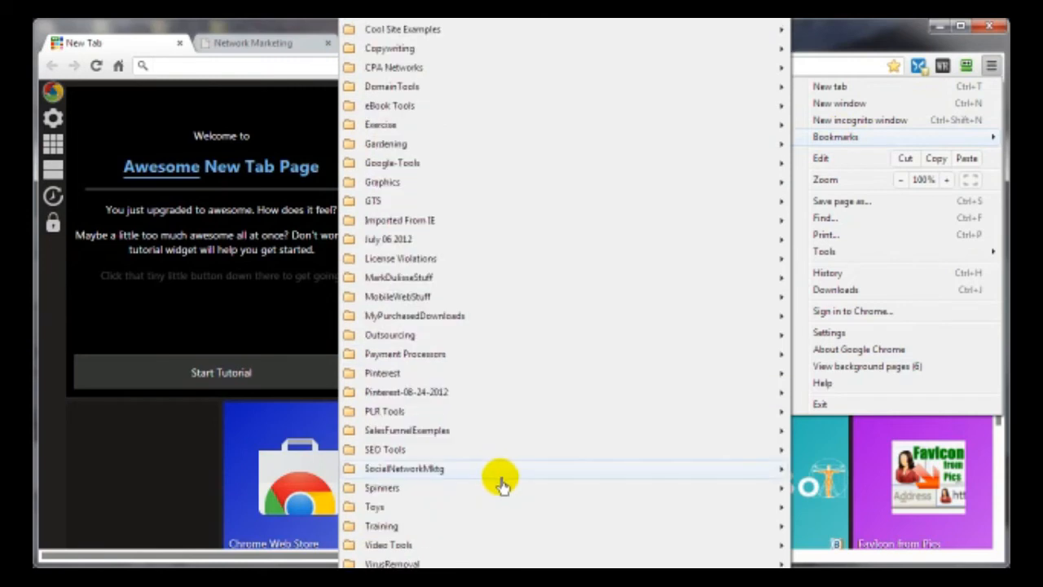
scroll(497, 488, "down", 5)
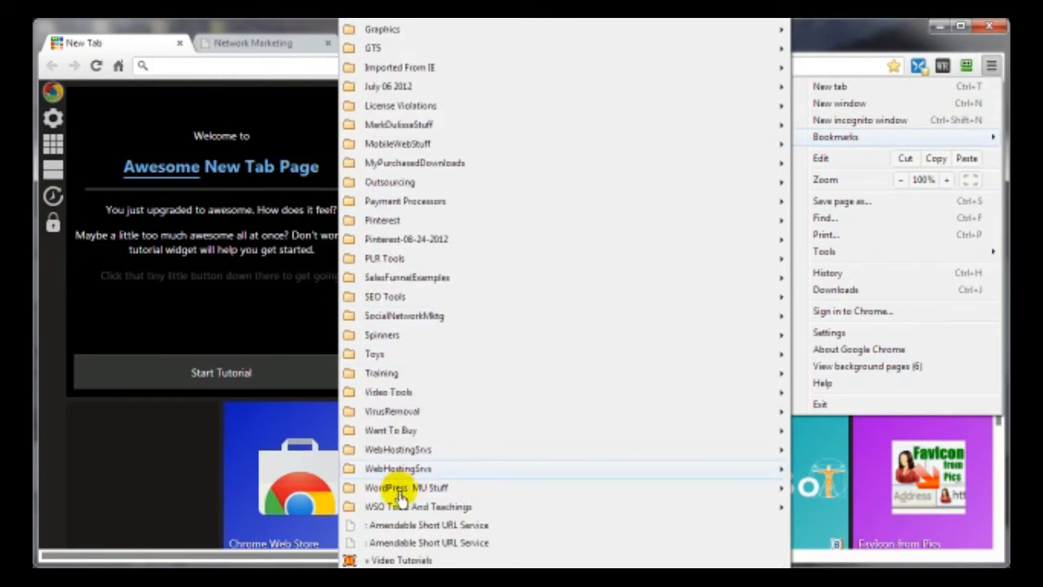
scroll(400, 496, "down", 8)
scroll(352, 375, "down", 7)
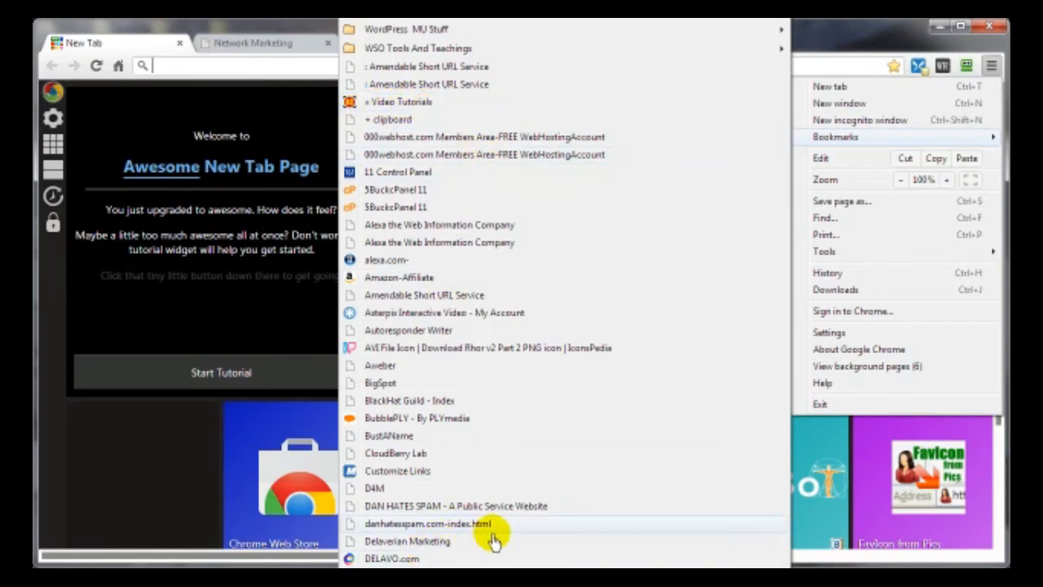
left_click(151, 511)
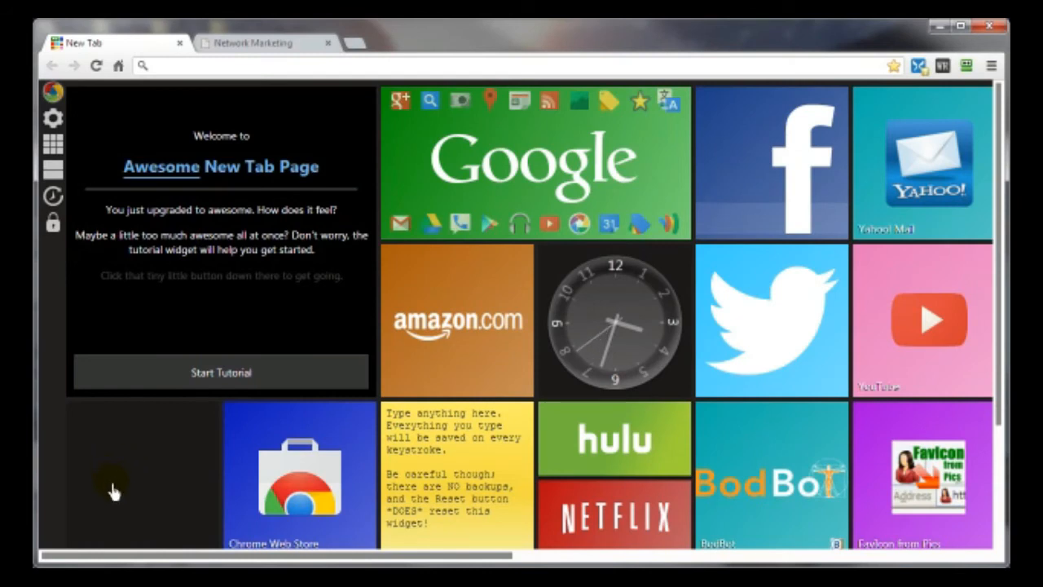
left_click(226, 43)
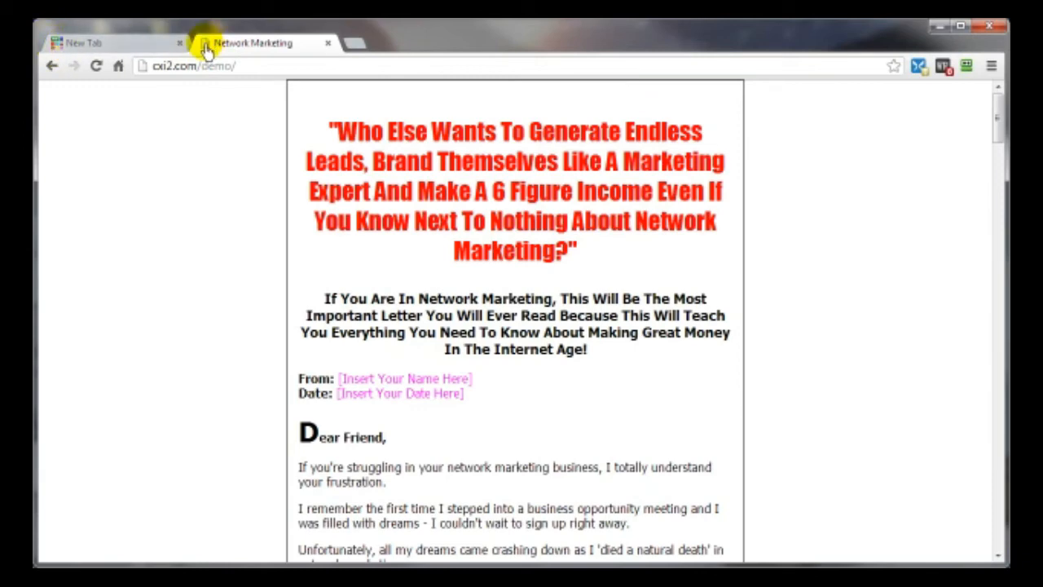
left_click(130, 44)
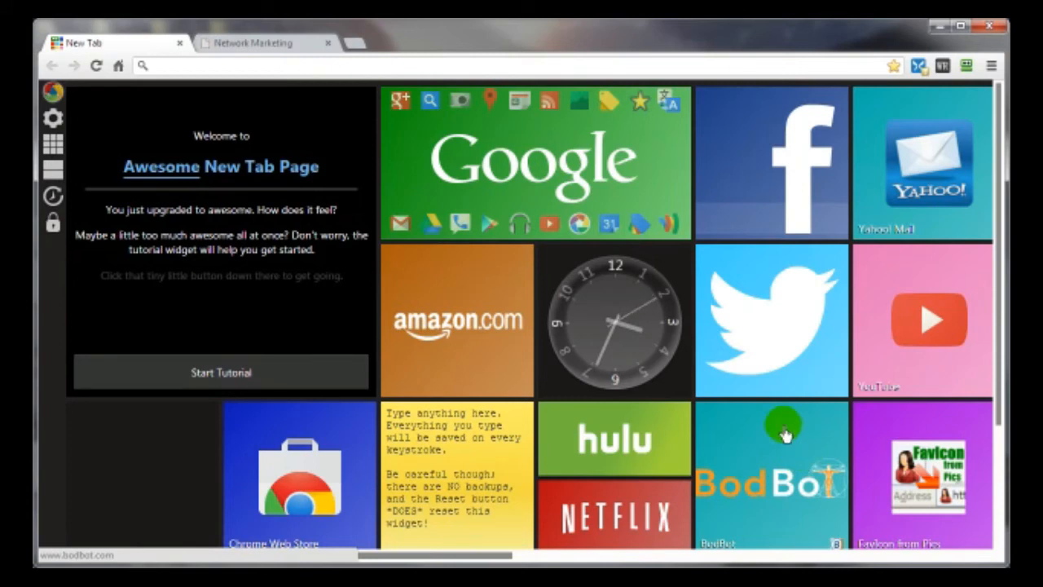
- Generate a favicon on Favicon from Pics from Desktop\MyWorkingFolder\cpanel.jpg
left_click(907, 501)
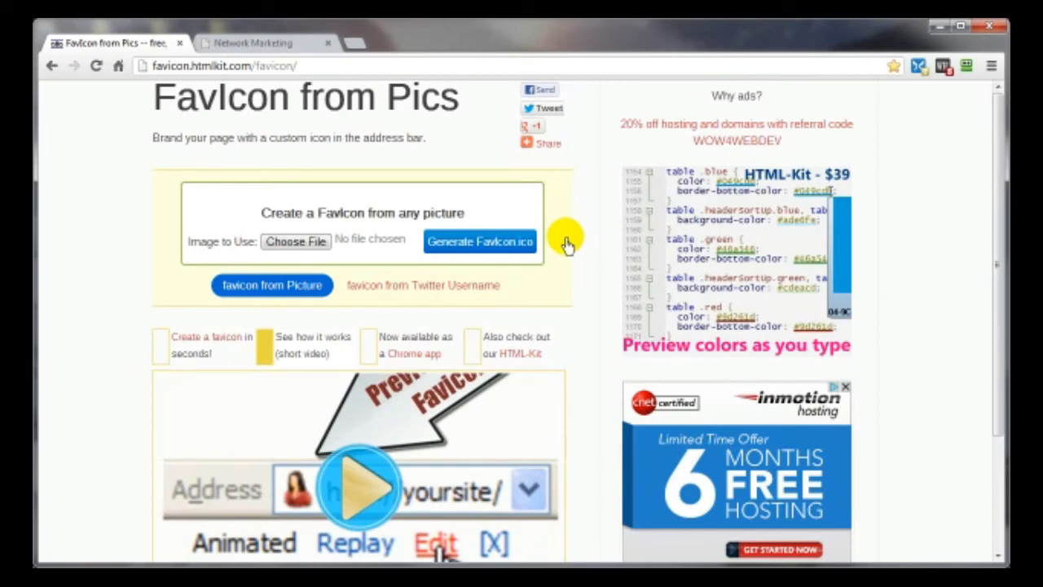
left_click(285, 240)
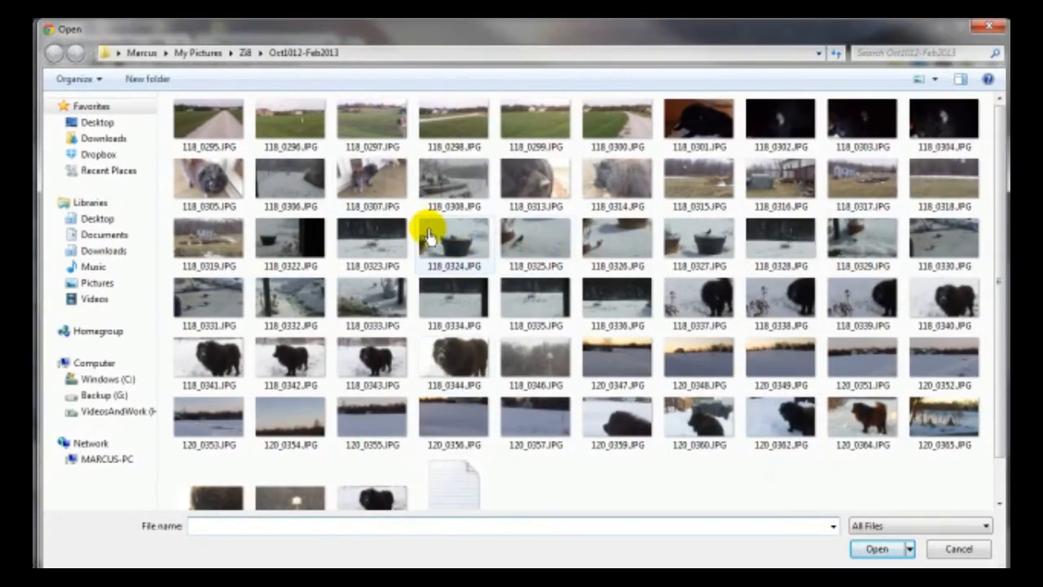
left_click(98, 124)
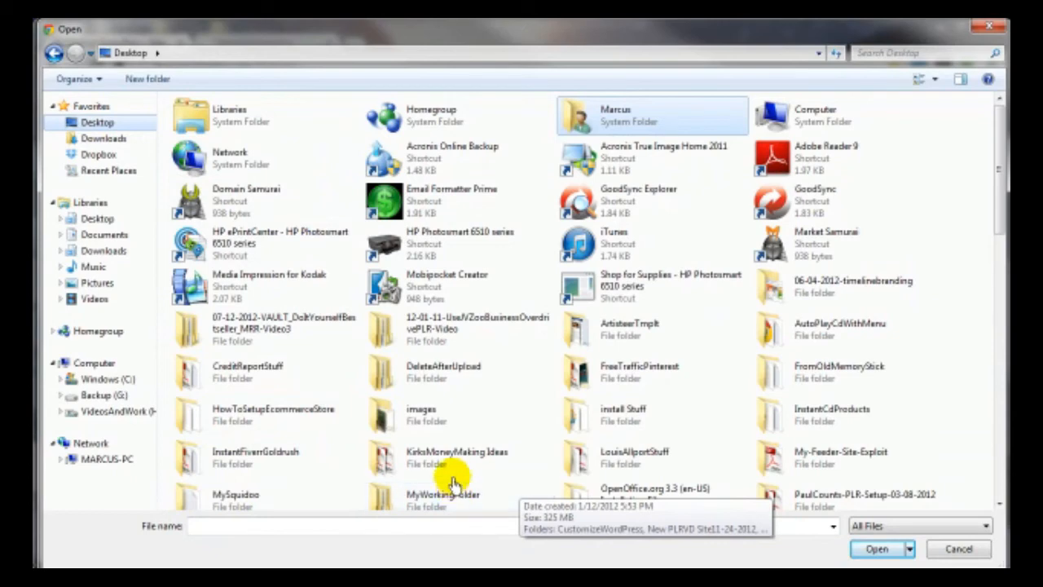
double_click(452, 485)
double_click(209, 159)
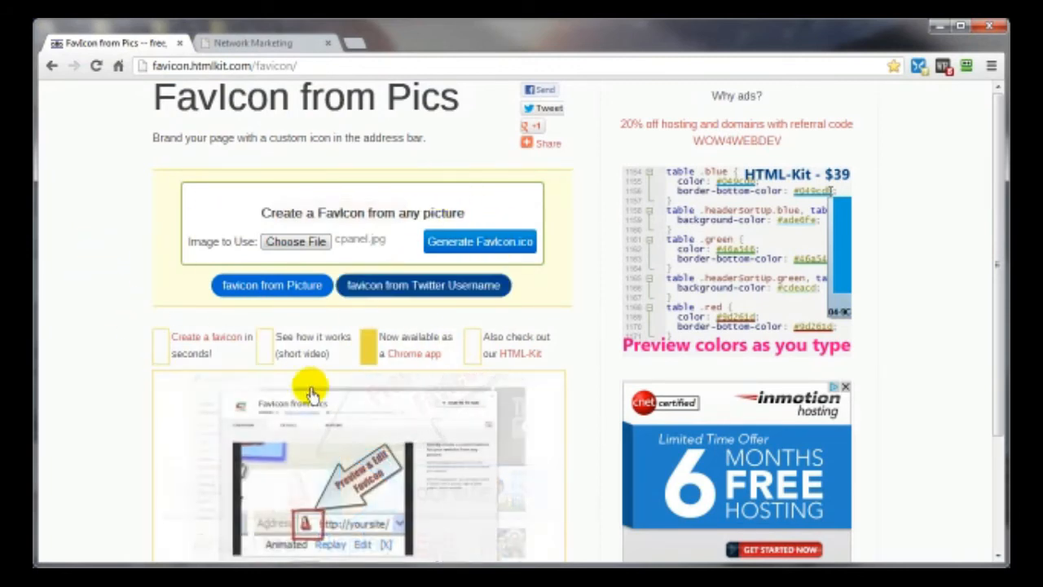
left_click(461, 245)
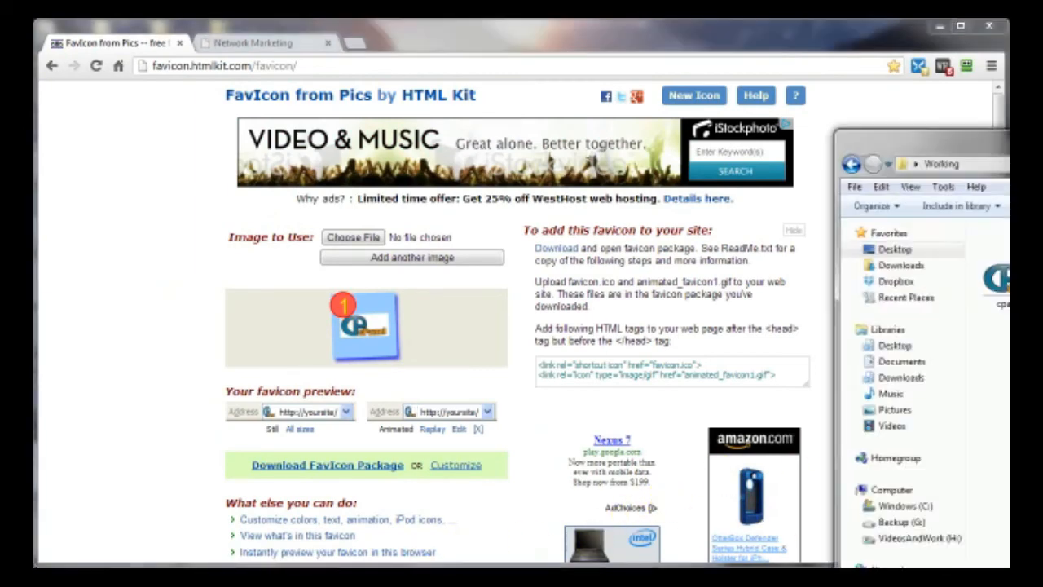
left_click_drag(1042, 152, 477, 38)
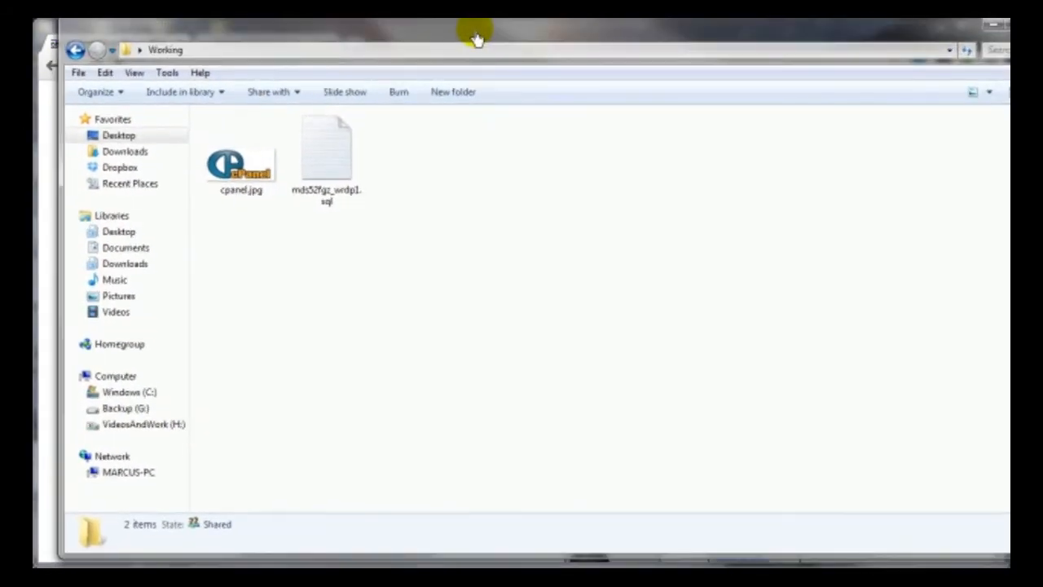
- Check cpanel.jpg's details in the Working folder, then minimize that Explorer window
left_click(225, 158)
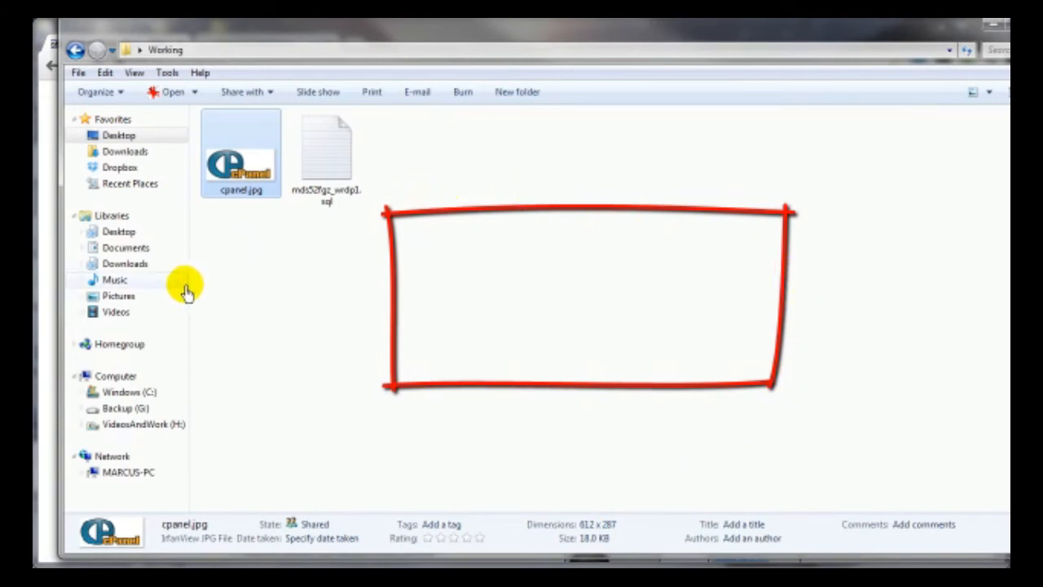
left_click(994, 26)
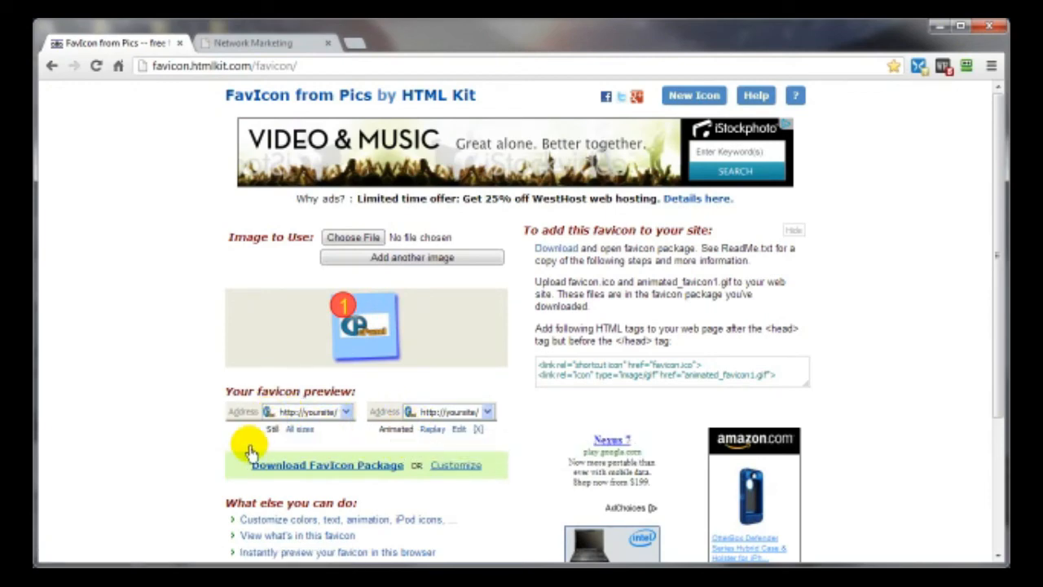
- Download the FavIcon Package, save it as favicon_153514.zip, then bring up the Explorer windows
scroll(245, 449, "down", 3)
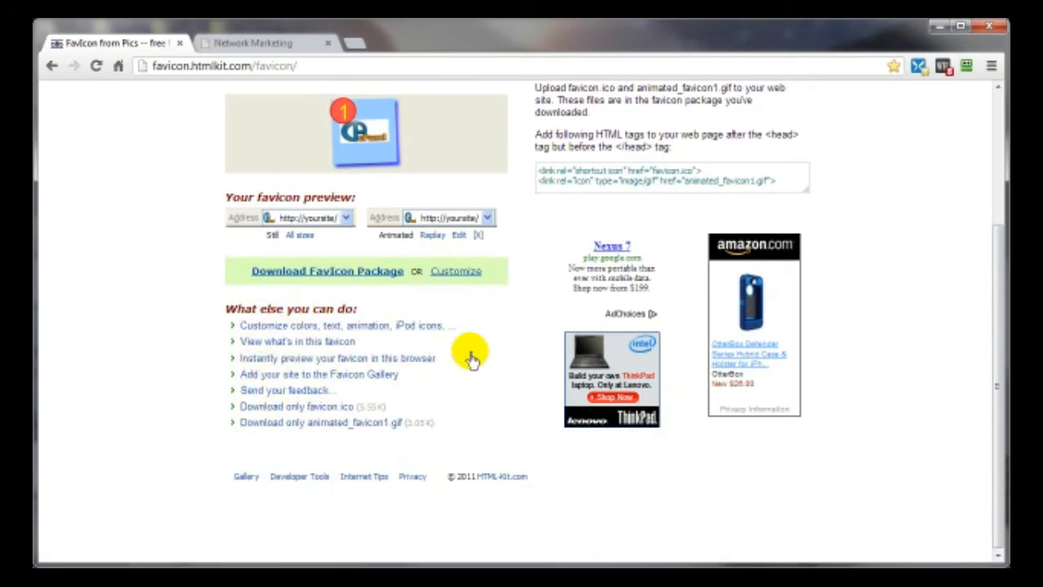
left_click(285, 273)
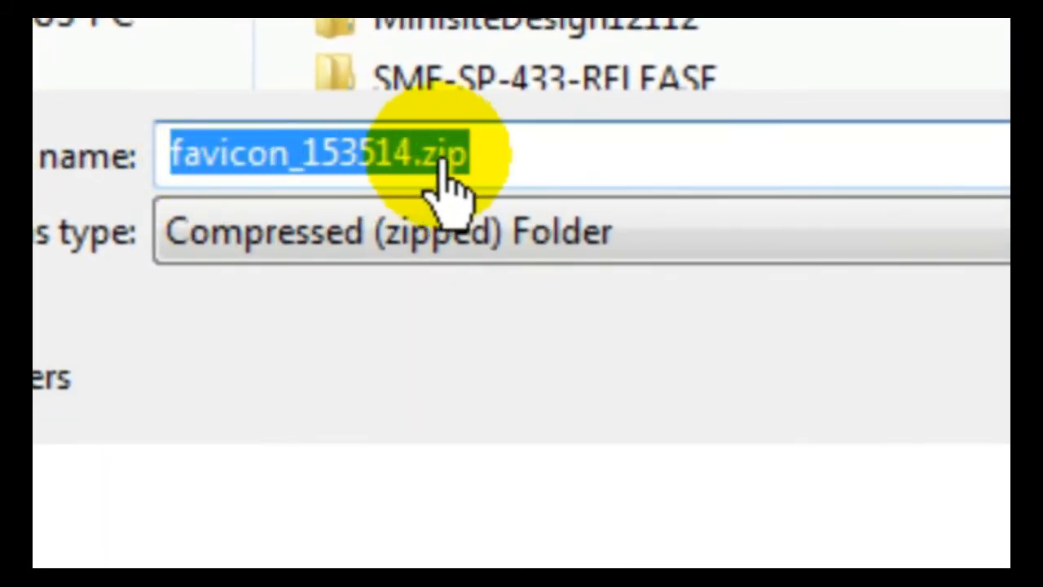
left_click(83, 25)
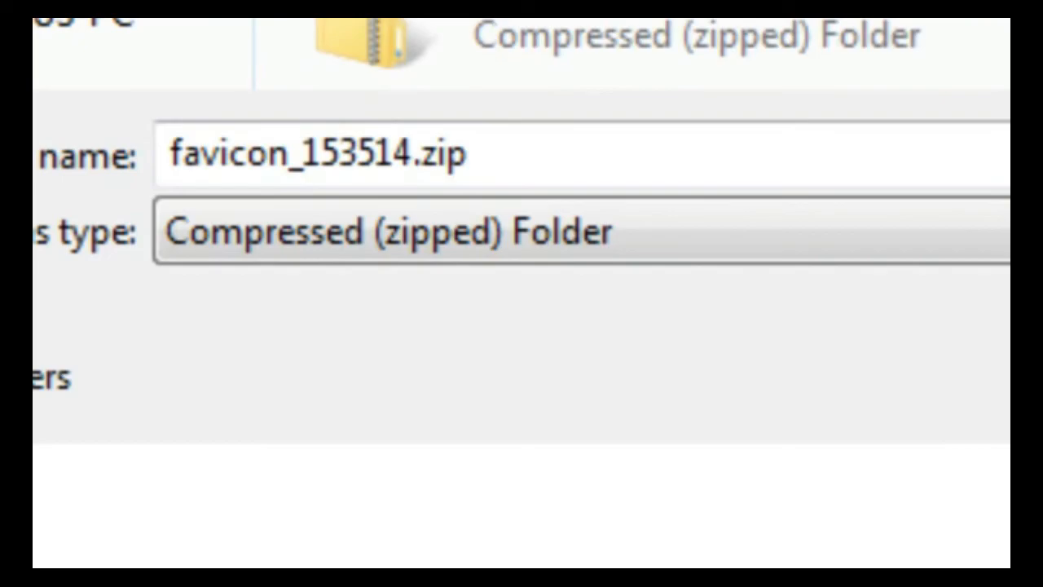
left_click(1003, 377)
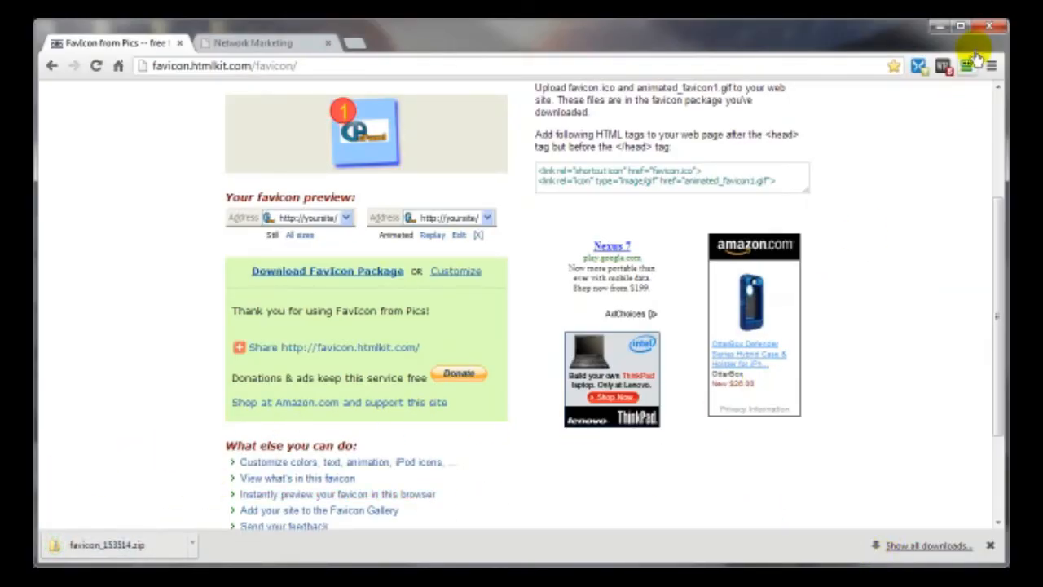
left_click(354, 582)
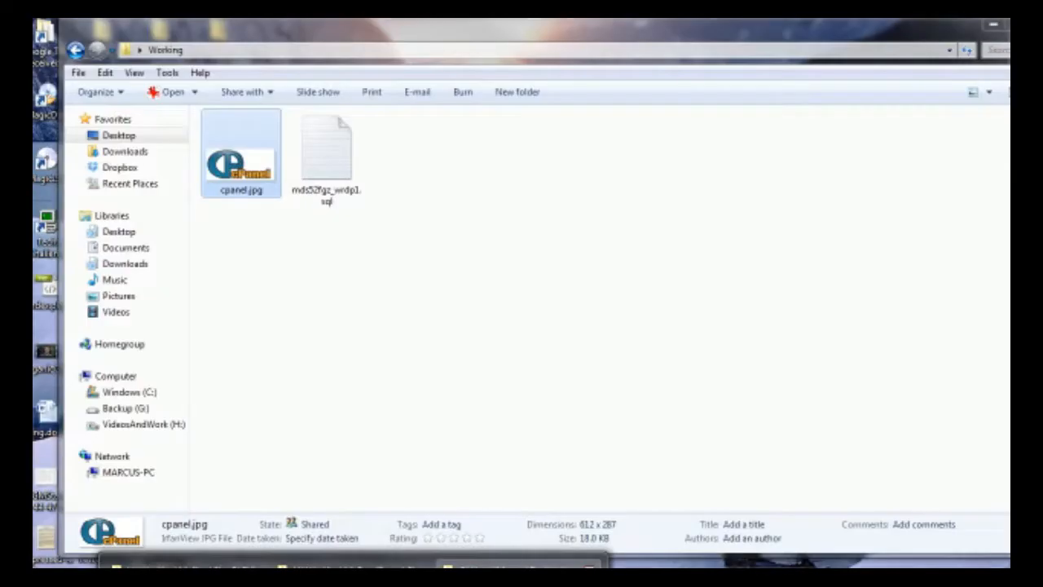
- In the Working folder, extract favicon_153514.zip with 7-Zip into its own favicon_153514 folder
left_click(506, 580)
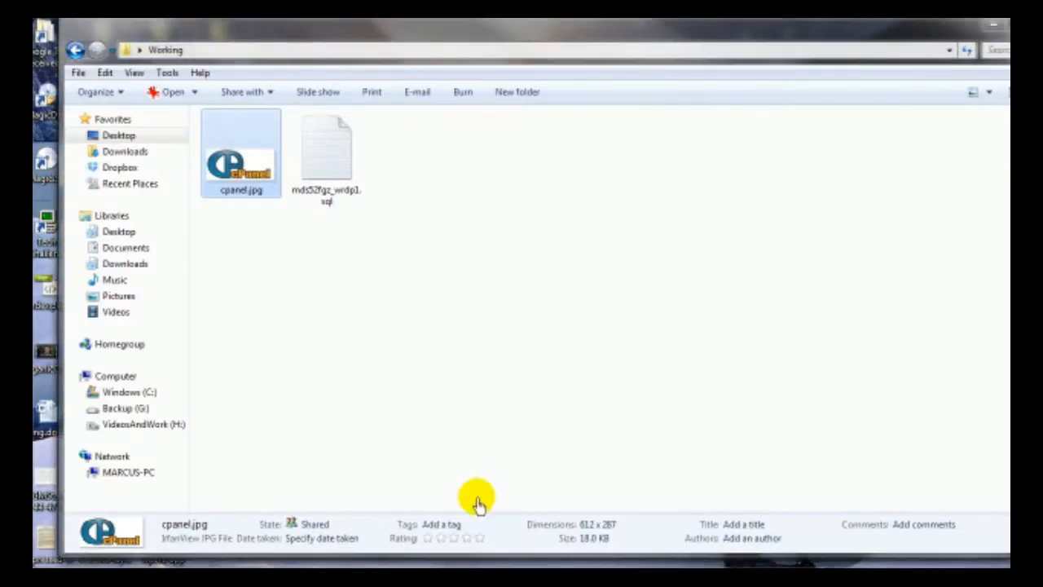
right_click(331, 147)
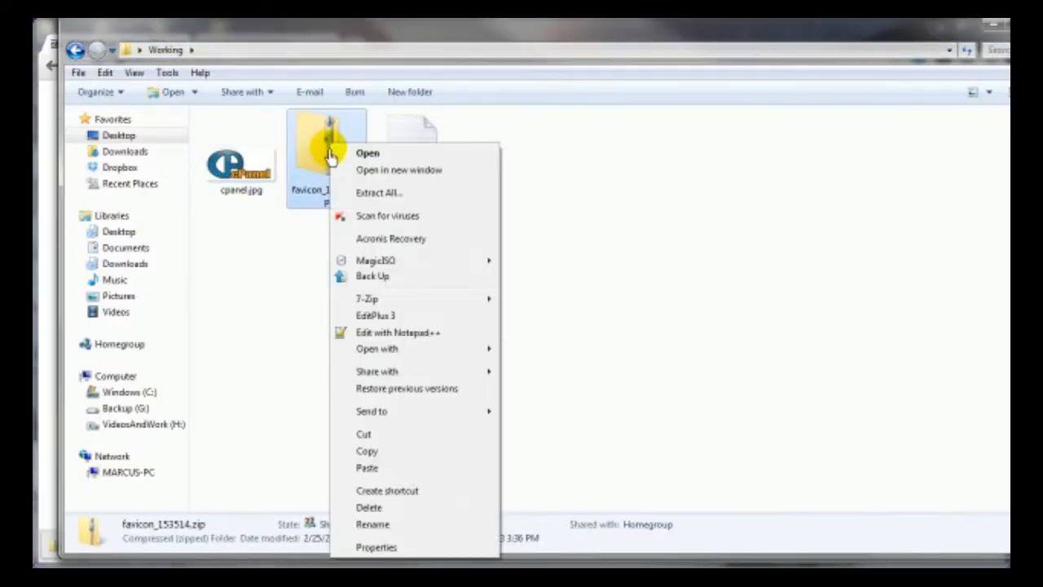
mouse_move(377, 309)
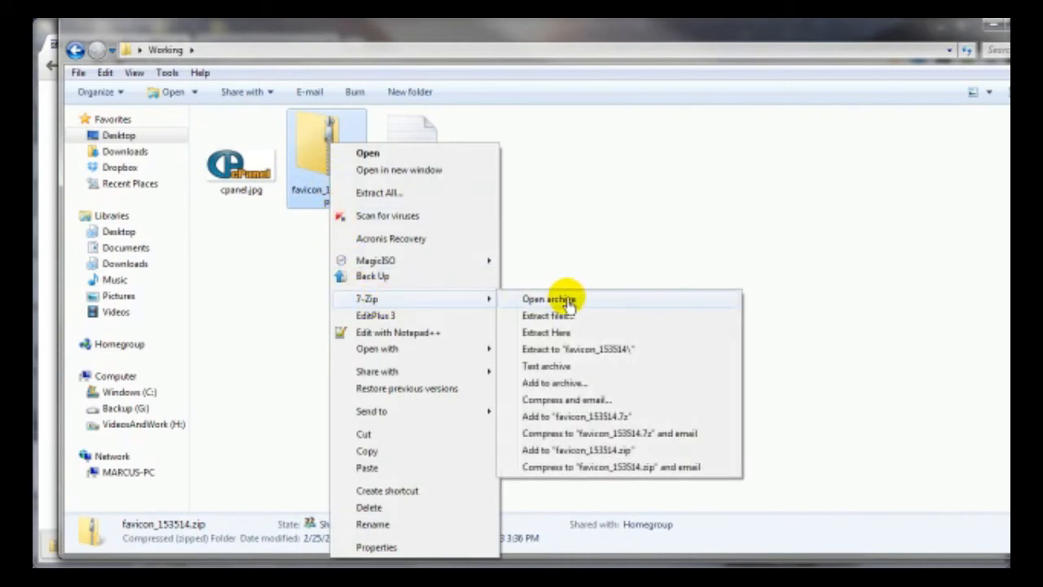
left_click(564, 352)
left_click(243, 175)
- Open the favicon_153514 folder and bring the ReadMe.txt Notepad window into view
double_click(243, 177)
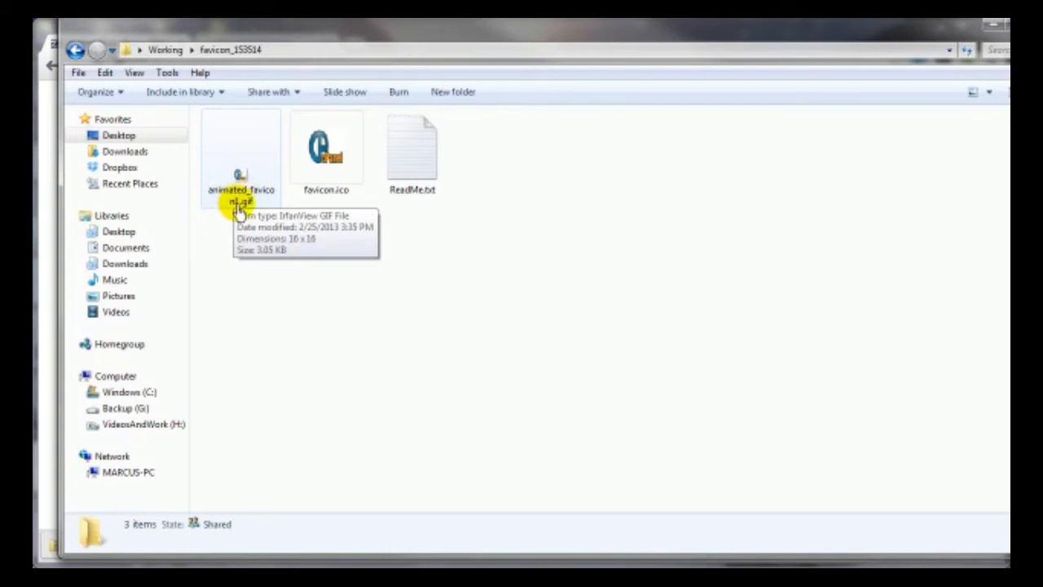
left_click(421, 166)
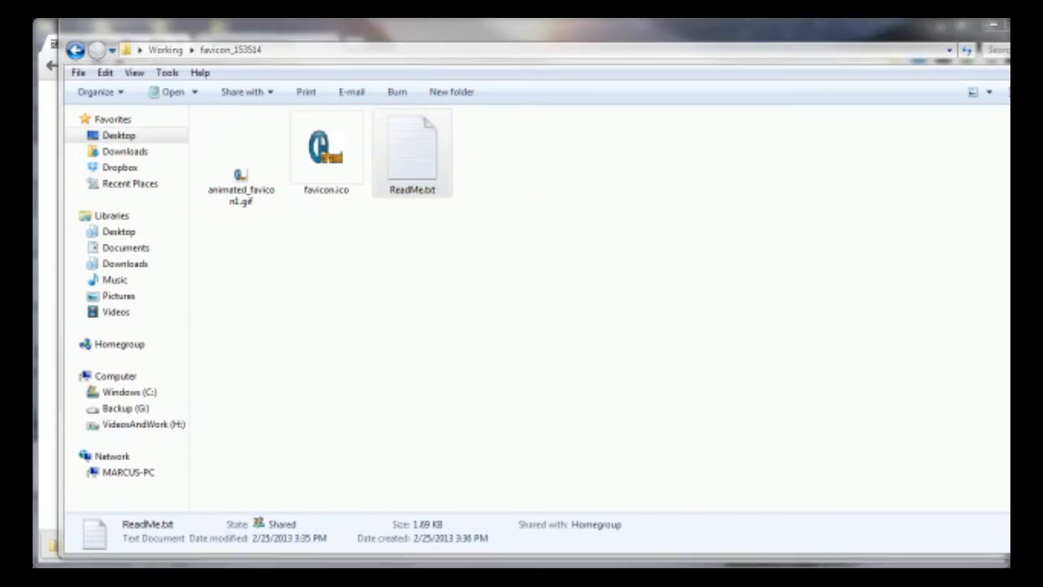
left_click_drag(1009, 75, 432, 71)
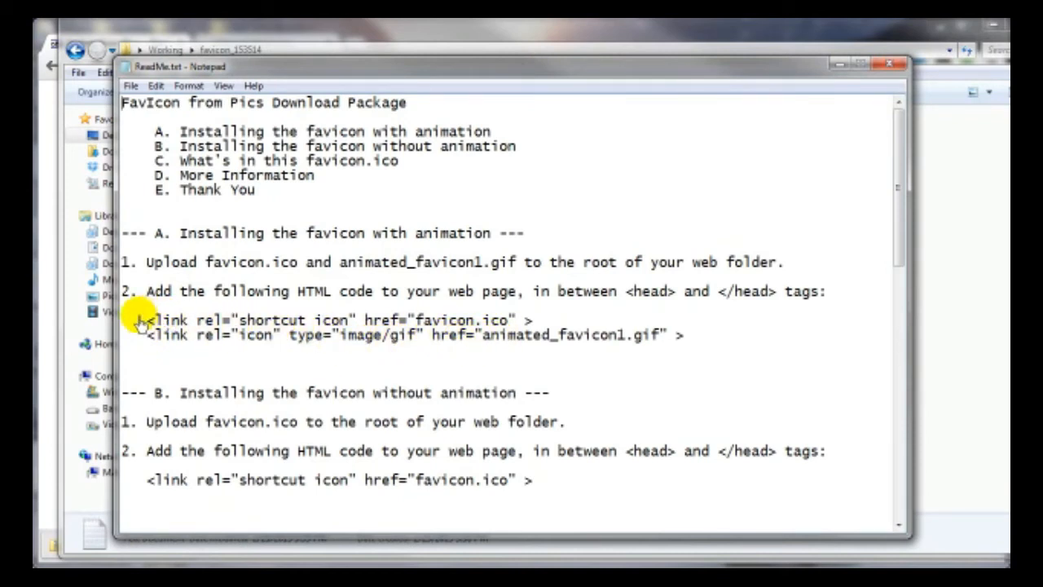
- Copy the first <link rel="shortcut icon"> line from ReadMe.txt
left_click_drag(145, 324, 535, 322)
right_click(482, 326)
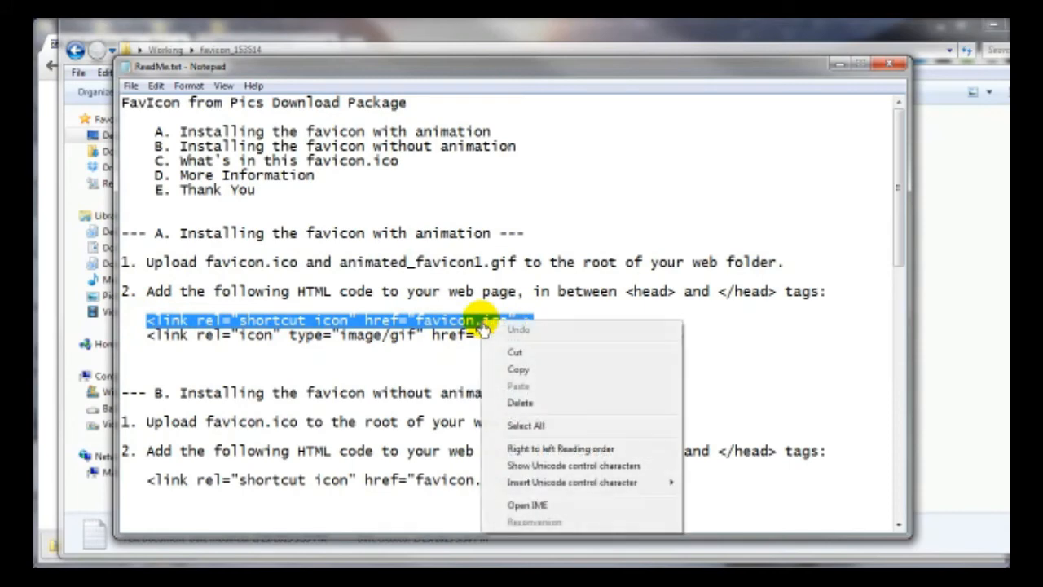
left_click(522, 368)
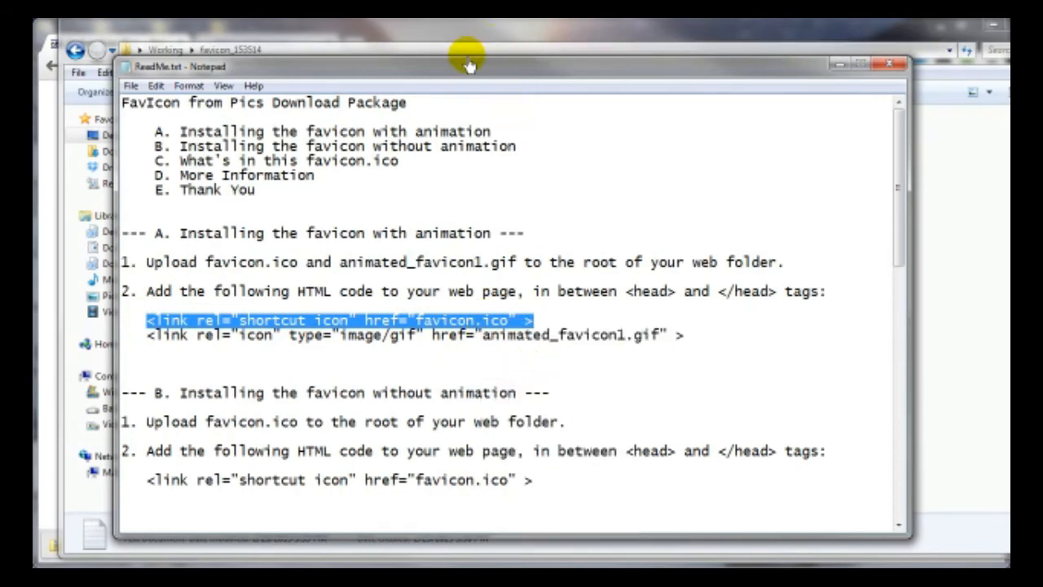
- Minimize Notepad and bring the CuteFTP window over the folder view
left_click(889, 64)
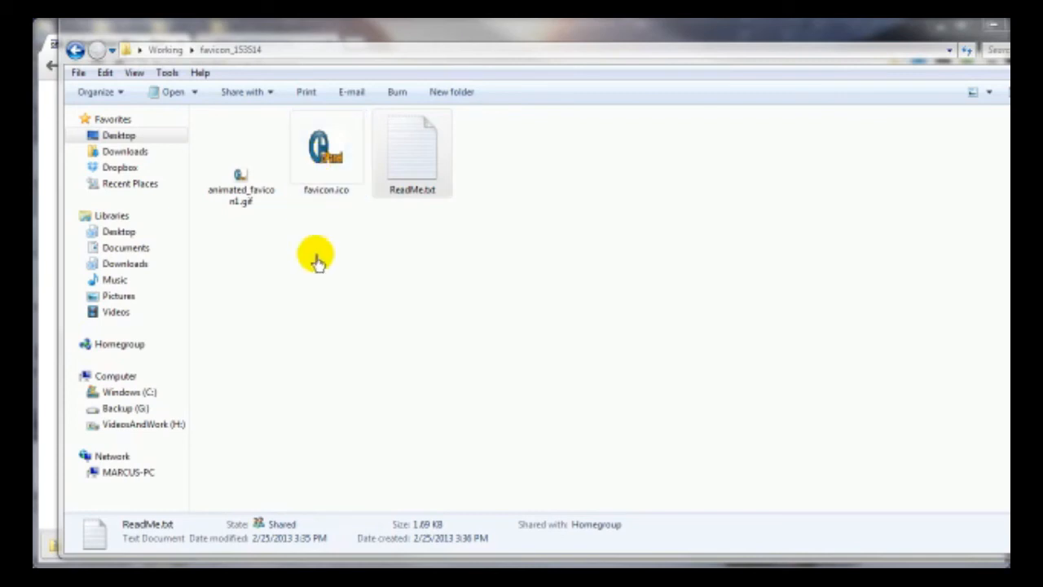
mouse_move(258, 583)
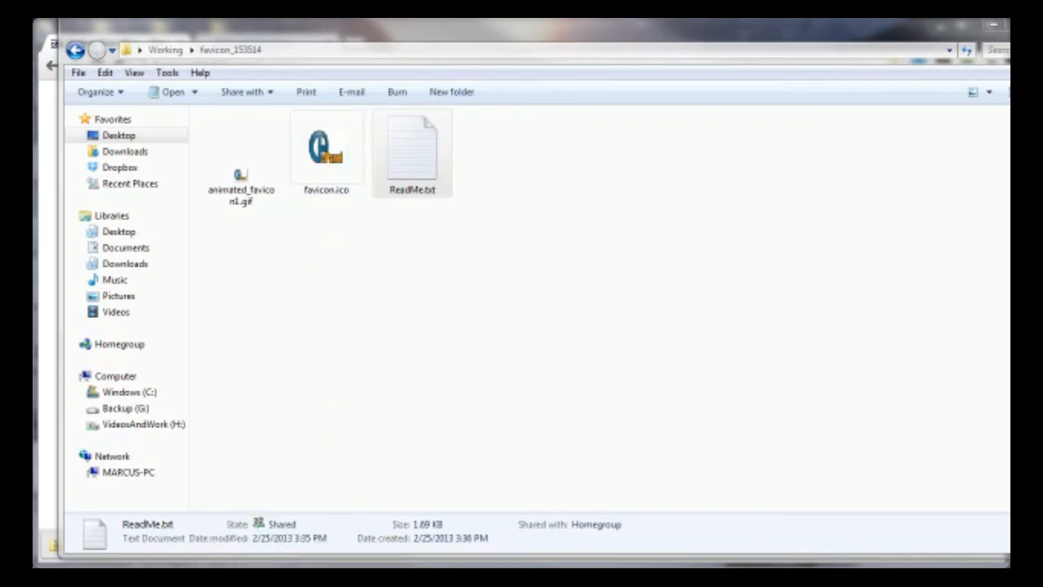
left_click_drag(1042, 39, 547, 38)
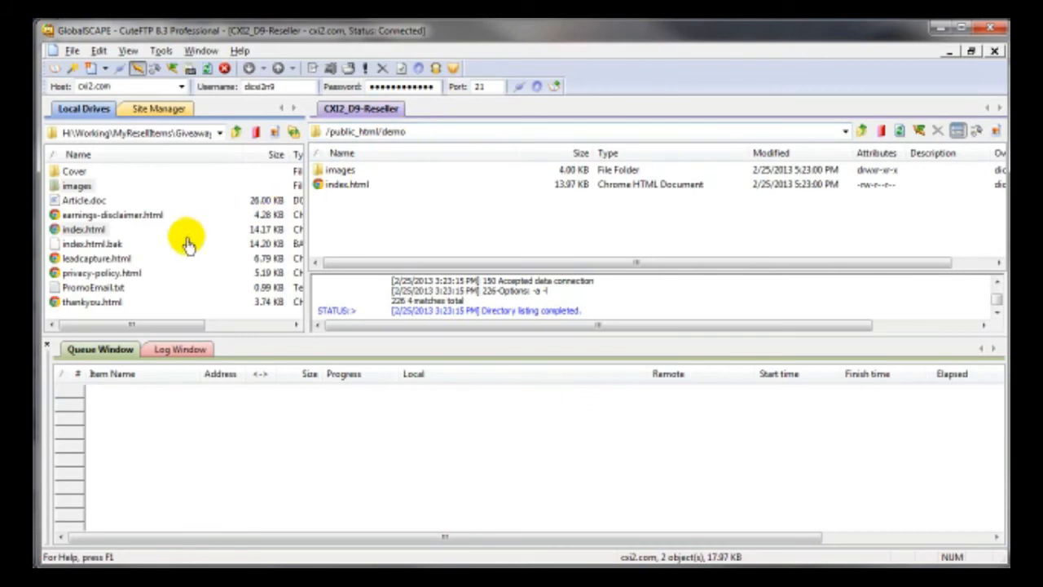
- Browse CuteFTP's local pane to the Desktop
left_click(86, 229)
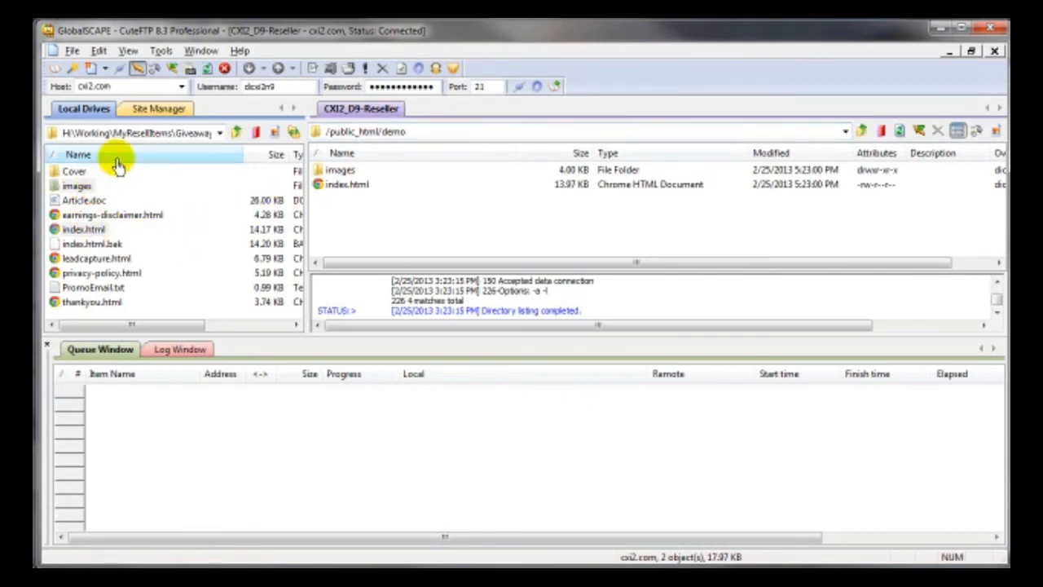
left_click(219, 132)
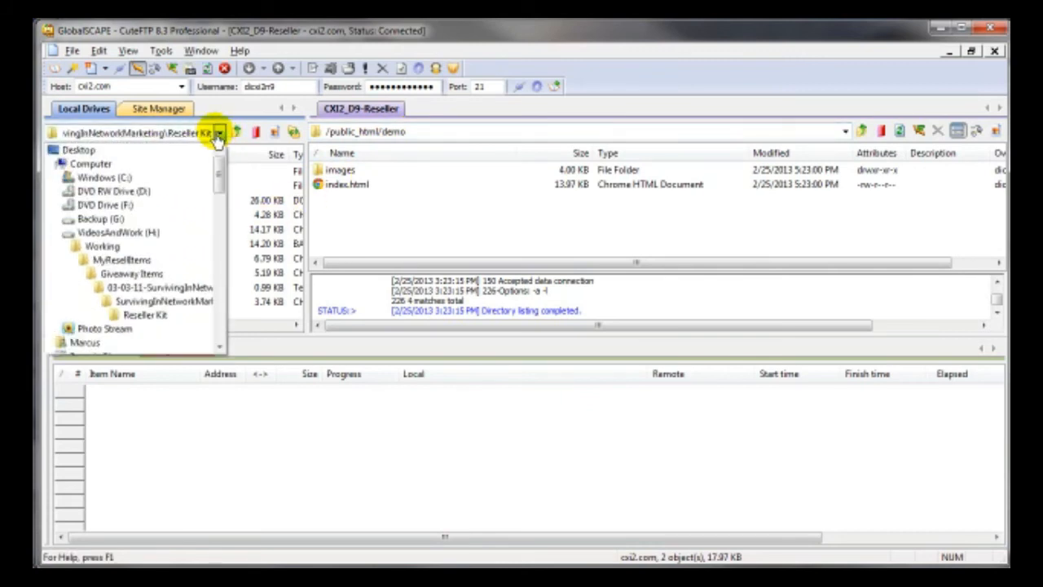
left_click(106, 152)
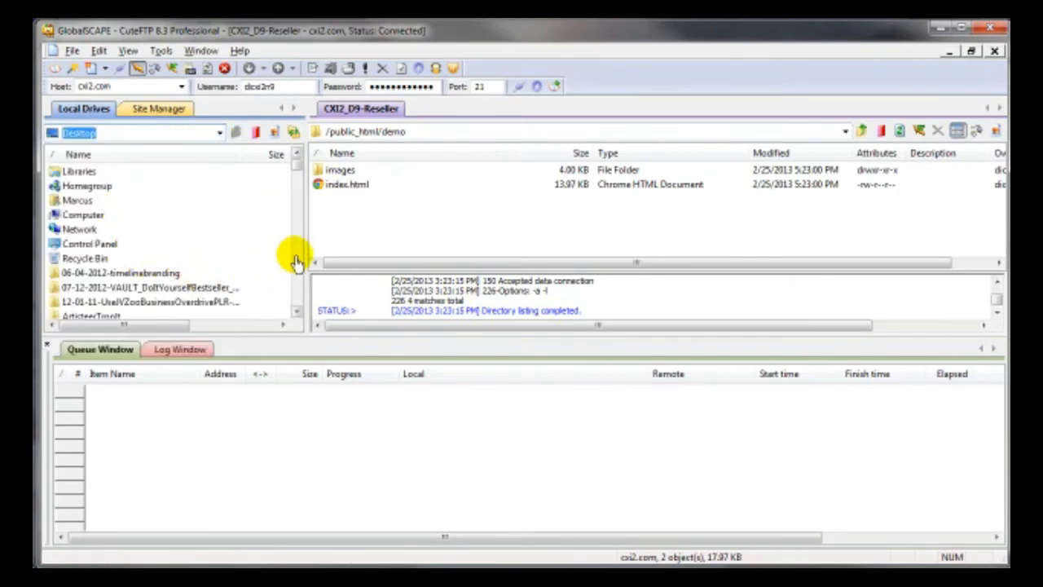
left_click(297, 259)
left_click(297, 261)
left_click(297, 261)
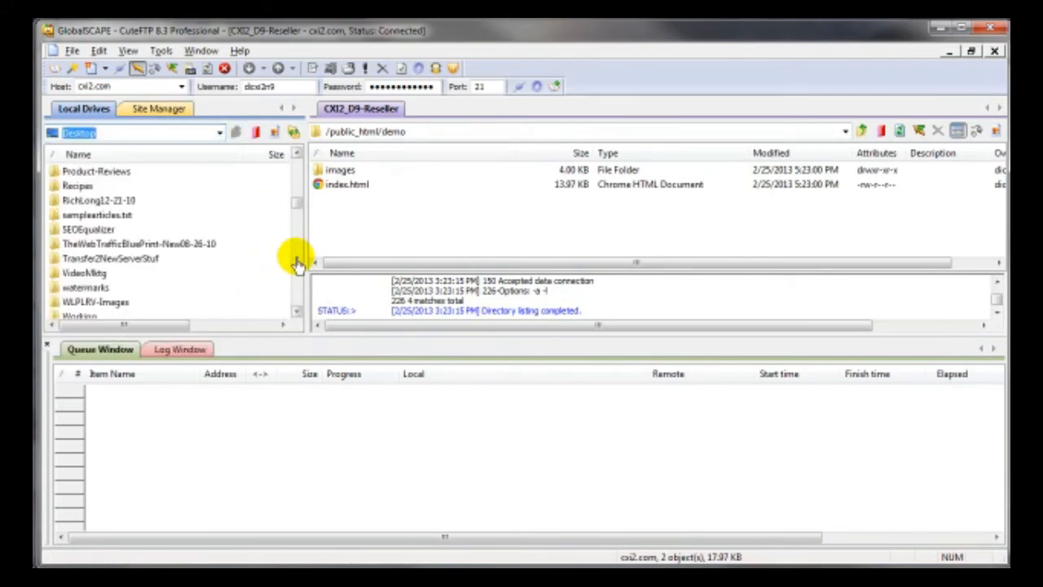
- Open Working > favicon_153514 locally and upload favicon.ico to /public_html/demo
left_click(77, 316)
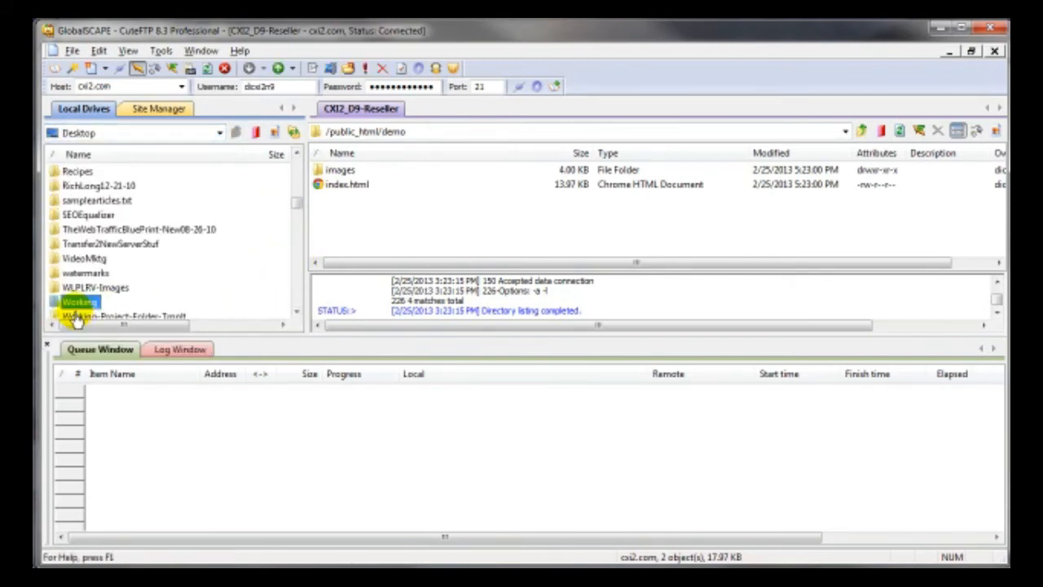
double_click(70, 306)
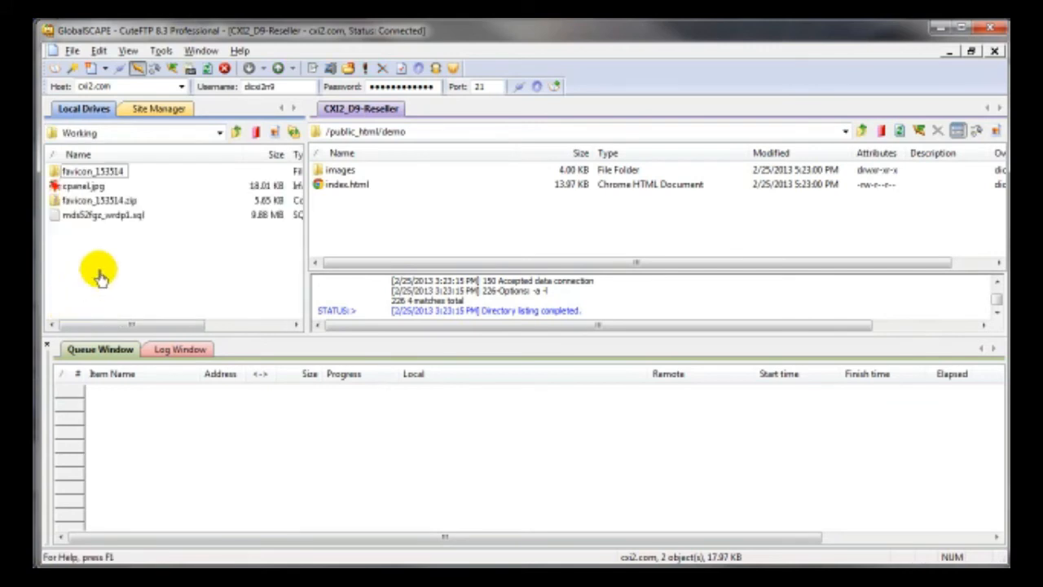
double_click(81, 172)
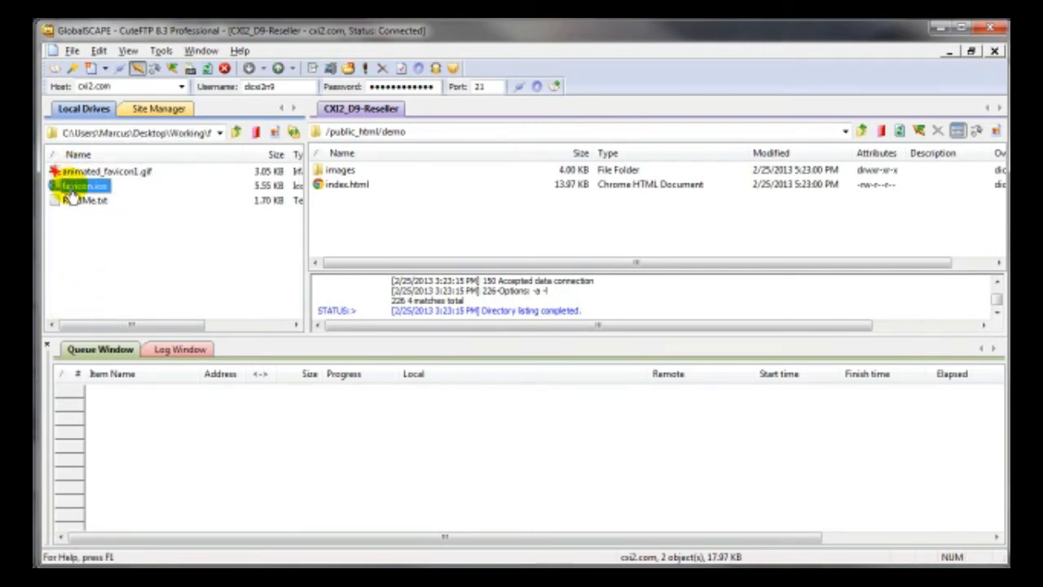
right_click(71, 188)
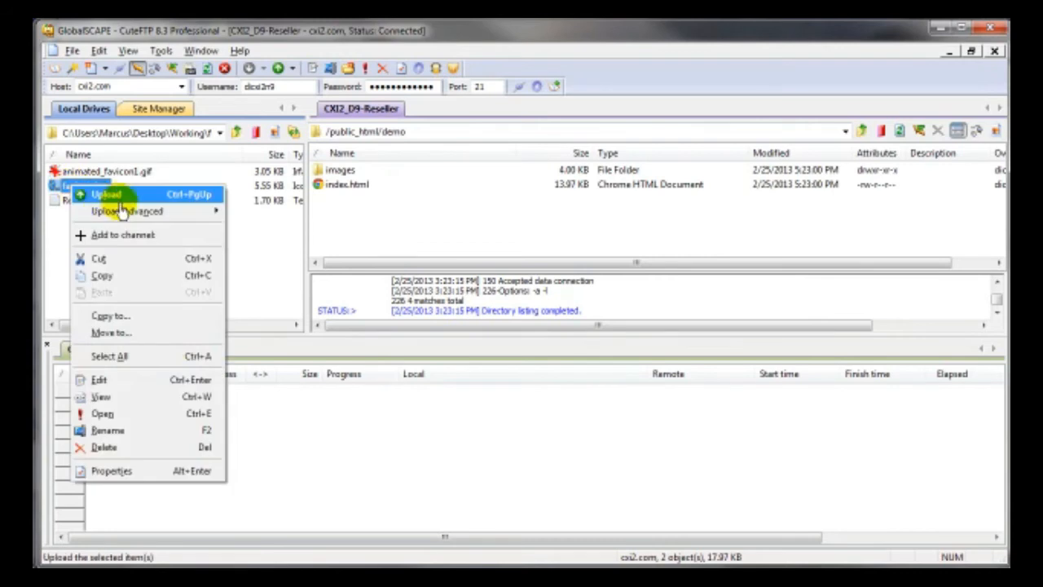
left_click(117, 196)
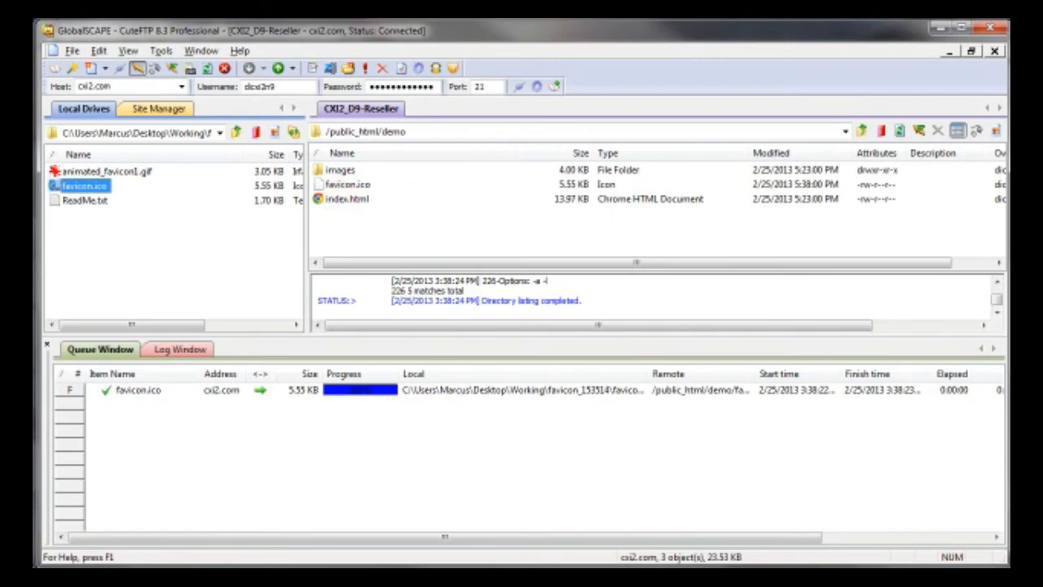
left_click_drag(1042, 64, 978, 65)
left_click_drag(300, 66, 296, 67)
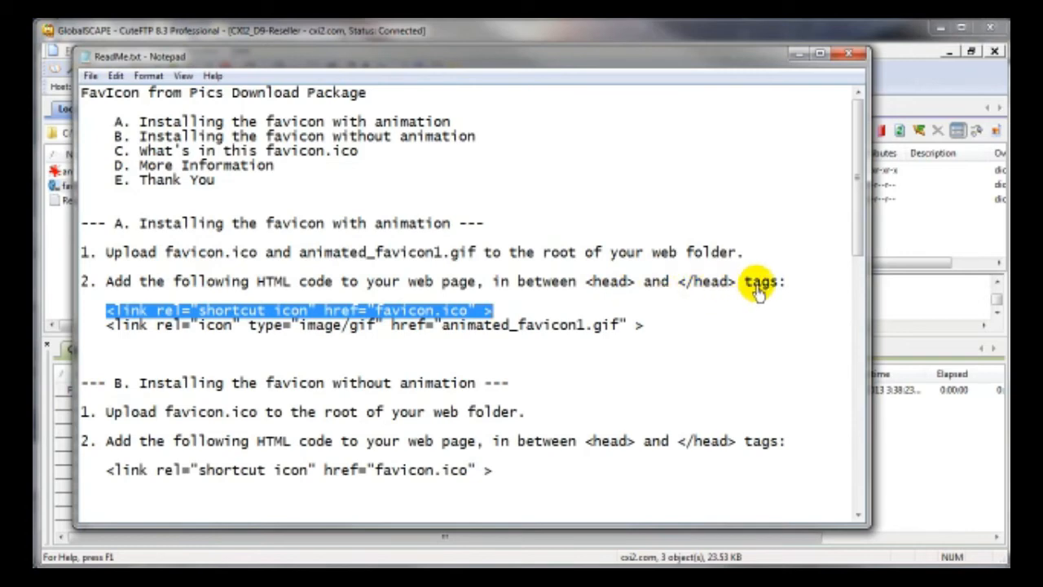
left_click_drag(449, 55, 1042, 57)
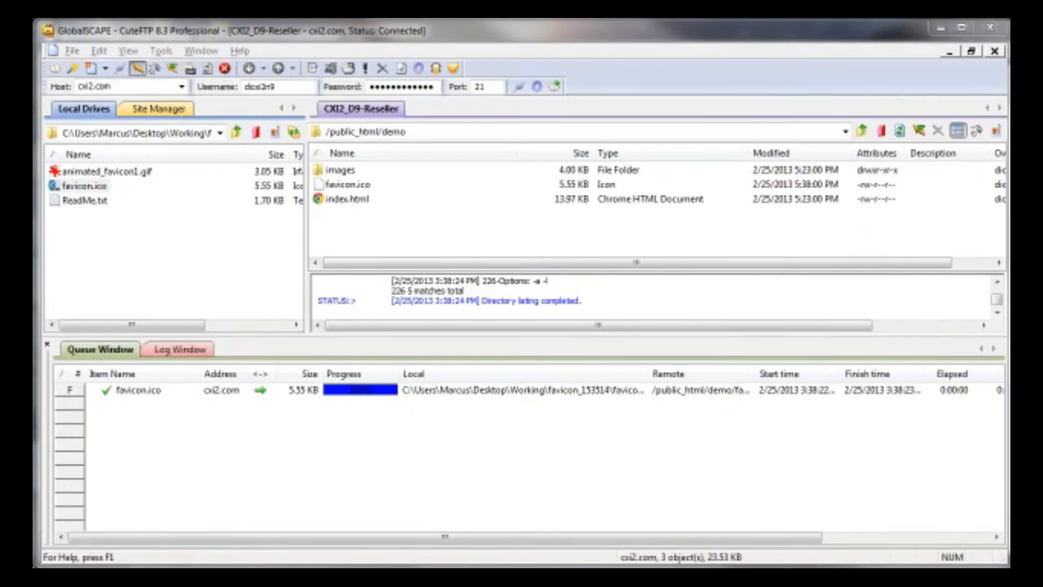
- Open the server's index.html for editing and scroll down to the head section
right_click(340, 207)
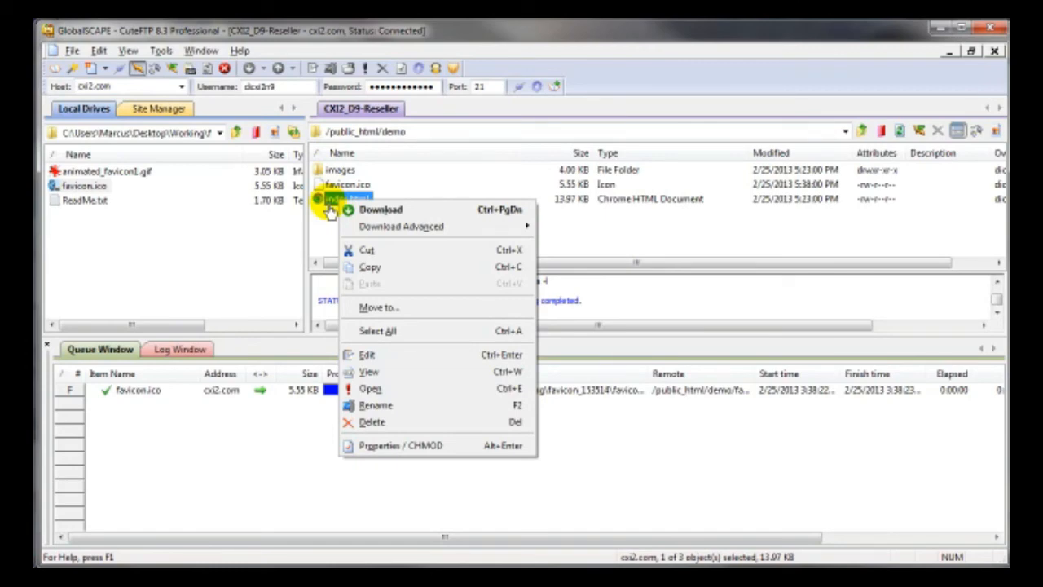
left_click(377, 359)
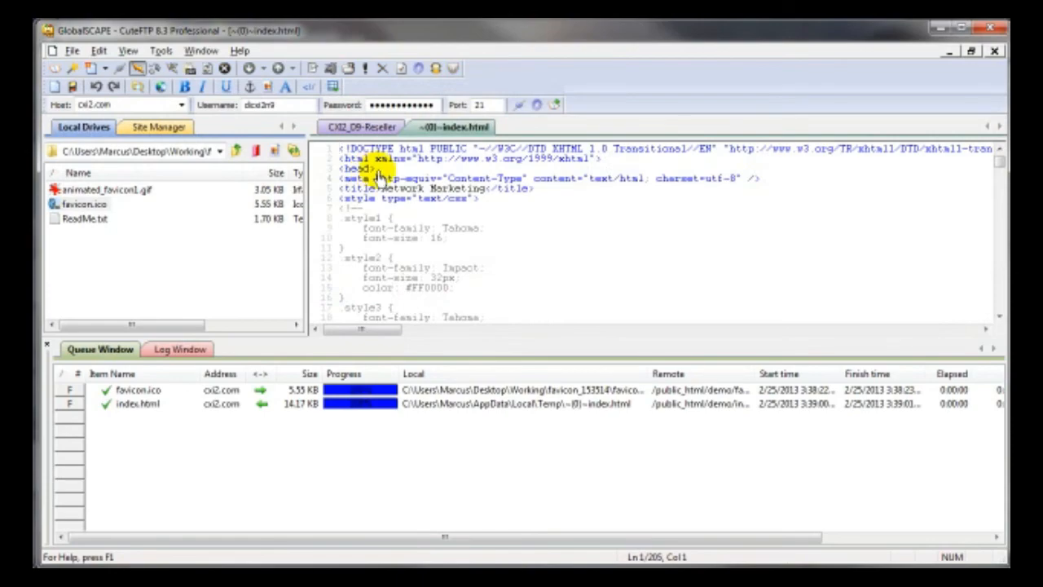
scroll(371, 220, "down", 1)
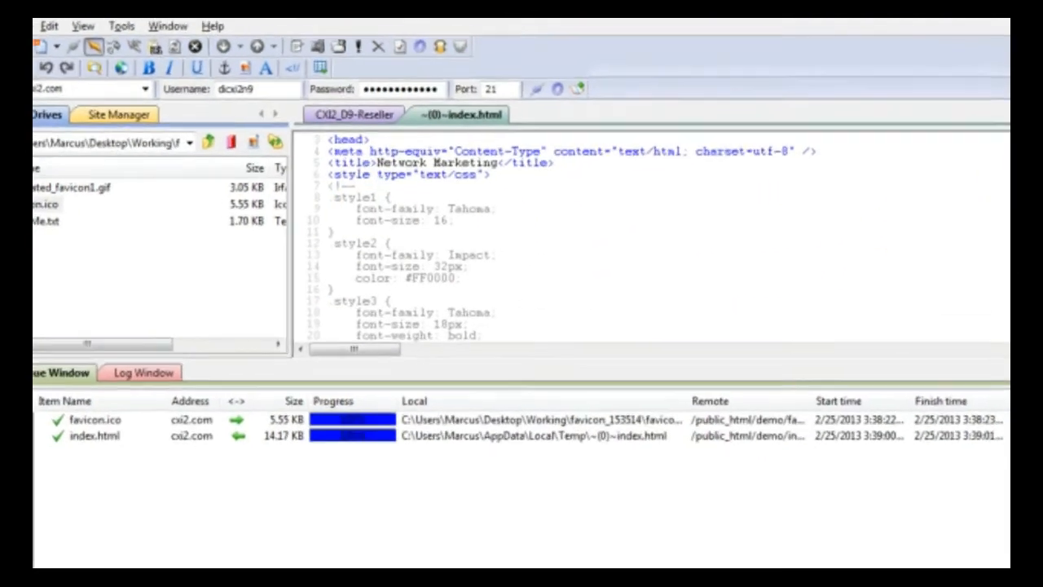
scroll(687, 279, "down", 1)
scroll(619, 260, "down", 15)
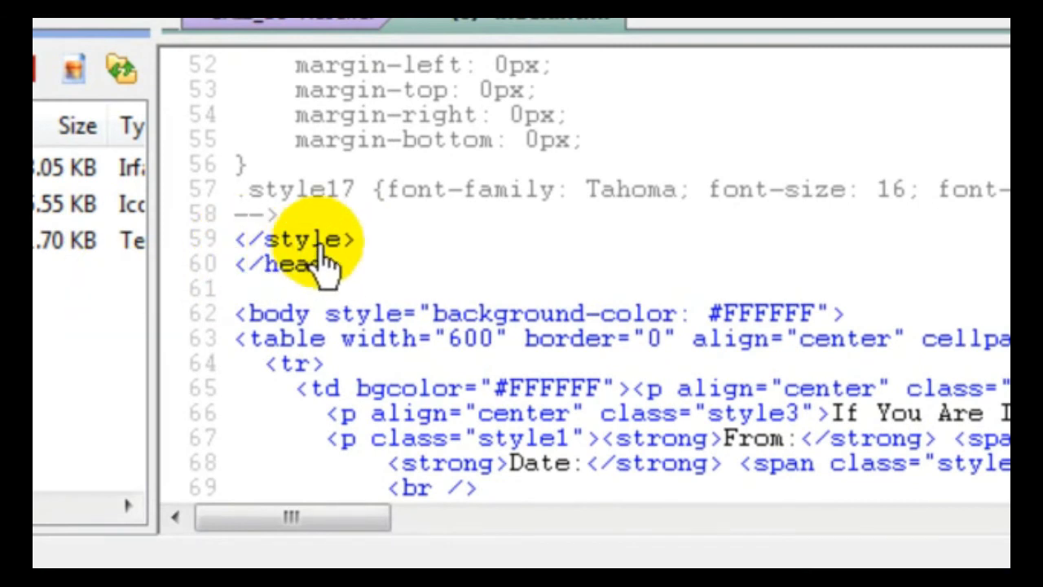
- Paste the shortcut-icon link tag on a new line after </style>, before </head>
left_click(358, 241)
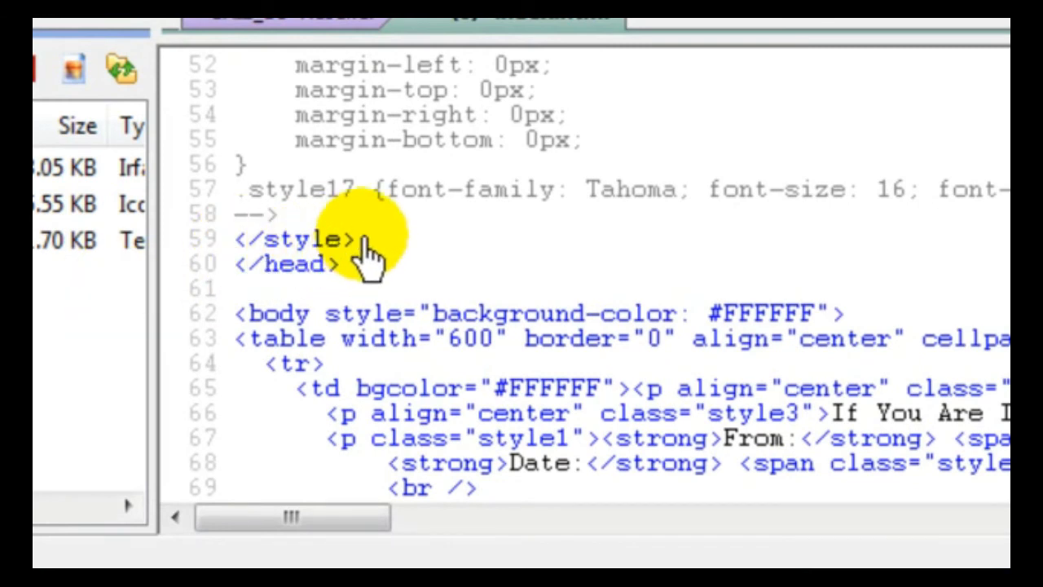
key("Return")
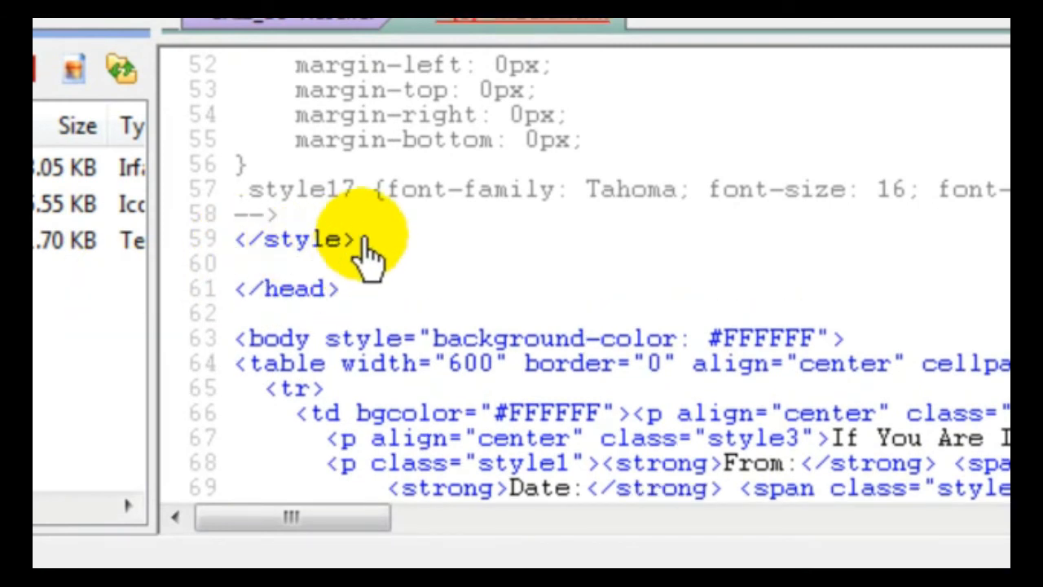
right_click(259, 275)
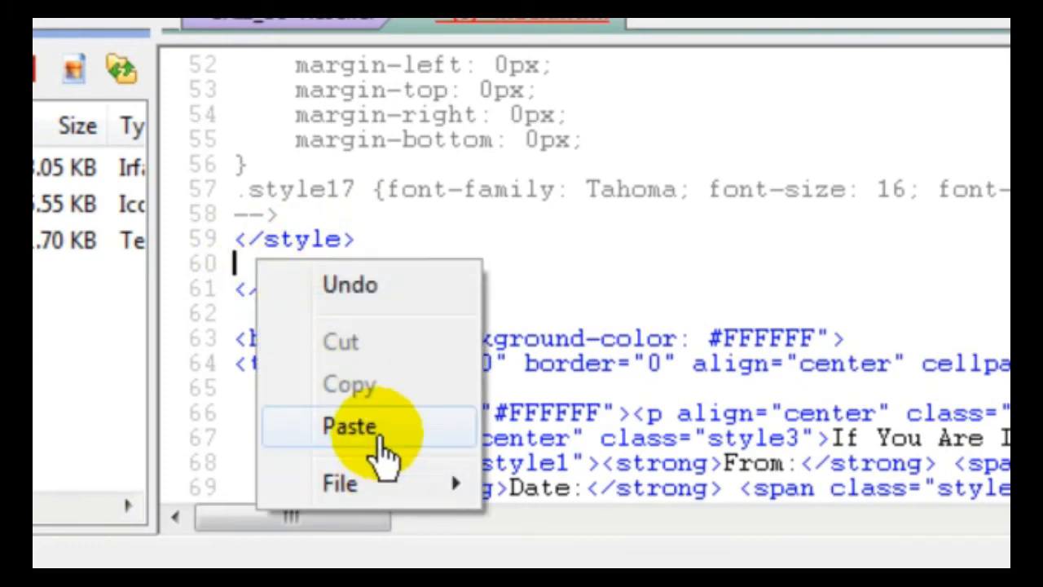
left_click(375, 428)
- Save index.html back to the server and minimize CuteFTP
right_click(371, 204)
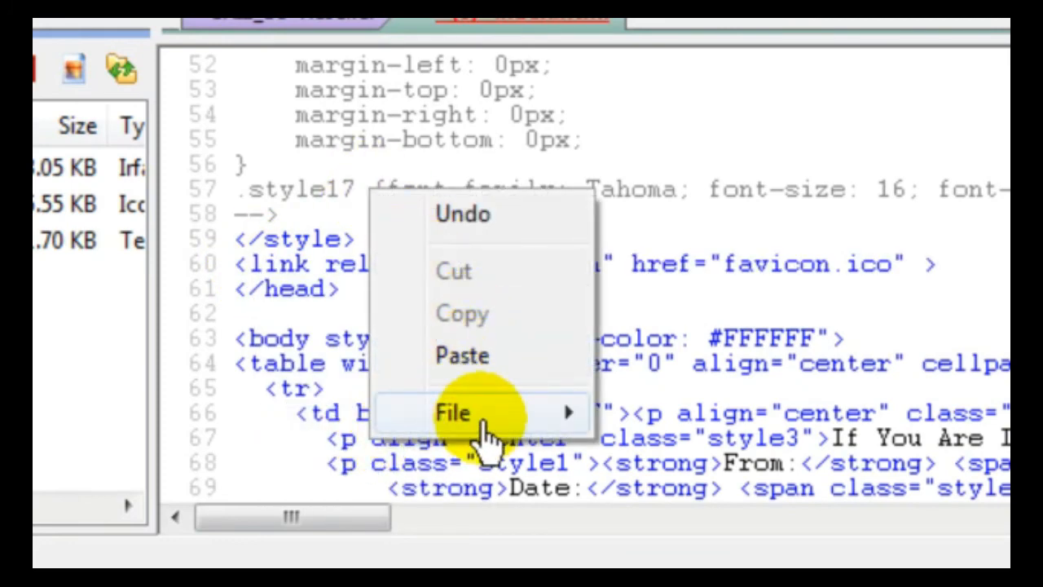
mouse_move(478, 420)
left_click(706, 539)
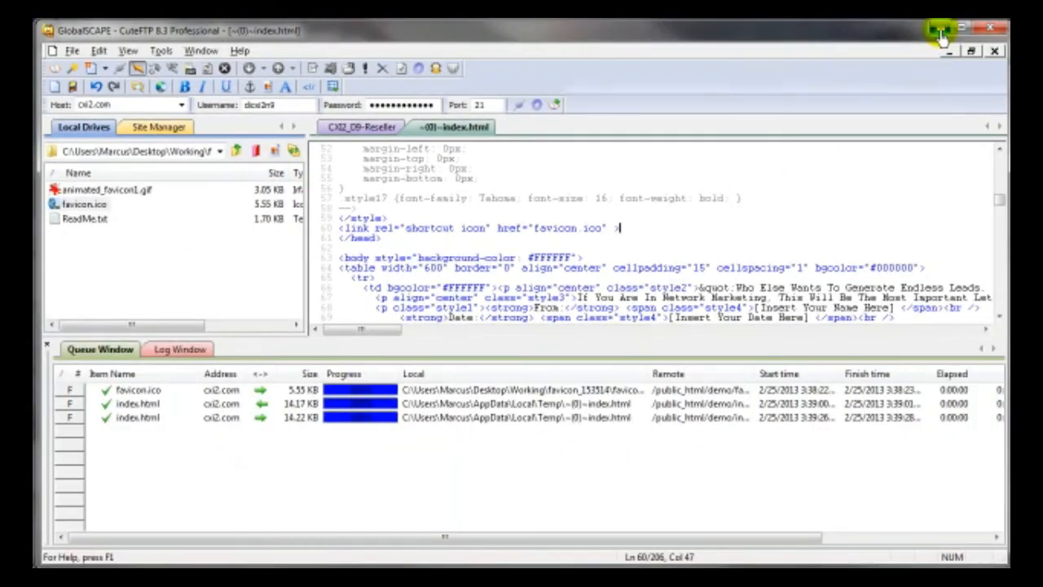
left_click(942, 33)
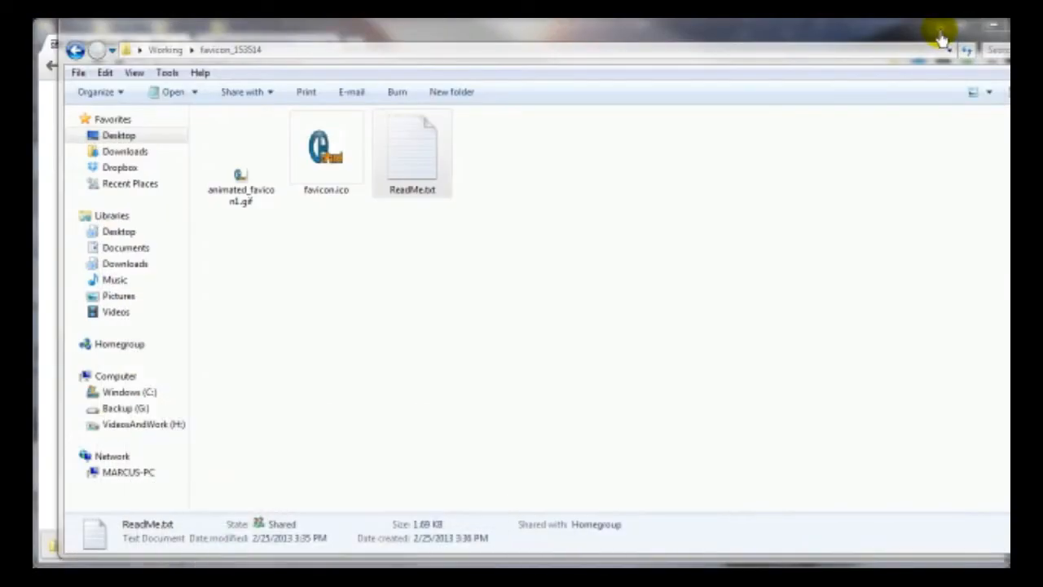
- Hide Explorer and reload the cxi2.com/demo Network Marketing tab to check its favicon
left_click(993, 32)
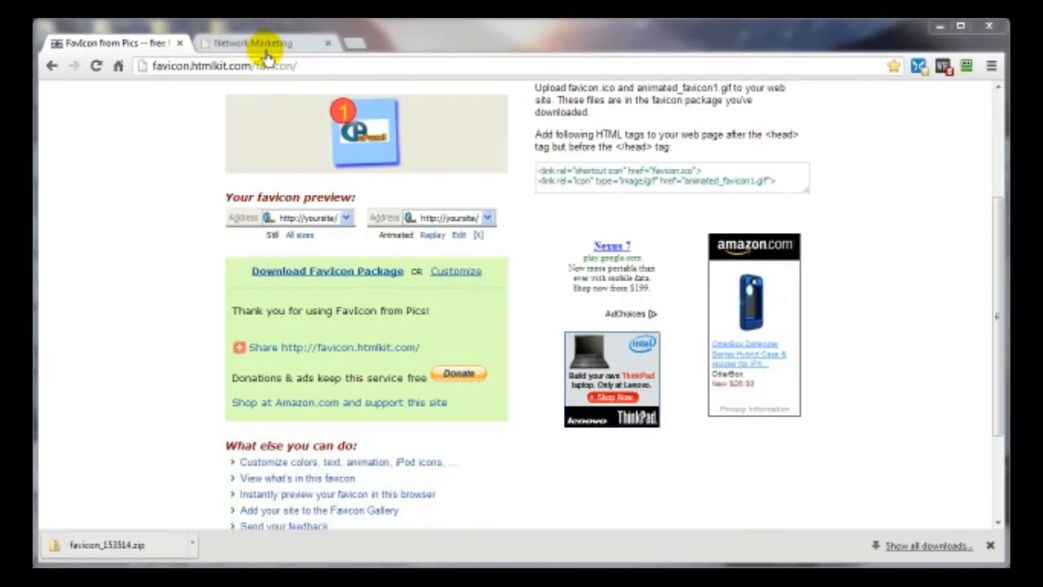
left_click(268, 42)
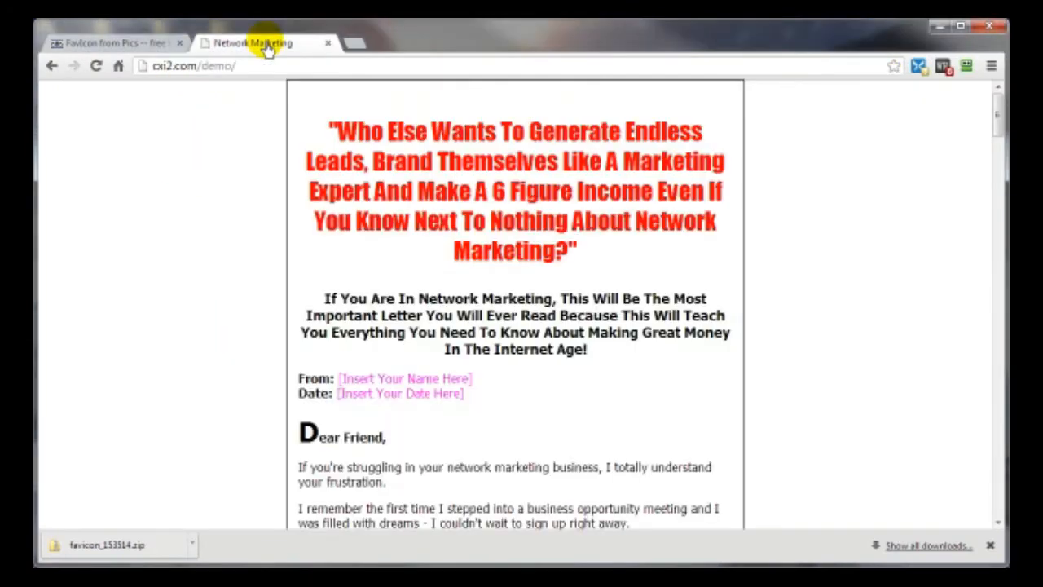
left_click(95, 68)
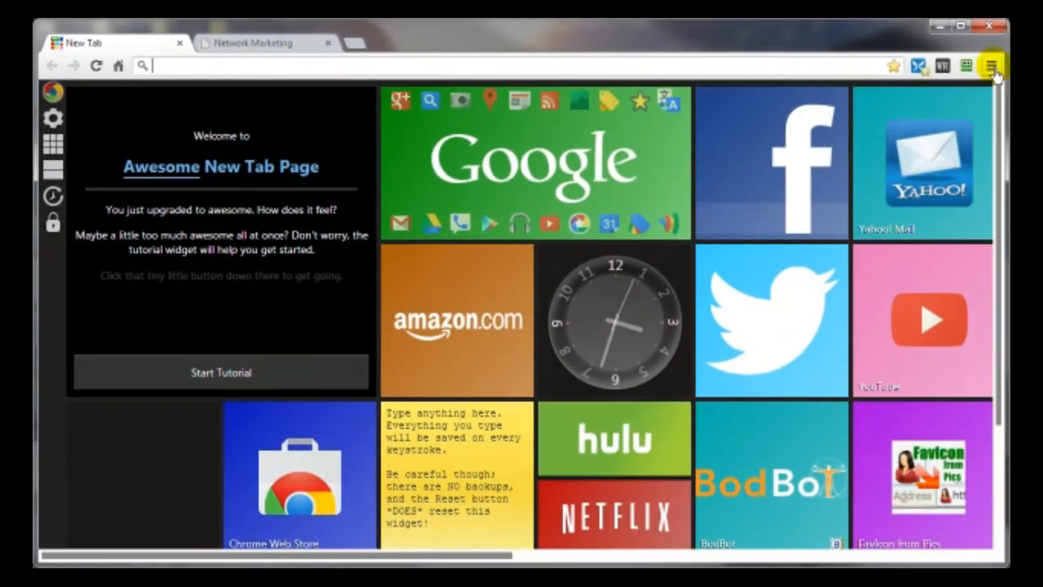
- Look through Chrome's bookmarks list, then dismiss it without choosing anything
left_click(992, 68)
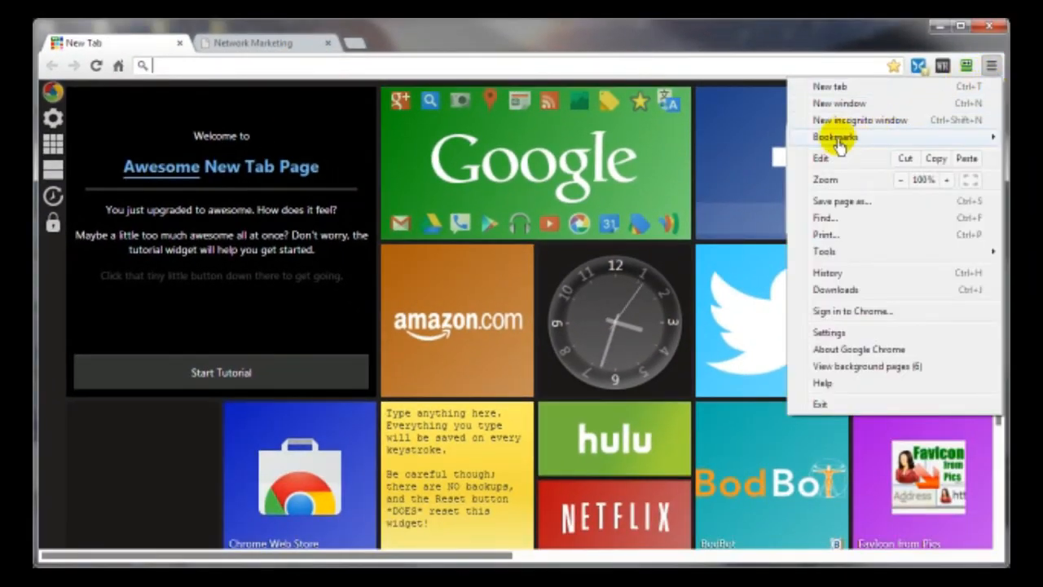
mouse_move(837, 141)
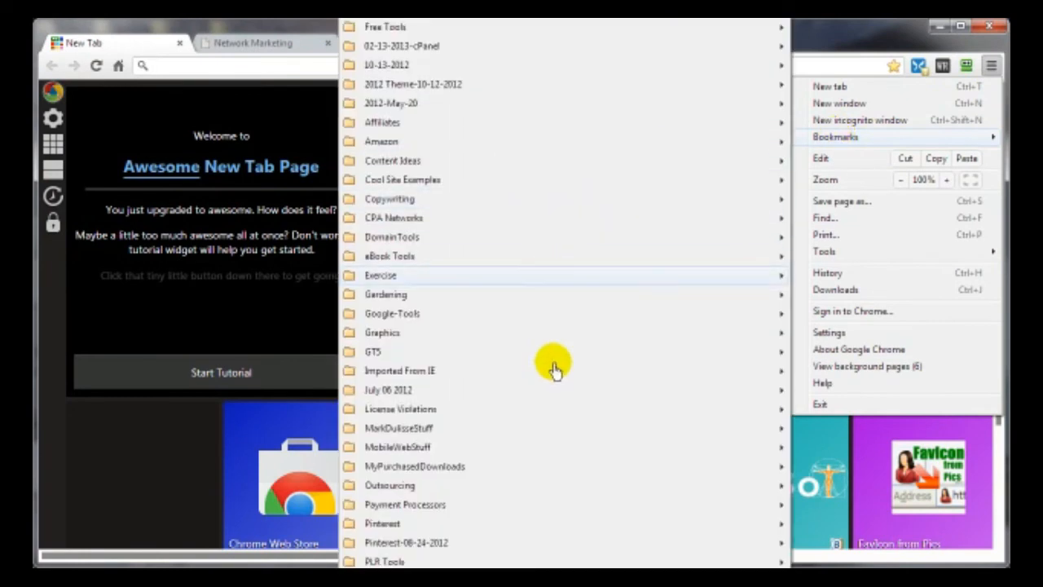
scroll(501, 483, "down", 2)
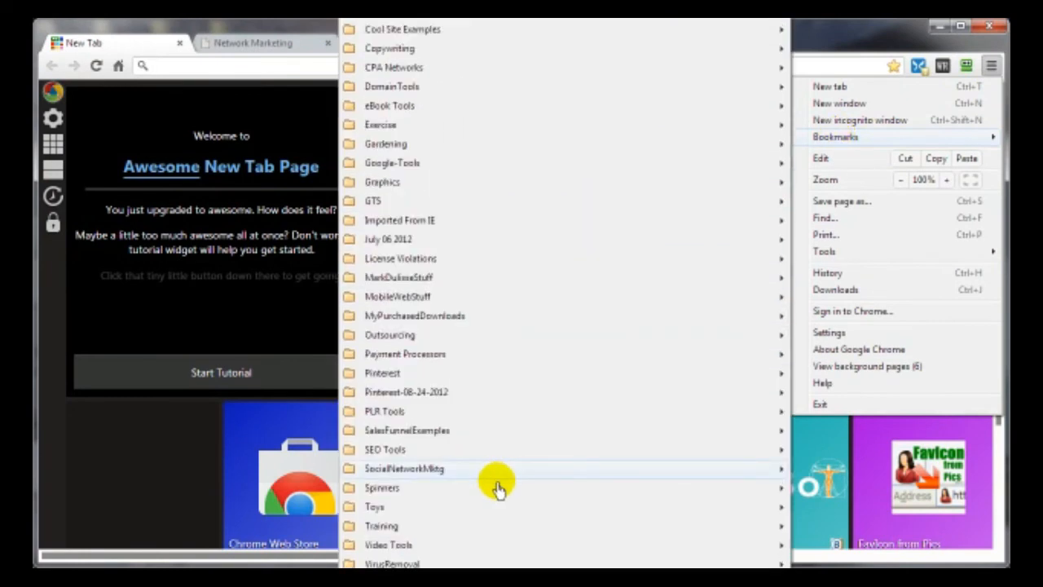
scroll(499, 487, "down", 3)
scroll(400, 493, "down", 4)
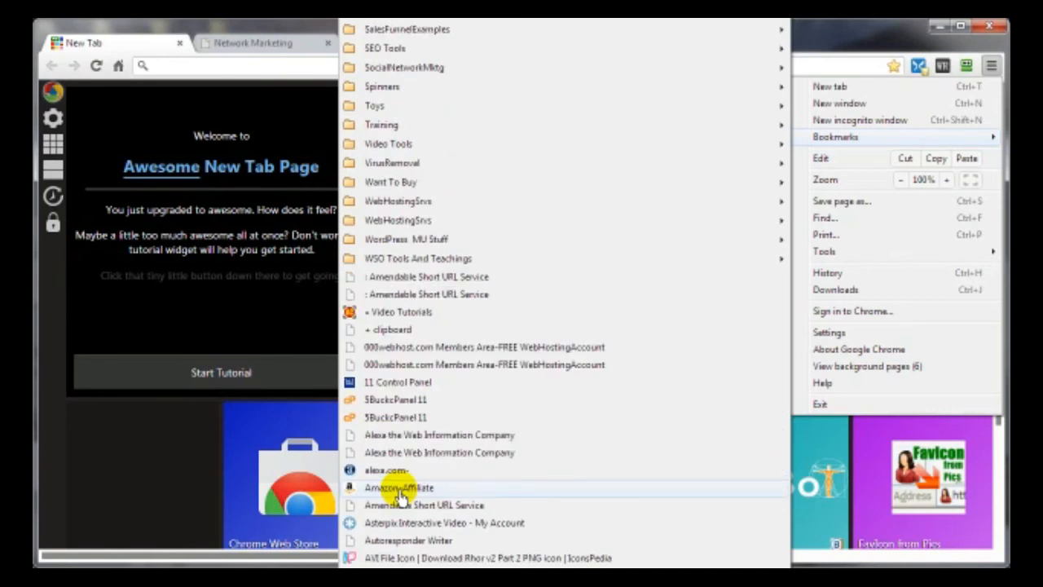
scroll(354, 367, "down", 4)
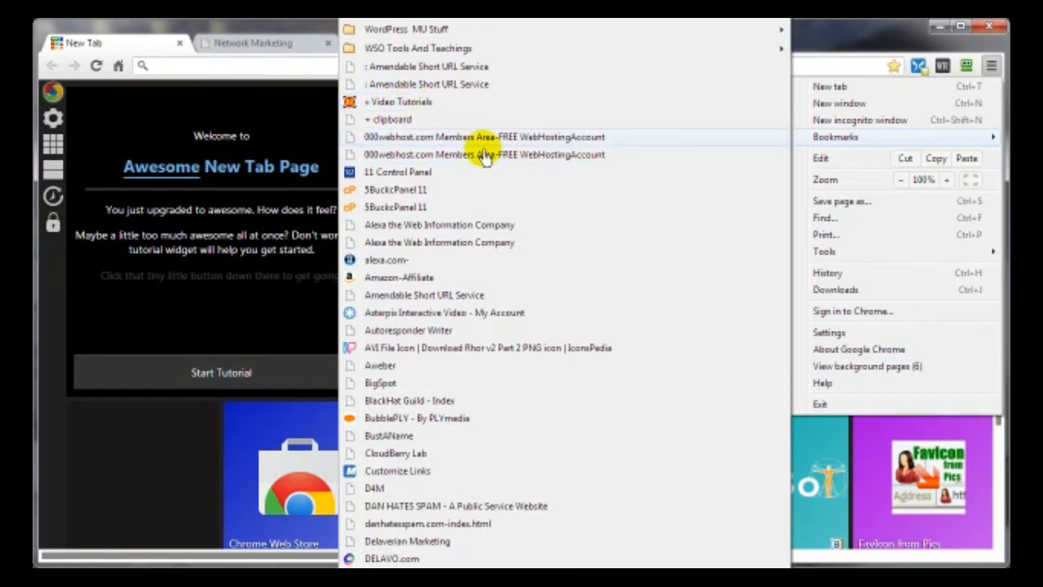
left_click(150, 510)
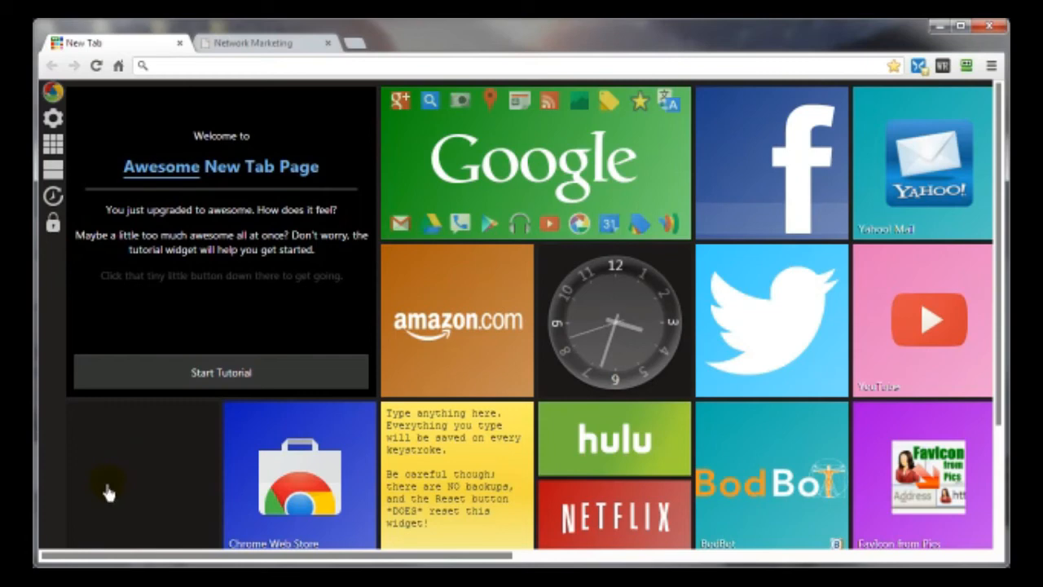
- Switch between tabs and open the Favicon from Pics tile on the new tab page
left_click(228, 41)
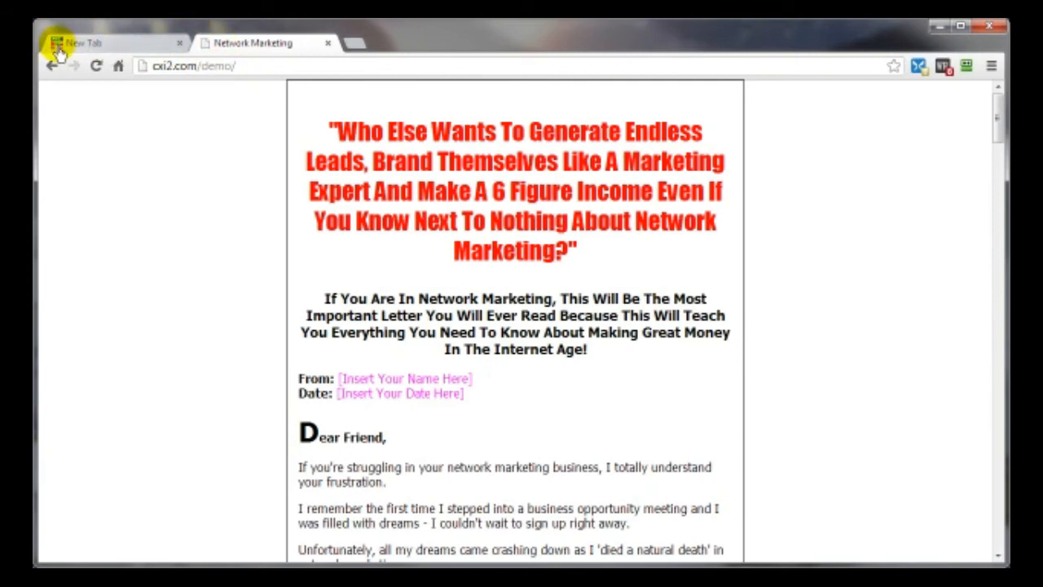
left_click(131, 49)
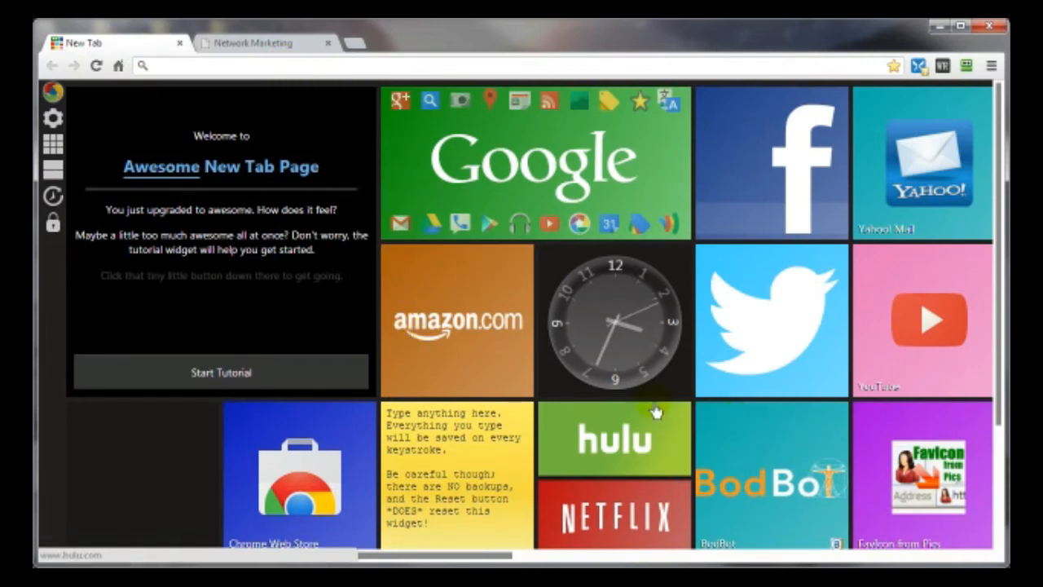
left_click(907, 499)
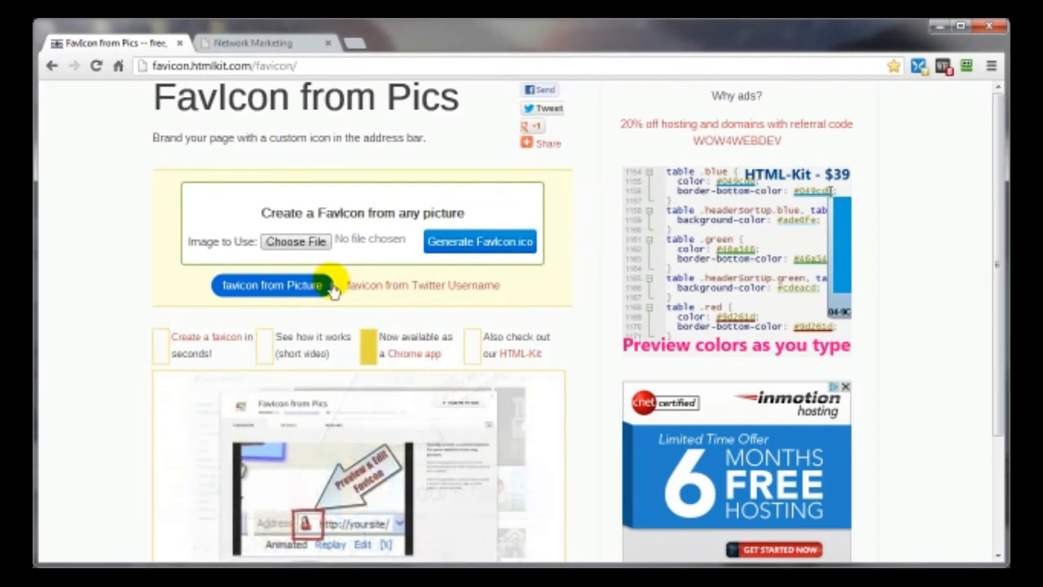
- Choose Desktop > Working > cpanel.jpg as the source image and generate FavIcon.ico
left_click(285, 243)
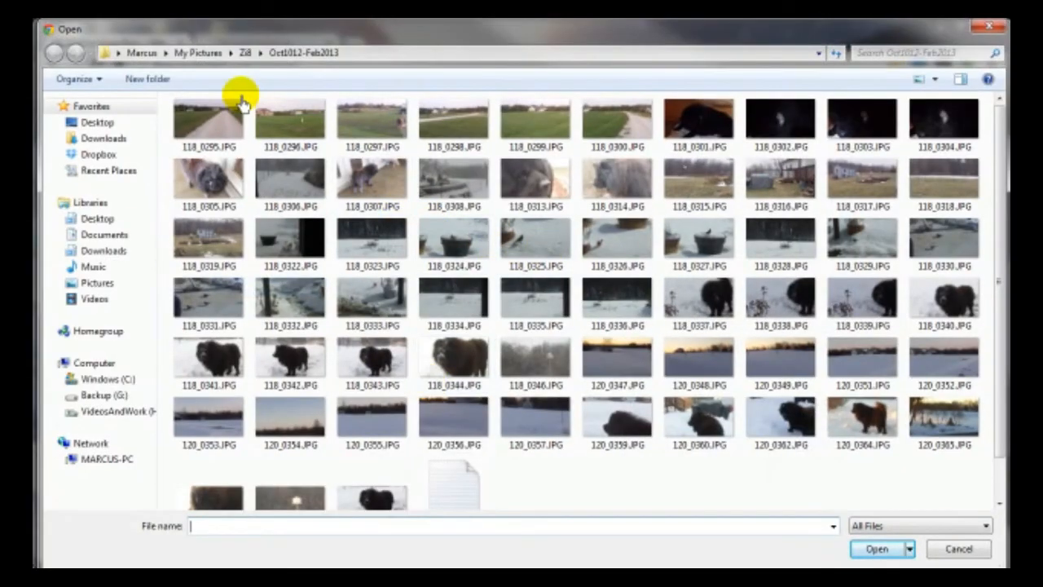
left_click(98, 122)
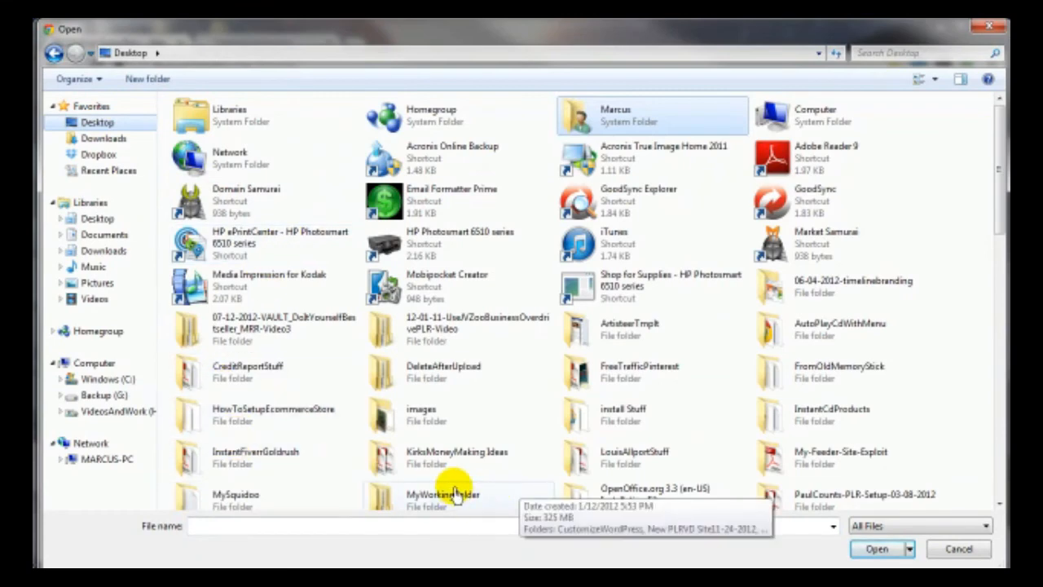
scroll(455, 491, "down", 3)
double_click(227, 285)
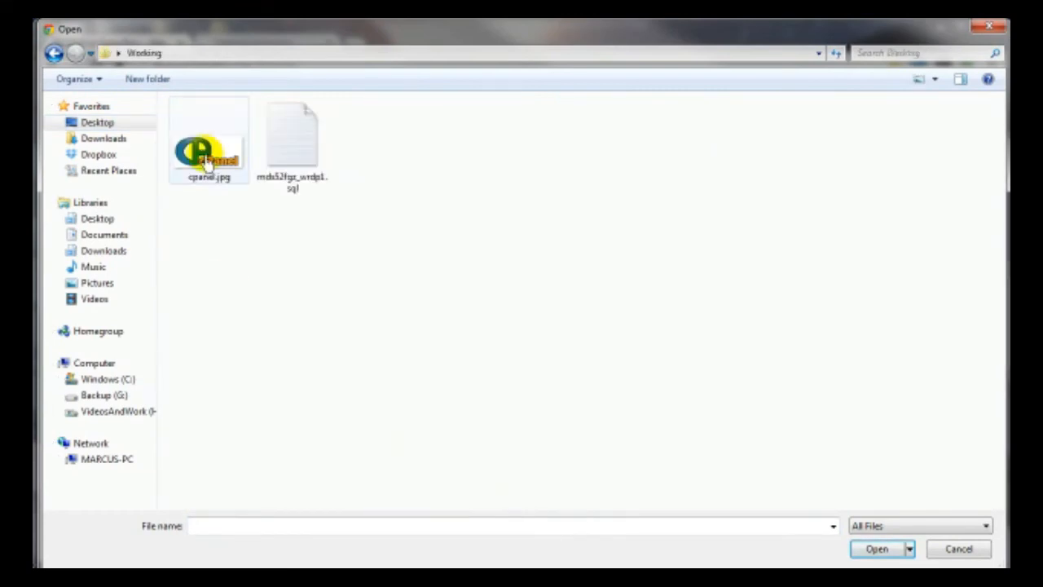
double_click(206, 162)
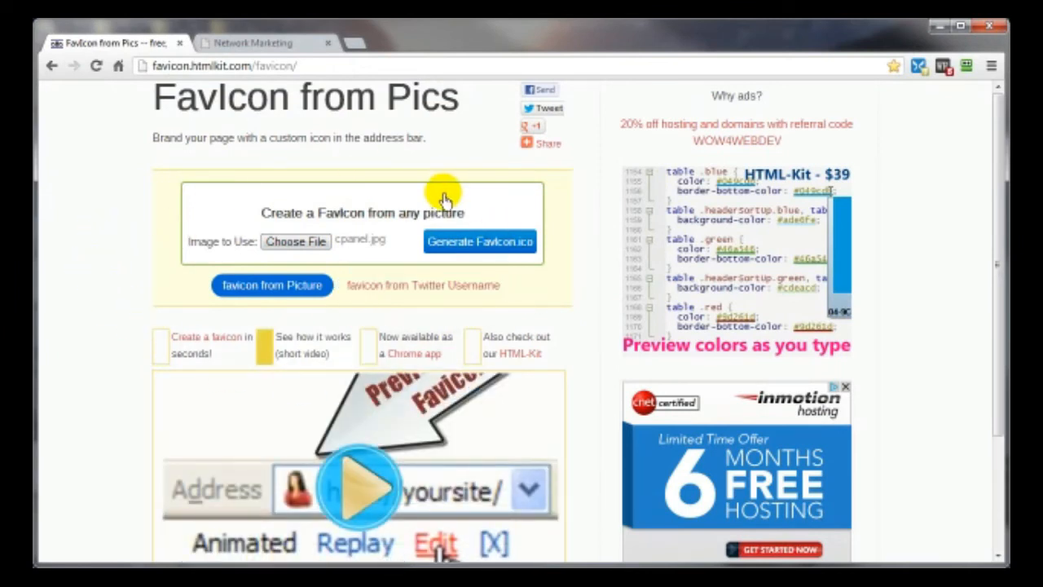
left_click(476, 244)
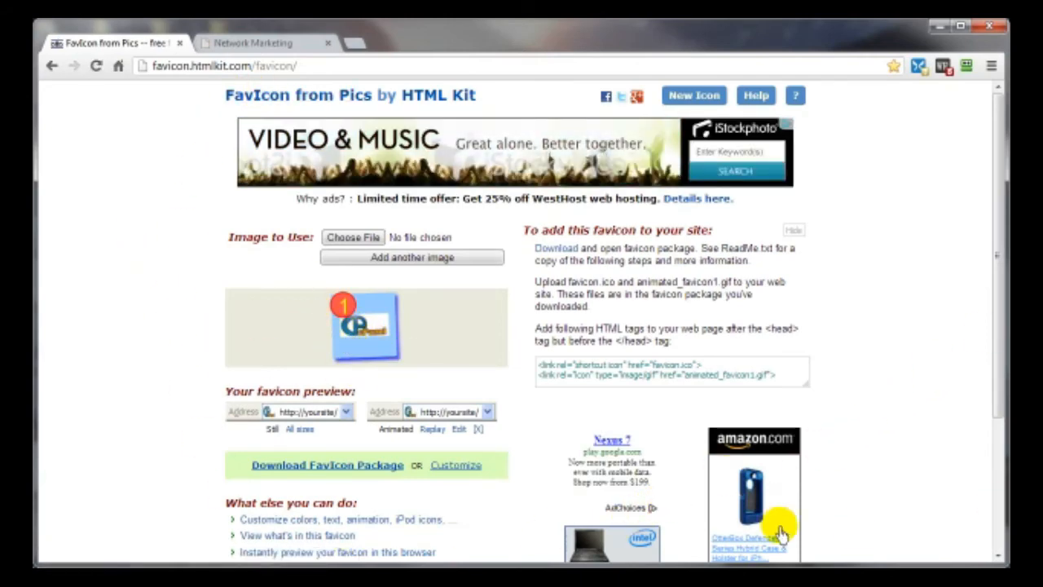
- Bring the Working folder window on screen and select cpanel.jpg
left_click_drag(1042, 114, 477, 37)
left_click(221, 167)
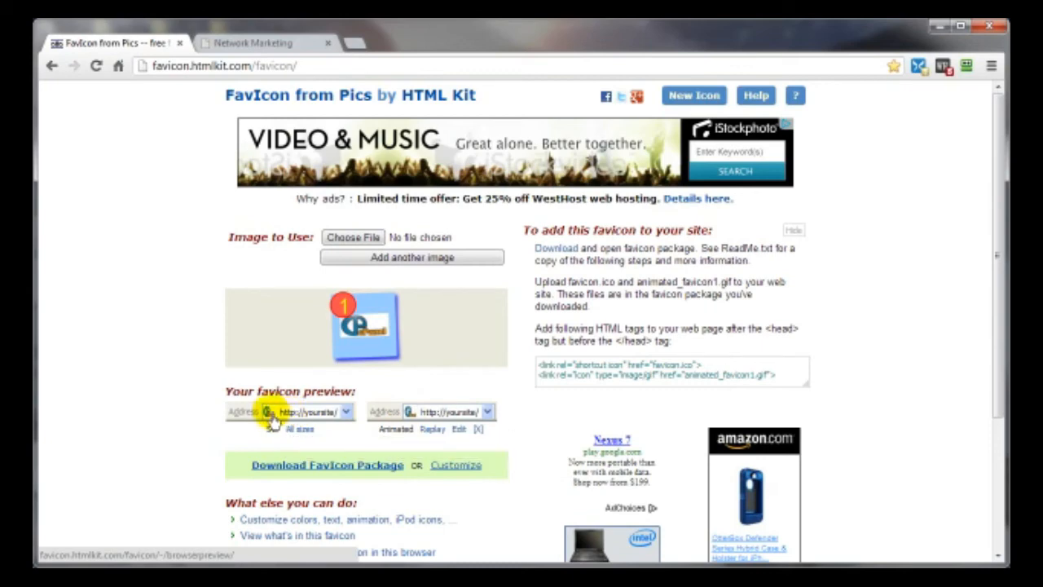
scroll(232, 452, "down", 3)
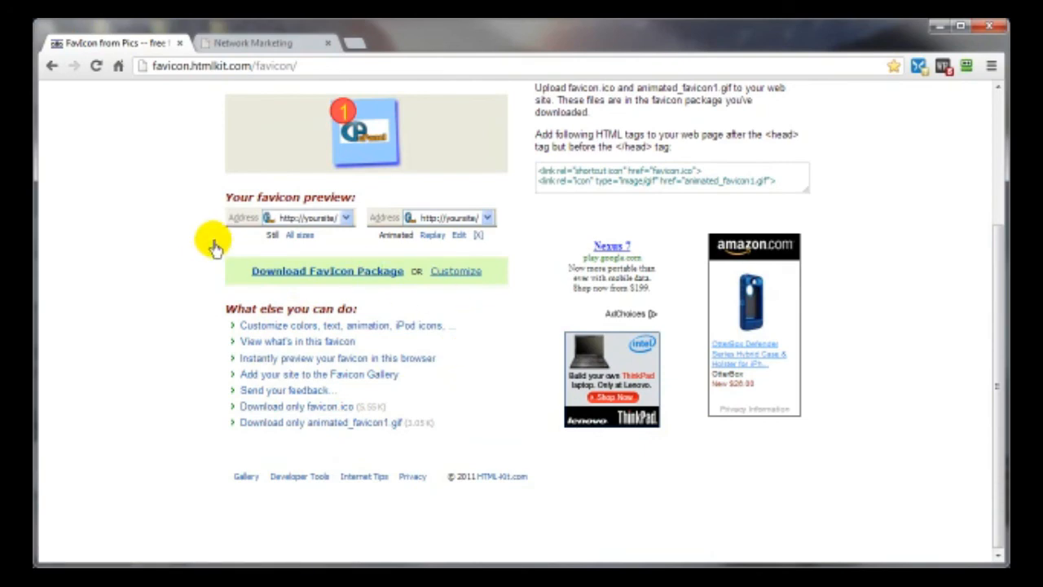
- Save the FavIcon package as favicon_153514.zip in the Working folder, then show the folder window previews
left_click(287, 271)
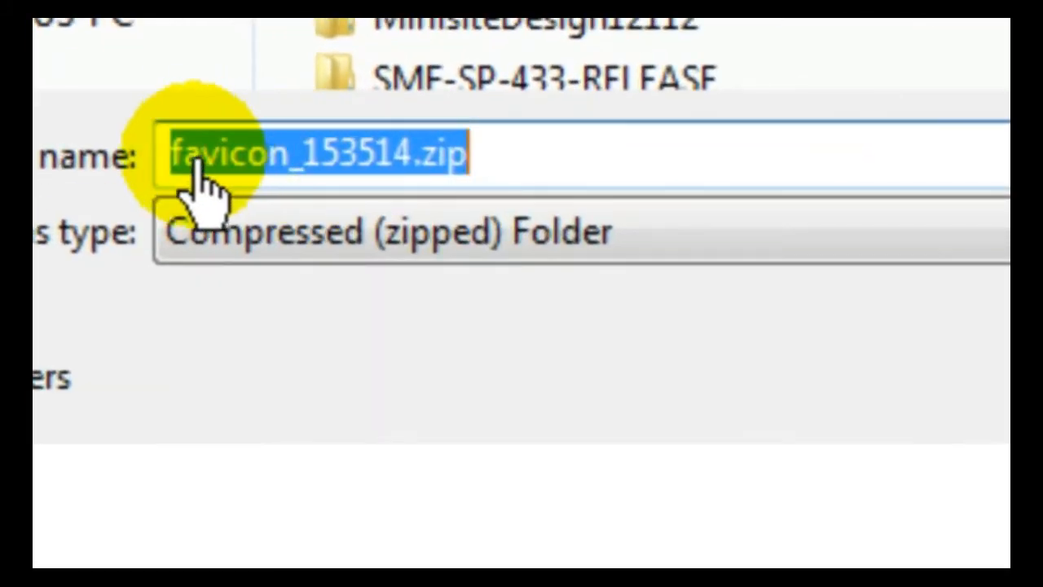
left_click(90, 19)
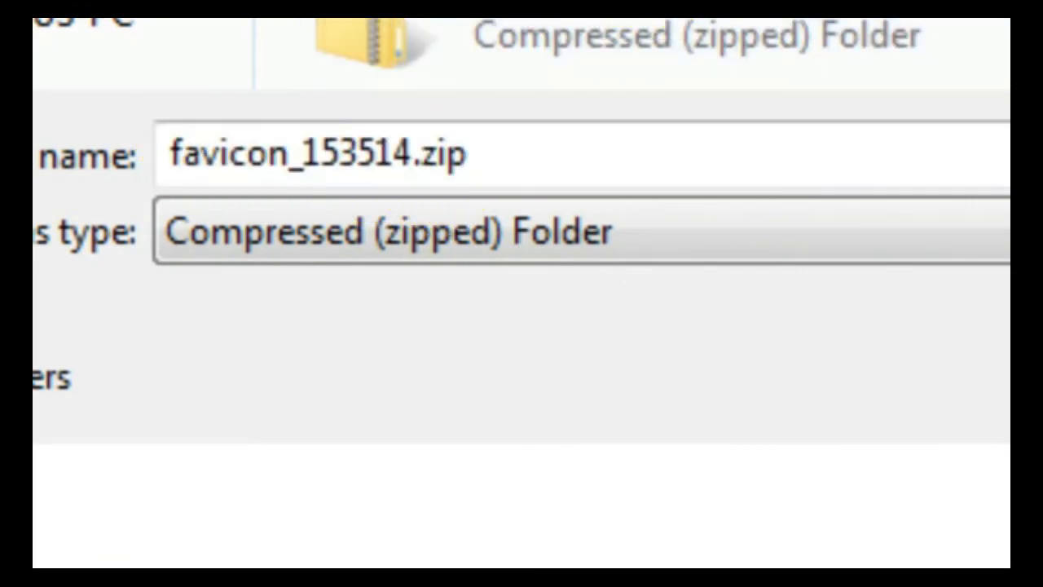
left_click(883, 551)
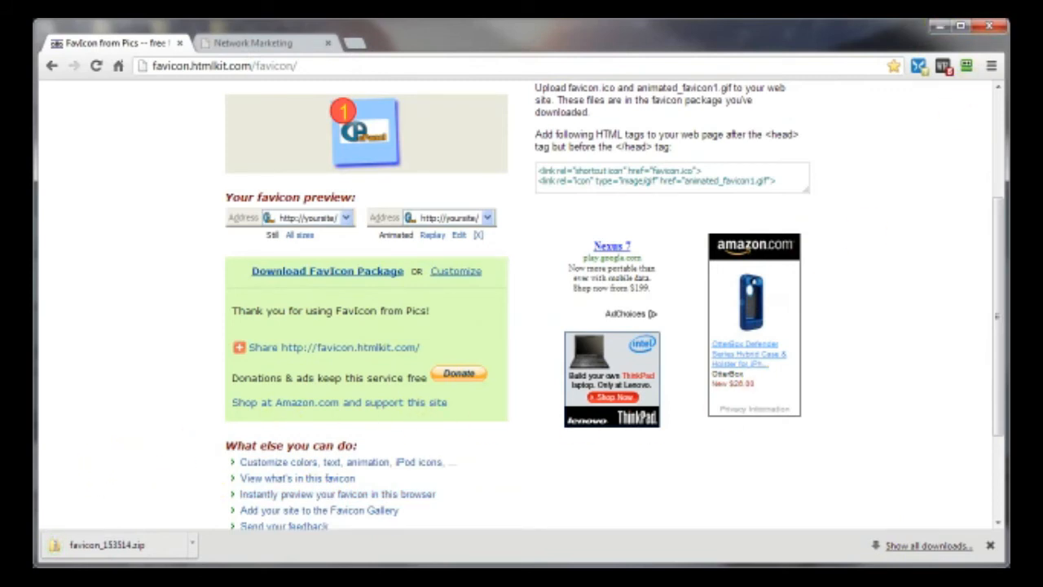
left_click(354, 585)
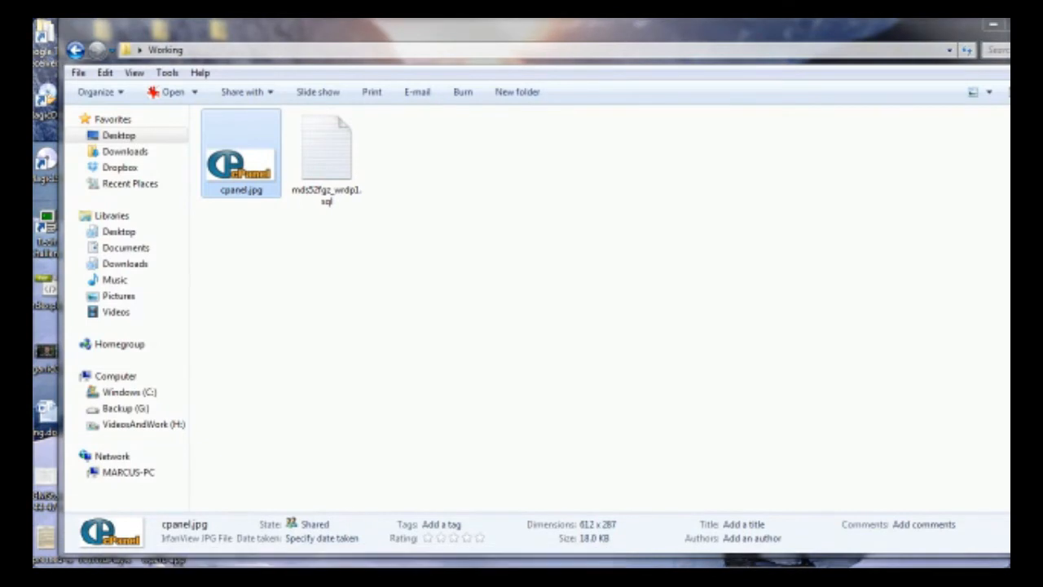
- Extract the favicon zip into its own favicon_153514 folder
left_click(519, 572)
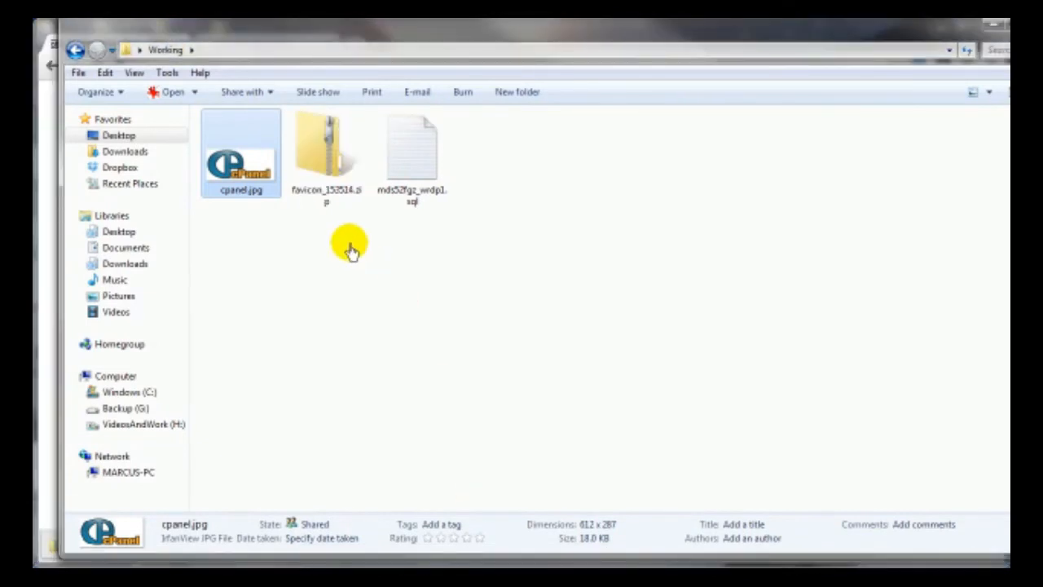
right_click(332, 153)
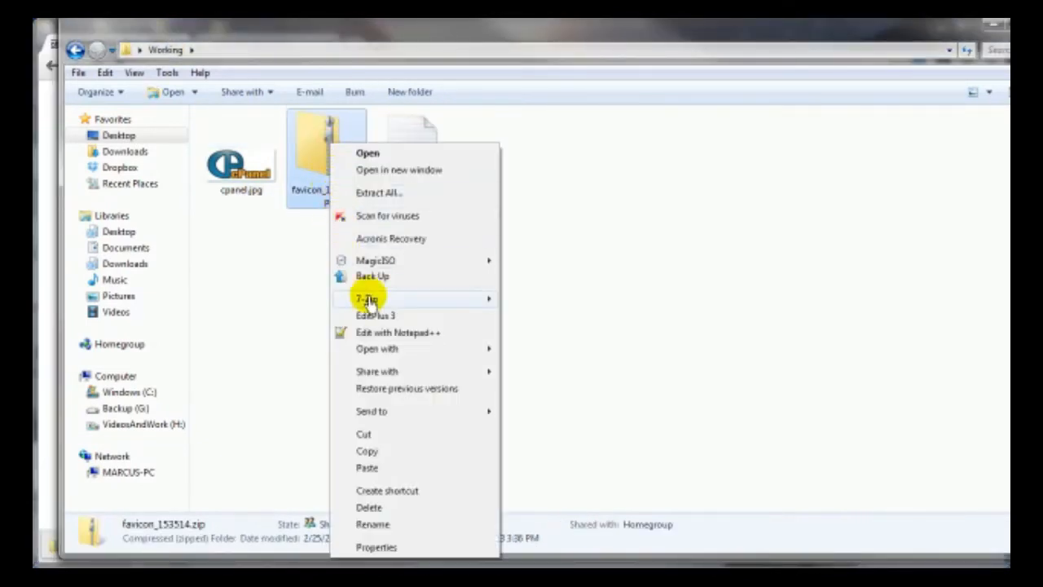
mouse_move(410, 304)
left_click(578, 349)
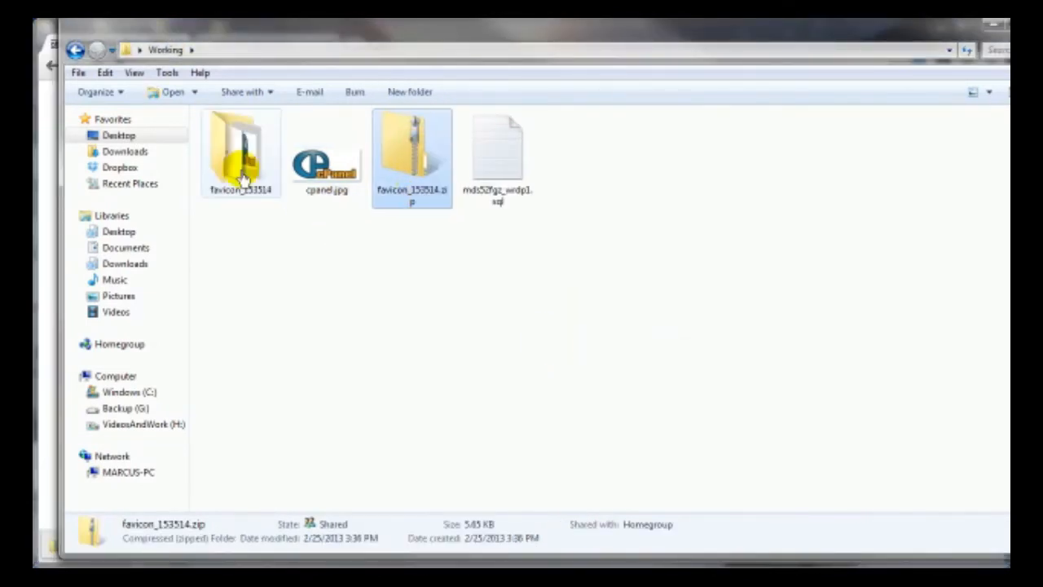
- Open the favicon_153514 folder and select ReadMe.txt
double_click(238, 194)
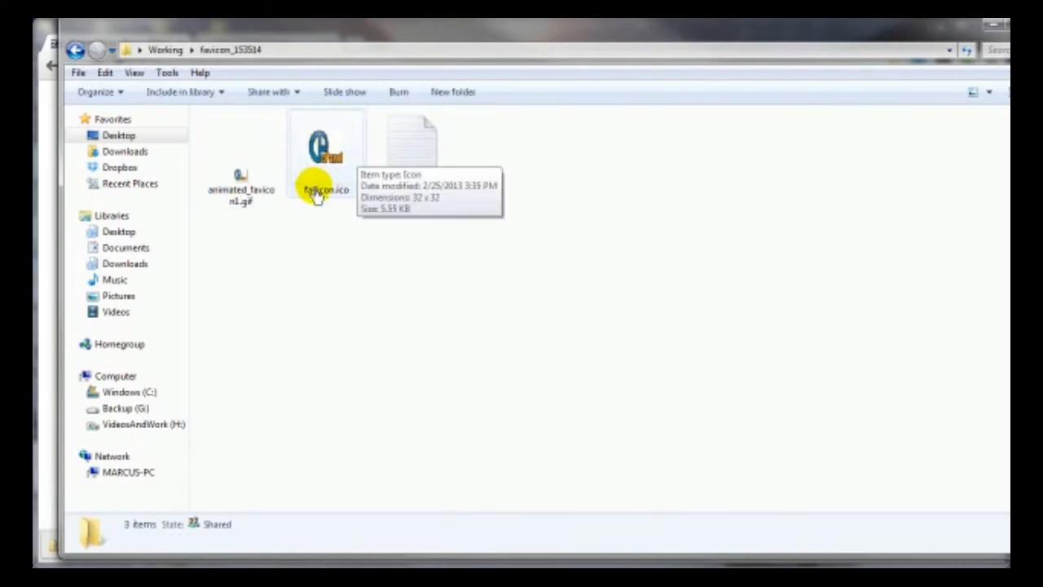
mouse_move(234, 204)
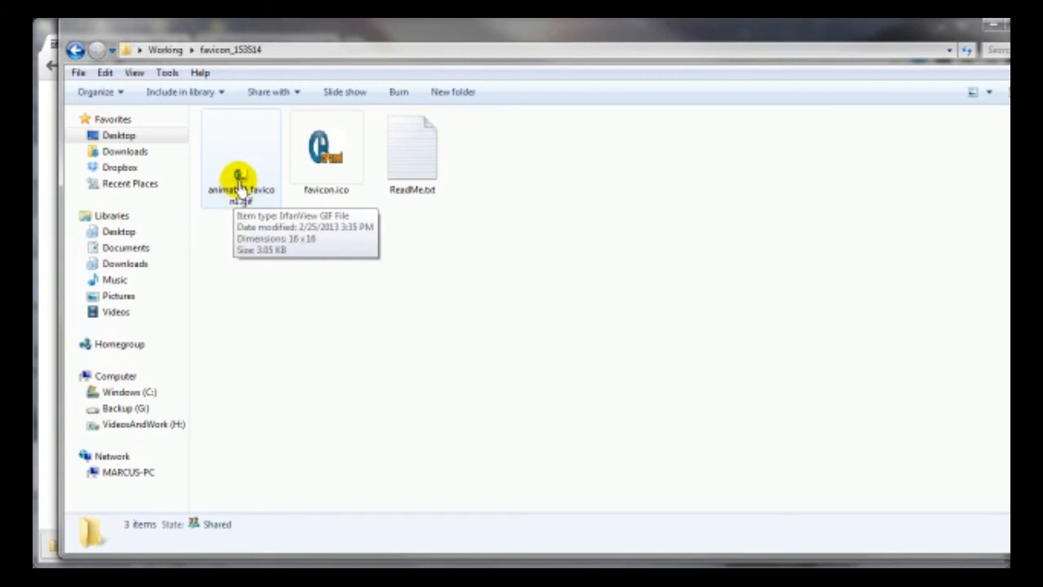
left_click(420, 162)
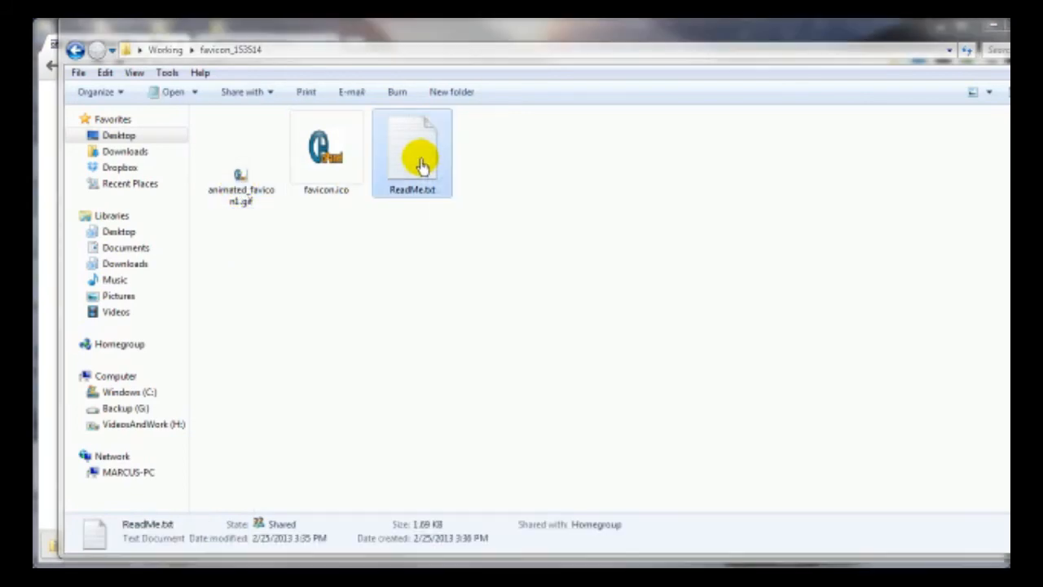
- Copy the first <link rel="shortcut icon"> line from ReadMe.txt, then move Notepad aside to reveal CuteFTP
key("Return")
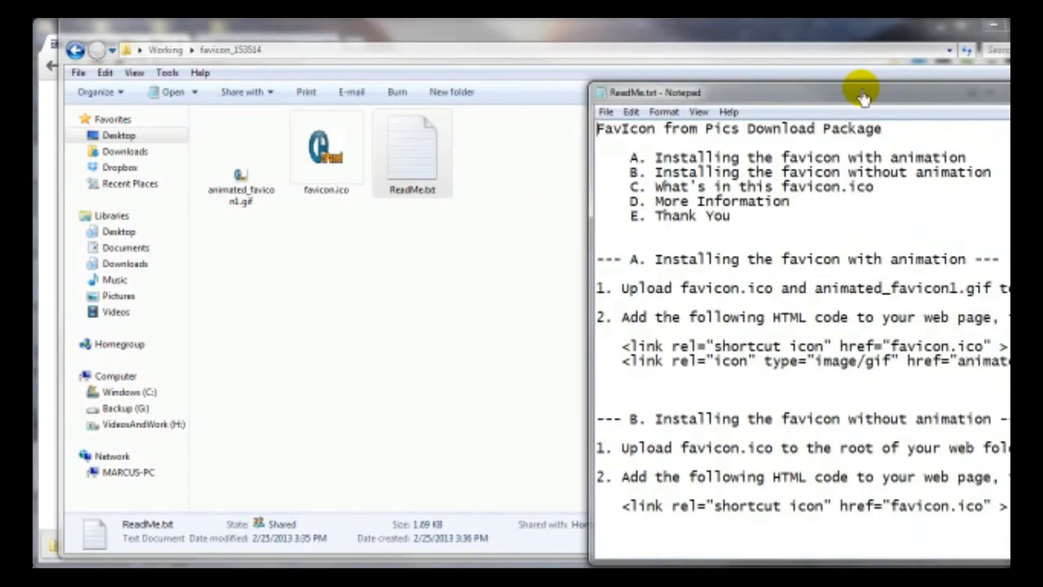
left_click_drag(861, 93, 447, 78)
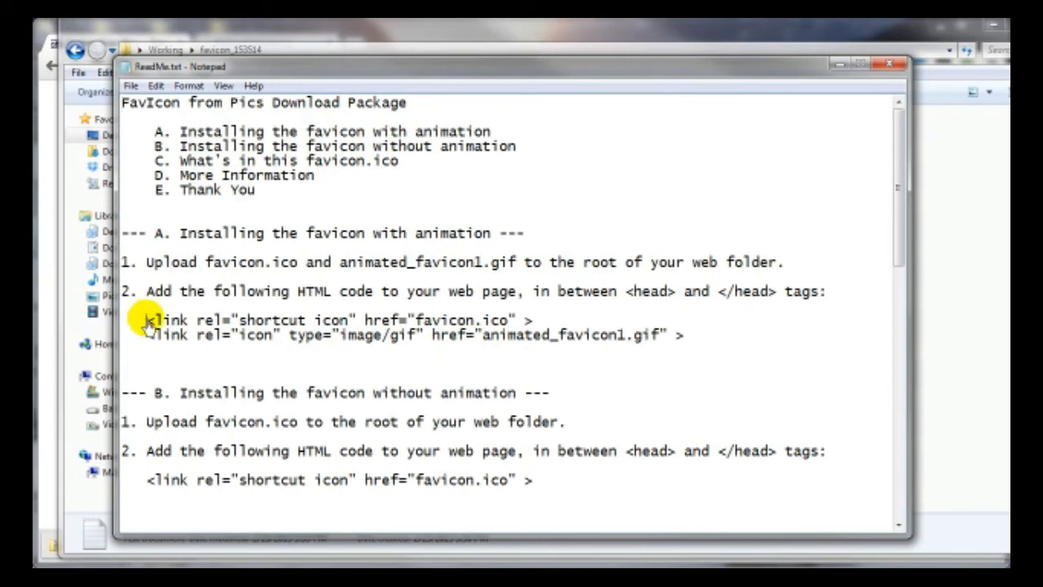
left_click_drag(147, 323, 538, 324)
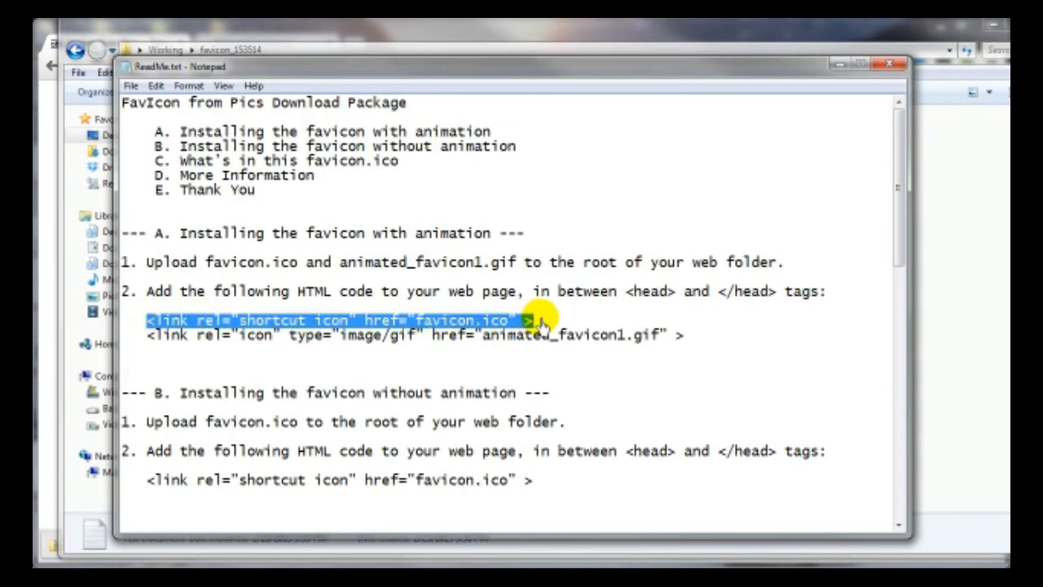
right_click(481, 324)
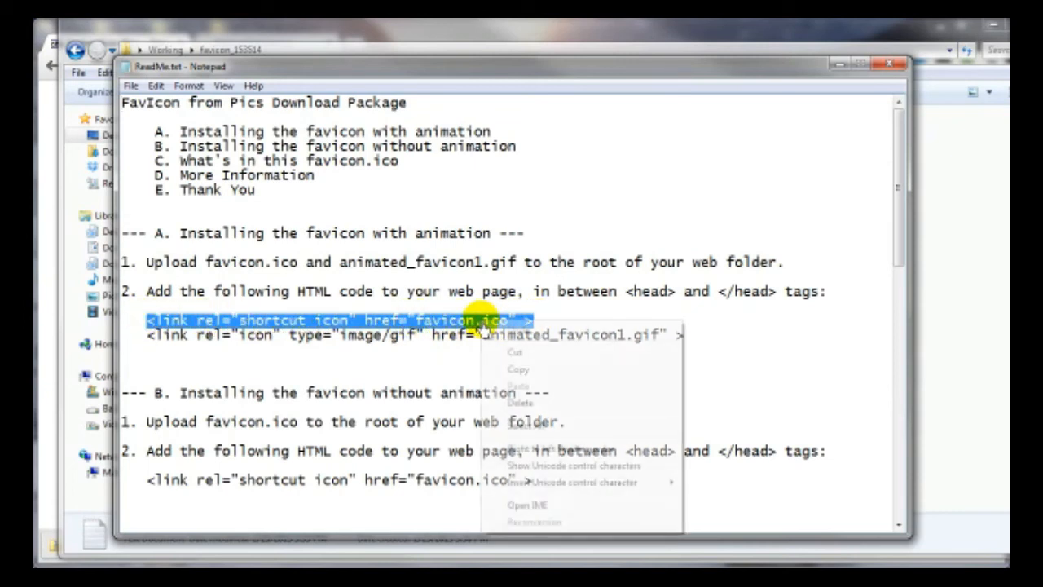
left_click(520, 371)
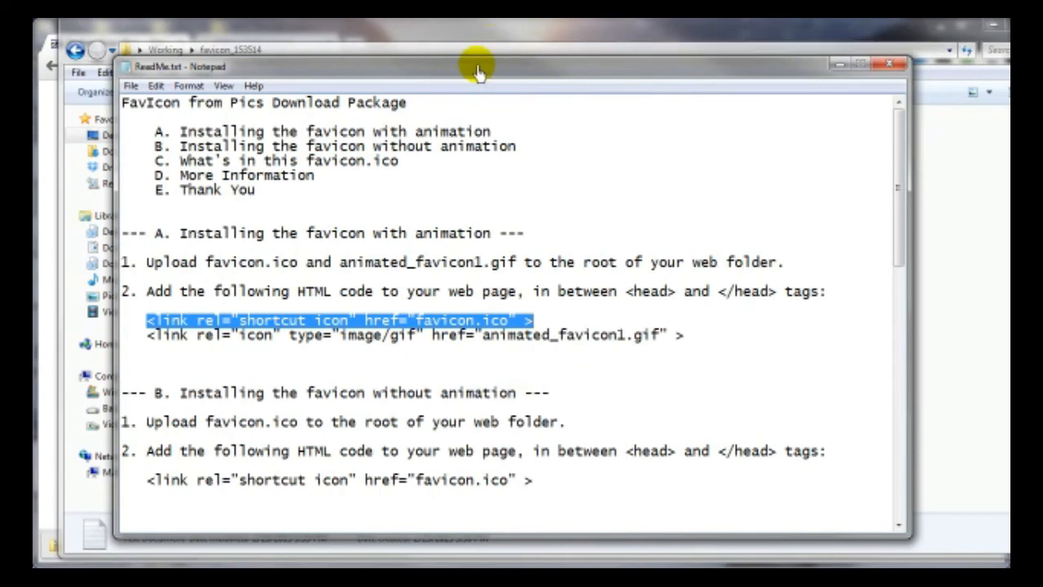
left_click_drag(478, 72, 1009, 88)
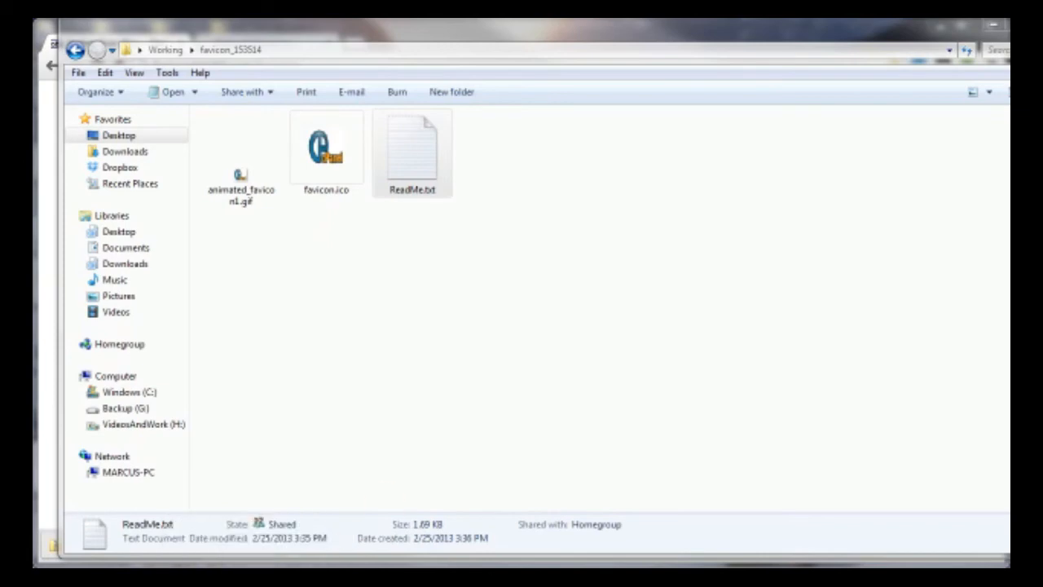
left_click_drag(1042, 51, 551, 38)
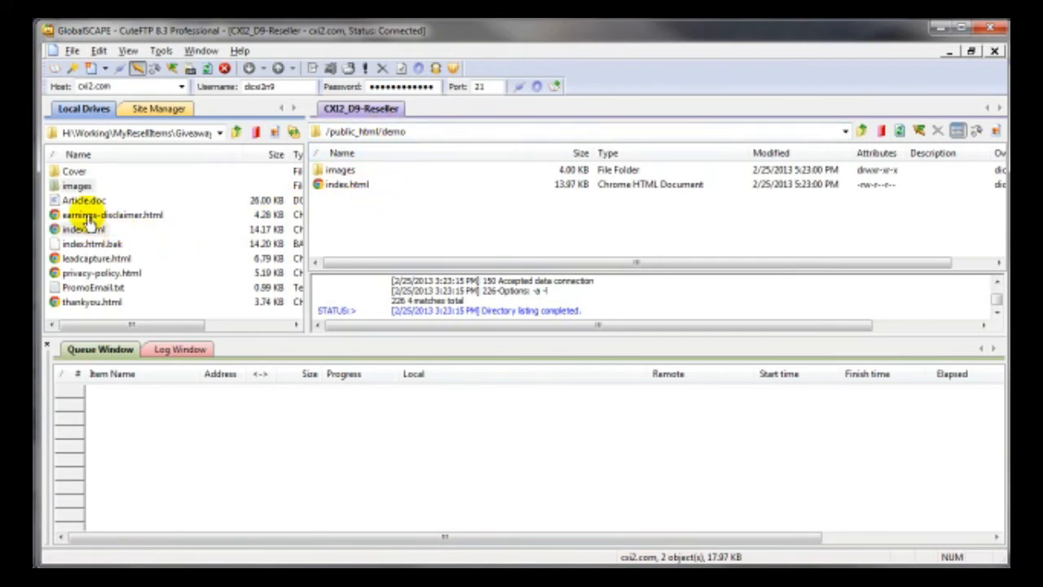
- Upload favicon.ico from Desktop > Working > favicon_153514 to the remote /public_html/demo folder
left_click(219, 134)
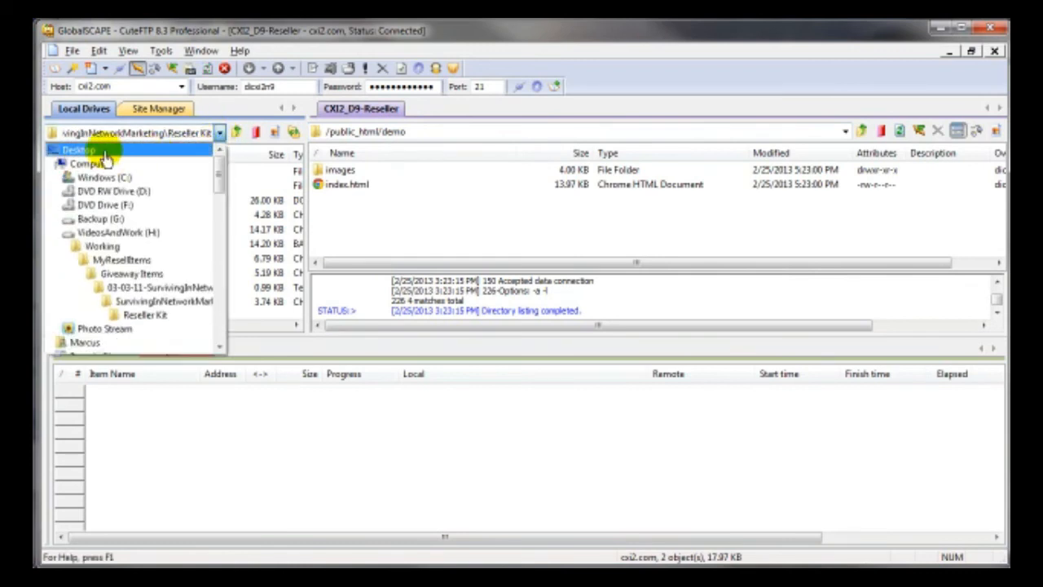
left_click(104, 153)
left_click(297, 259)
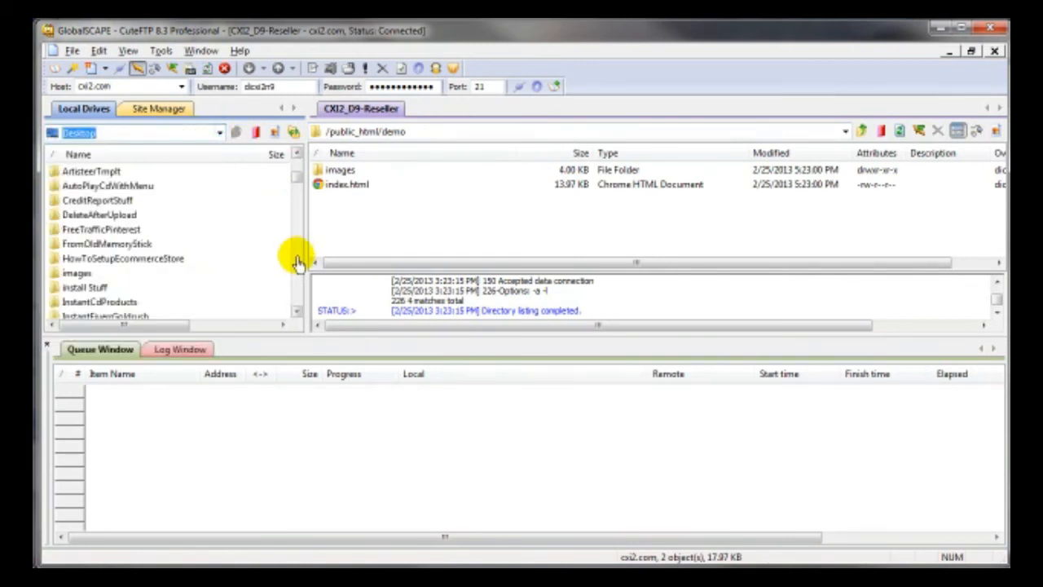
left_click(297, 260)
left_click(297, 261)
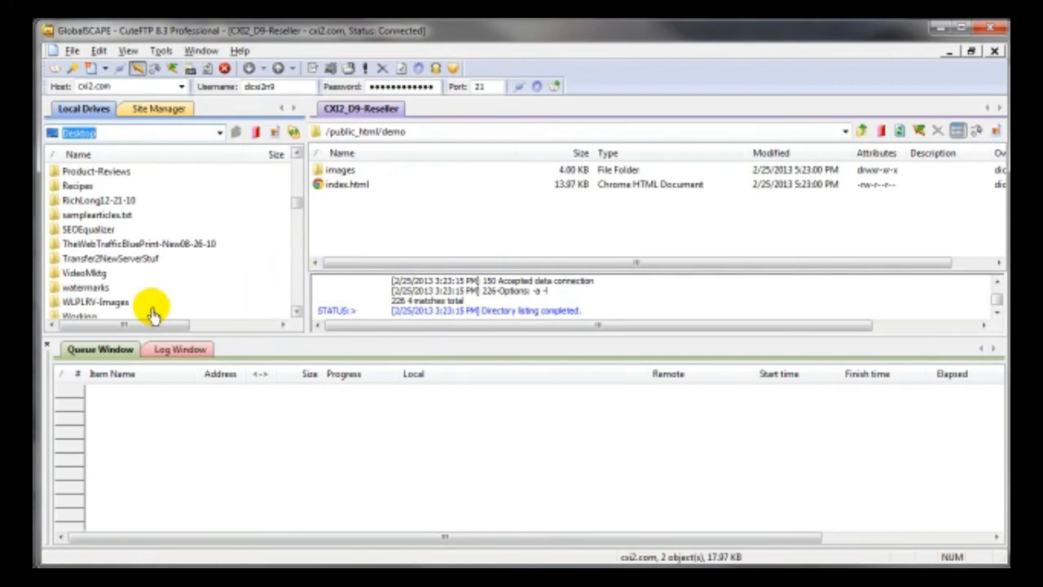
left_click(80, 316)
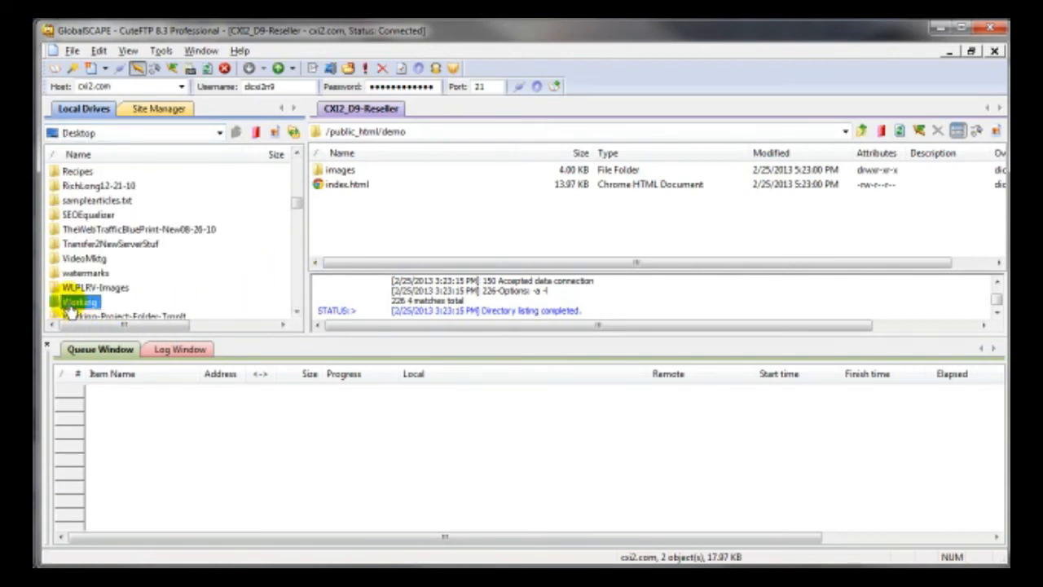
double_click(70, 307)
double_click(72, 174)
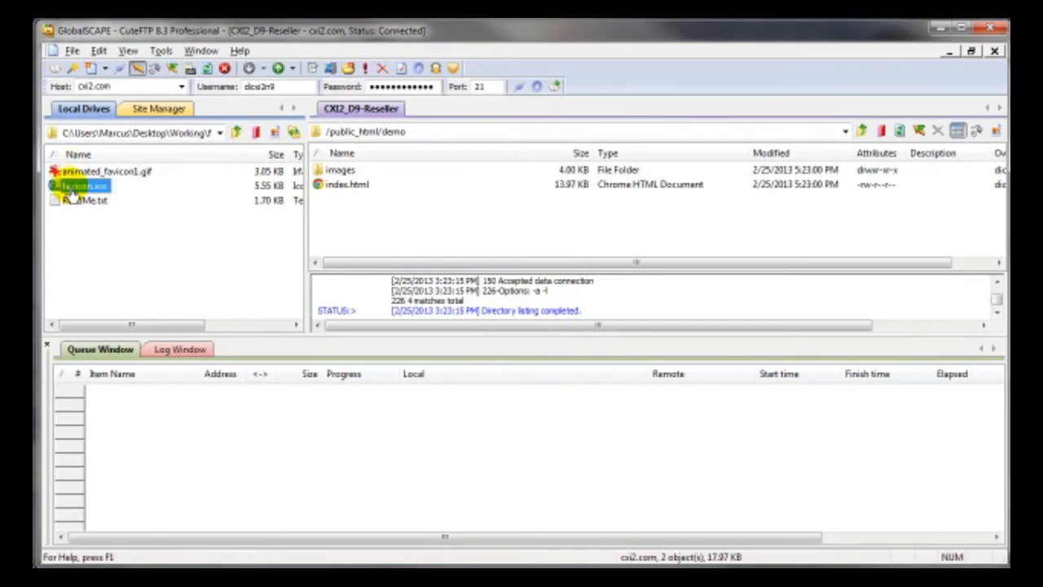
right_click(73, 187)
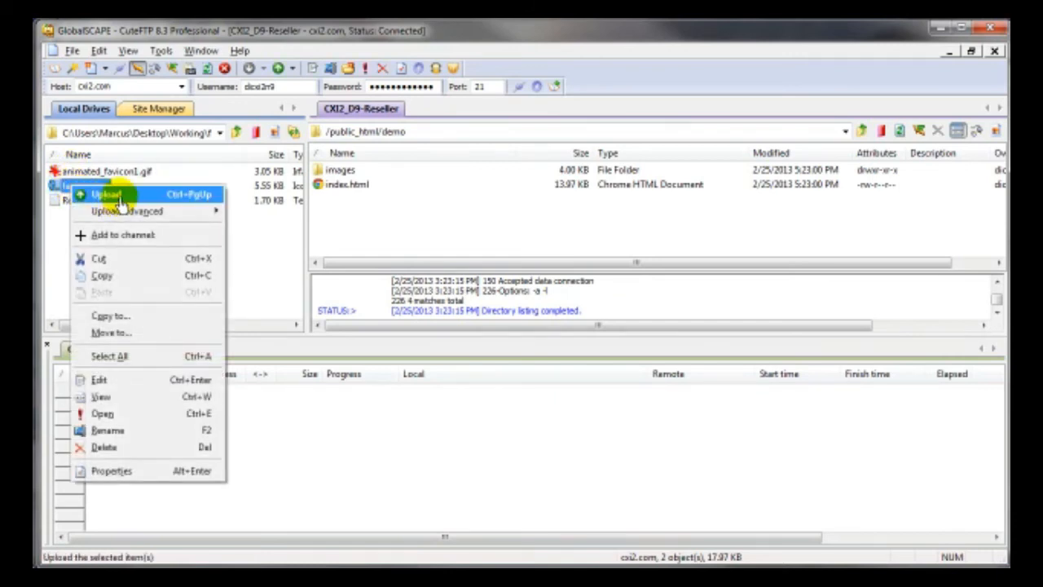
left_click(120, 195)
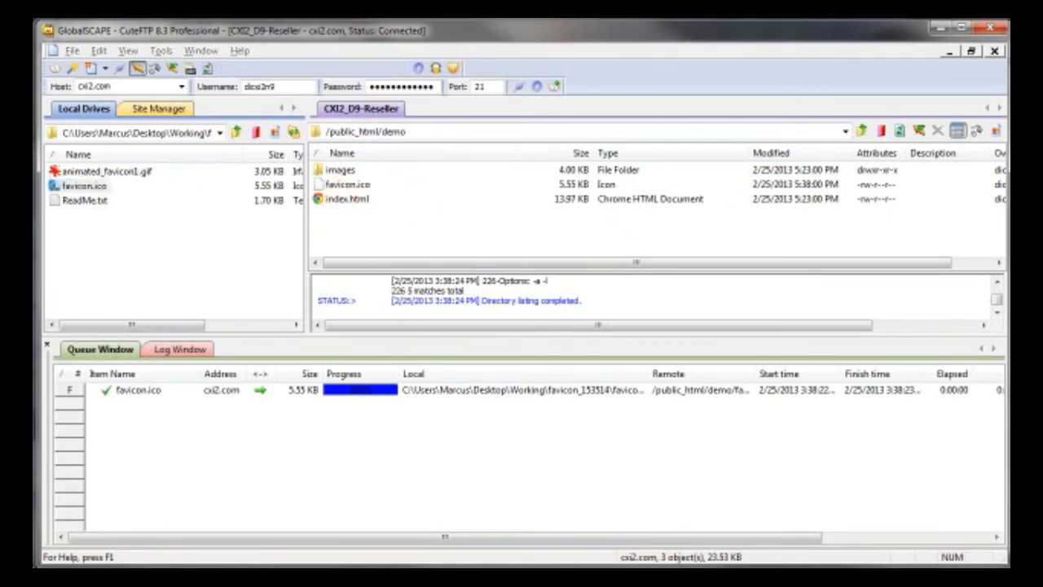
left_click_drag(1009, 33, 298, 57)
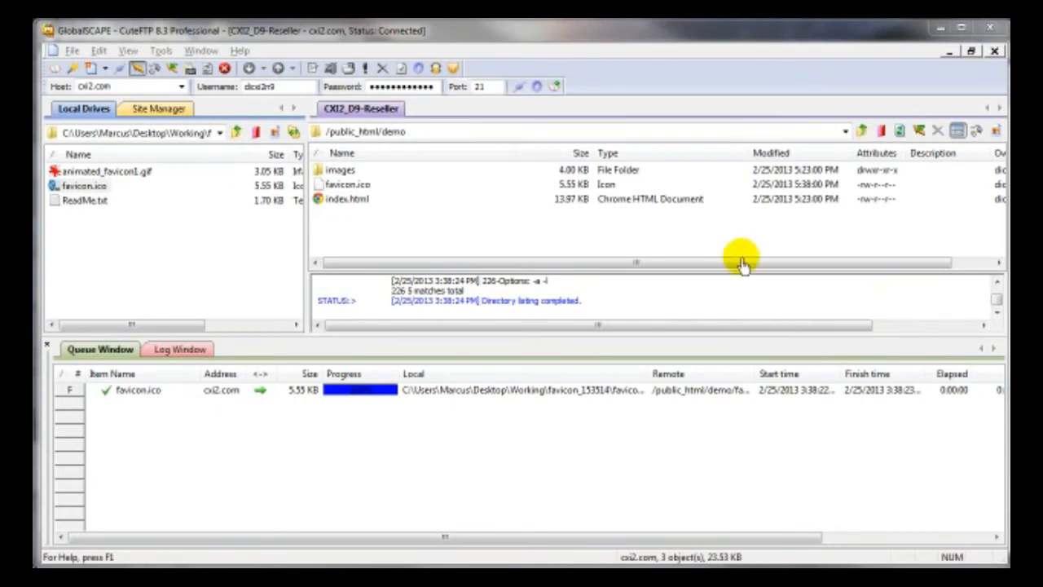
- Open the remote demo index.html in CuteFTP's editor and scroll down to the head section
right_click(340, 205)
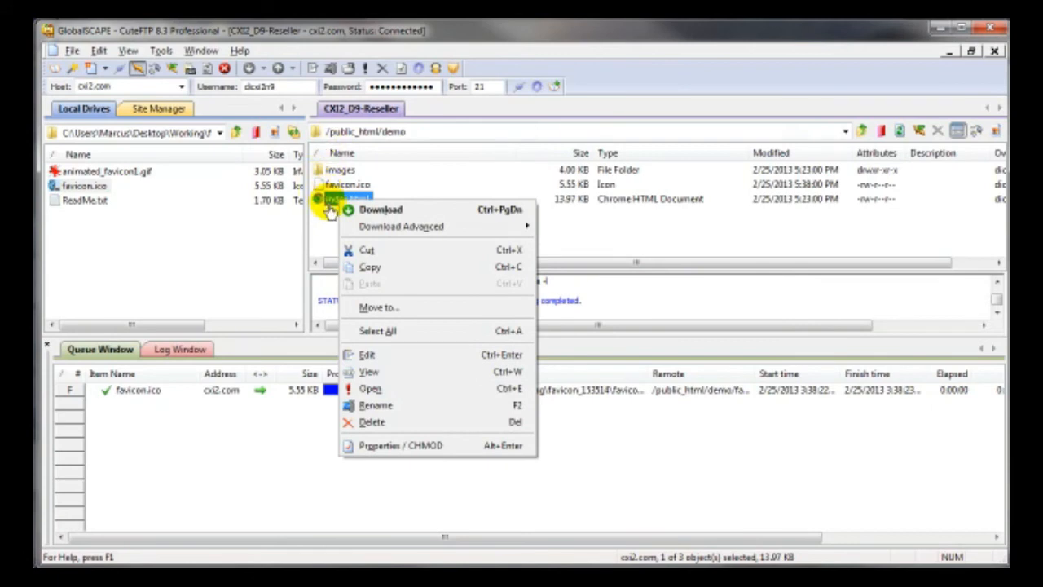
left_click(373, 357)
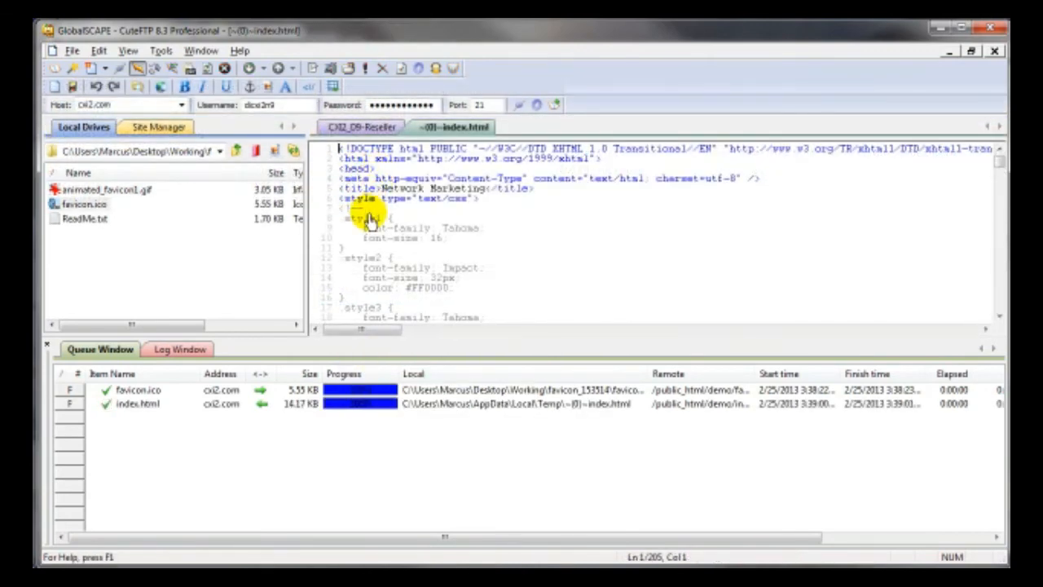
scroll(366, 215, "down", 1)
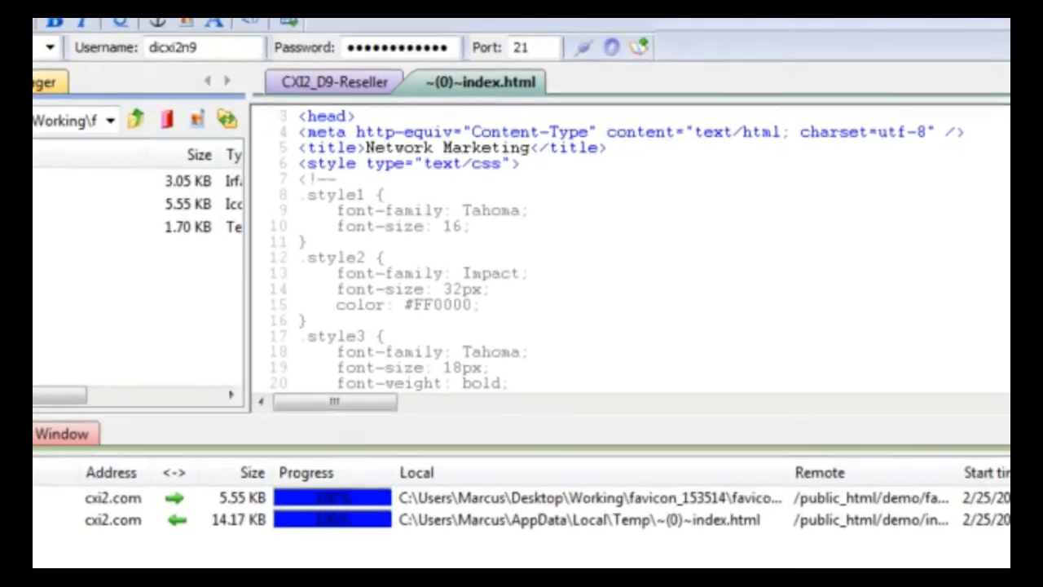
scroll(644, 245, "down", 15)
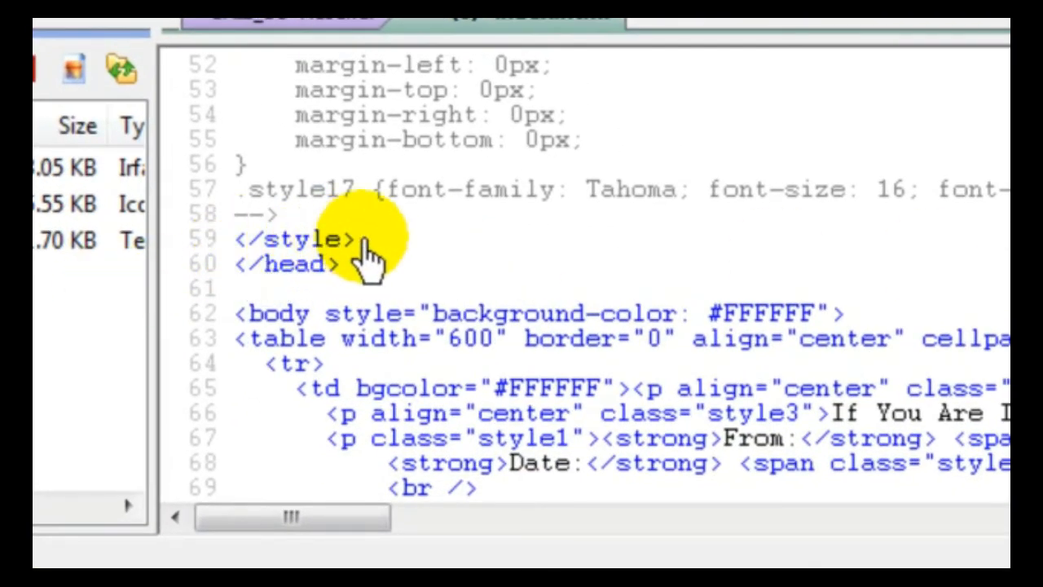
- Paste the shortcut-icon link tag on a new line before </head> and save index.html to the server
key("Return")
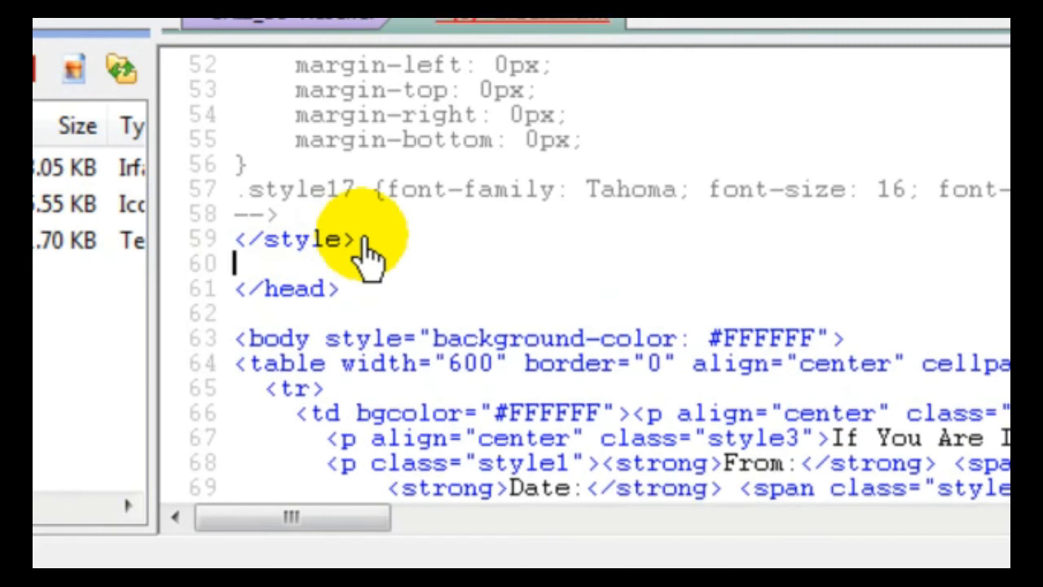
right_click(264, 276)
left_click(359, 428)
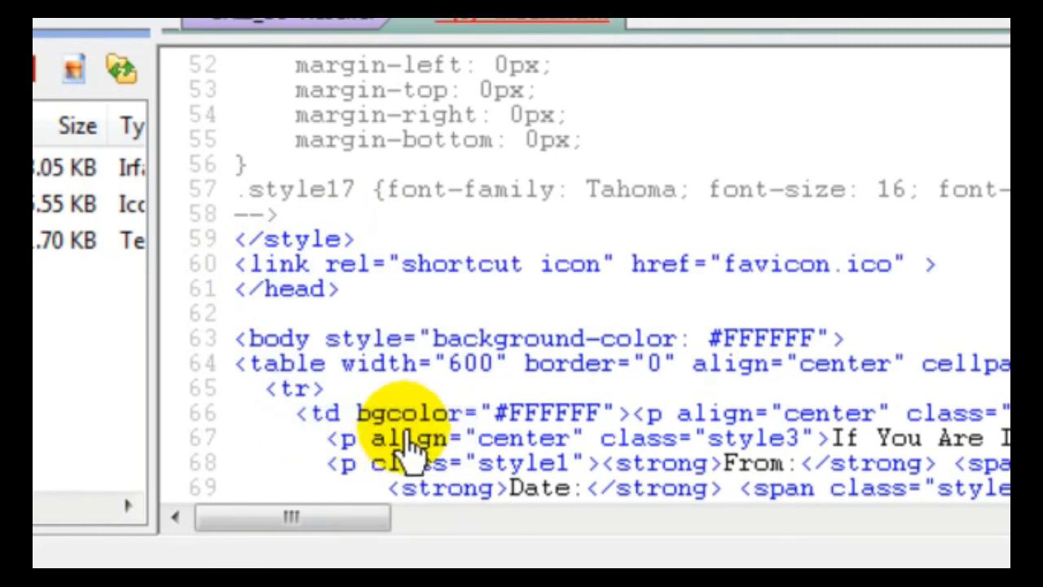
right_click(371, 197)
mouse_move(489, 427)
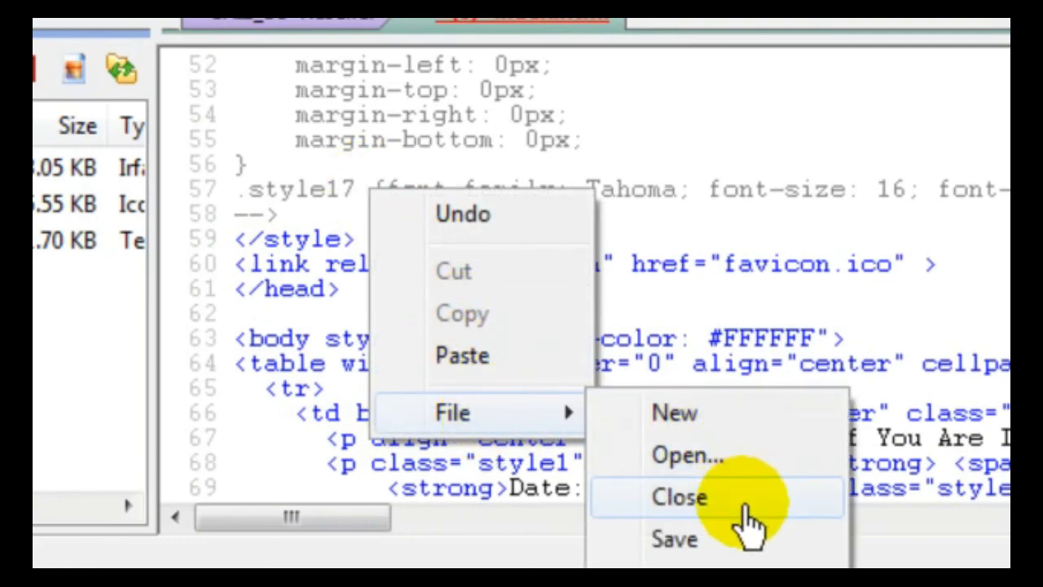
left_click(696, 541)
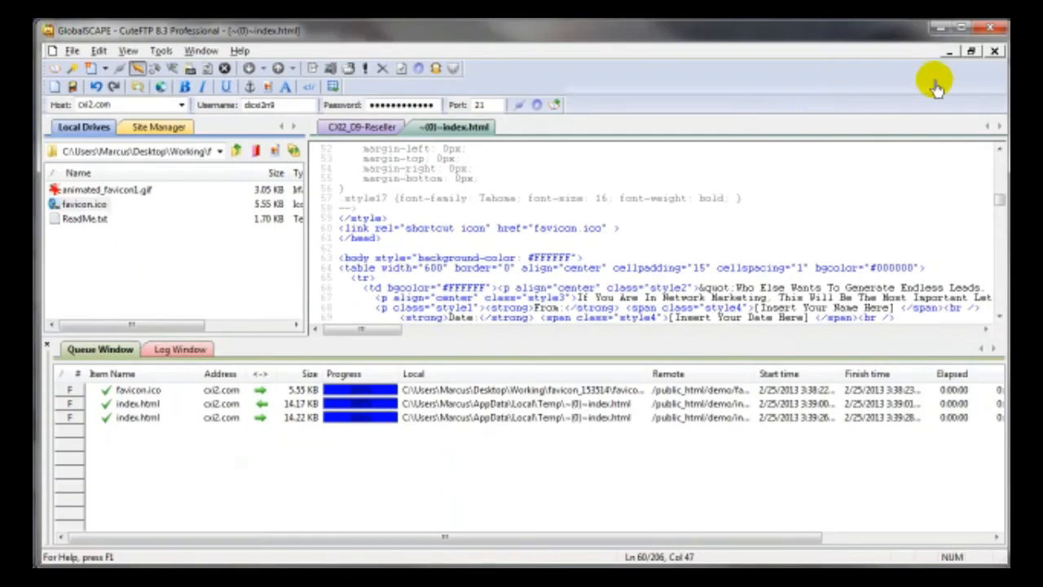
- Minimize CuteFTP, close the favicon folder window, and switch to Chrome's Network Marketing demo tab
left_click(941, 33)
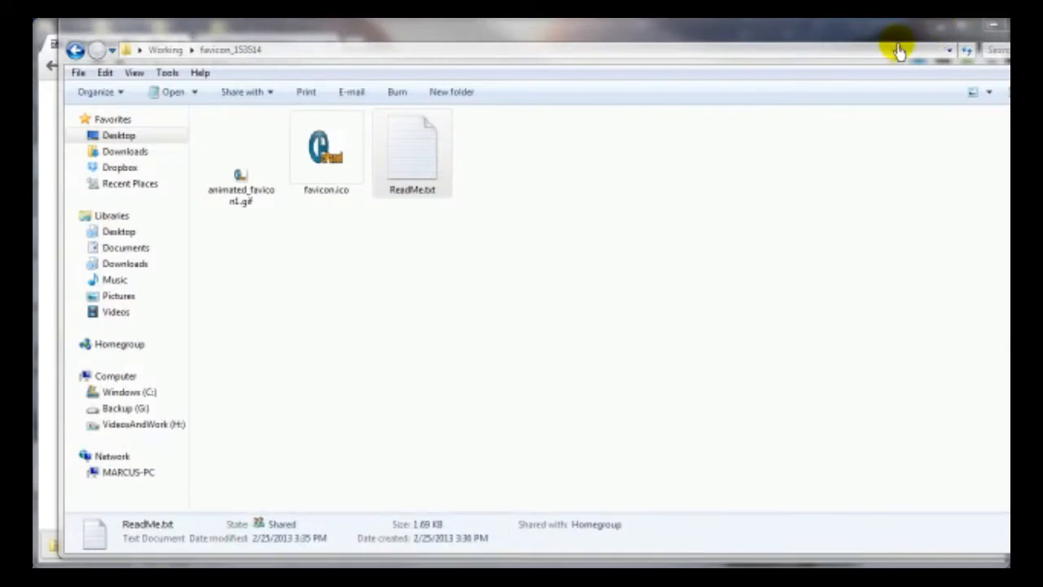
left_click(989, 33)
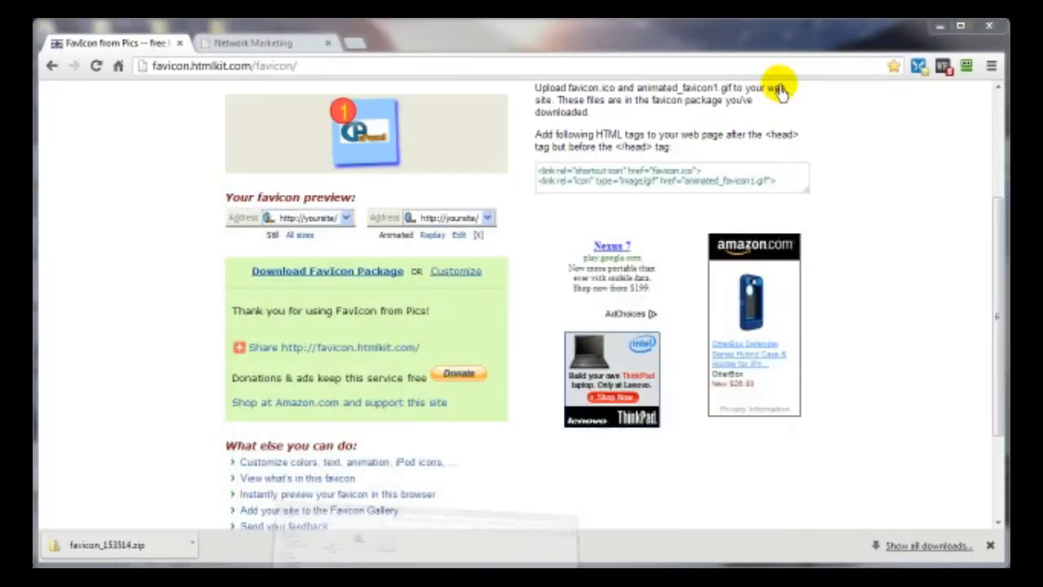
left_click(265, 49)
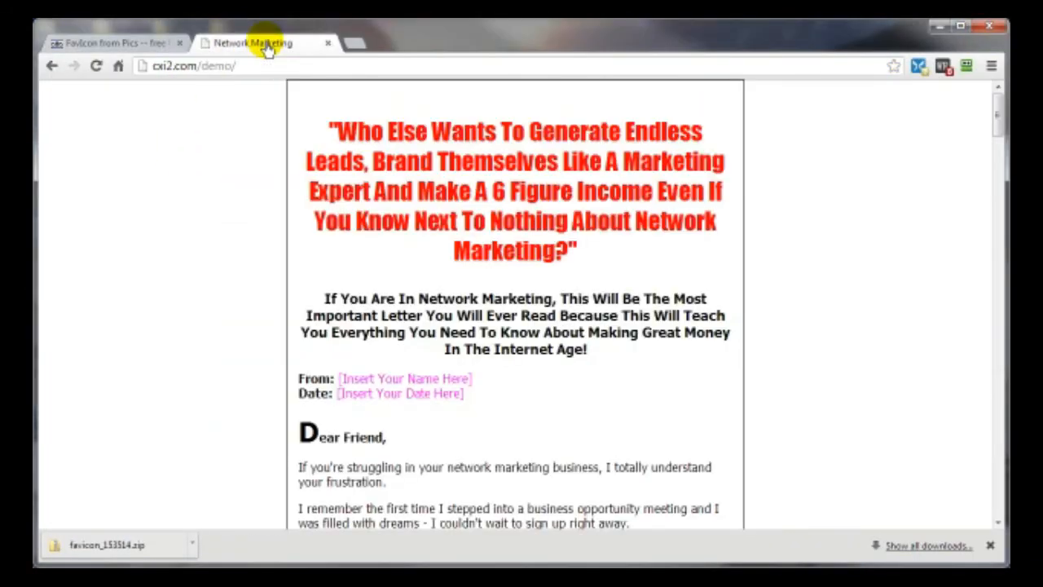
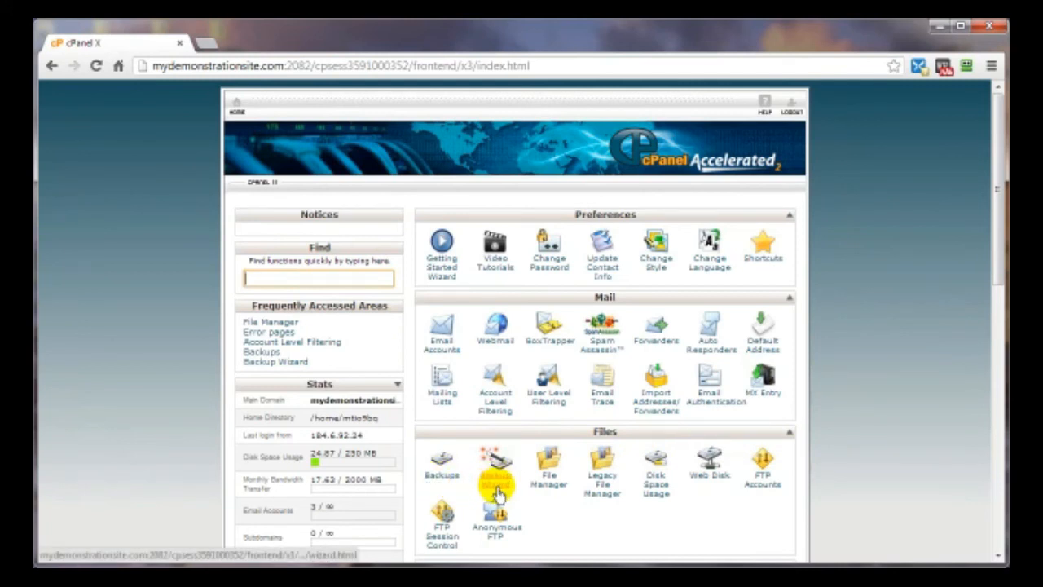
- Open the Backups page from the Files section of cPanel's home page
left_click(439, 481)
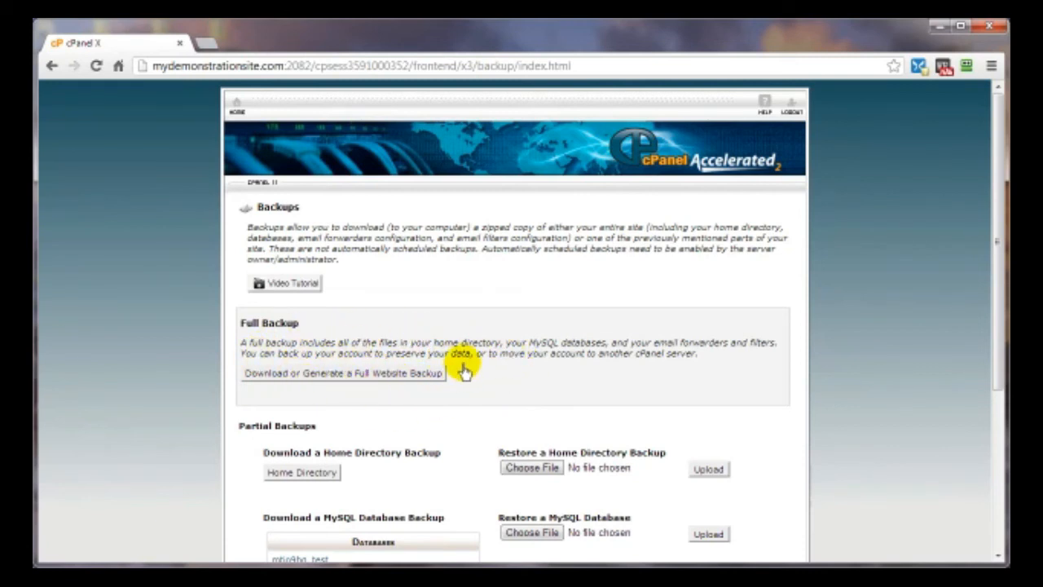
- Request the Home Directory backup, bringing up backup-mydemonstrationsite.com-2-25-2013.tar.gz for saving
scroll(463, 371, "down", 2)
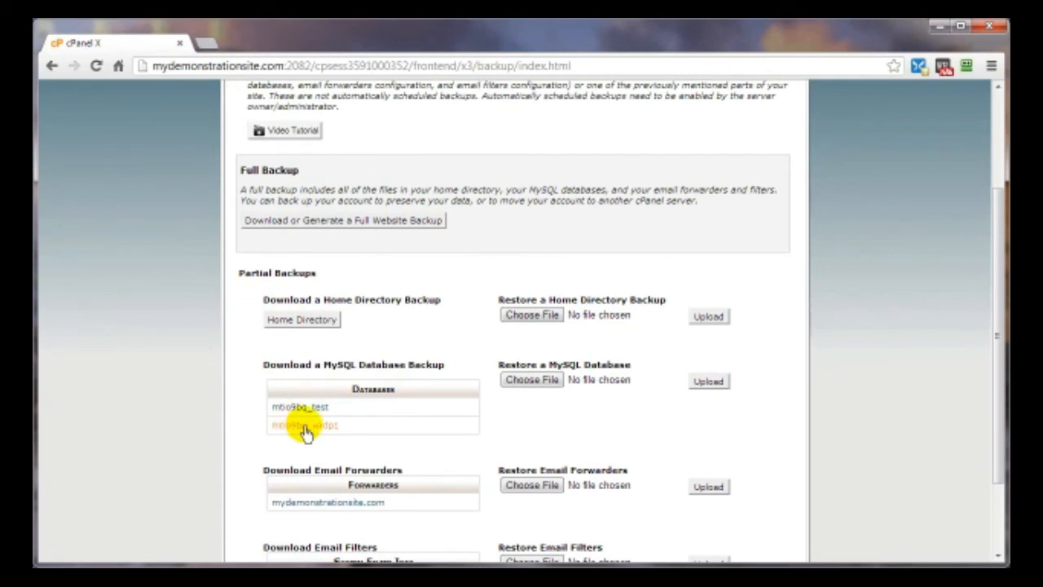
scroll(313, 383, "down", 2)
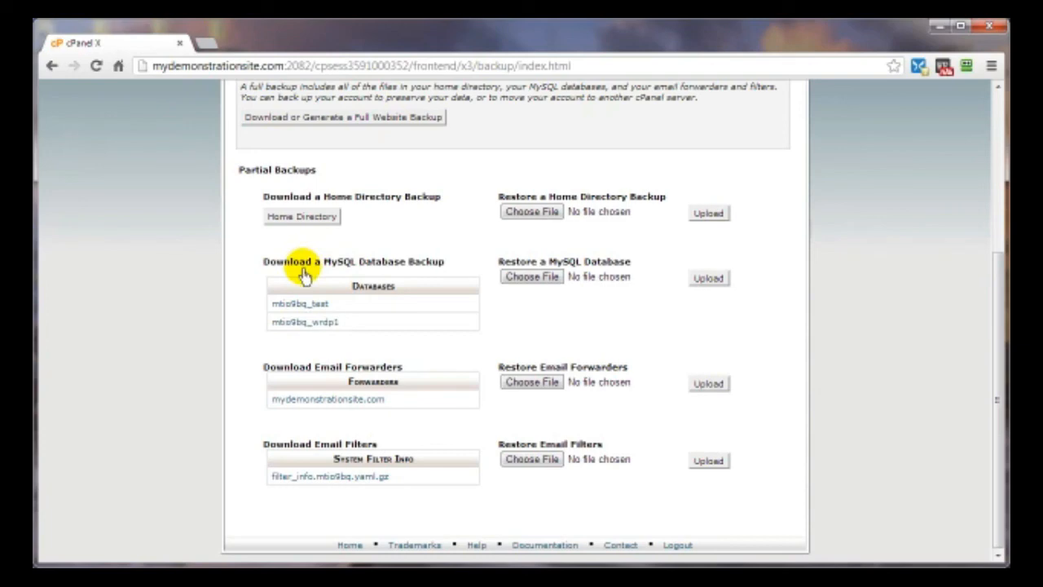
left_click(294, 218)
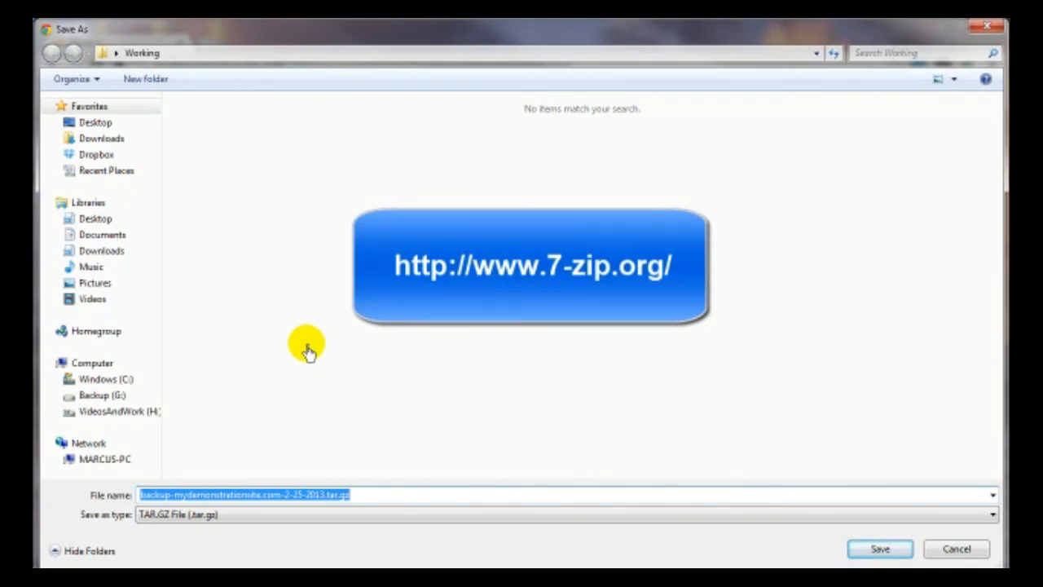
- Save the home directory backup archive, then open and dismiss the restore file chooser
left_click(865, 554)
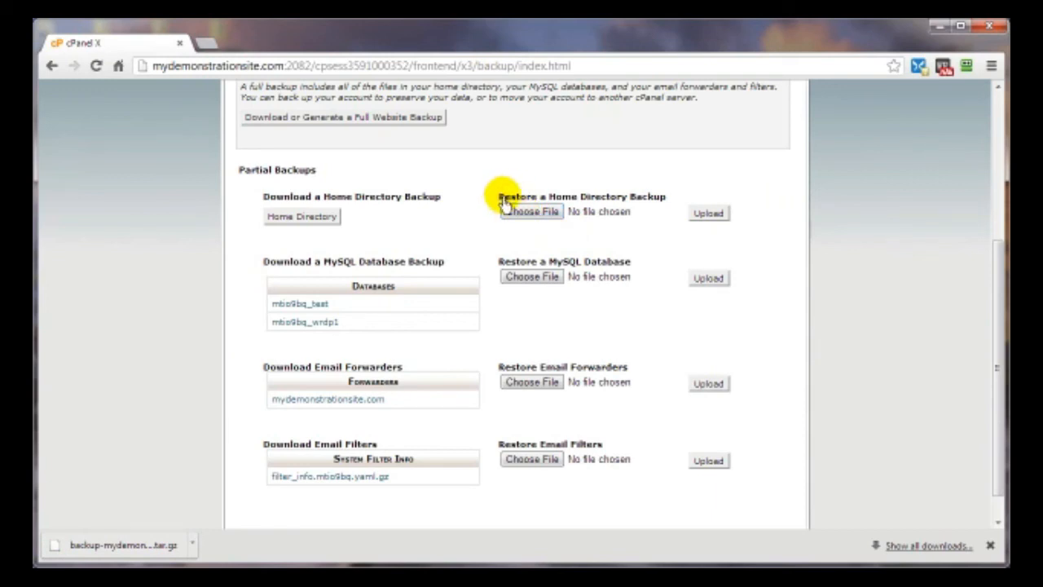
left_click(531, 213)
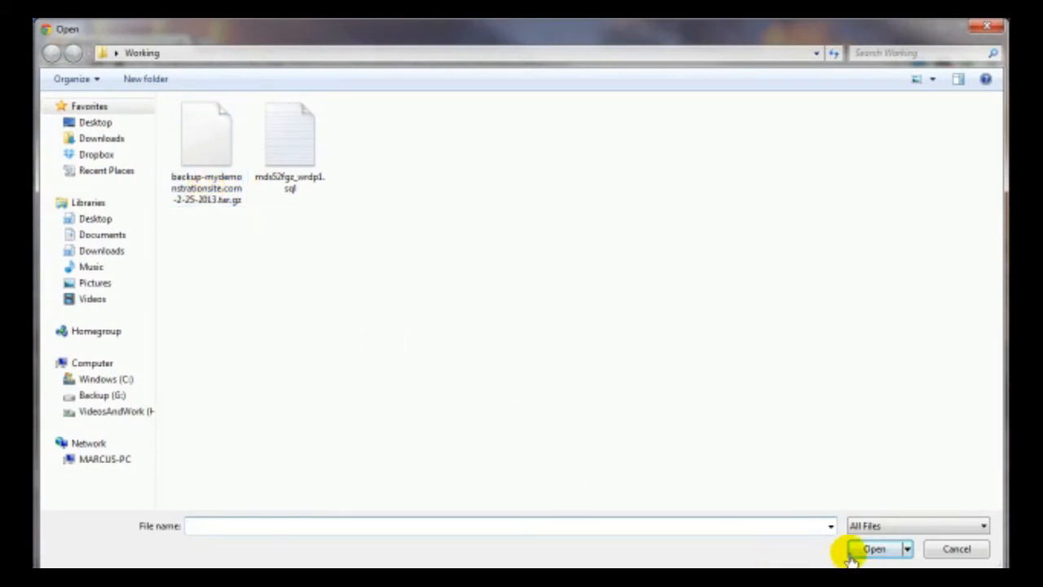
left_click(953, 551)
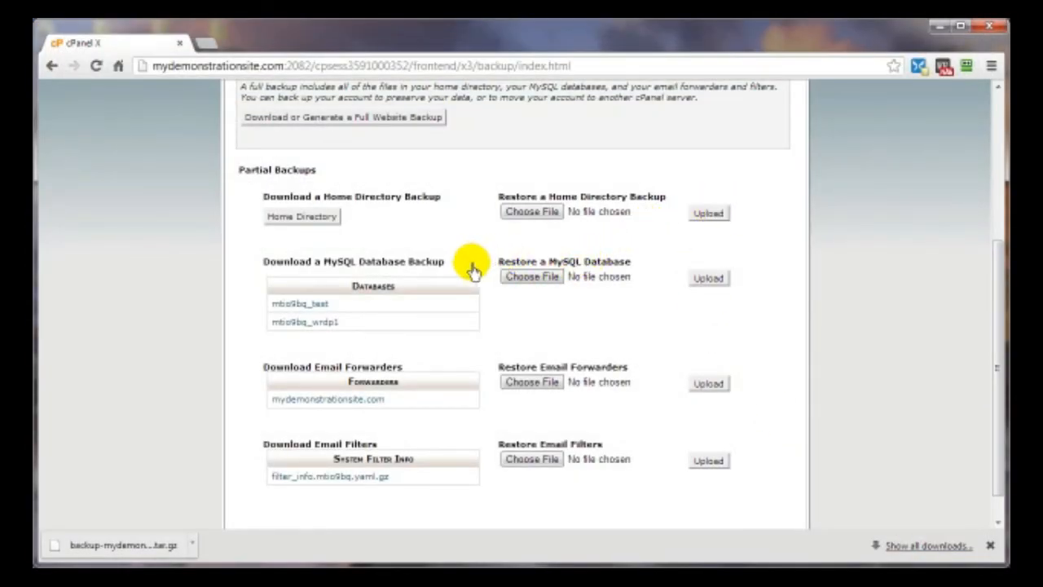
- Start the test database backup download, cancel its save, and return to the page top
left_click(285, 306)
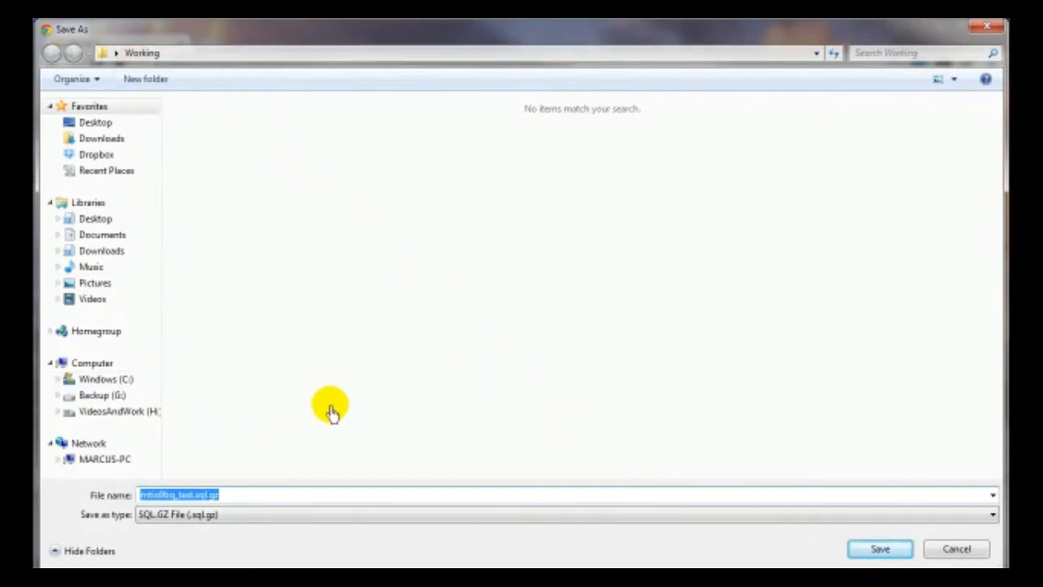
left_click(957, 550)
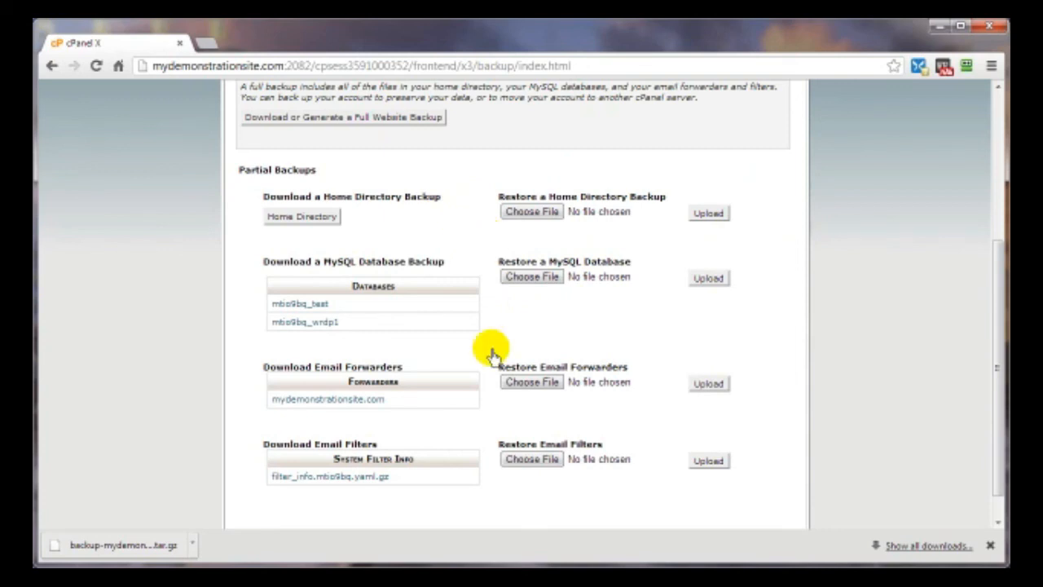
scroll(492, 355, "up", 5)
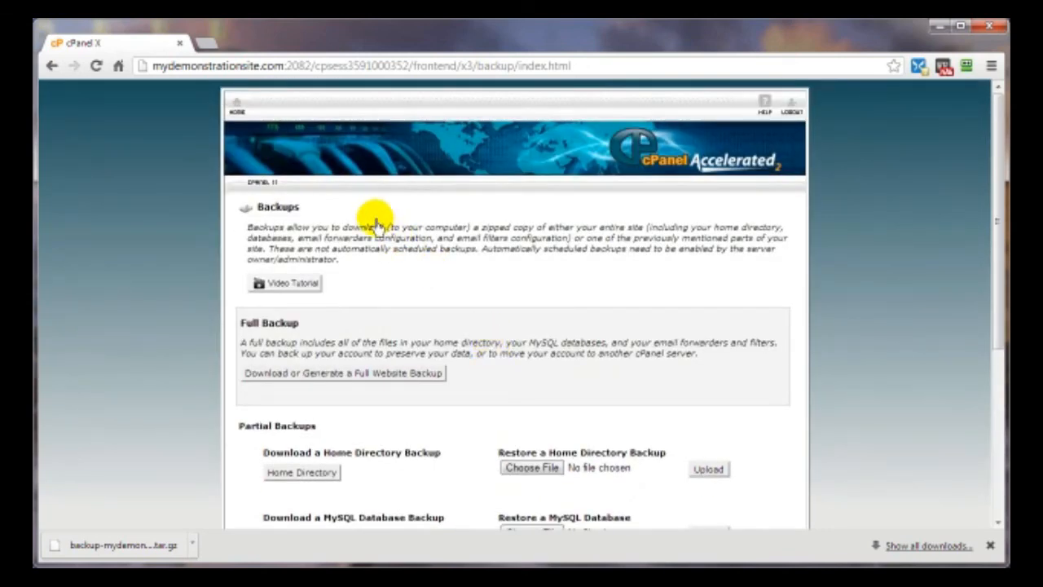
- From cPanel home, open File Manager in public_html/dogs and select all its WordPress files
left_click(235, 104)
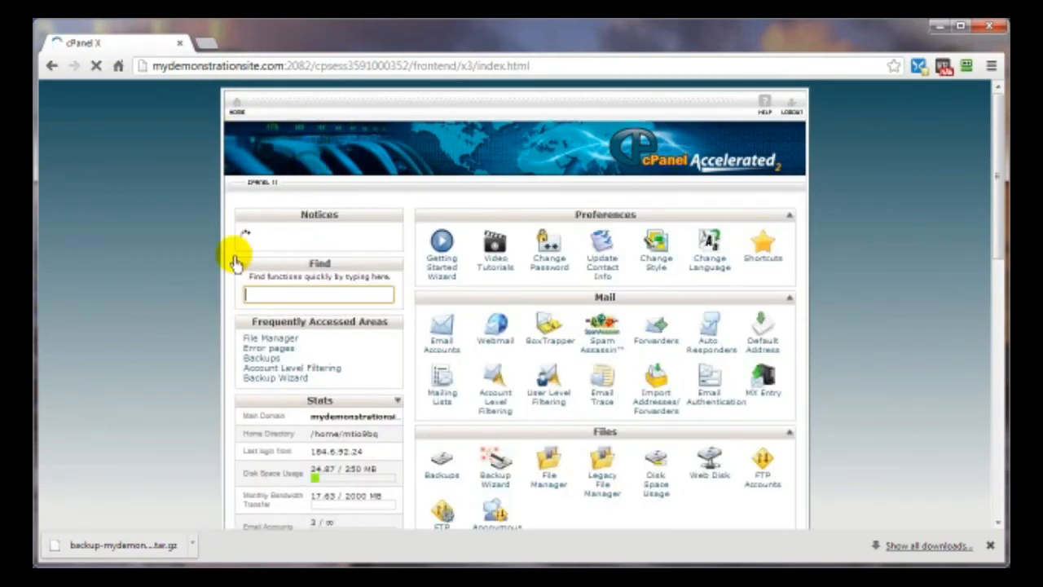
scroll(375, 309, "down", 2)
left_click(549, 327)
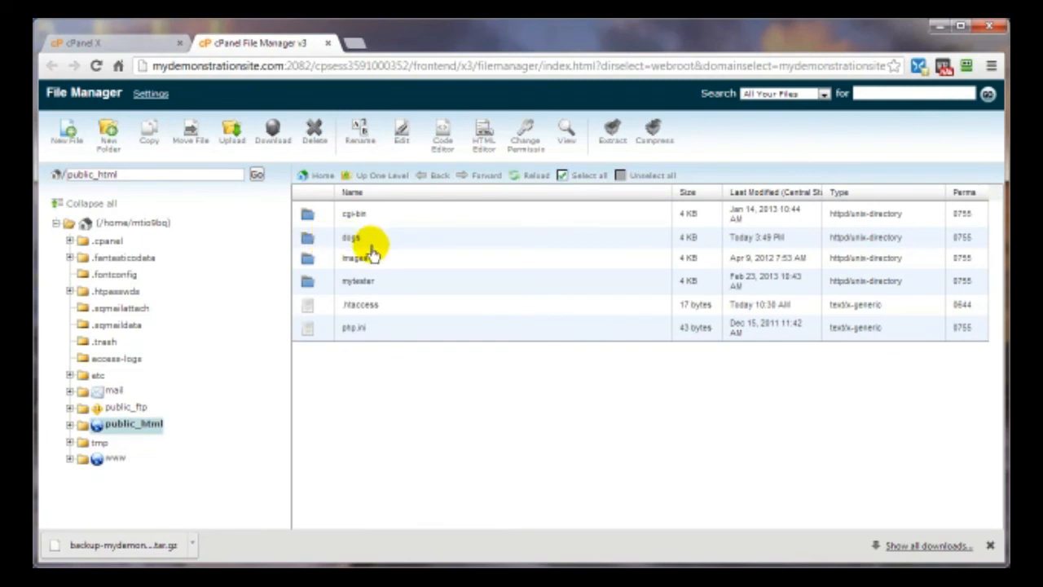
double_click(323, 238)
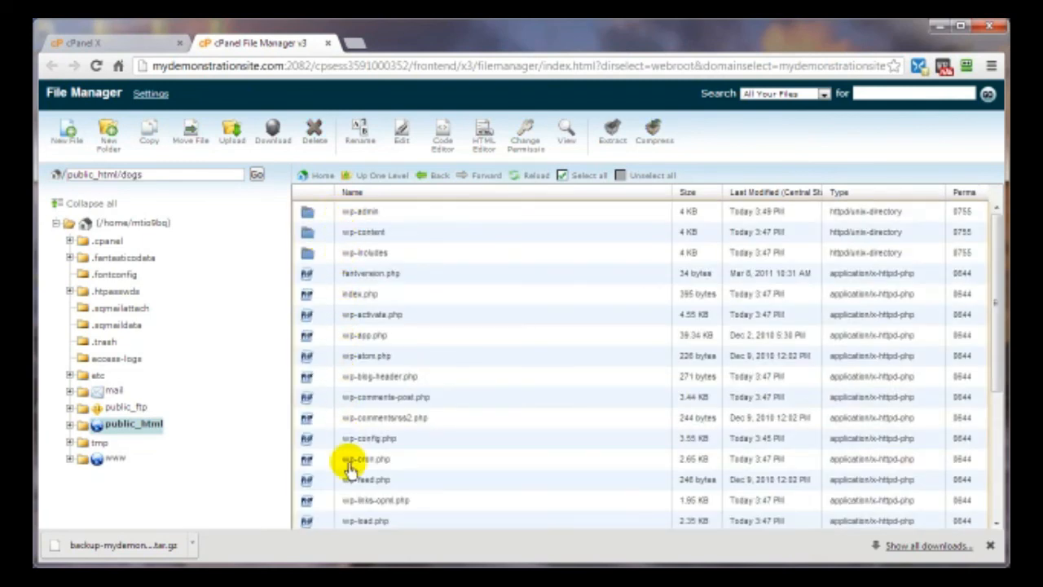
left_click(582, 178)
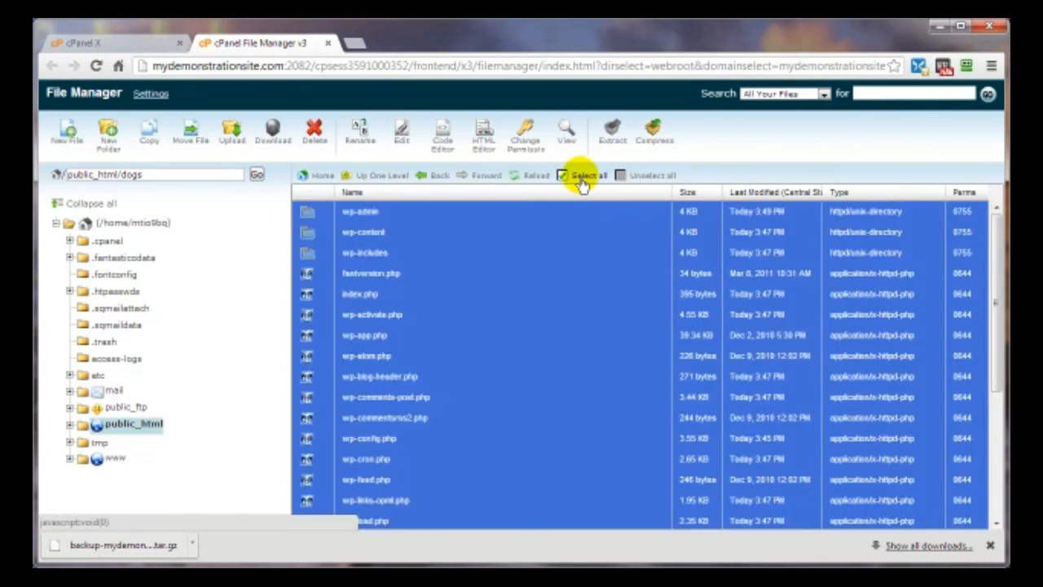
- Compress all files in dogs into 02-31-2013-WP-Dogs.zip and close the results window
left_click(656, 143)
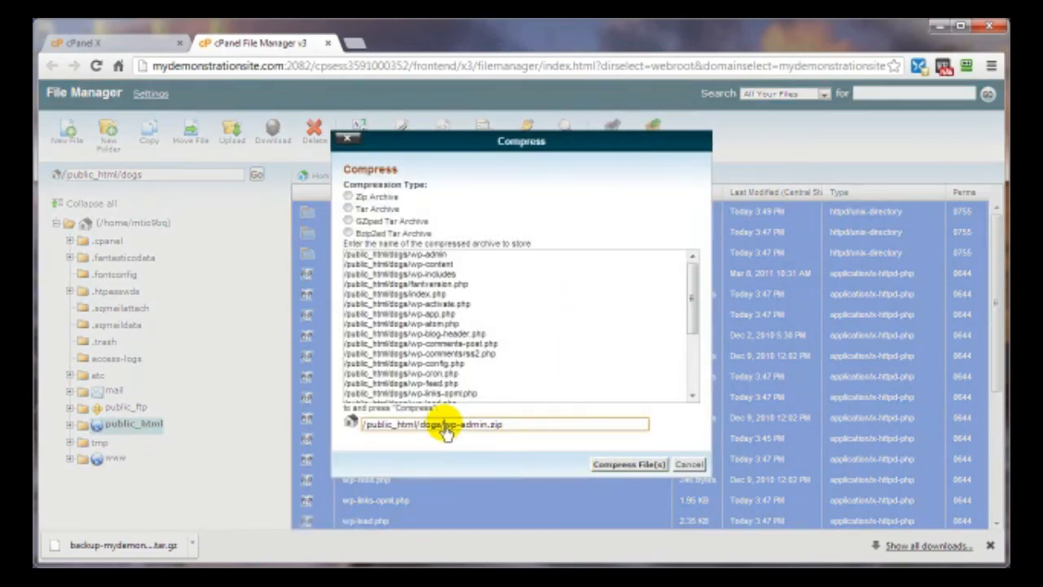
left_click_drag(446, 427, 488, 424)
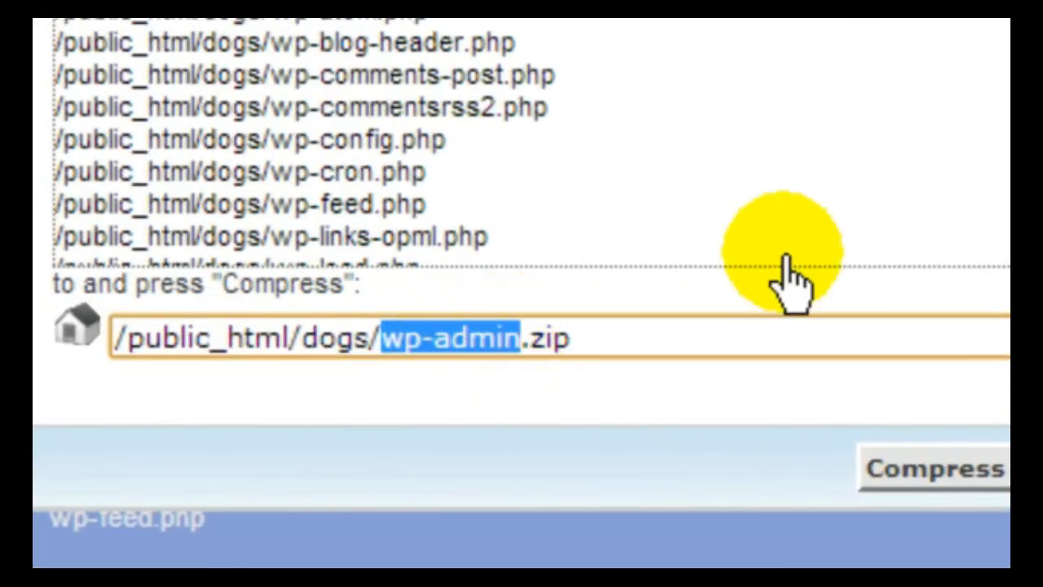
type("02-31-2013")
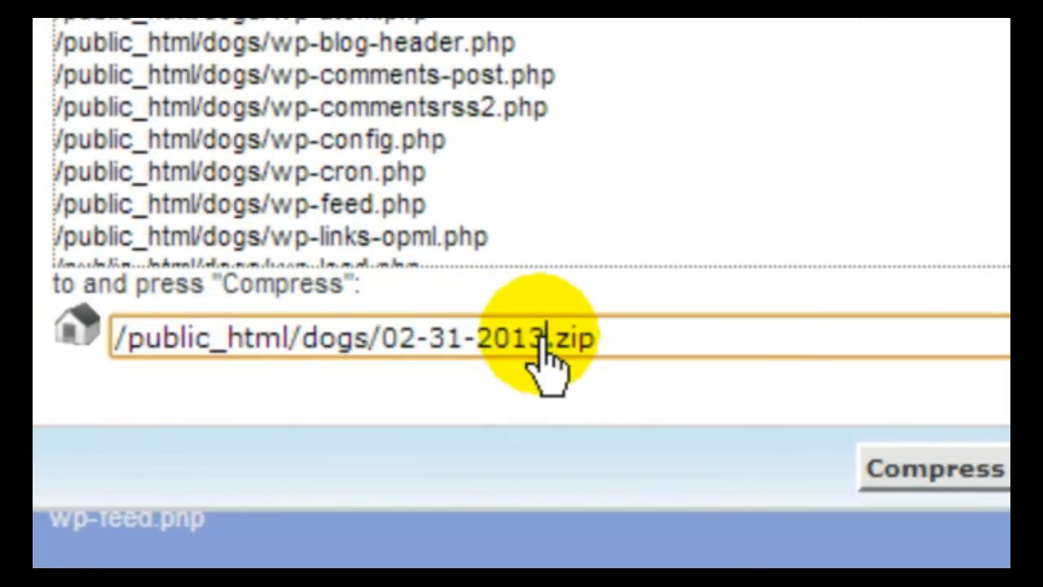
type("-WP-Dogs")
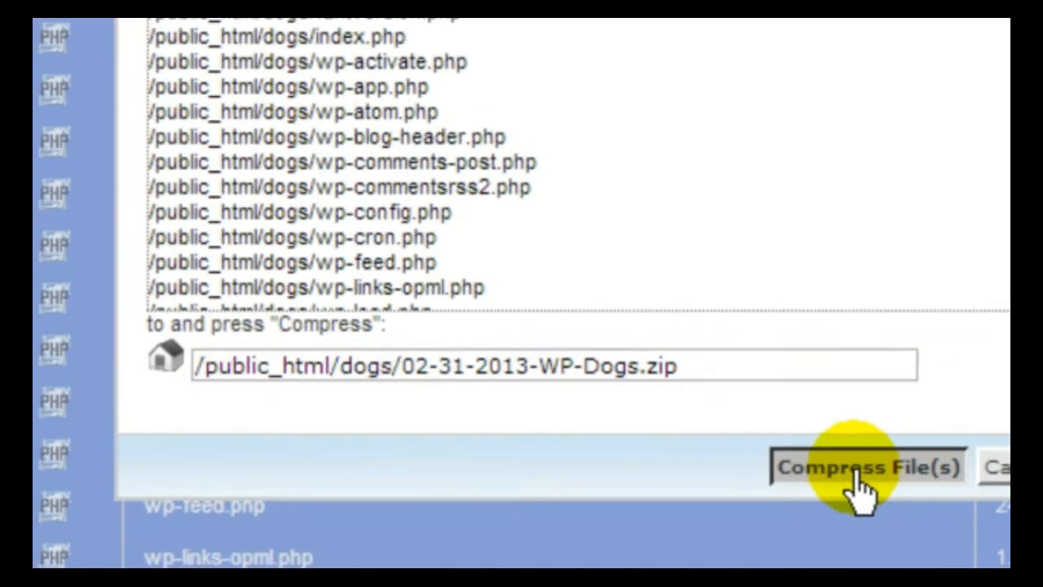
left_click(974, 488)
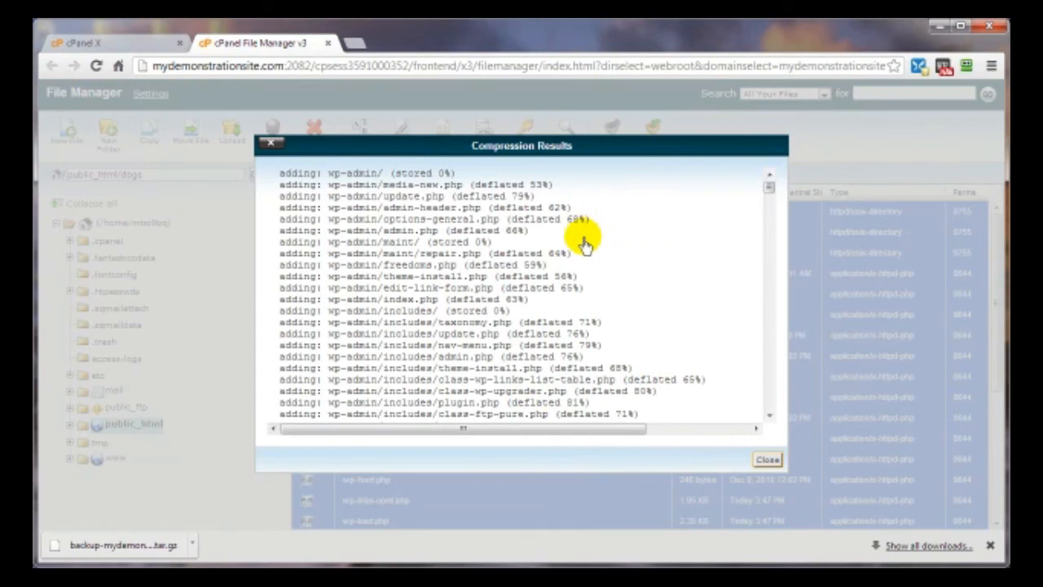
left_click(767, 460)
left_click(430, 418)
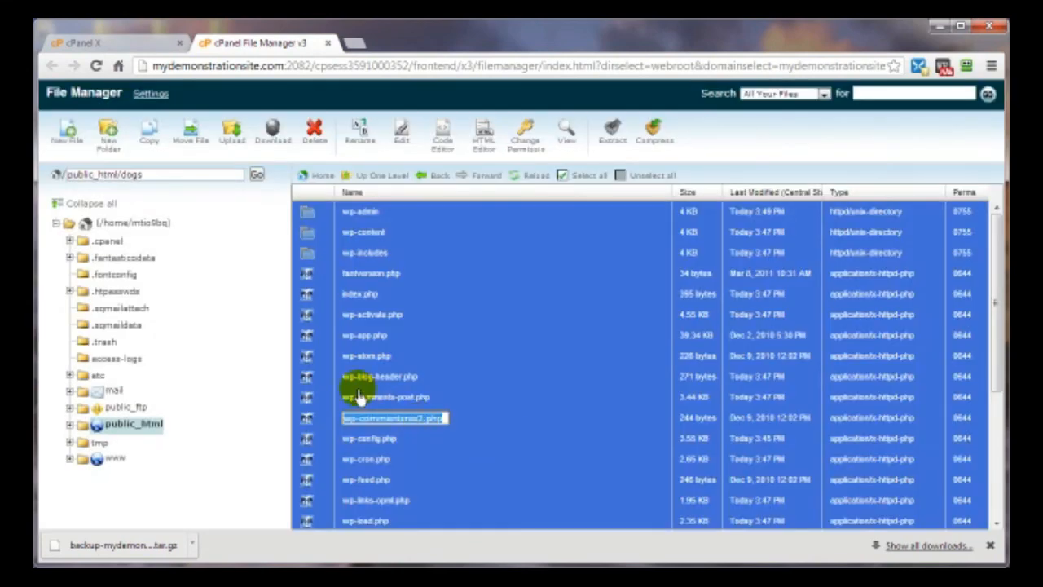
- Reload the listing to reveal the 5.87 MB 02-31-2013-WP-Dogs.zip, then select wp-config.php
left_click(523, 181)
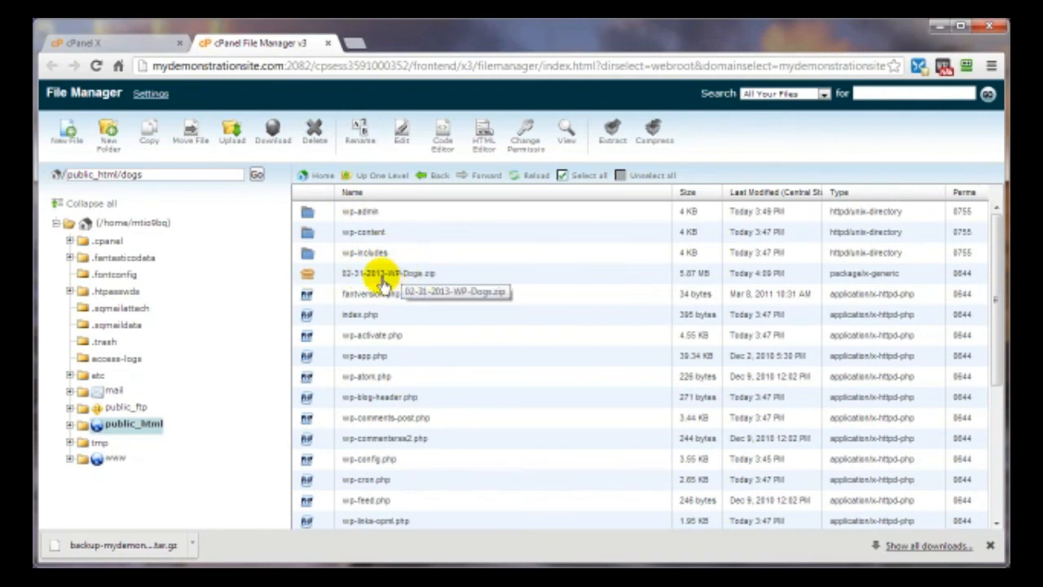
left_click(323, 278)
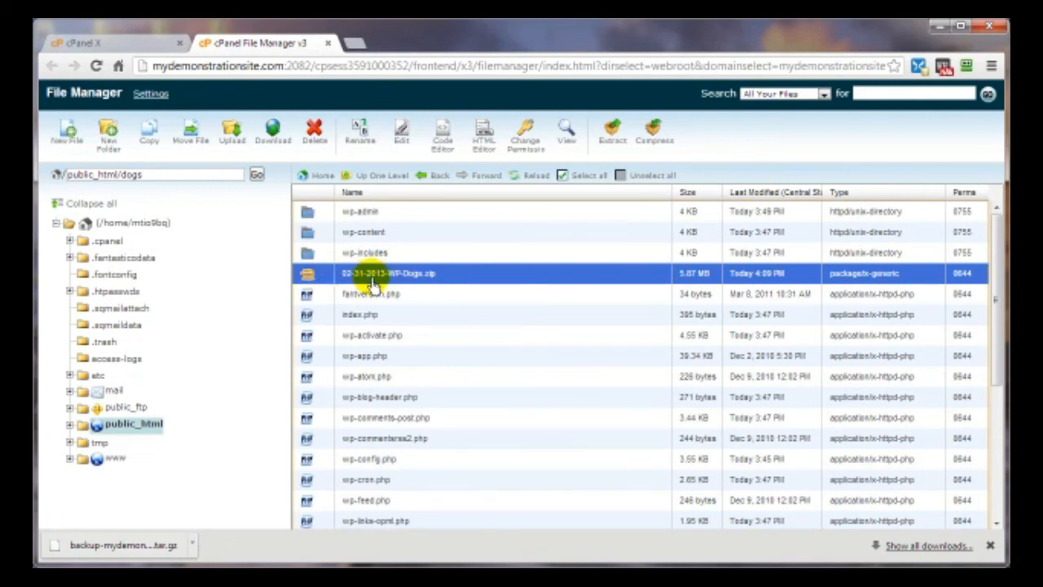
left_click(329, 461)
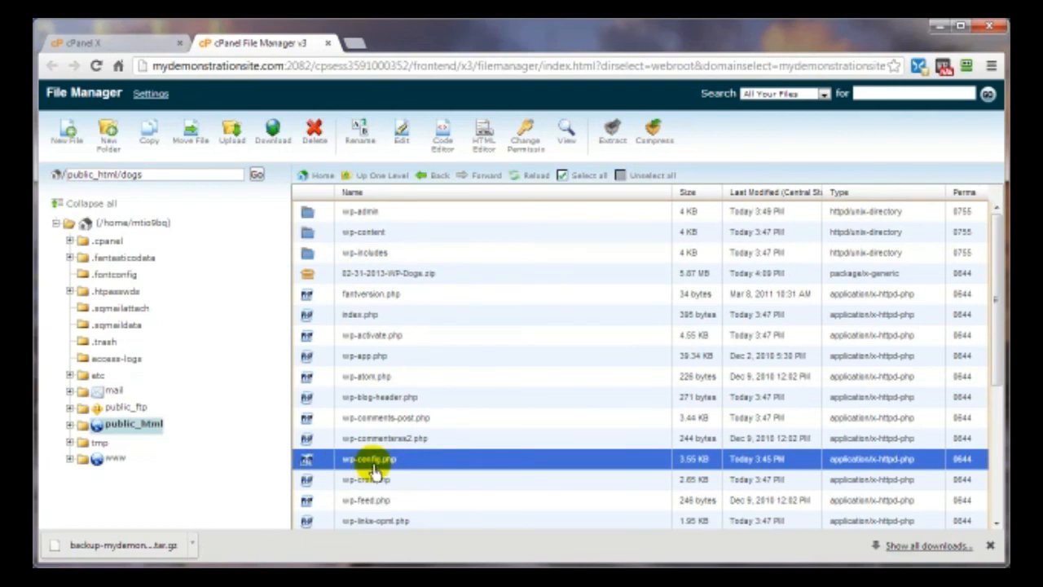
- View wp-config.php, highlight the wrdp1 DB_USER suffix, then close the editor and File Manager tabs
left_click_drag(374, 472, 389, 474)
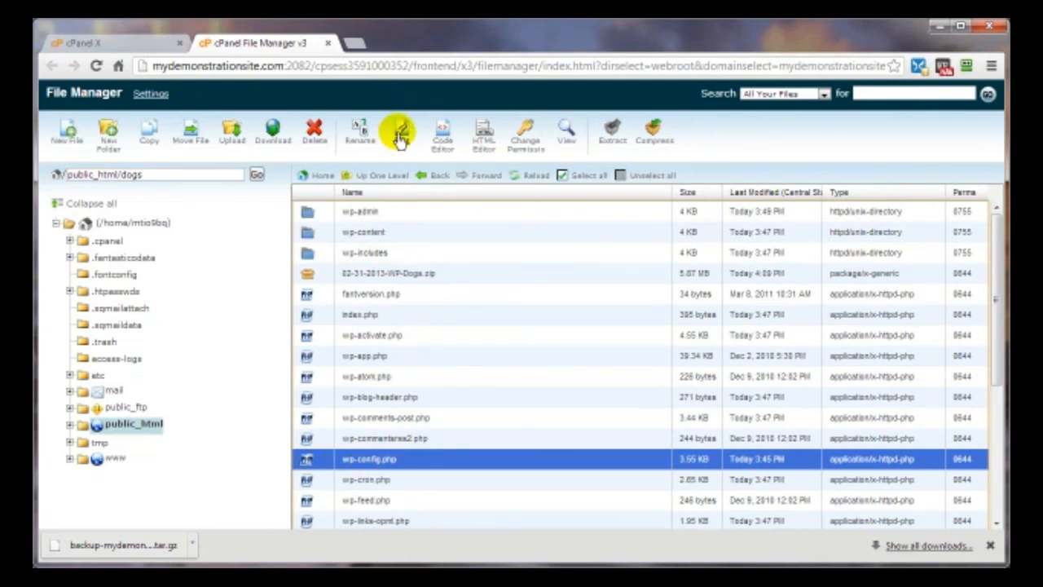
left_click(568, 137)
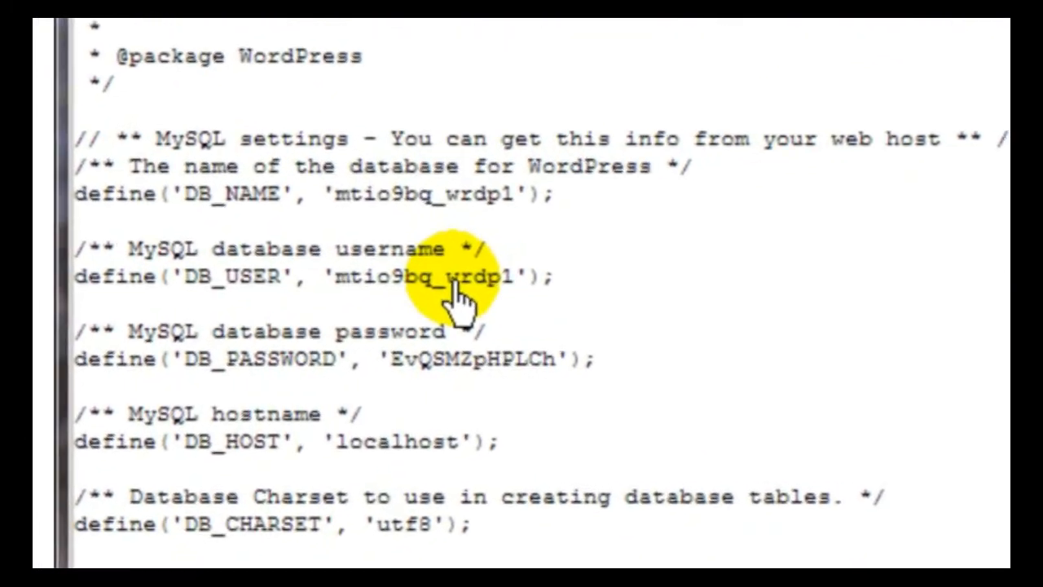
left_click_drag(287, 319, 312, 319)
left_click_drag(630, 249, 669, 251)
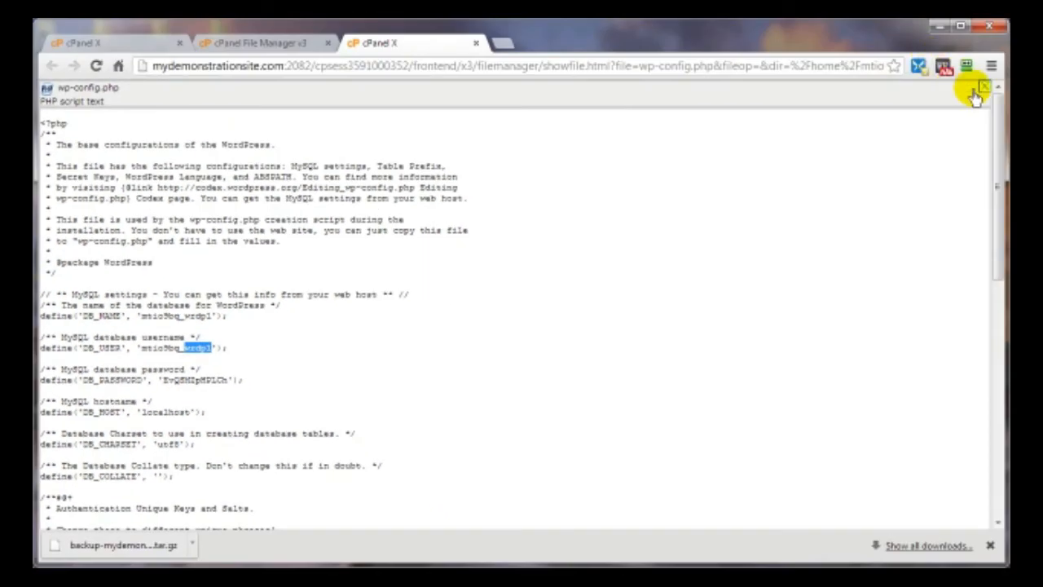
left_click(984, 86)
left_click(329, 43)
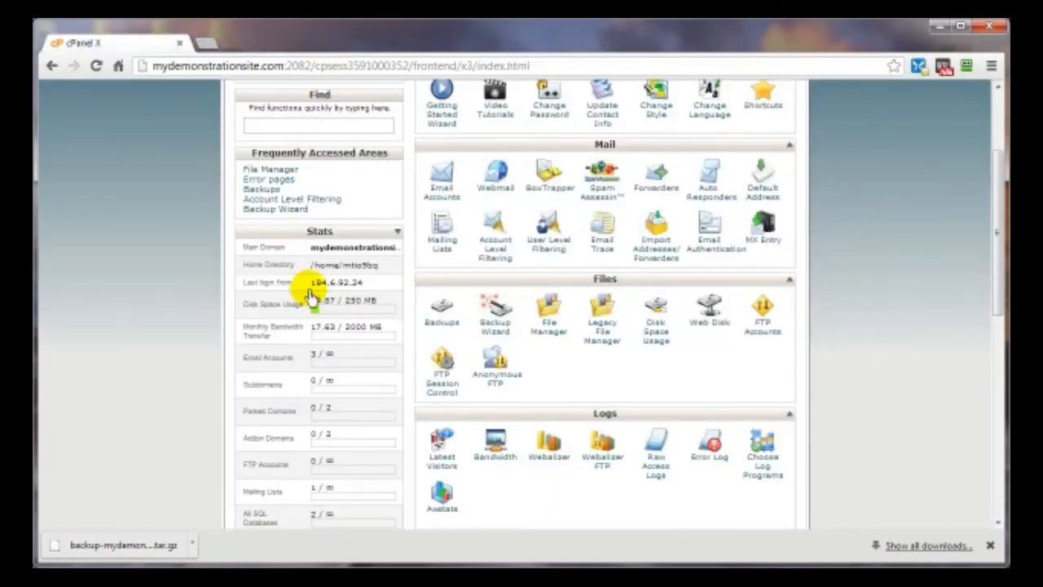
- Launch phpMyAdmin and open the _wrdp1 database showing its 11 wp_ tables
scroll(701, 364, "down", 3)
scroll(702, 365, "down", 1)
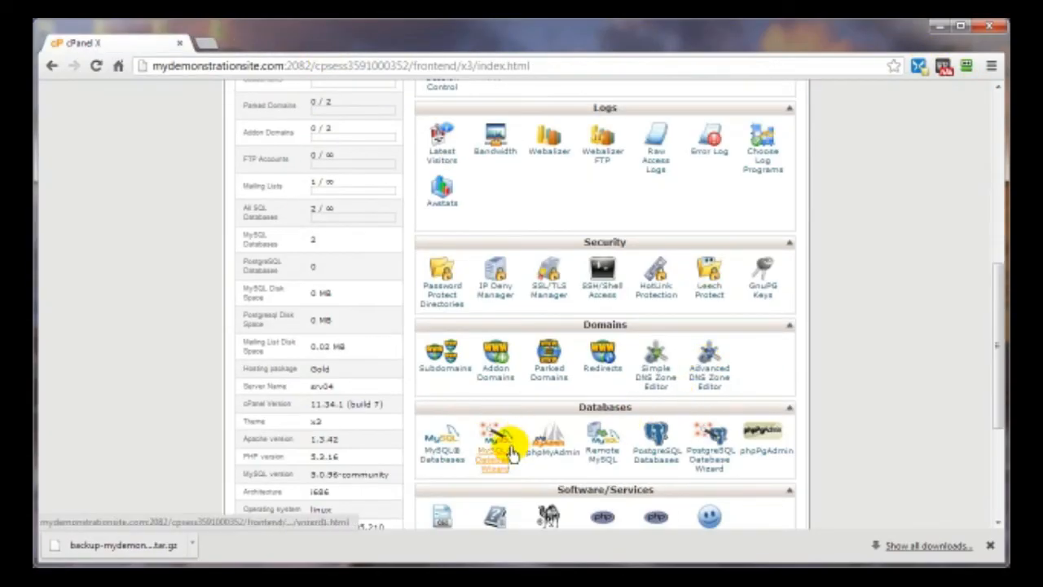
left_click(551, 458)
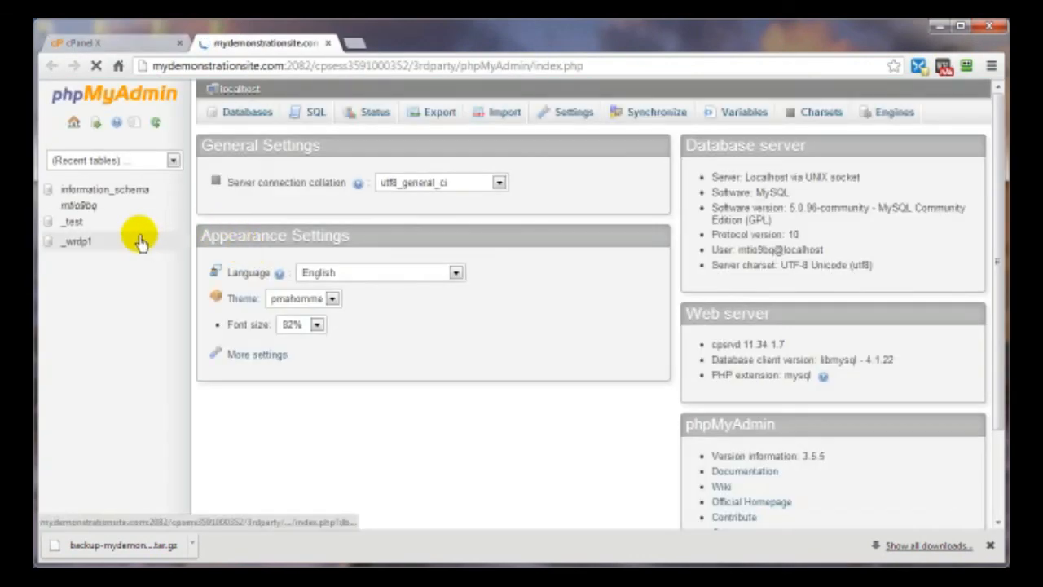
left_click(75, 254)
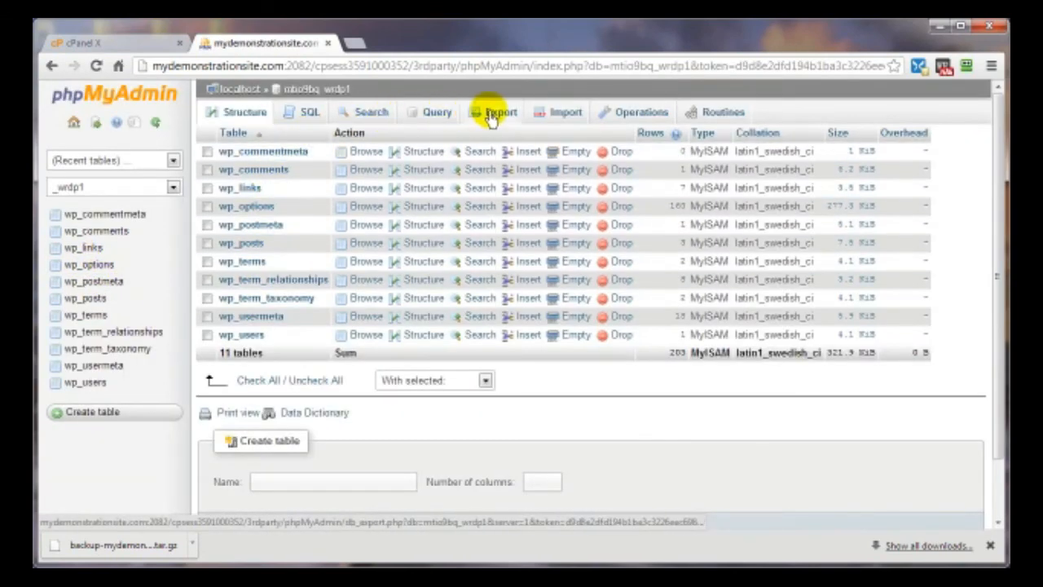
- Run a Quick-method SQL export of _wrdp1, then cancel saving the exported file
left_click(496, 118)
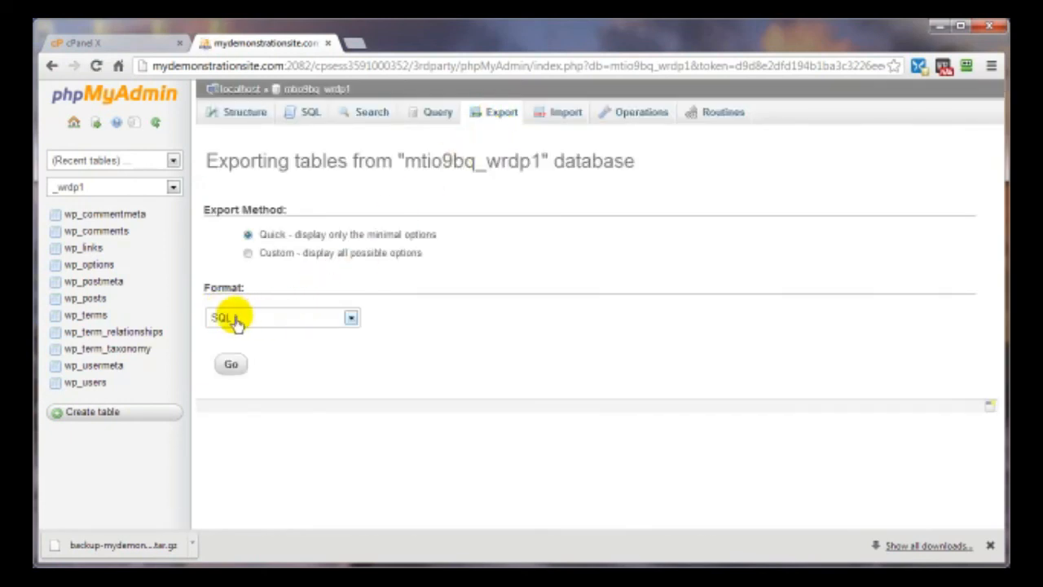
left_click(351, 319)
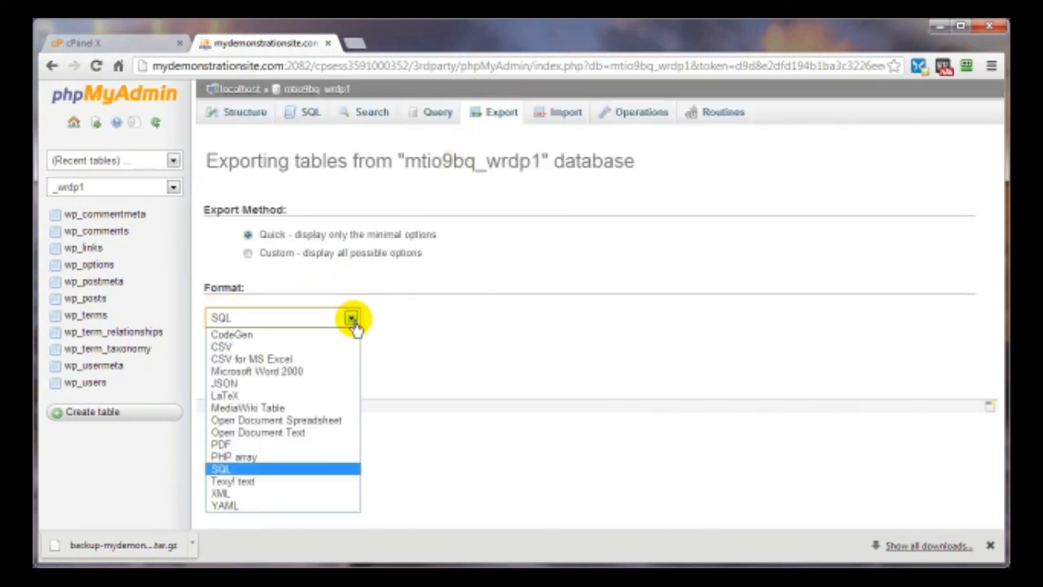
left_click(352, 319)
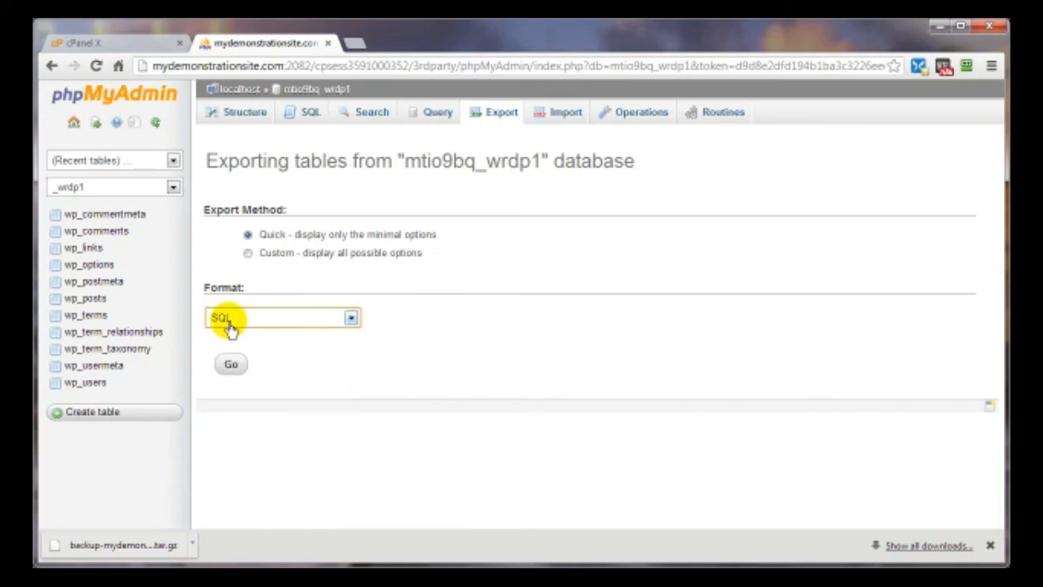
left_click(230, 365)
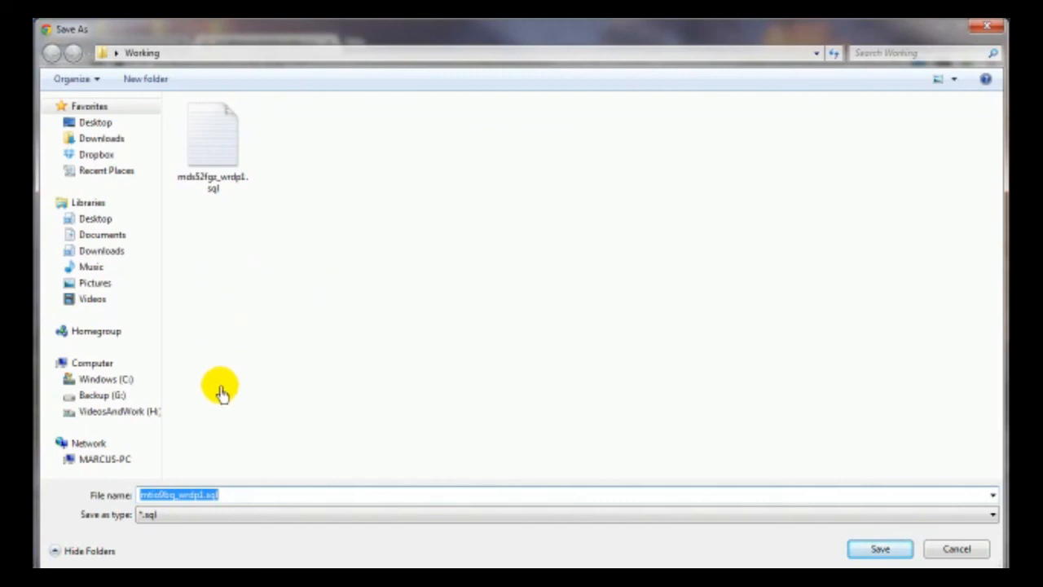
left_click(948, 551)
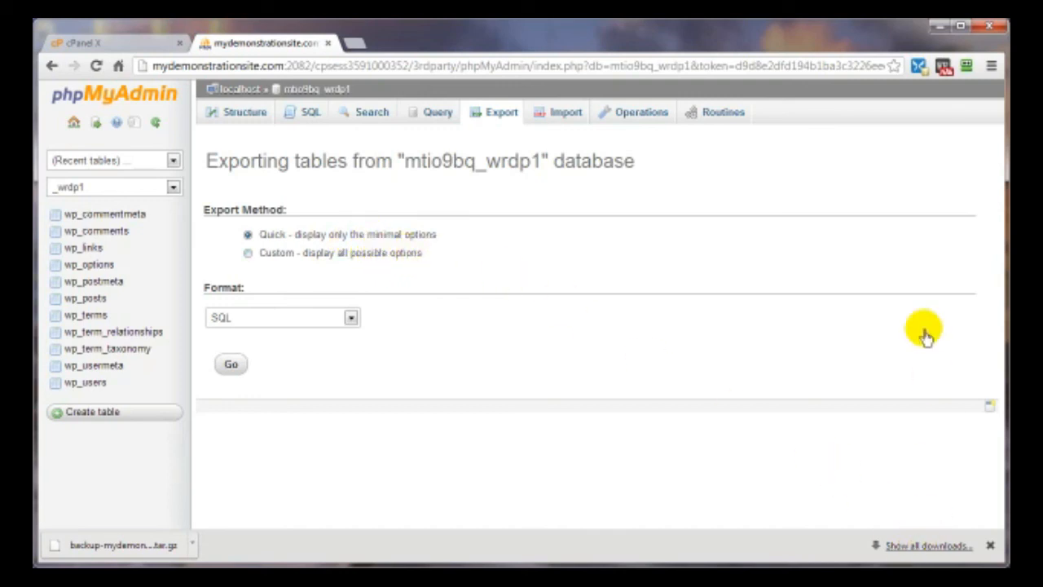
- Close the phpMyAdmin tab and scroll cPanel's home page down to the Domains section
left_click(327, 44)
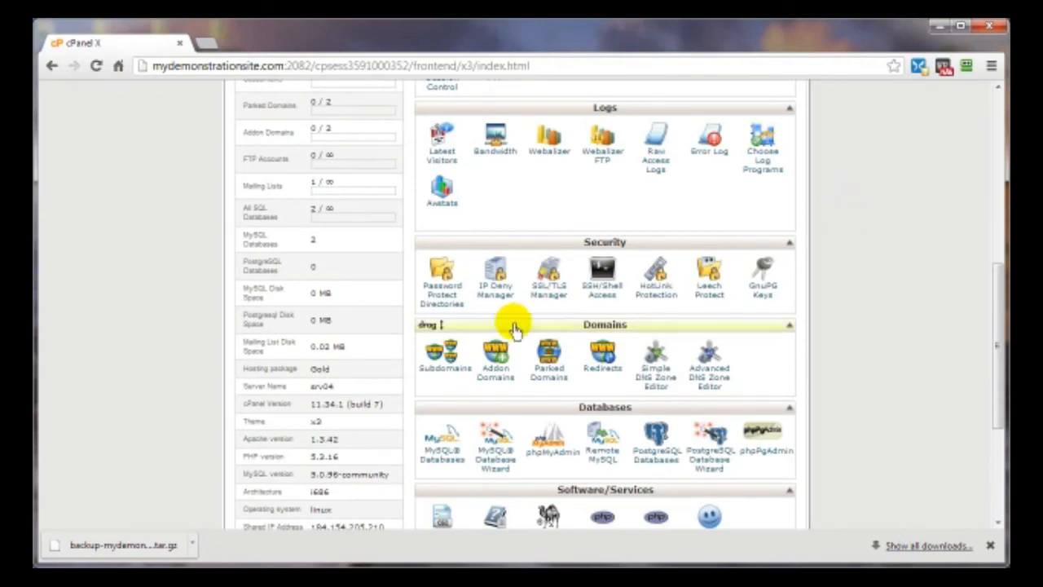
scroll(448, 286, "up", 6)
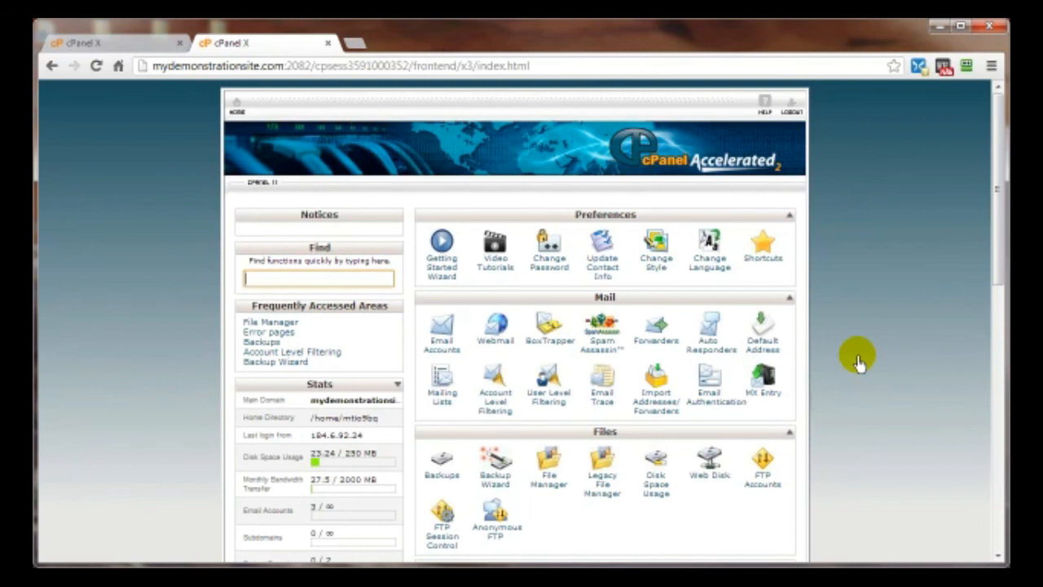
scroll(857, 357, "down", 1)
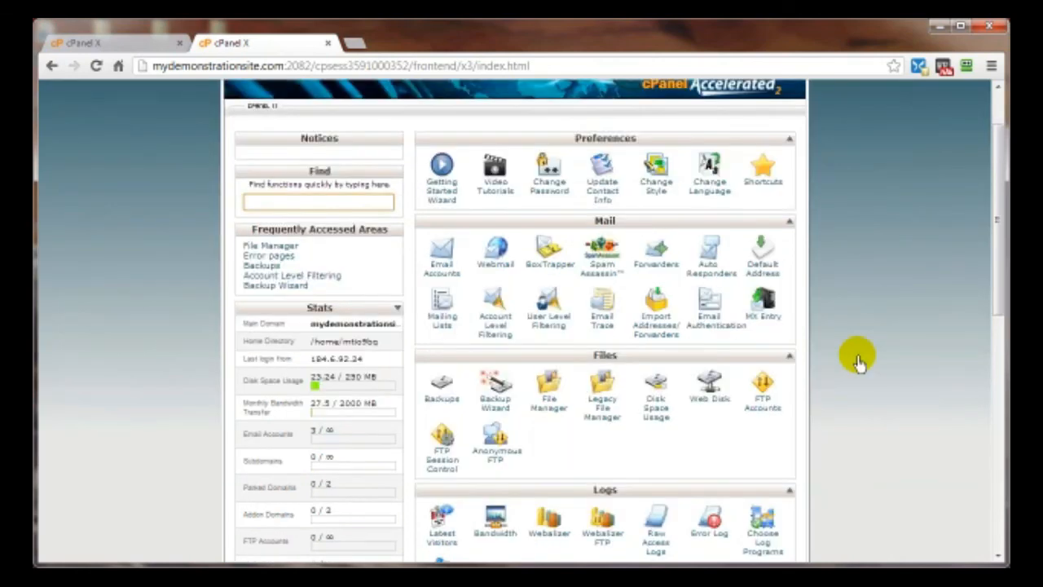
scroll(820, 384, "down", 3)
scroll(819, 384, "down", 2)
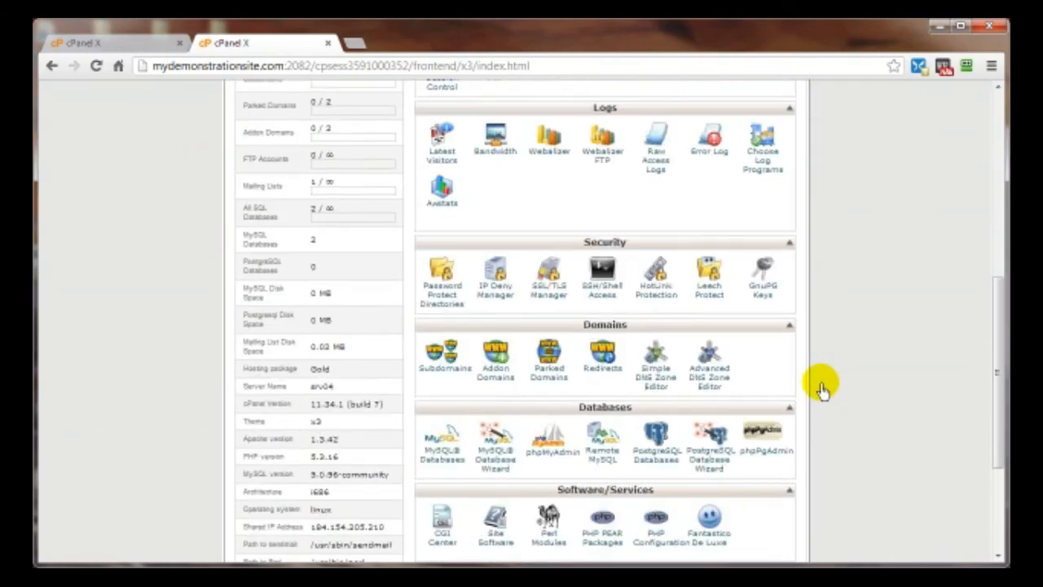
- Start a new Temporary (302) redirect for All Public Domains, typing 'wid' into the path
left_click(601, 373)
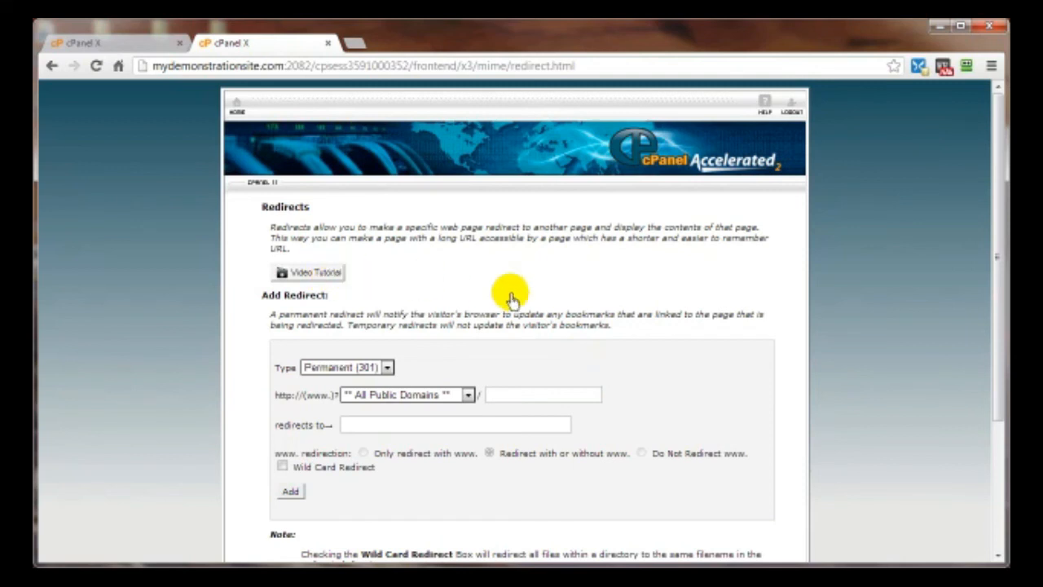
scroll(721, 367, "down", 1)
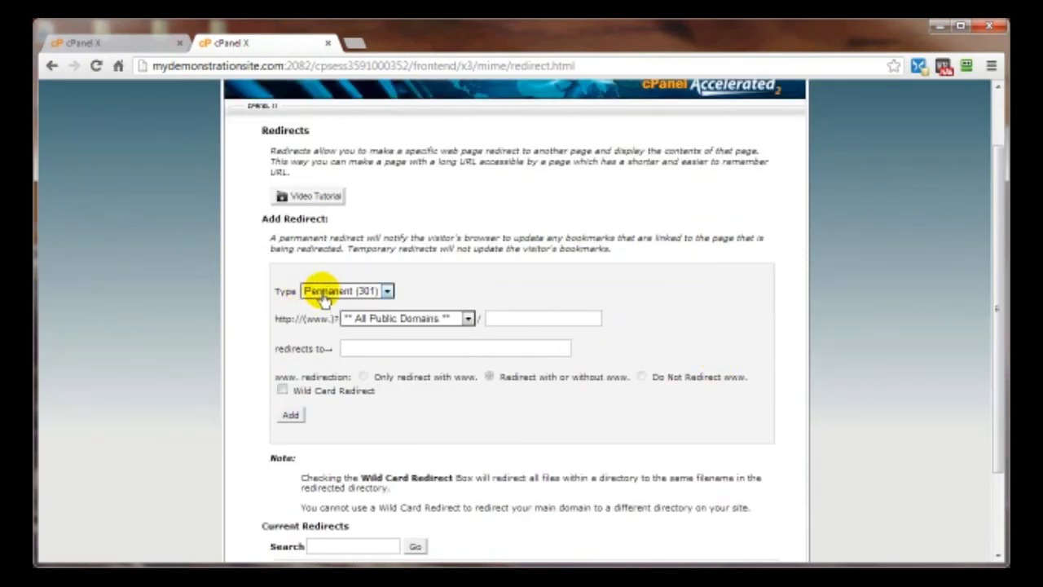
left_click(324, 299)
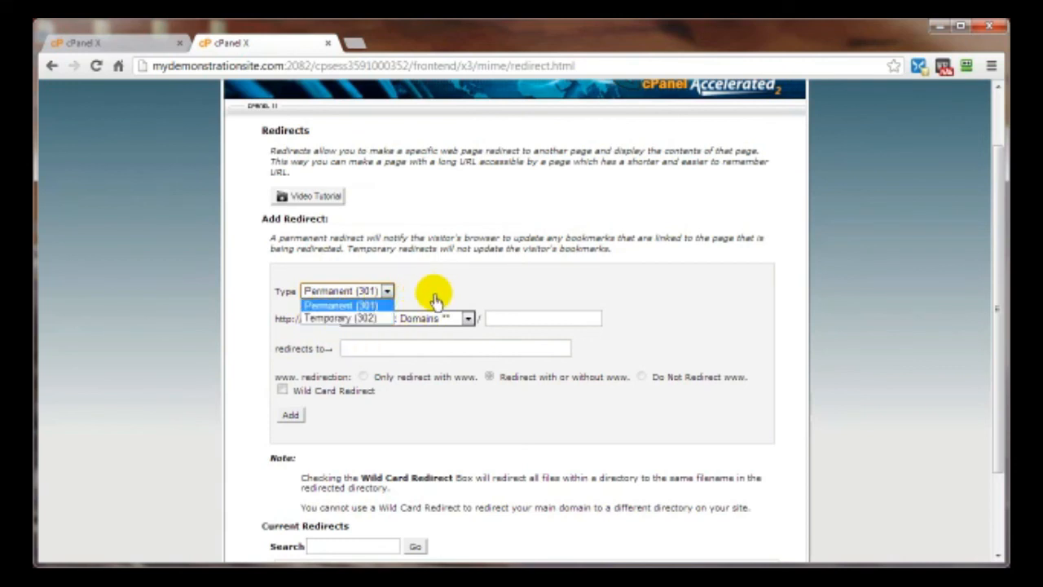
left_click(338, 319)
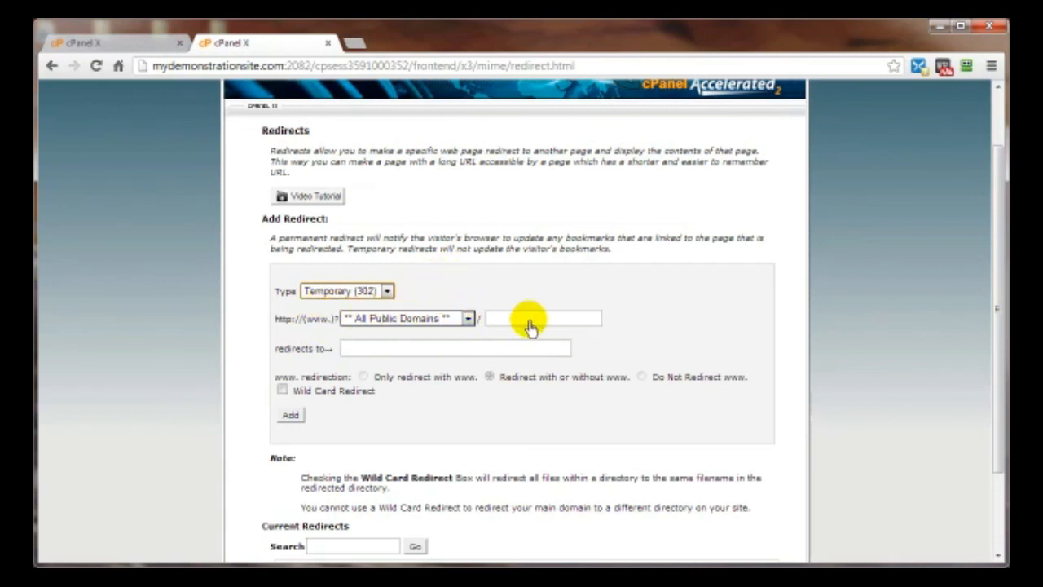
left_click(426, 318)
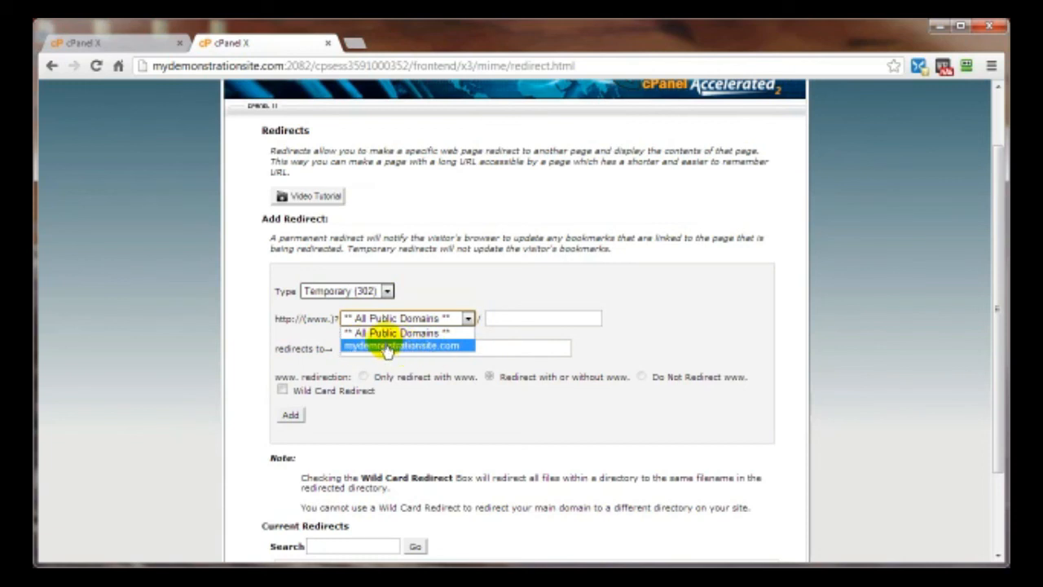
left_click(385, 333)
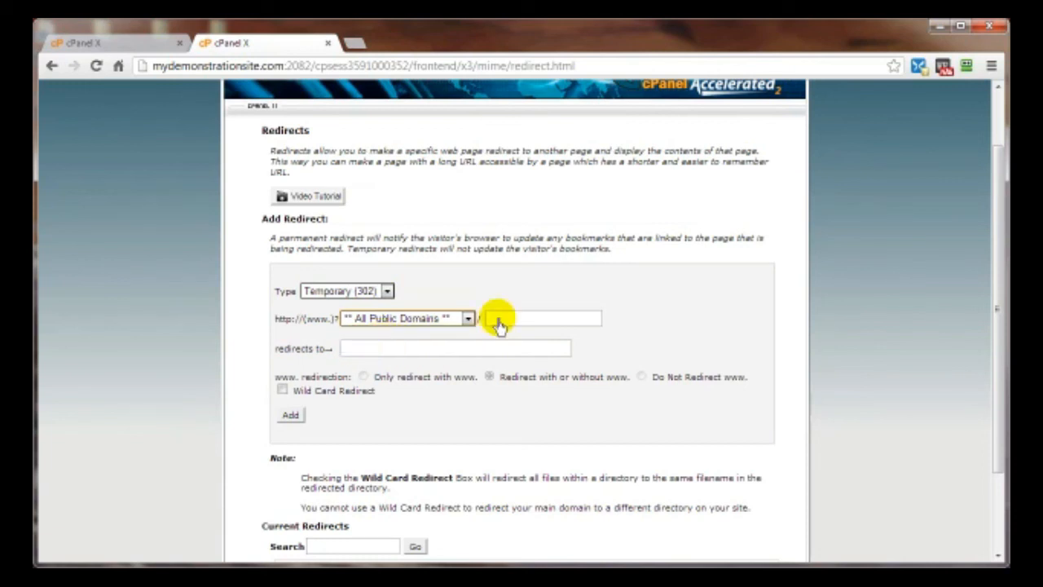
left_click(497, 319)
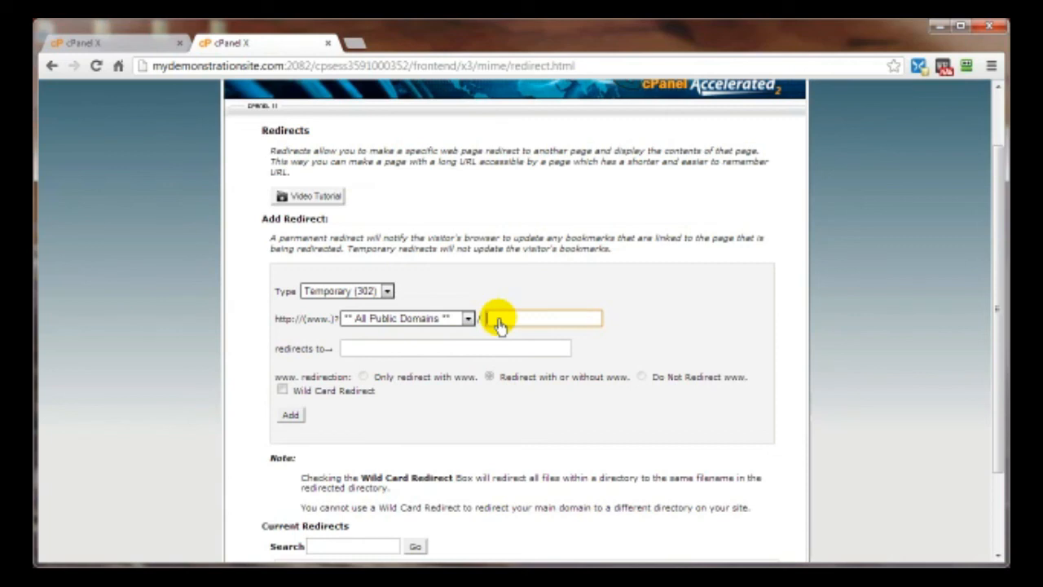
type("wi")
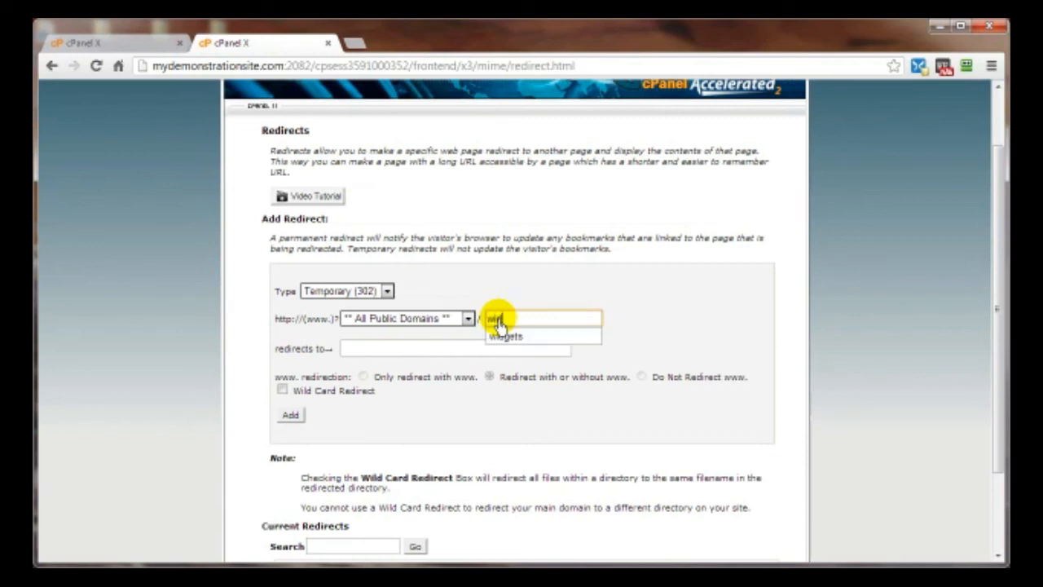
type("d")
left_click(518, 337)
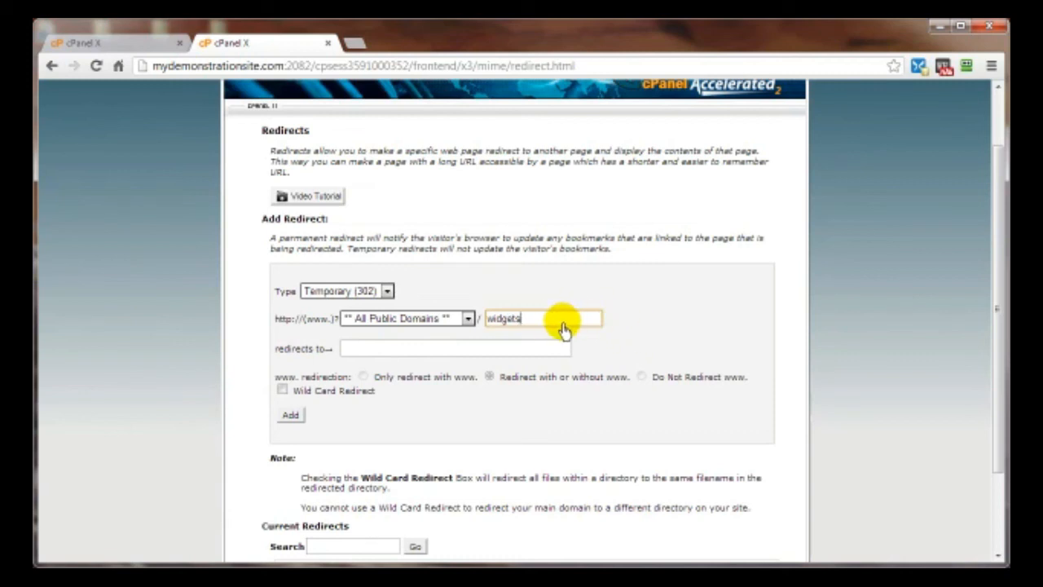
left_click(399, 324)
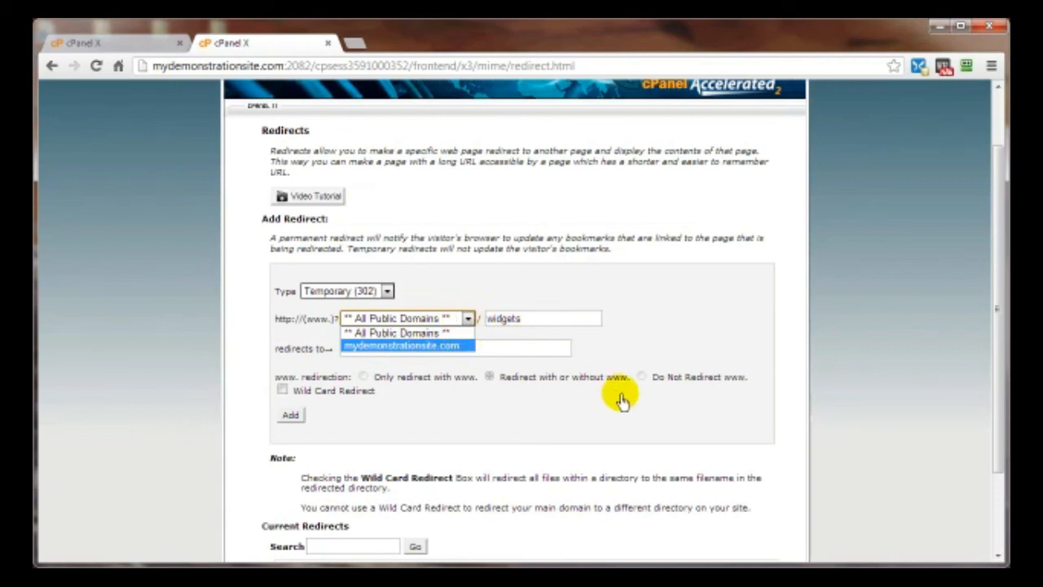
left_click(663, 314)
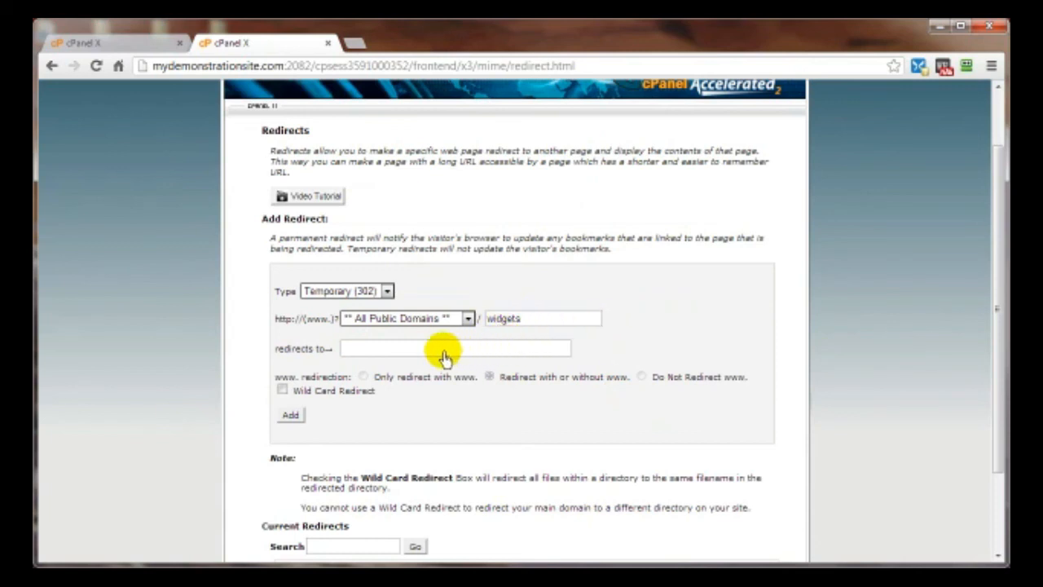
left_click(410, 350)
type("http://cxi2.com/mostawesomewidgetsintheworld")
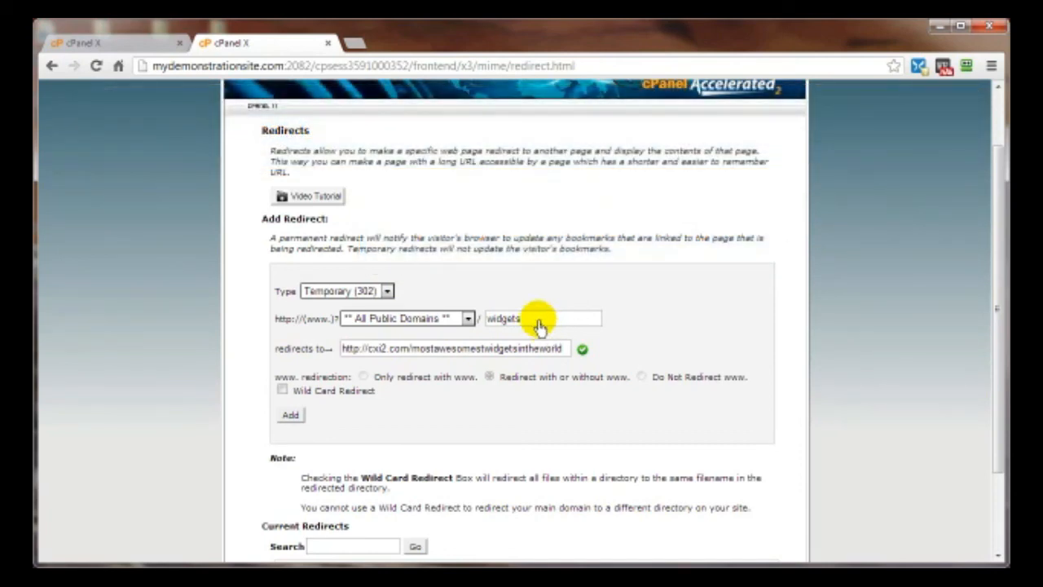
- Enable Wild Card Redirect, remove the trailing slash from the widgets path, and add the redirect
left_click(282, 392)
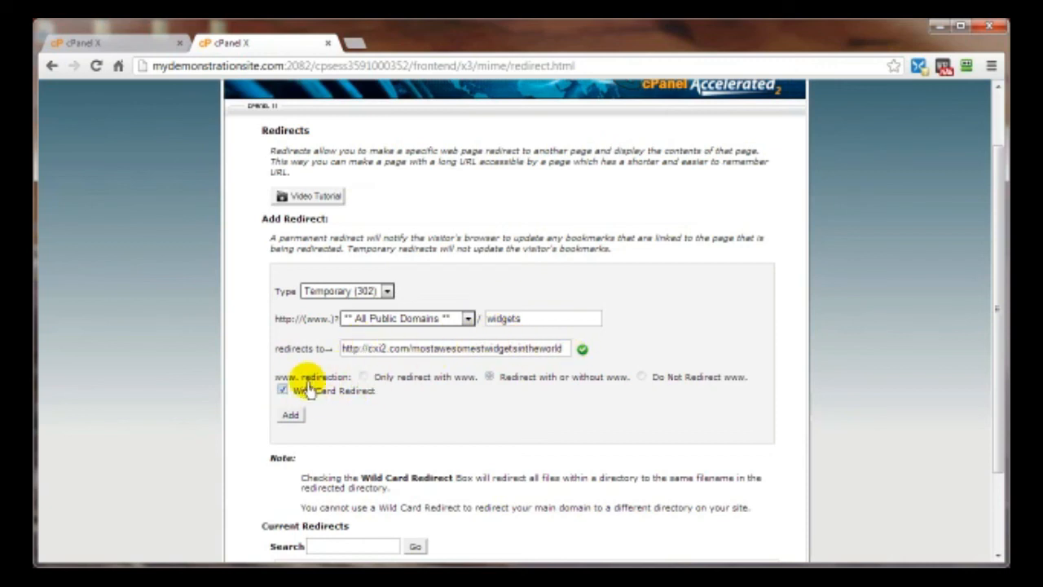
left_click(527, 320)
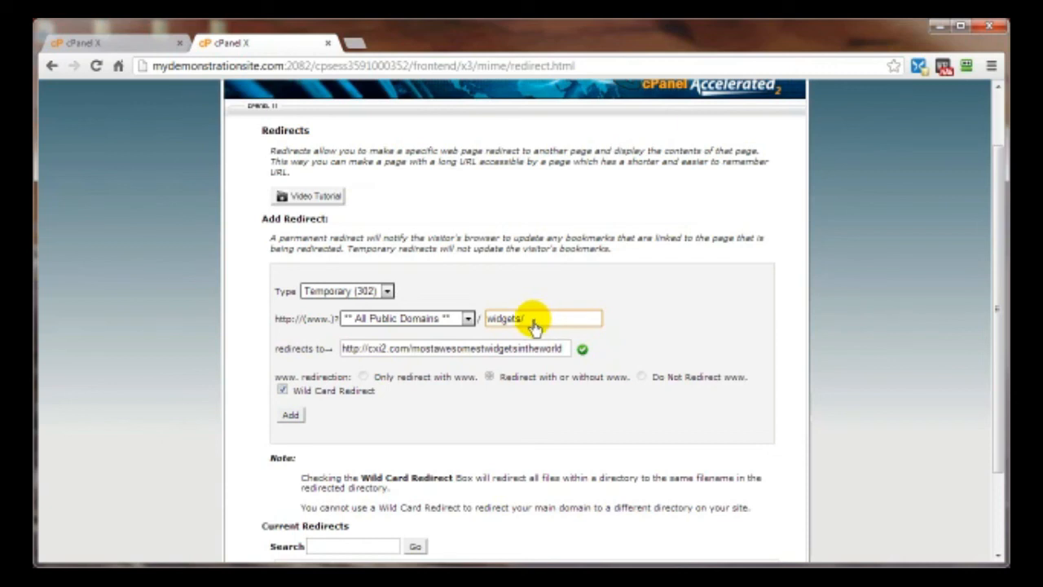
key("BackSpace")
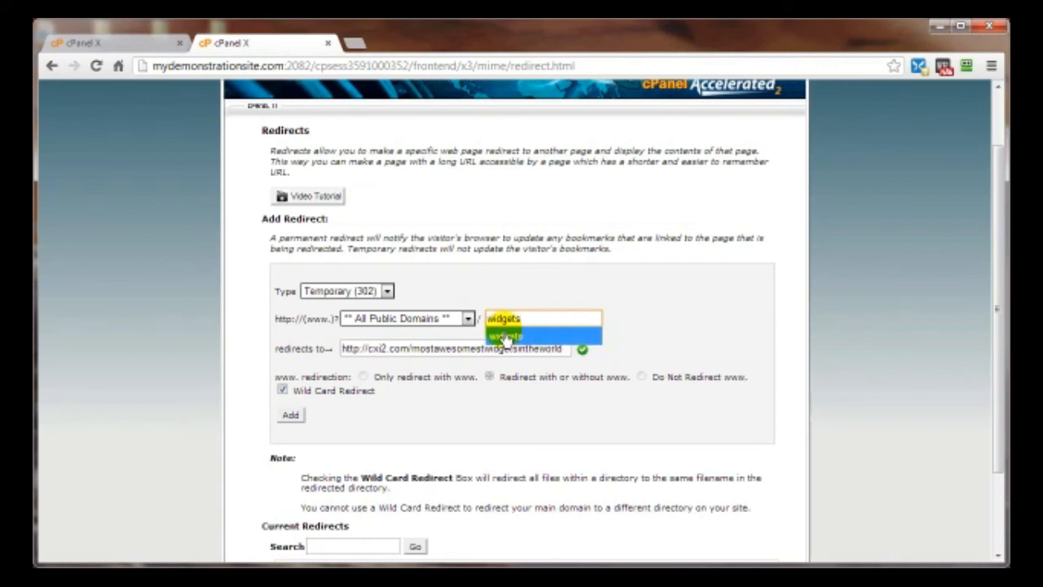
left_click(613, 323)
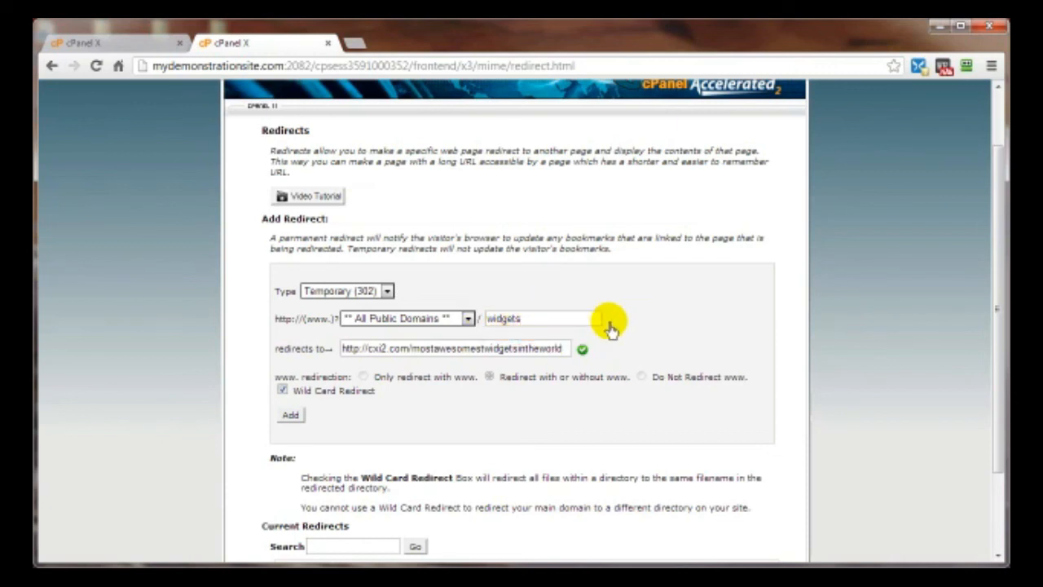
left_click(289, 418)
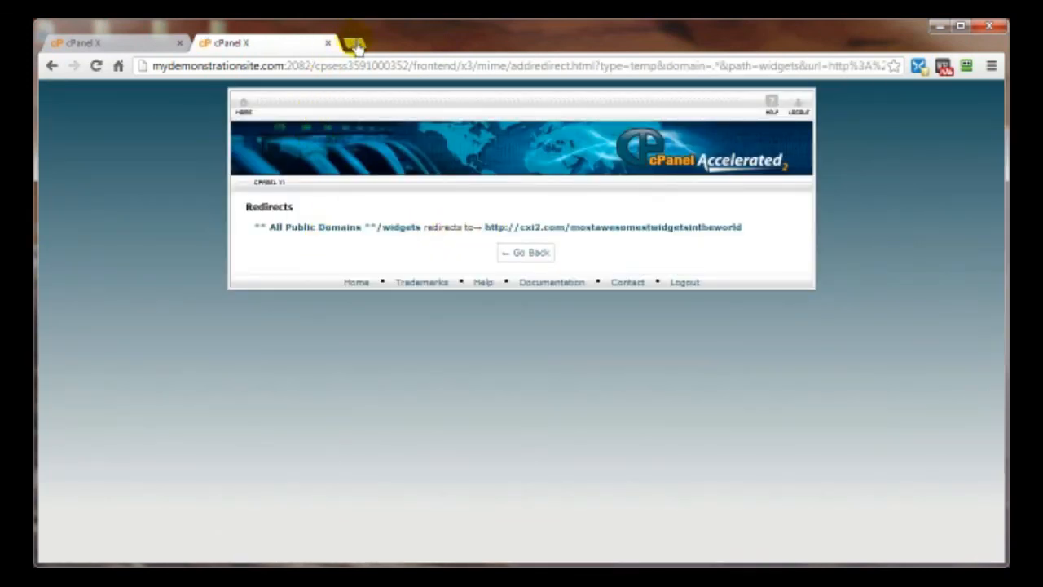
- Load the copied target URL in a new tab, then confirm mydemonstrationsite.com/widgets/ redirects there
left_click_drag(484, 229, 729, 226)
right_click(720, 231)
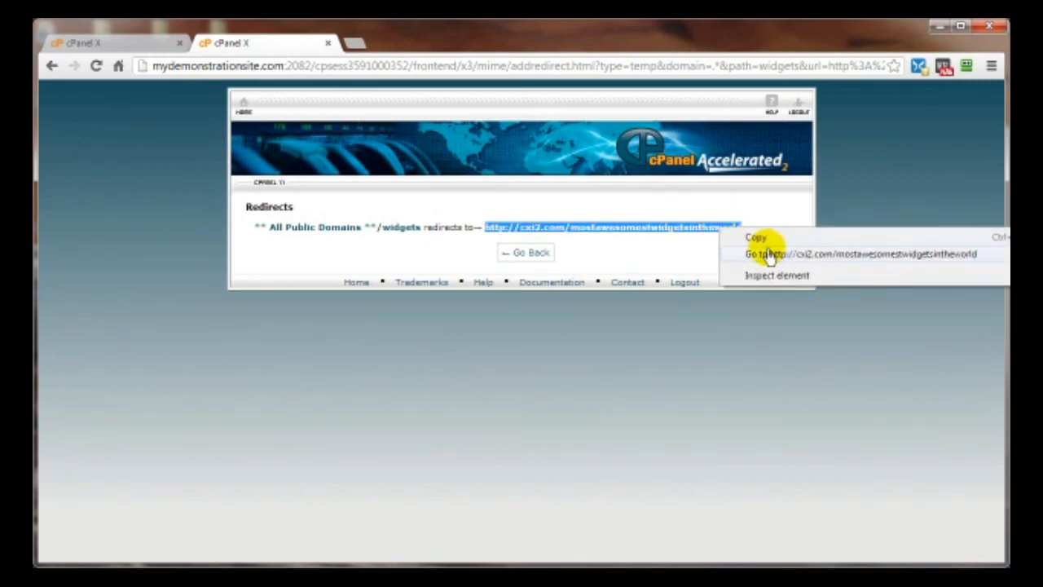
left_click(762, 238)
left_click(354, 42)
right_click(343, 64)
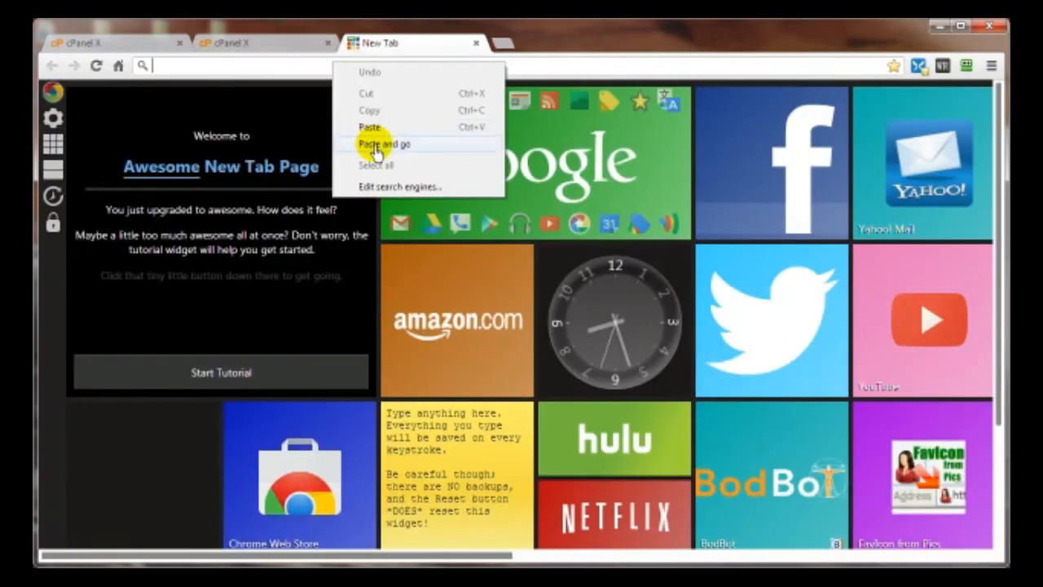
left_click(375, 148)
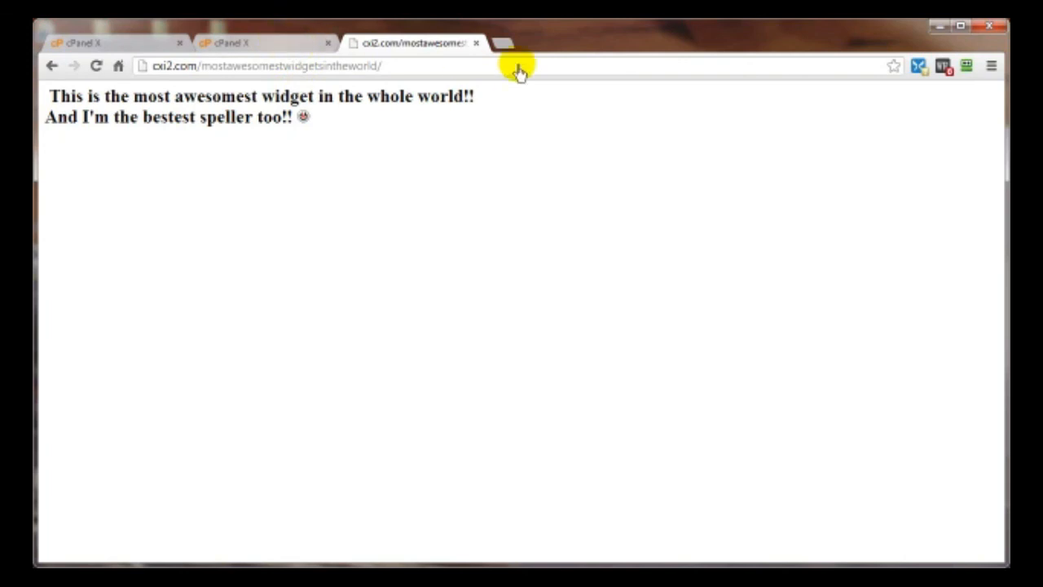
left_click(500, 46)
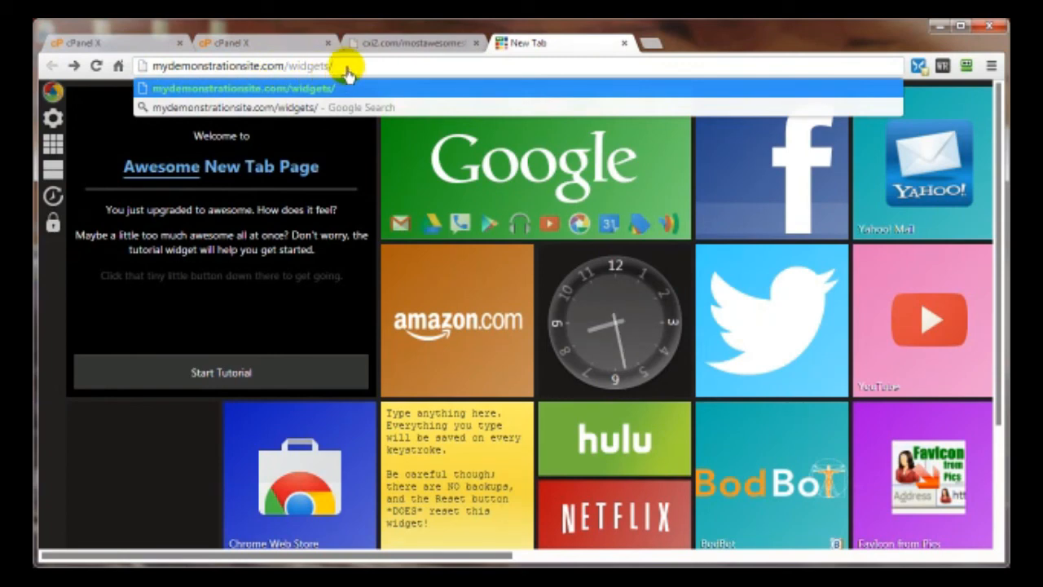
key("Return")
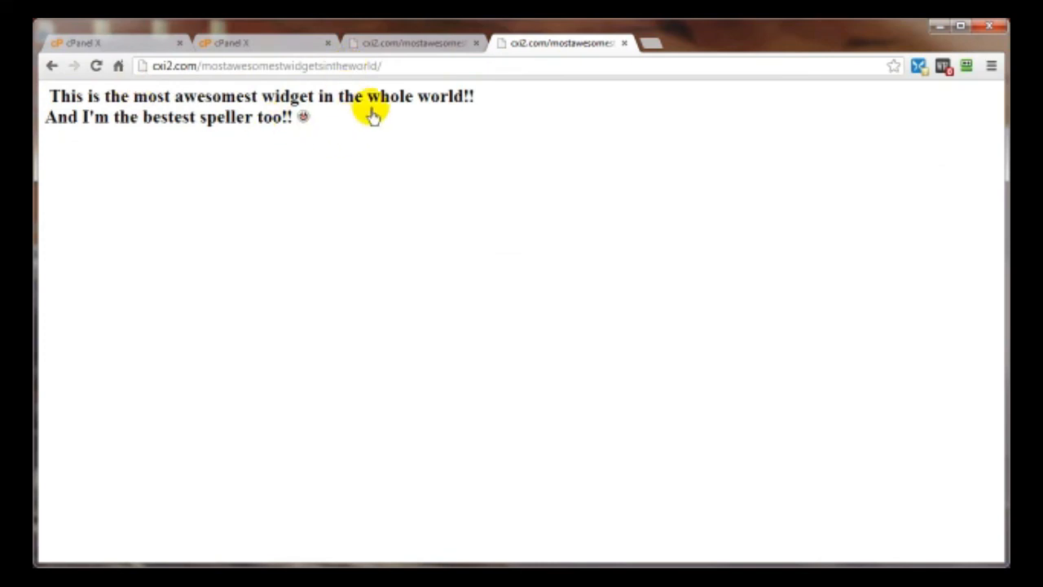
- Switch to the first cPanel tab to begin closing the test tabs
left_click(133, 44)
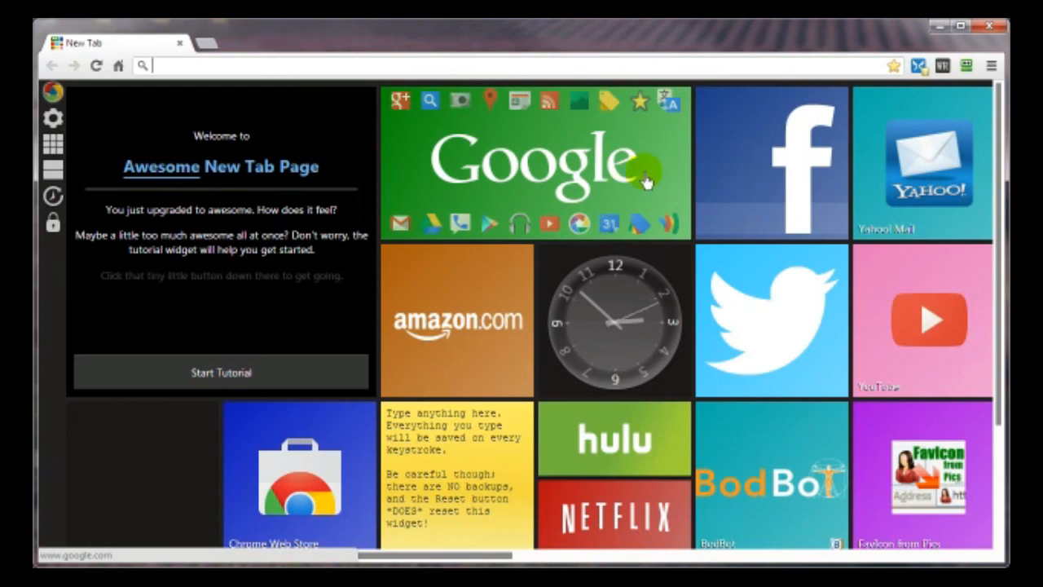
- Go to google.com and append /alerts to reach the Google Alerts page
left_click(535, 169)
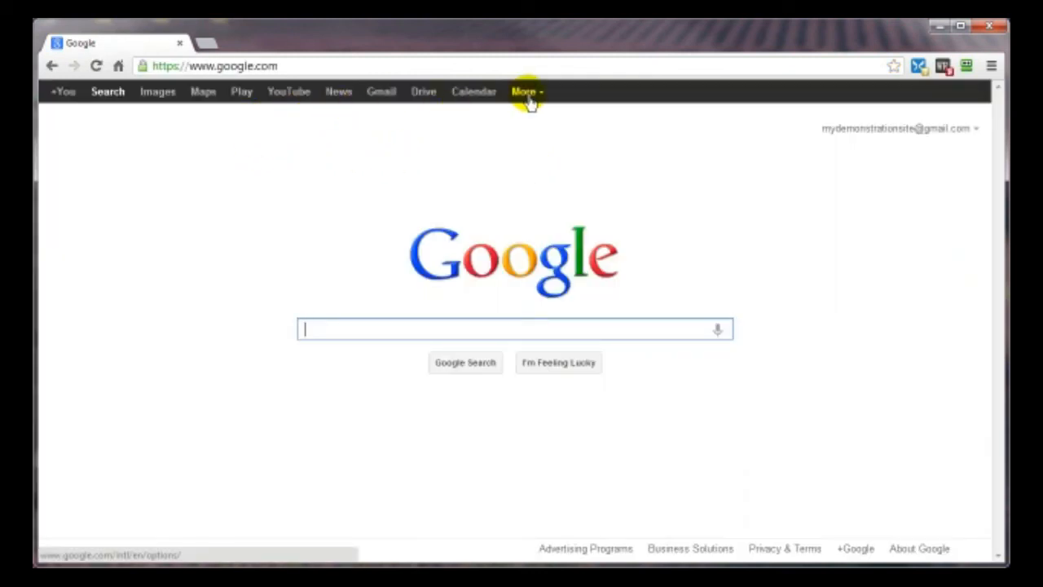
left_click(294, 66)
left_click(291, 65)
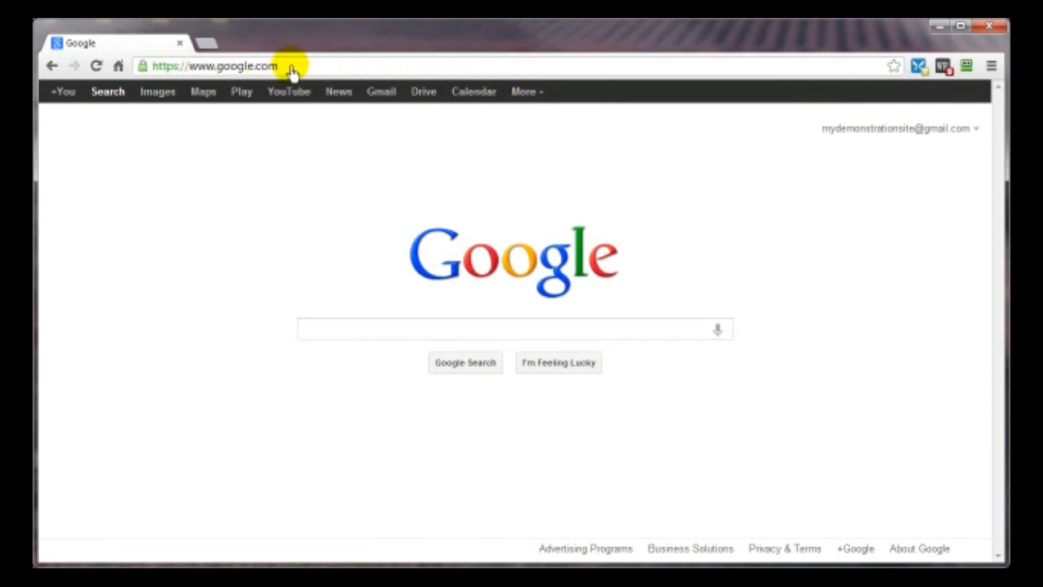
type("/alerts")
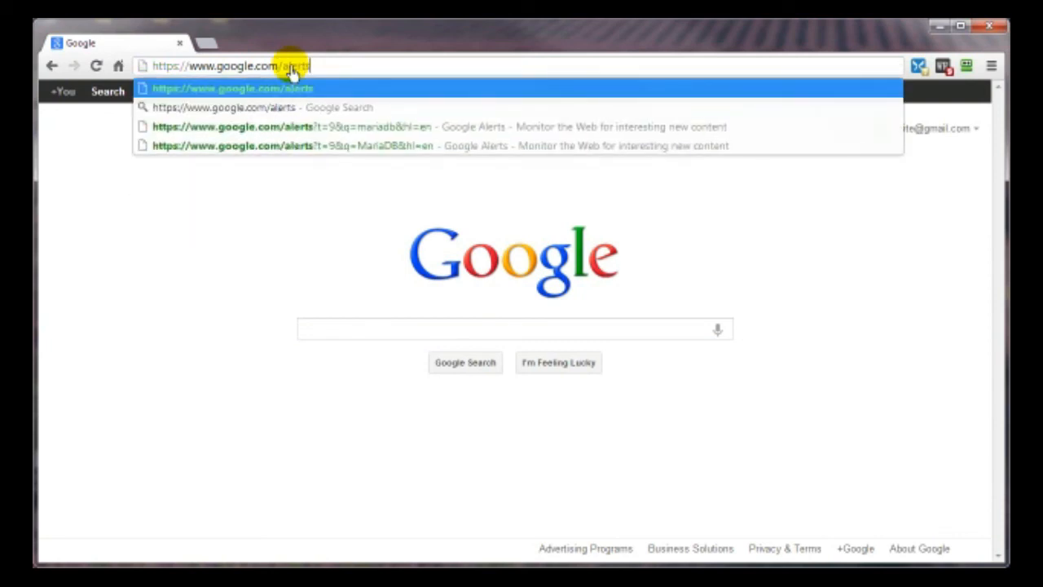
key("Return")
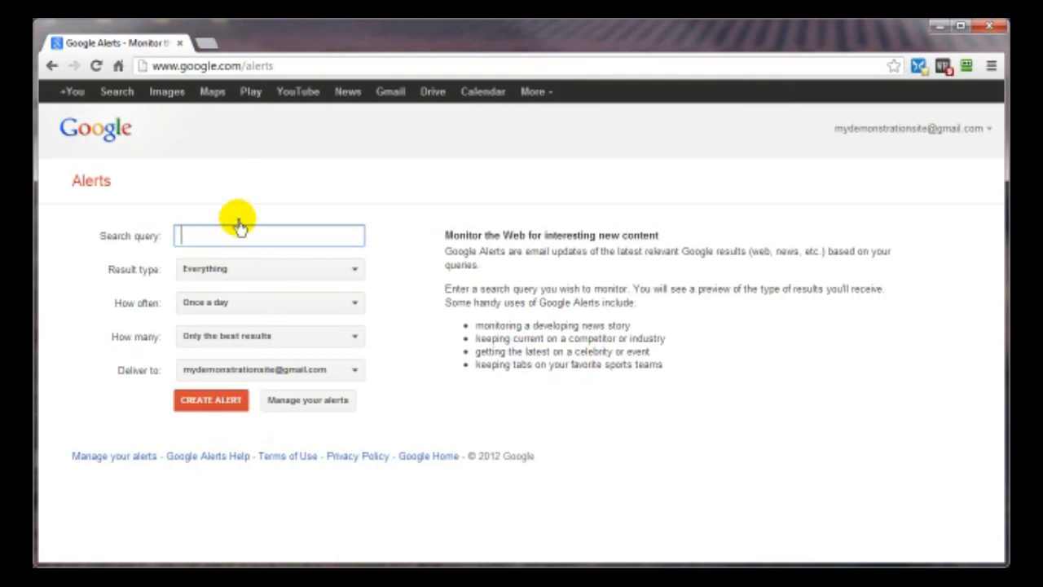
- Enter the query Chow Chow with Everything, Once a day, Only the best results, delivered to Feed
type("Chow Chow")
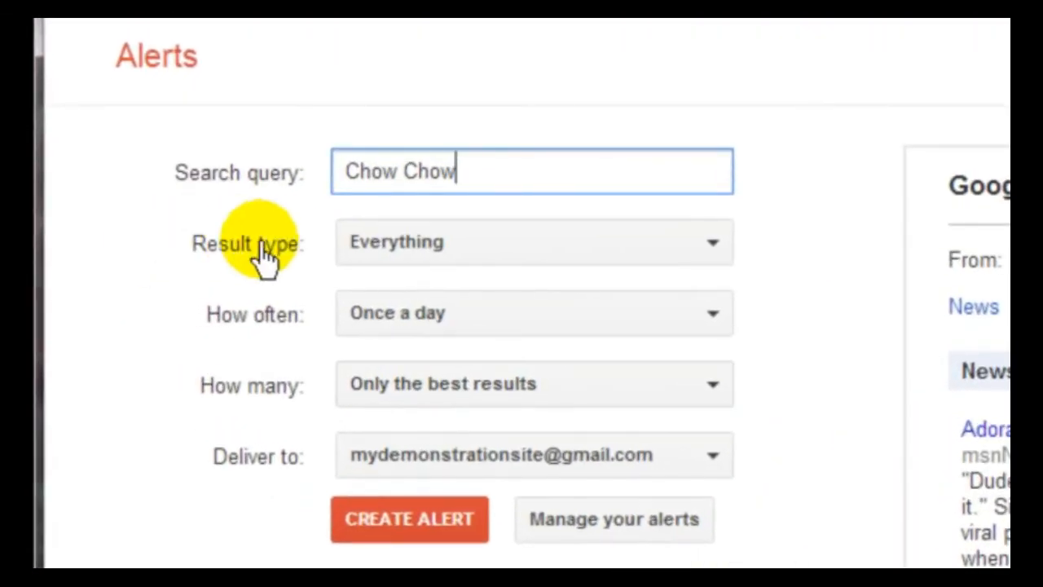
left_click(478, 249)
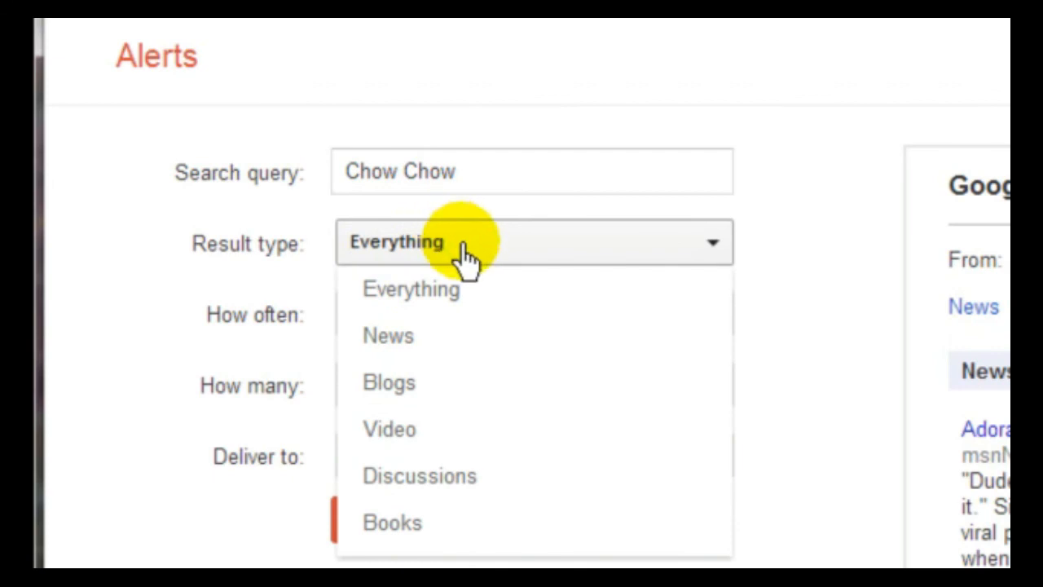
left_click(144, 239)
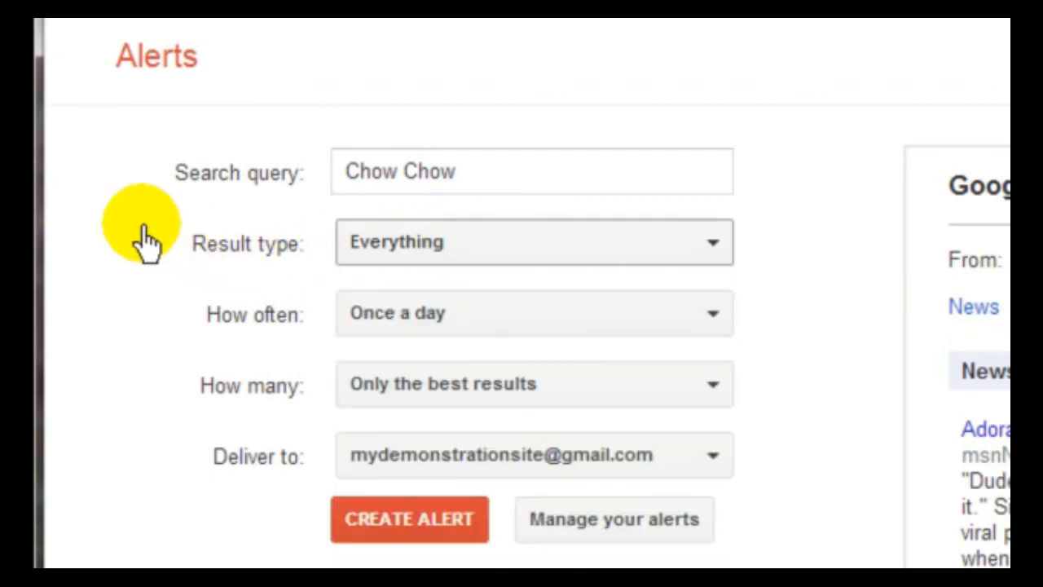
left_click(476, 314)
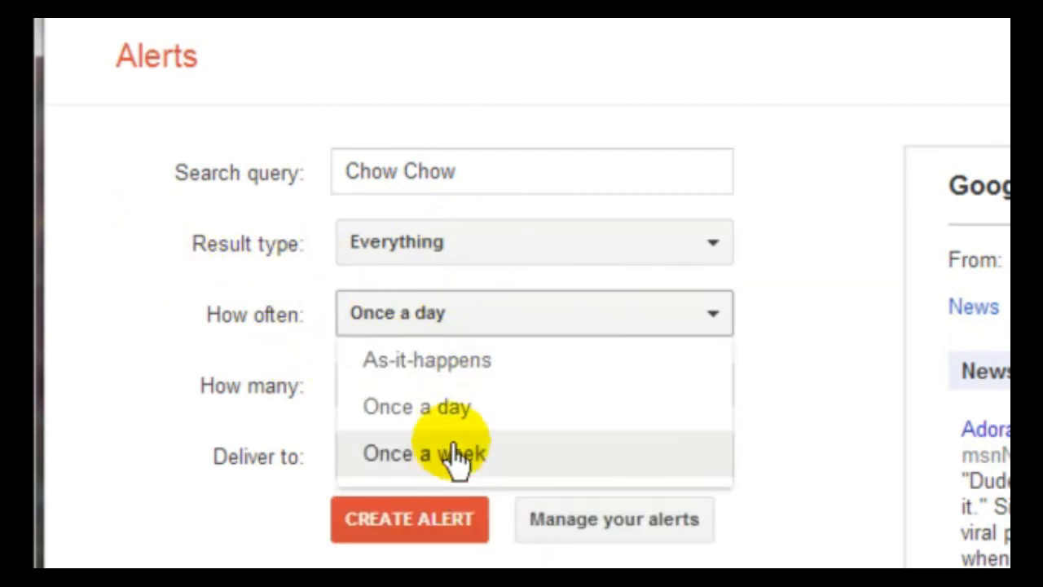
left_click(466, 322)
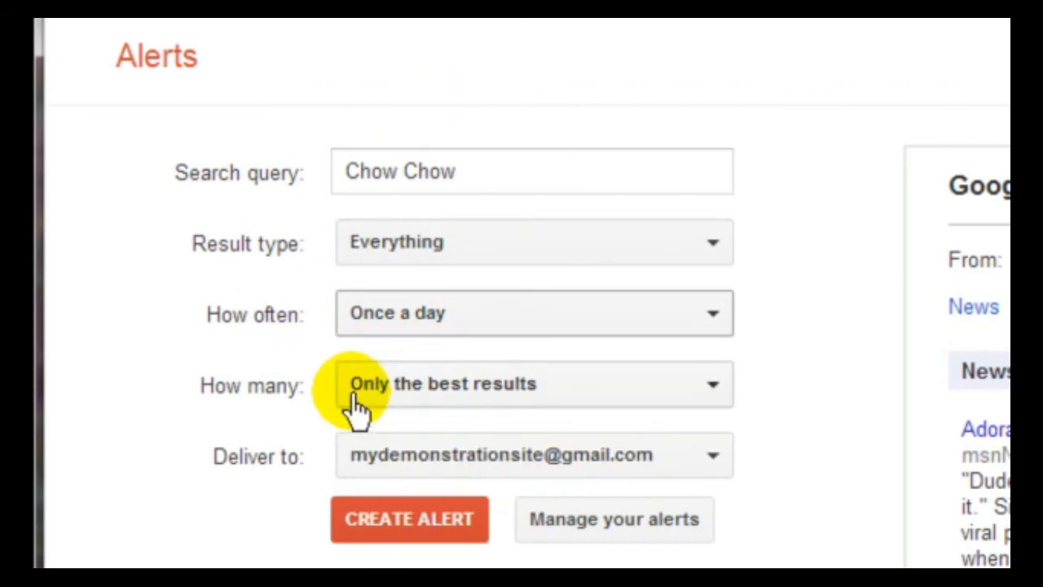
left_click(577, 401)
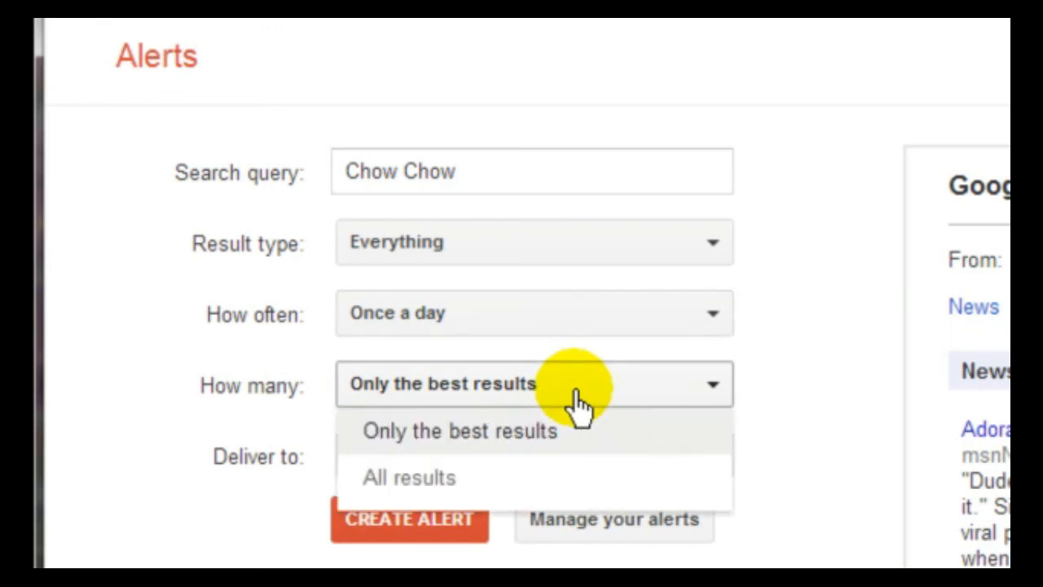
left_click(466, 430)
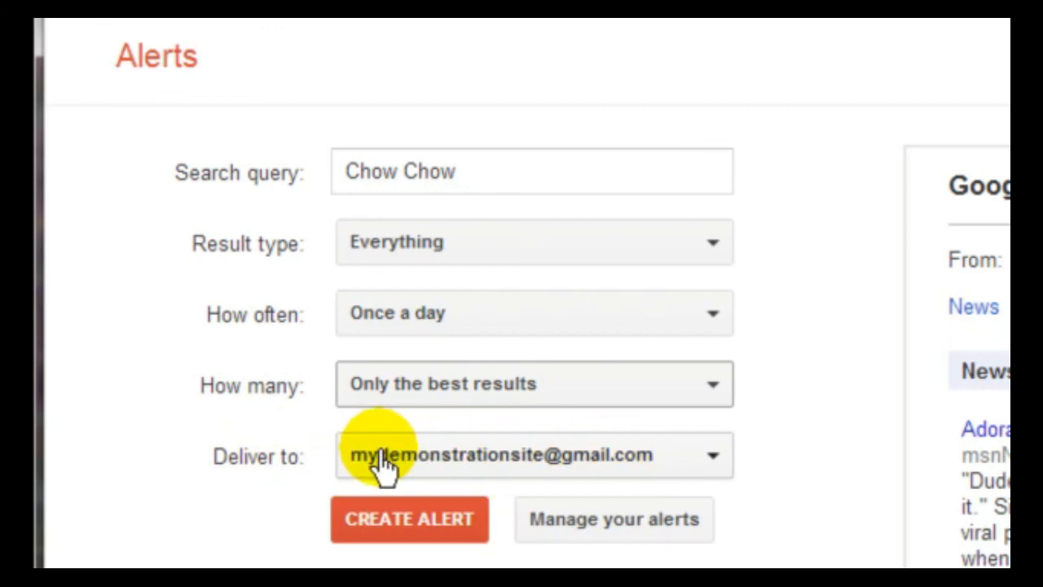
left_click(712, 464)
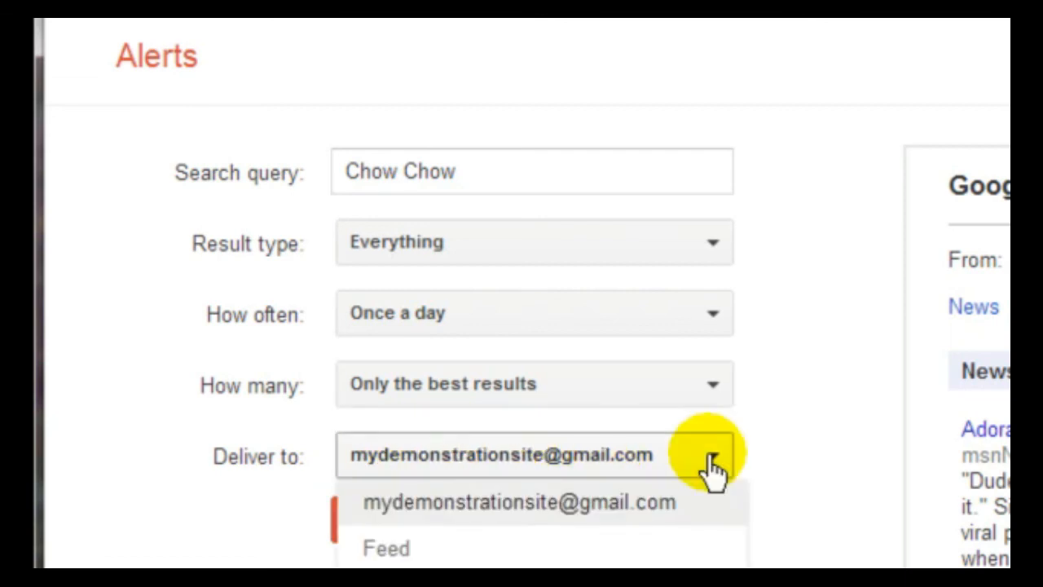
left_click(386, 549)
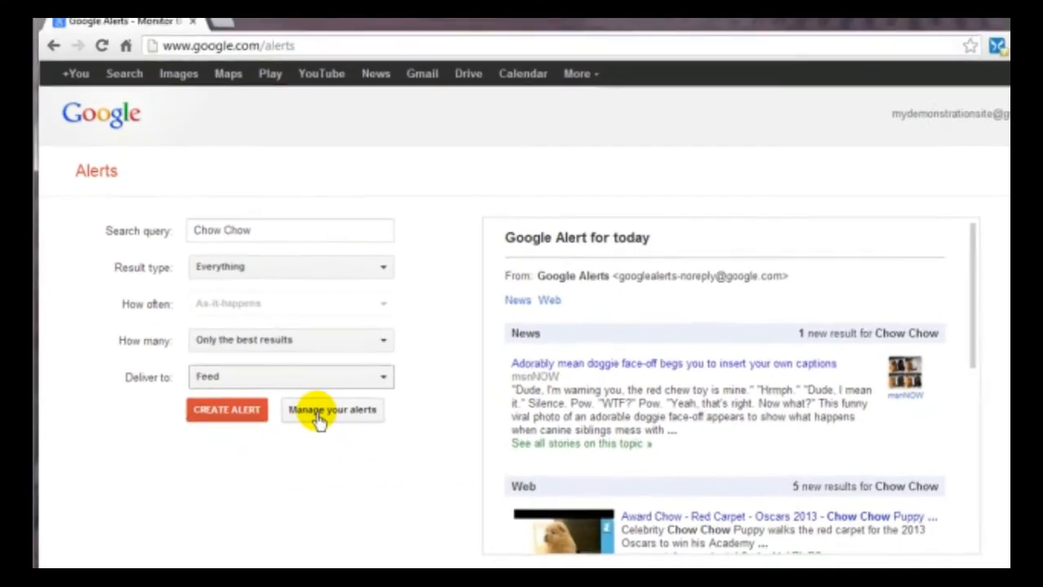
- After glancing at Manage your alerts, create the Chow Chow alert, then switch to Gmail
left_click(426, 445)
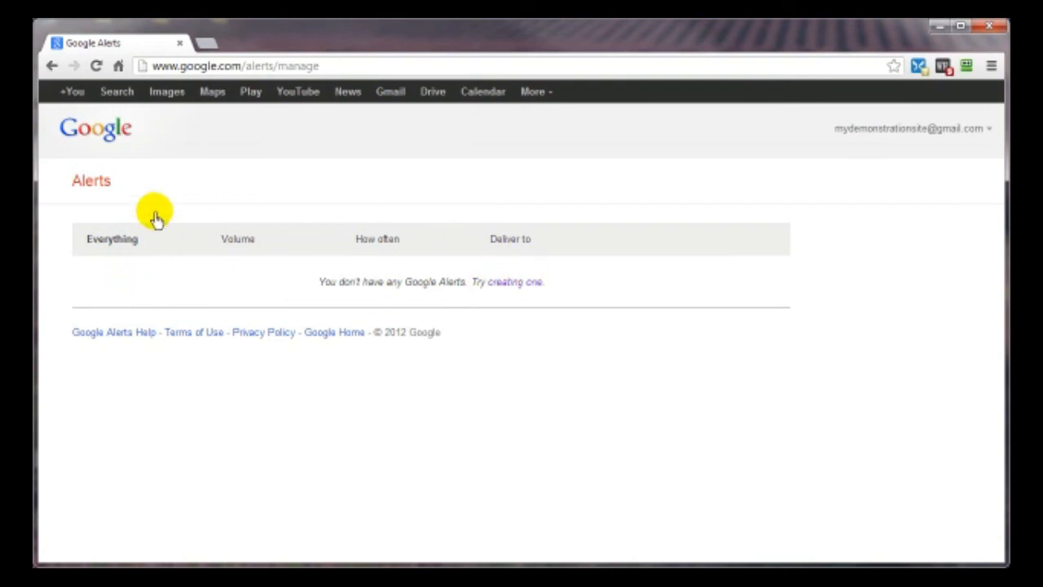
left_click(52, 65)
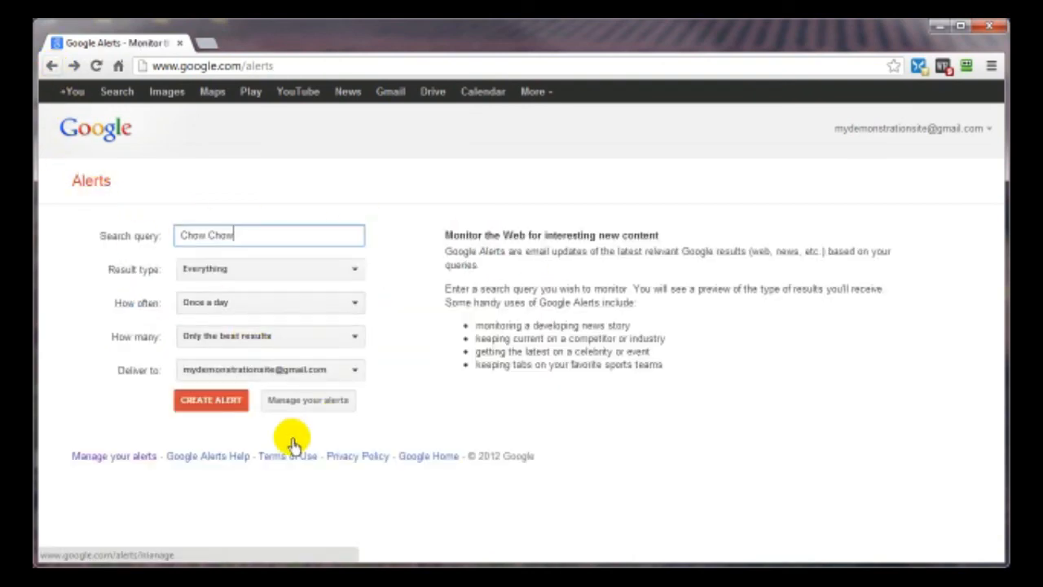
left_click(209, 403)
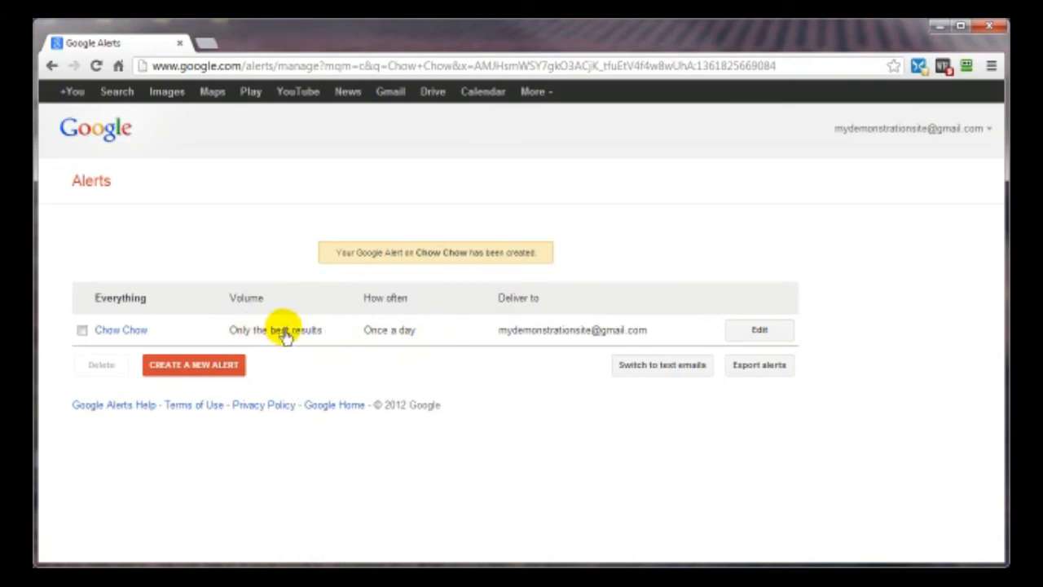
left_click(391, 95)
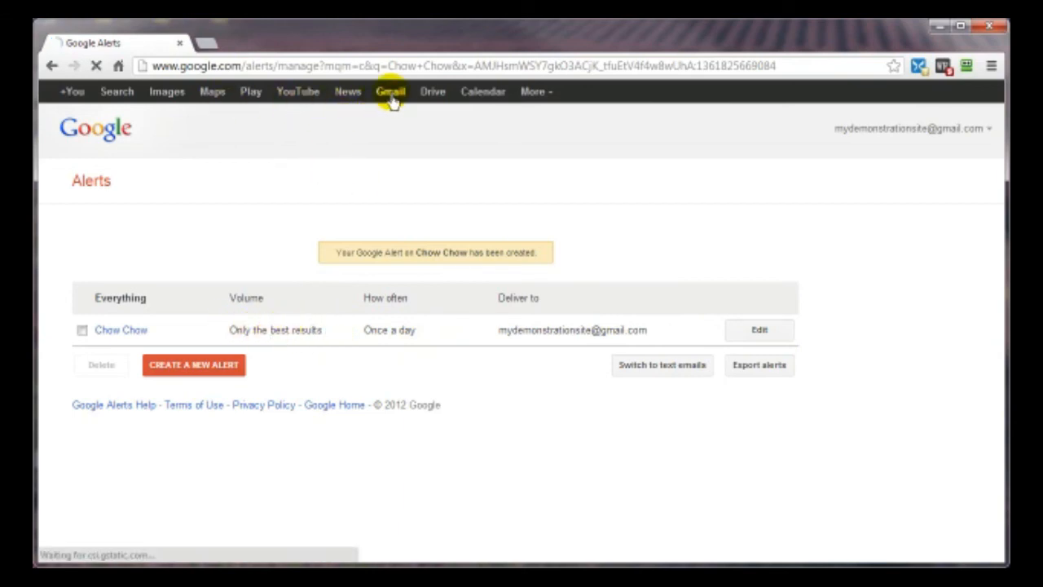